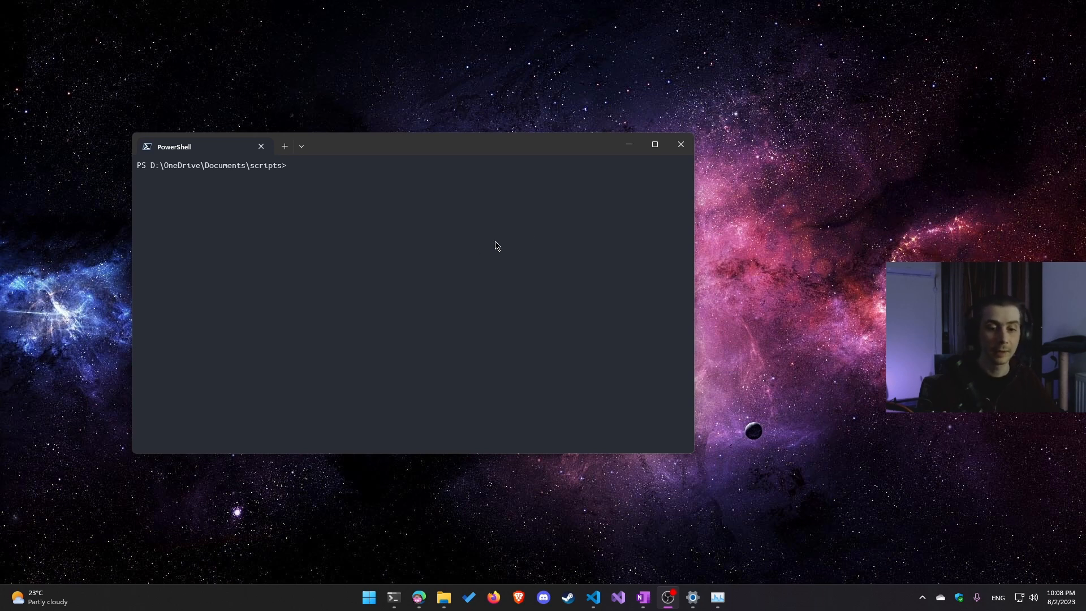
Look at the background apps hidden in the system tray overflow, then close the overflow.
left_click(921, 599)
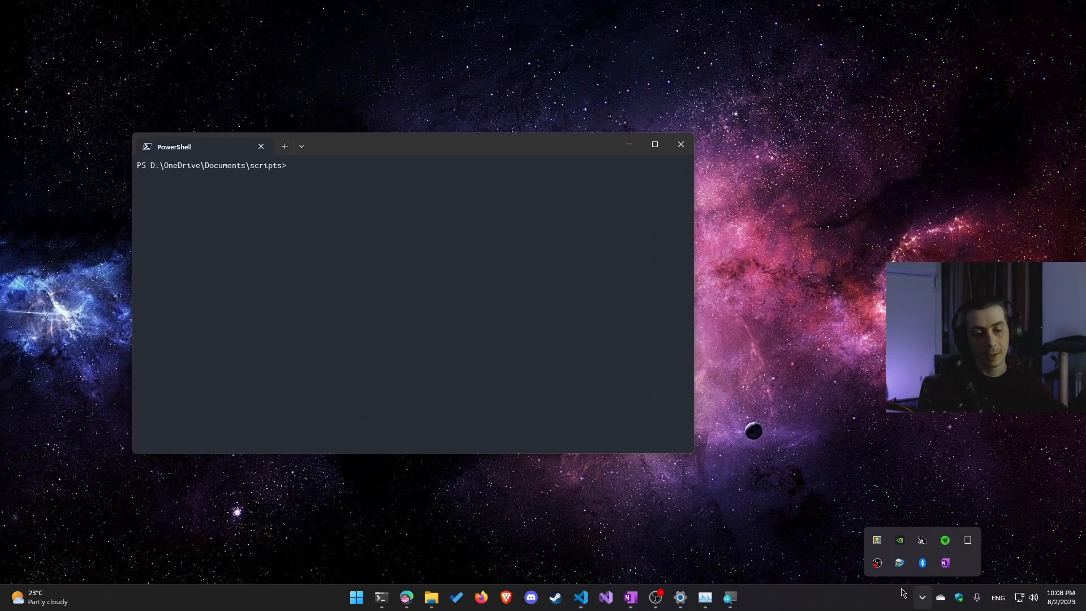
left_click(924, 598)
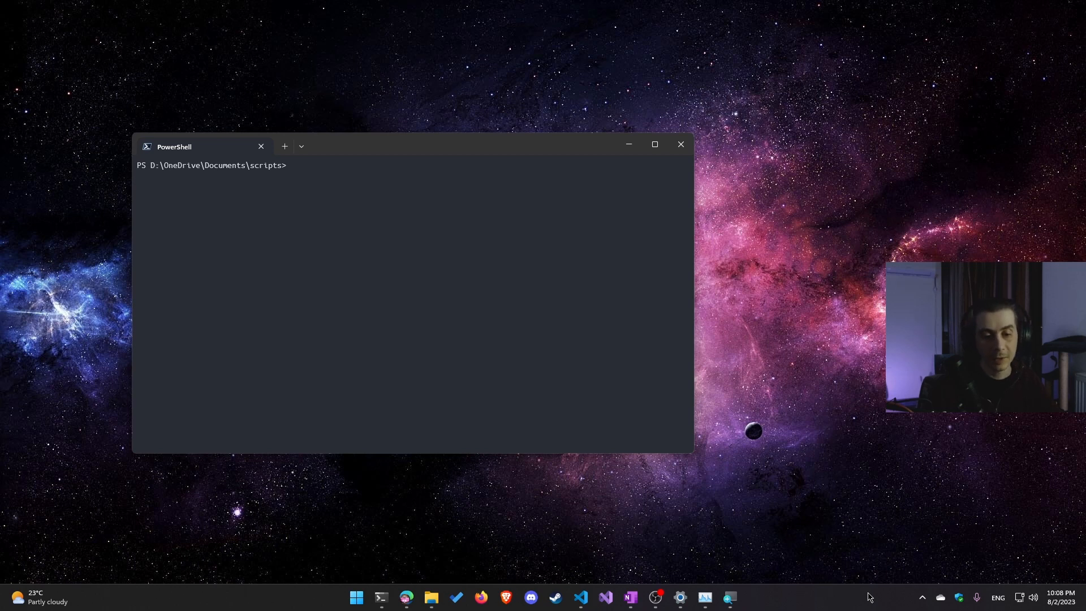
left_click(922, 597)
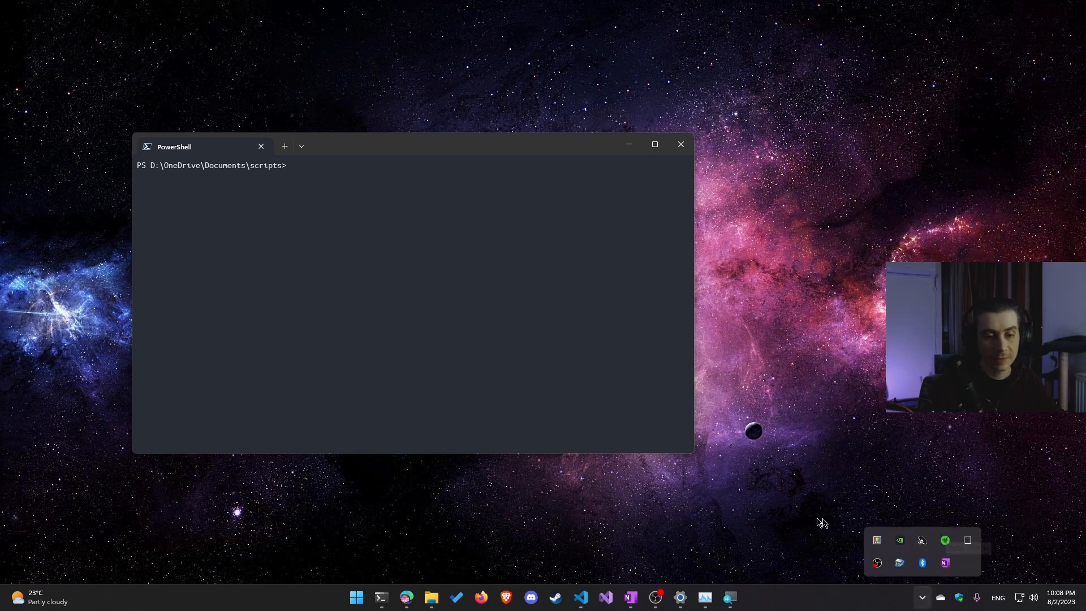
left_click(721, 511)
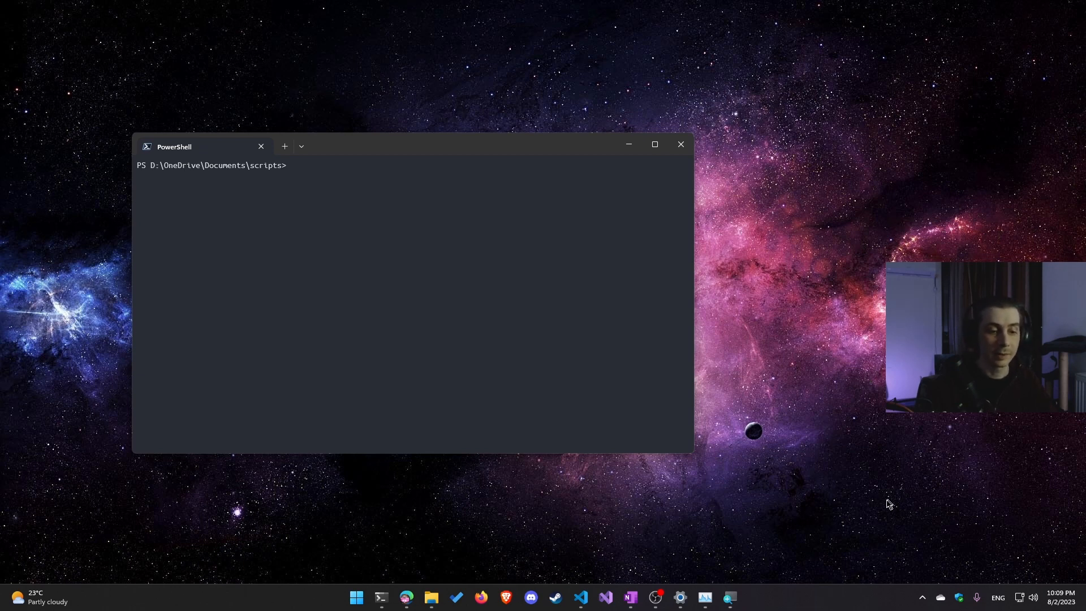
Open Task Manager in a maximized window and display its list of Windows services.
right_click(761, 599)
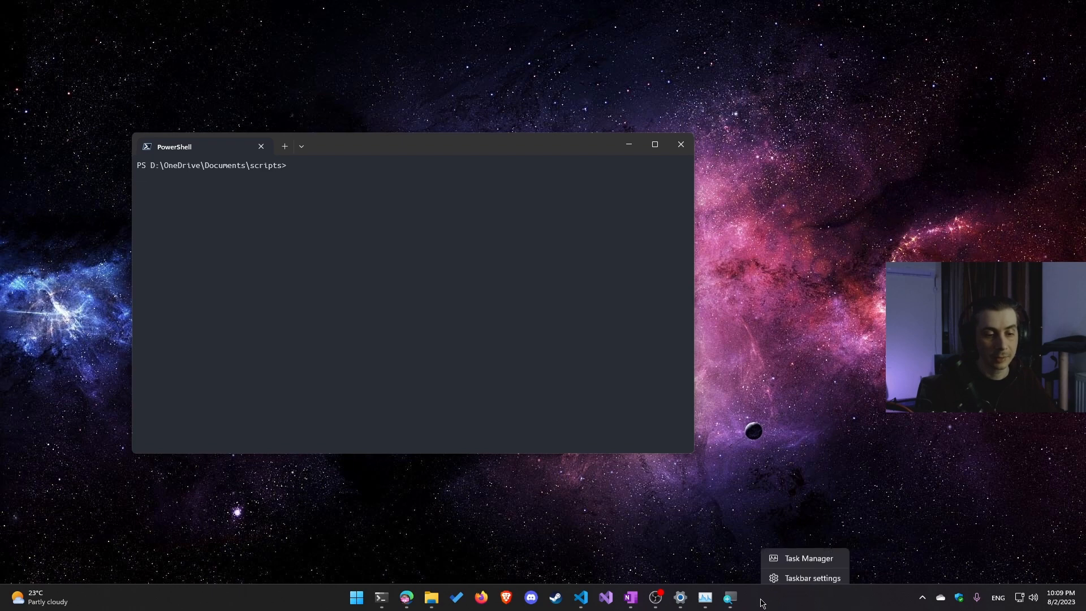
left_click(796, 553)
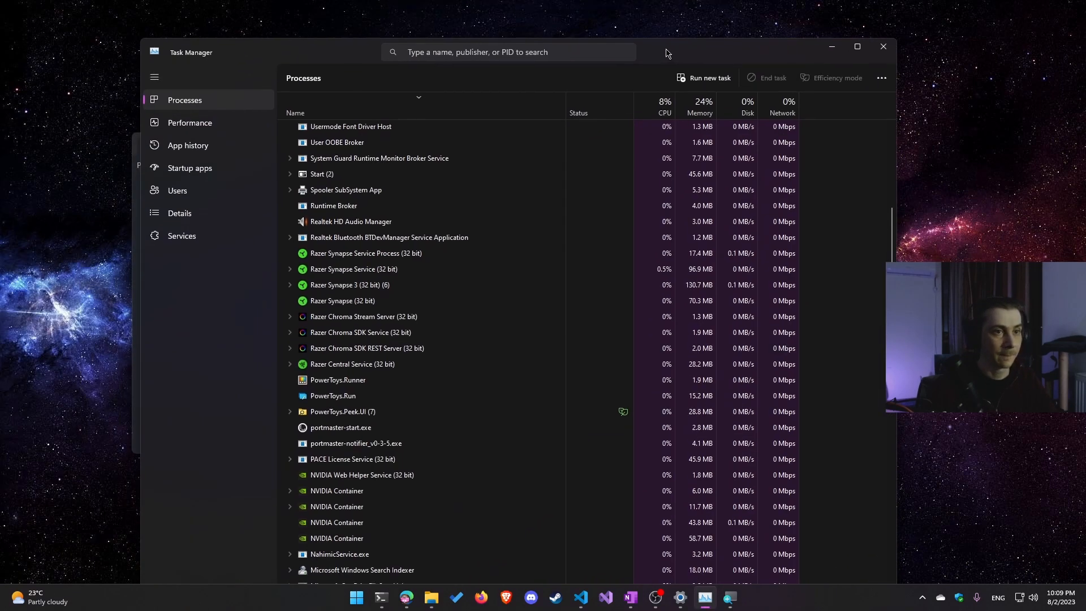
double_click(662, 48)
scroll(350, 246, "up", 3)
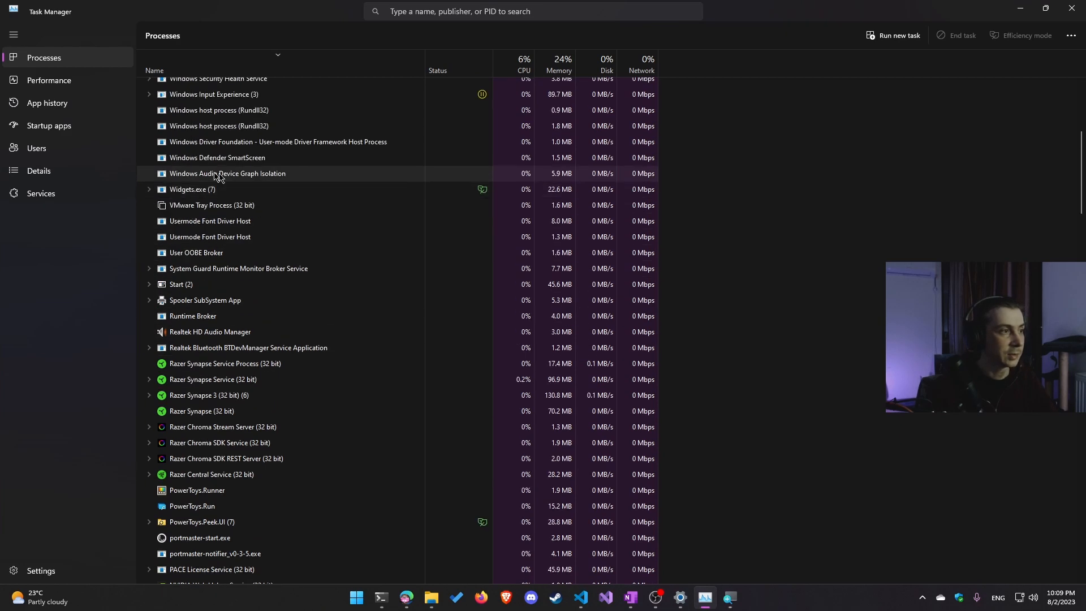
scroll(169, 173, "down", 2)
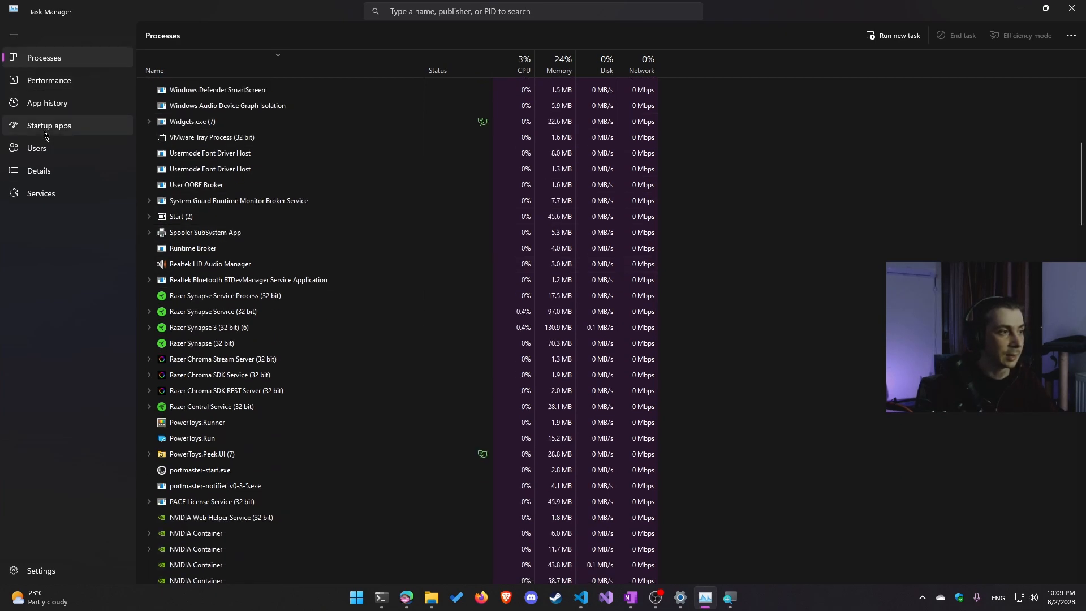
left_click(43, 195)
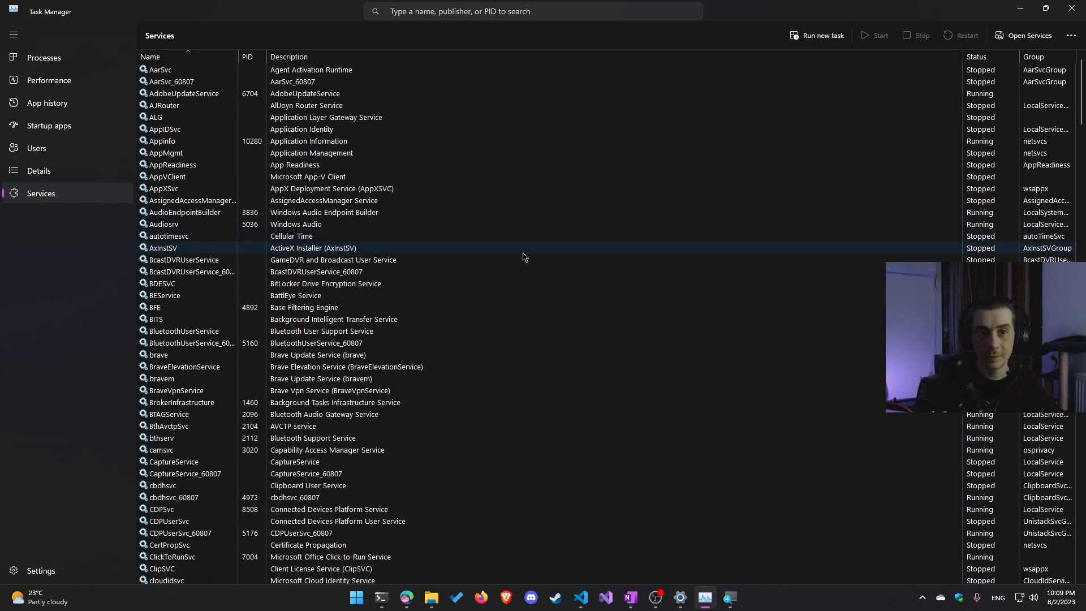
Sort the services by status with running ones first, and look through both the running and the stopped services.
left_click(980, 59)
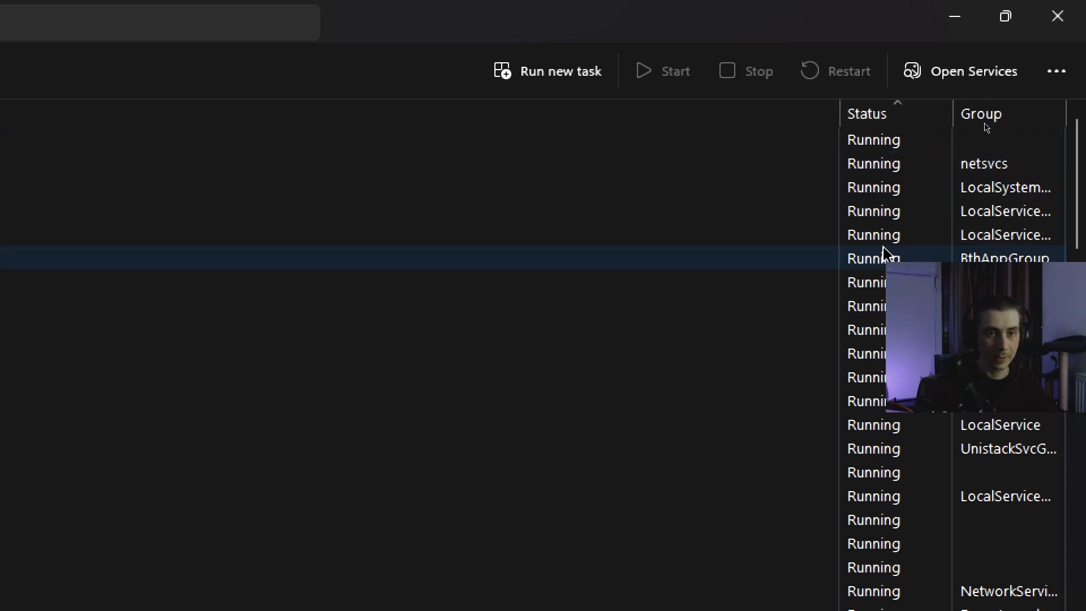
scroll(883, 245, "down", 10)
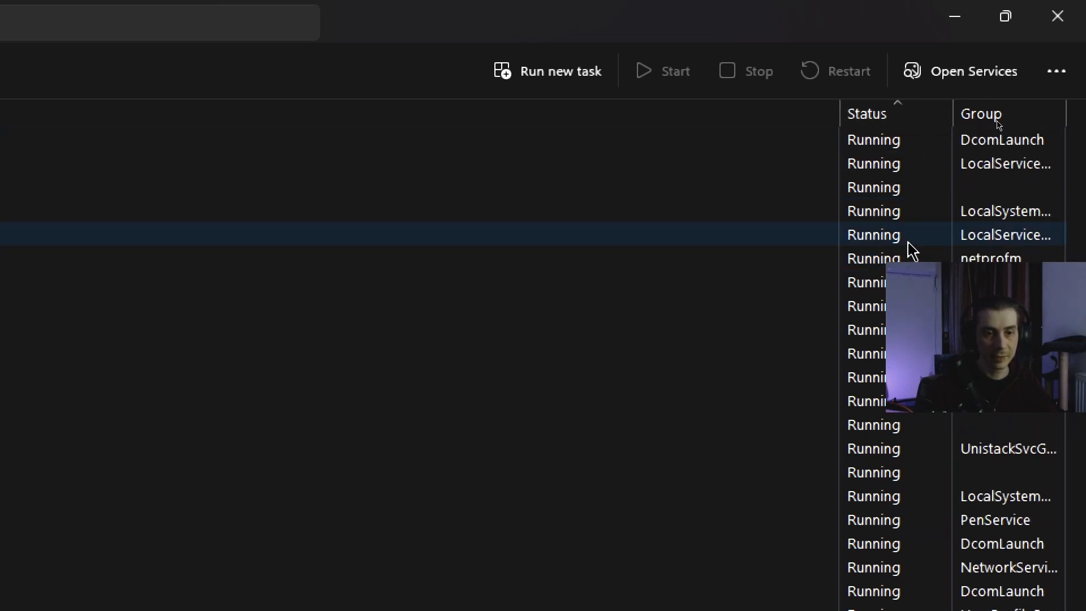
scroll(893, 236, "down", 5)
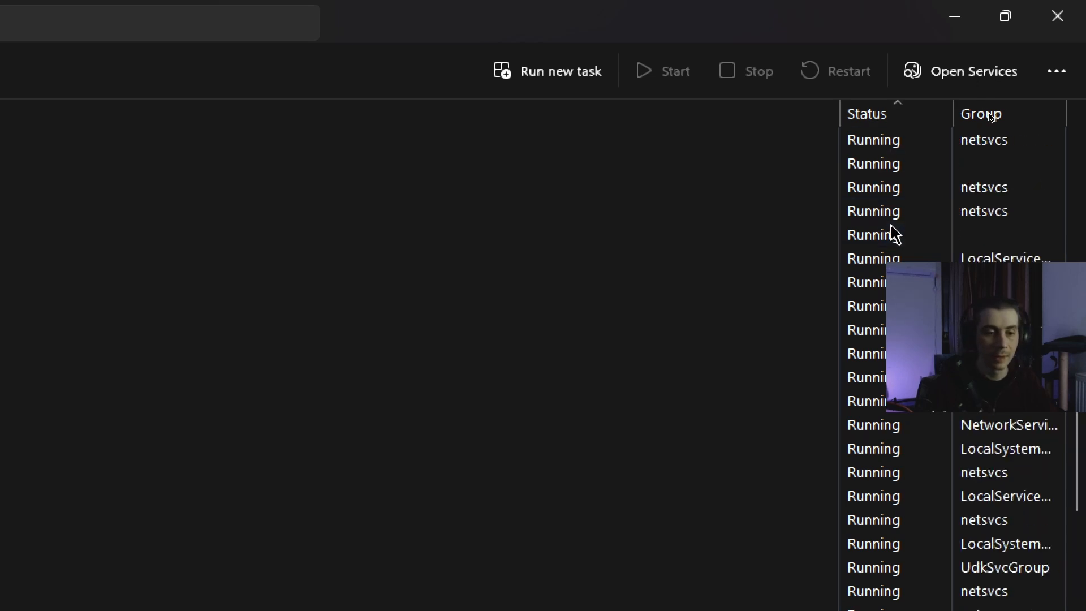
scroll(894, 236, "down", 15)
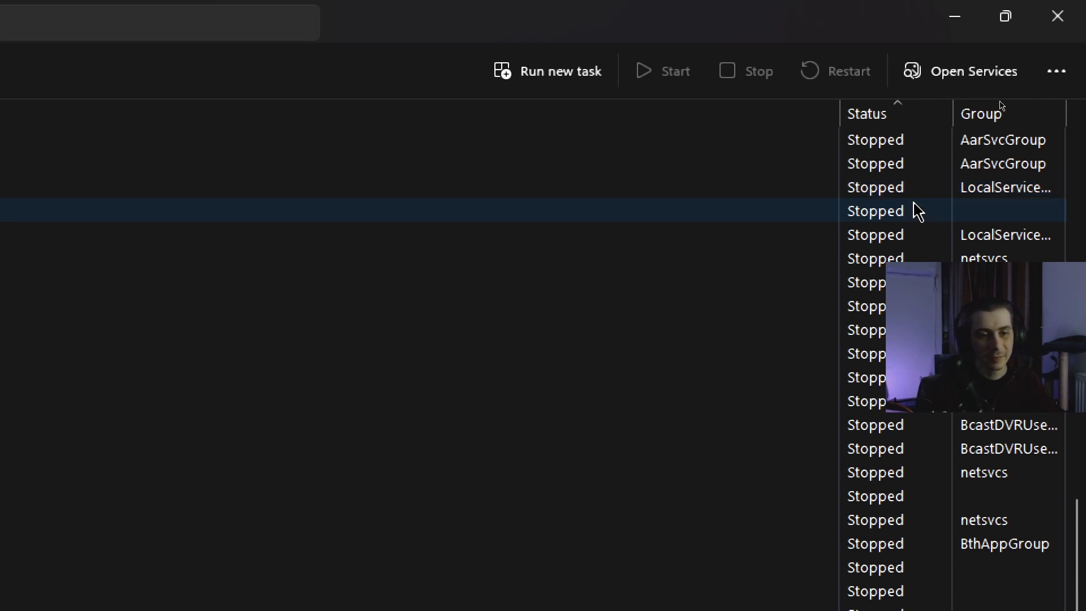
scroll(916, 211, "down", 10)
scroll(920, 247, "down", 10)
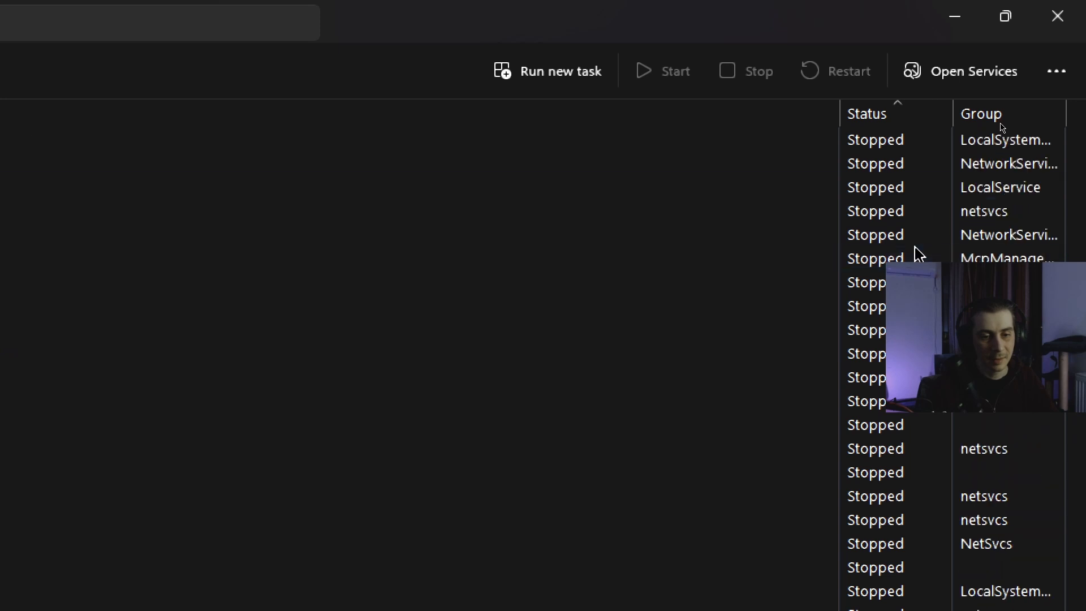
scroll(1019, 168, "down", 5)
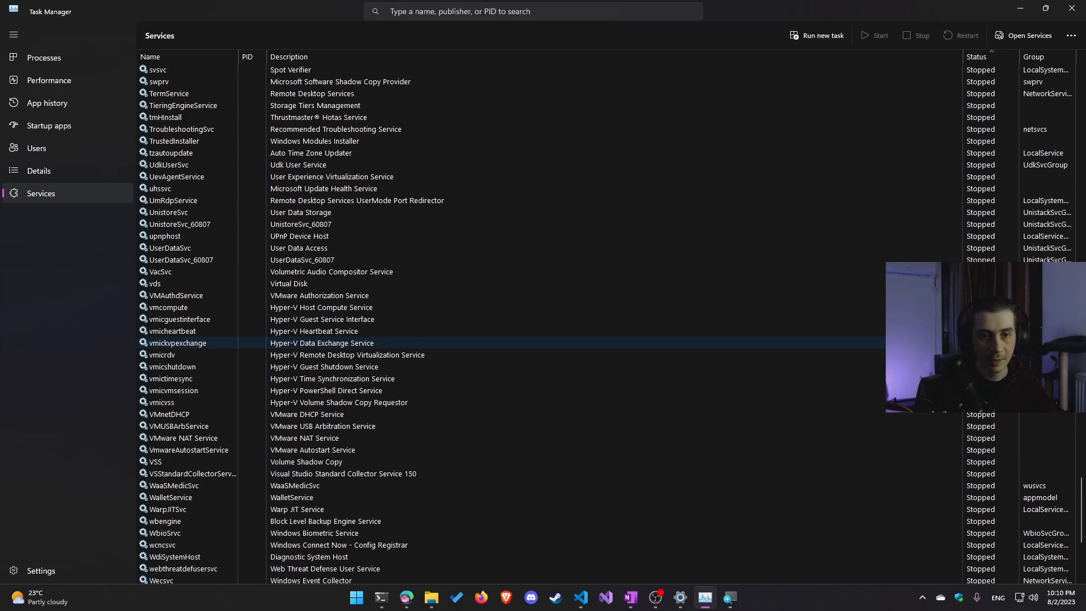
Review the names and descriptions of the running services and select the EventLog service.
scroll(509, 343, "up", 20)
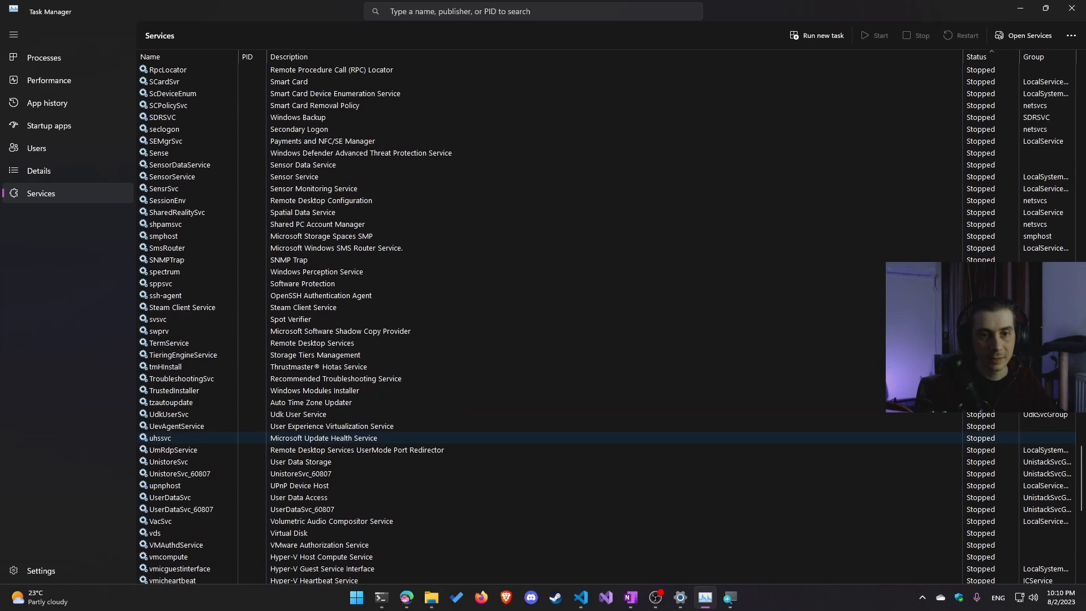
scroll(610, 325, "up", 13)
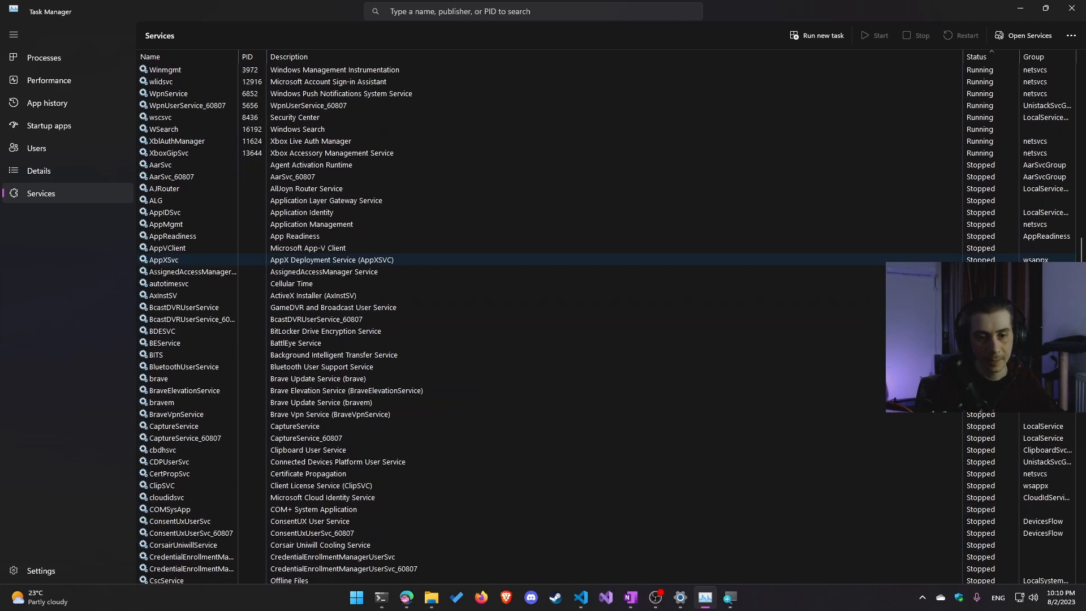
scroll(609, 324, "up", 20)
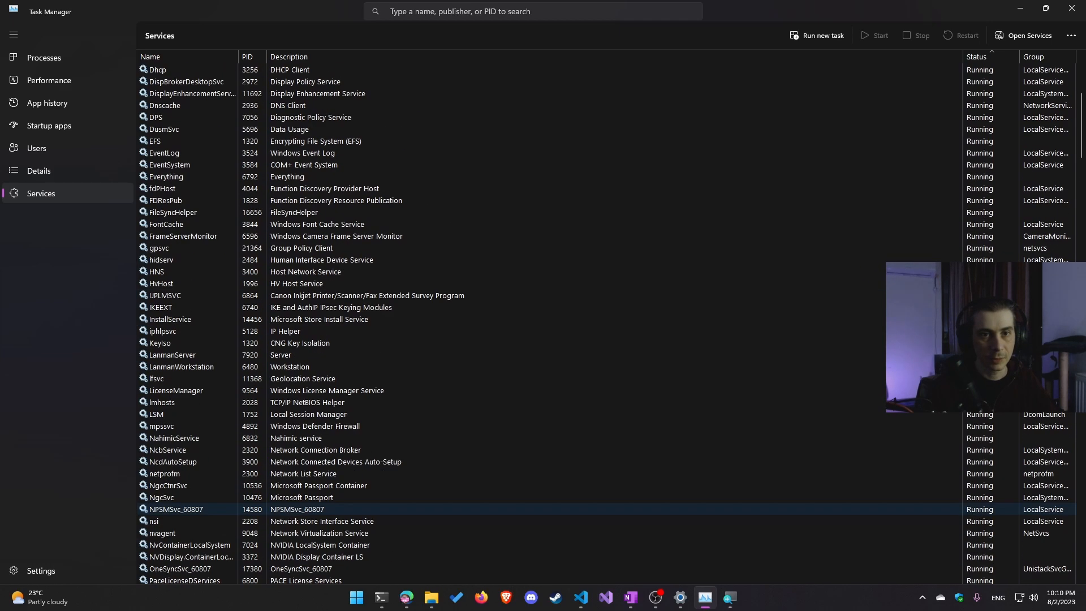
scroll(622, 395, "up", 7)
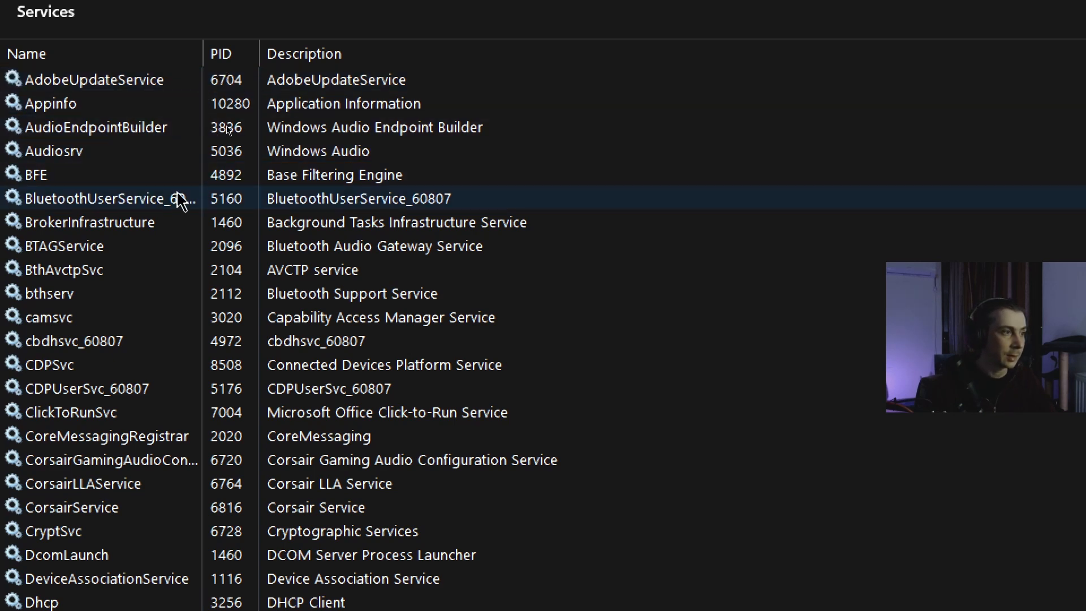
scroll(435, 255, "down", 5)
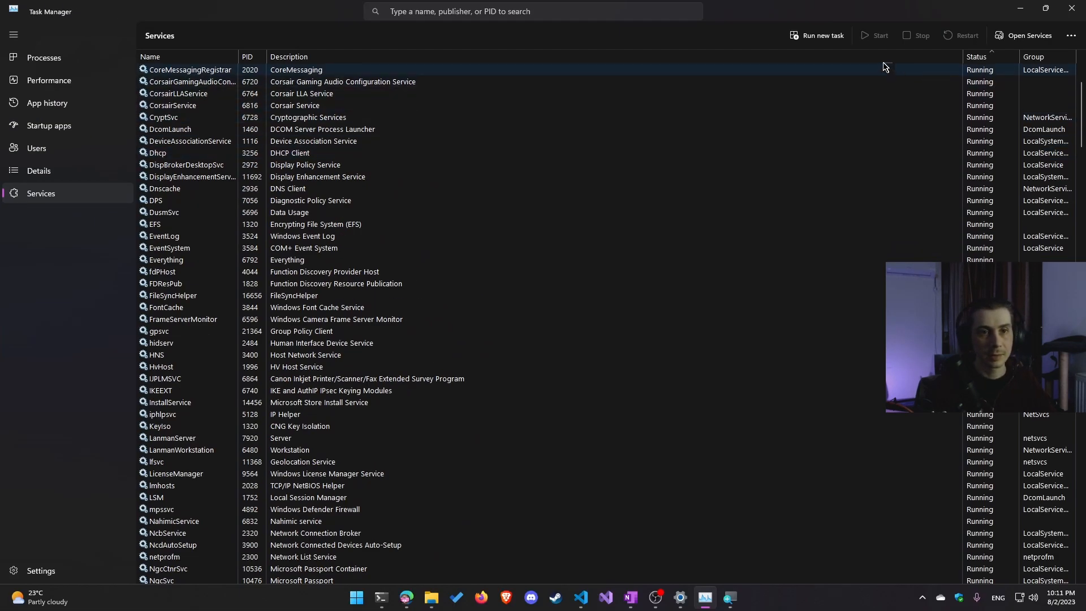
left_click(1068, 40)
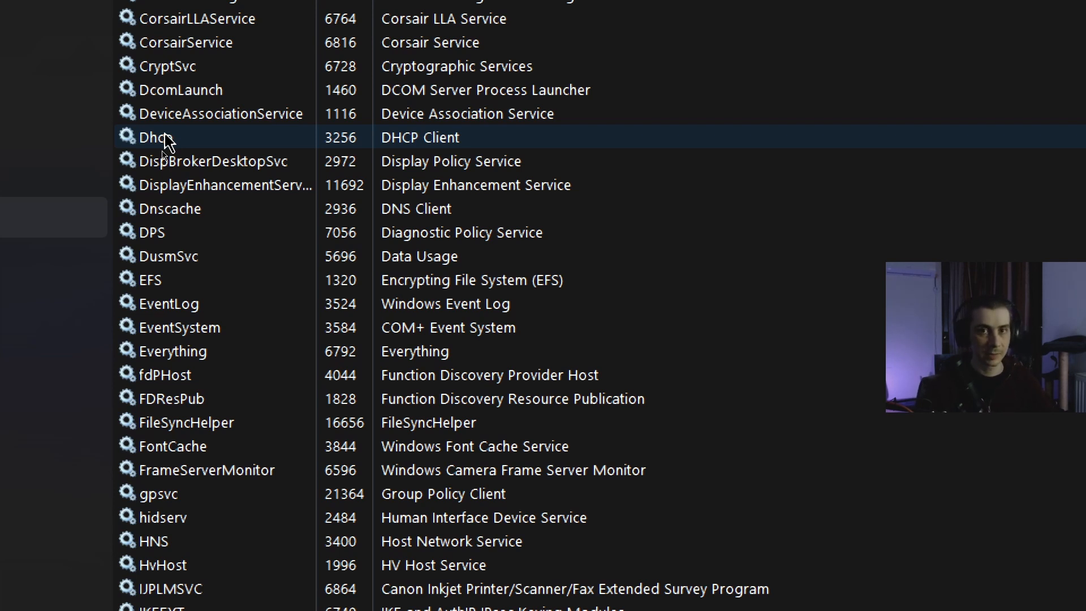
scroll(498, 308, "down", 1)
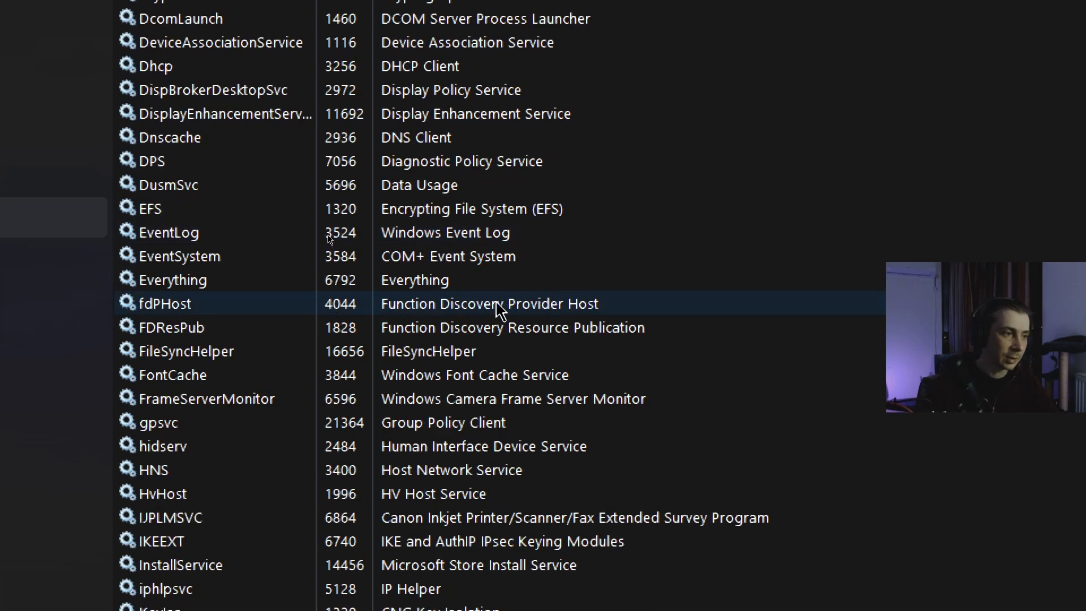
left_click(187, 235)
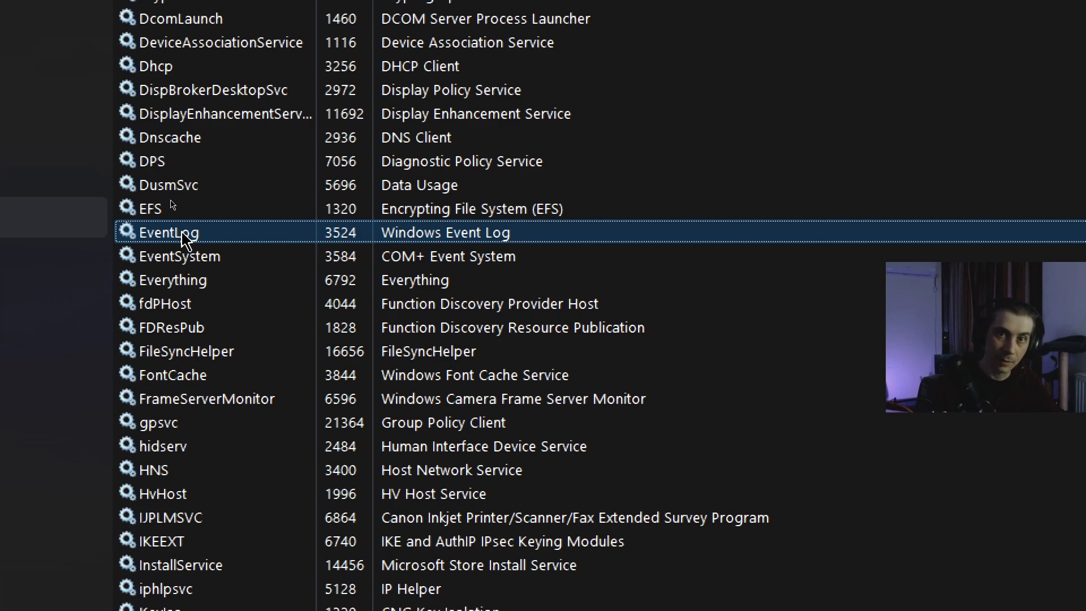
Find the ProtonVPN Service and ProtonVPN WireGuard entries in the services list and check their status.
scroll(278, 210, "down", 20)
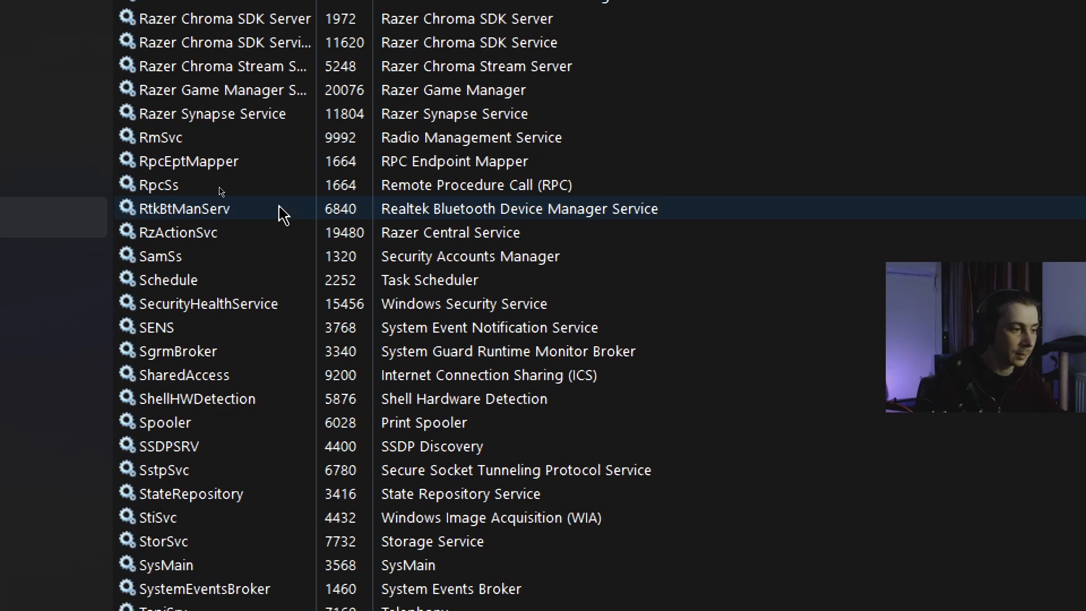
scroll(281, 215, "down", 20)
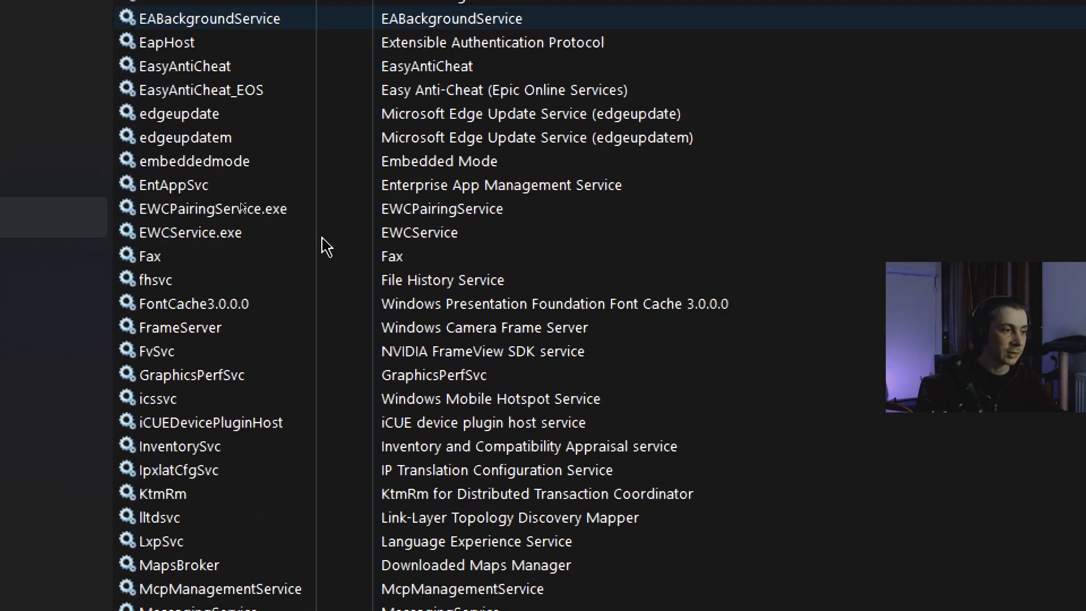
scroll(329, 256, "down", 15)
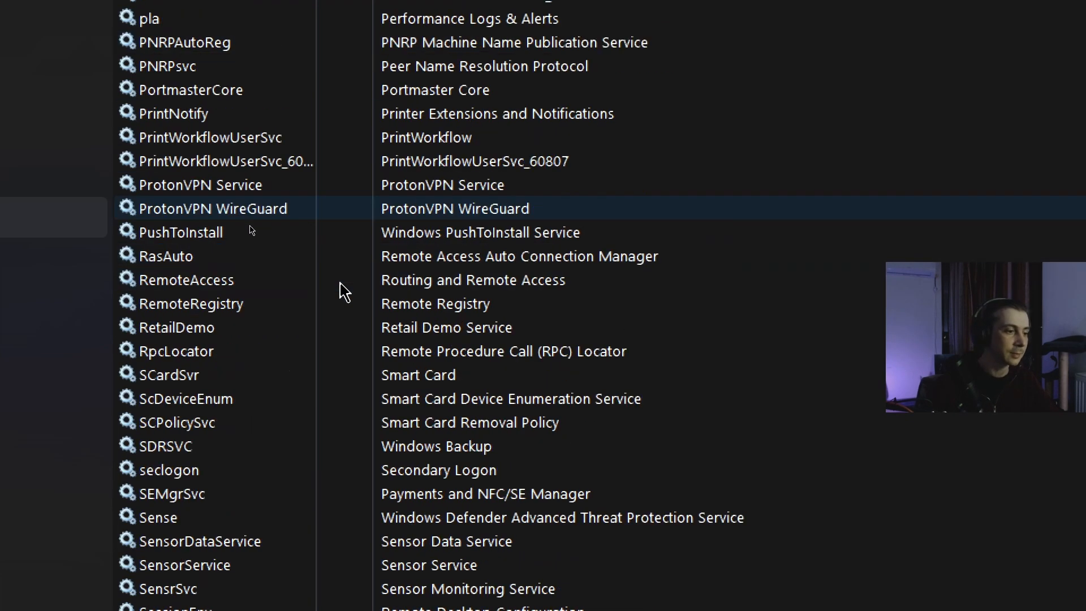
scroll(344, 294, "down", 4)
scroll(344, 294, "up", 5)
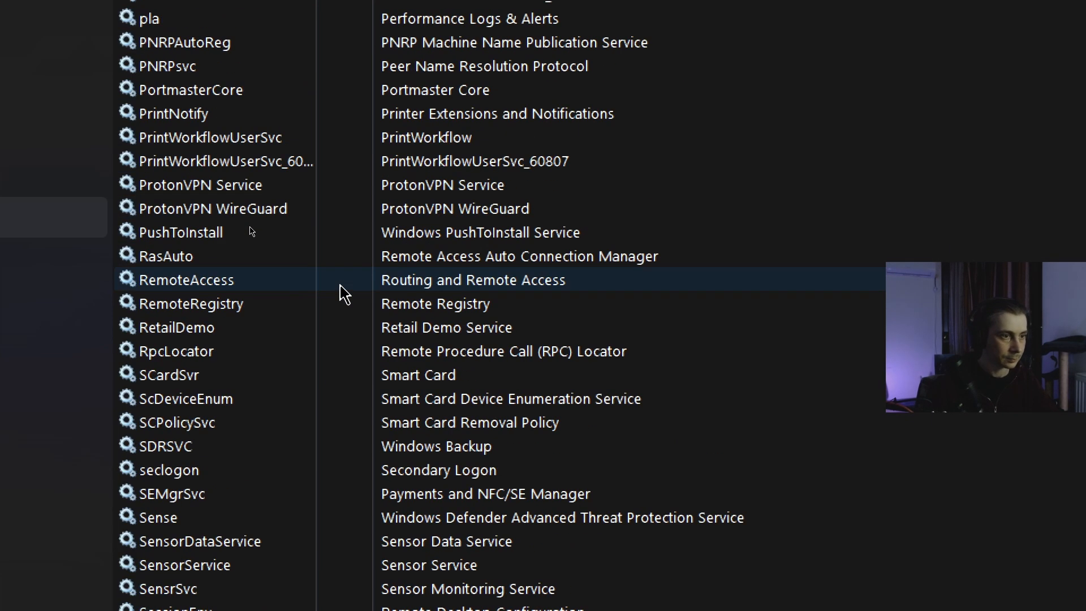
left_click(277, 189)
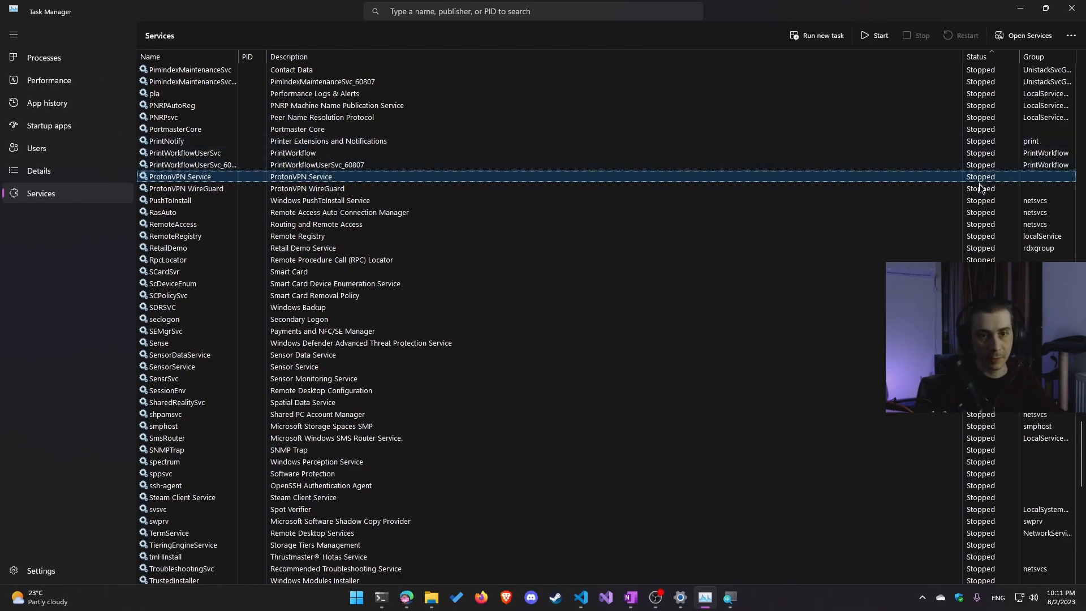
left_click(981, 189)
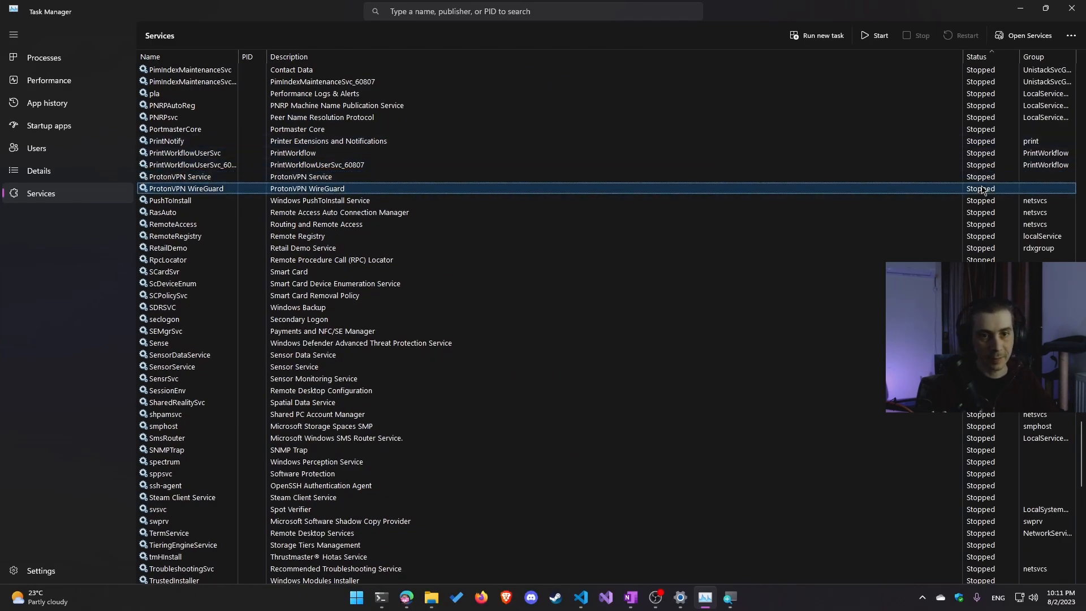
left_click(591, 179)
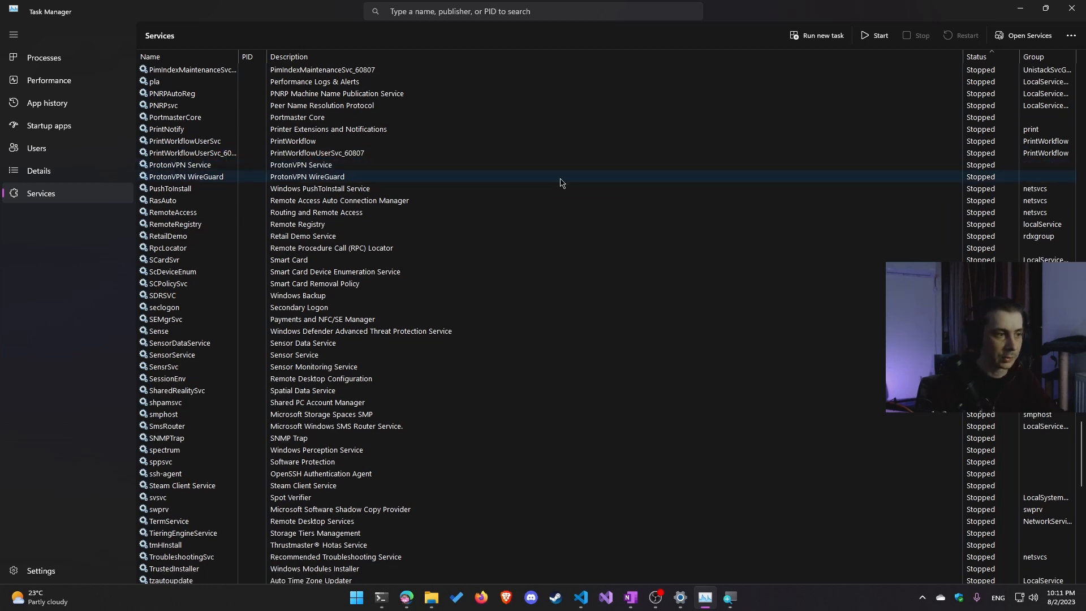
Examine which actions are available for the running Connected Devices Platform Service without applying any of them.
scroll(563, 178, "up", 10)
scroll(560, 198, "up", 15)
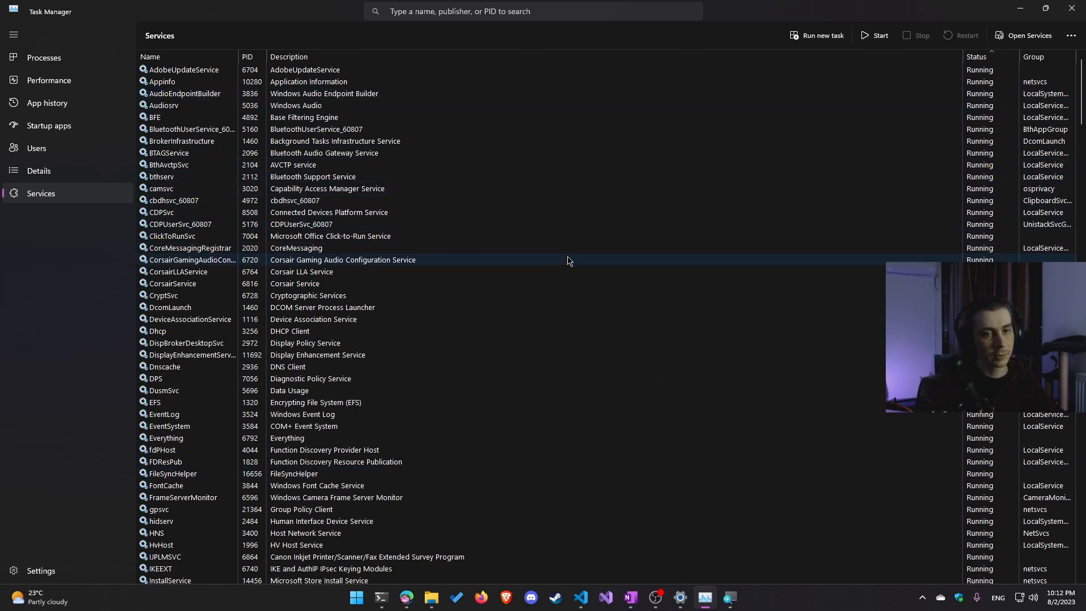
right_click(531, 173)
left_click(377, 212)
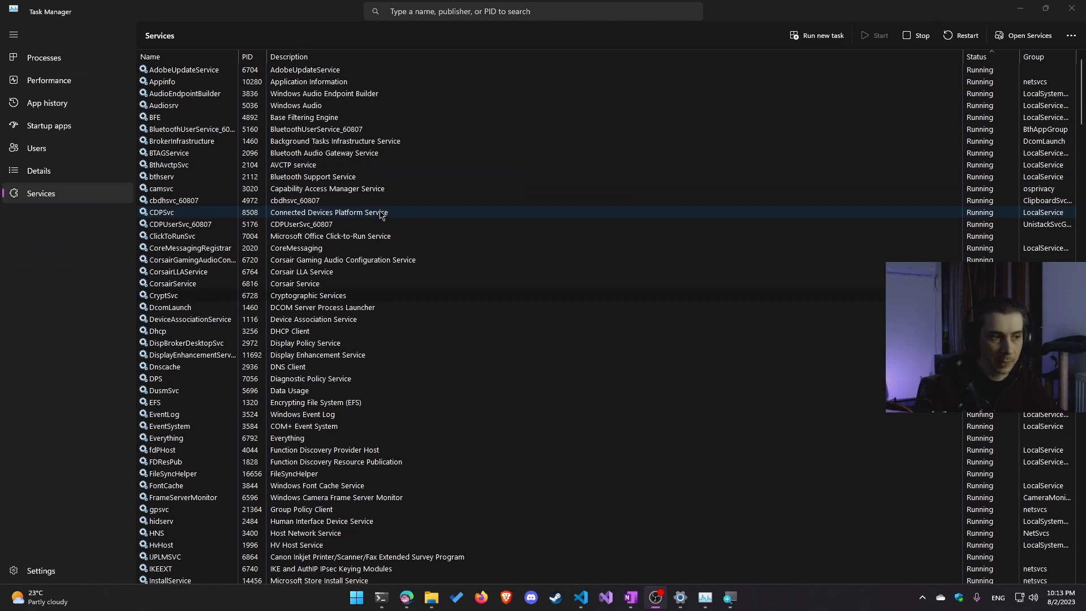
right_click(393, 212)
key("Escape")
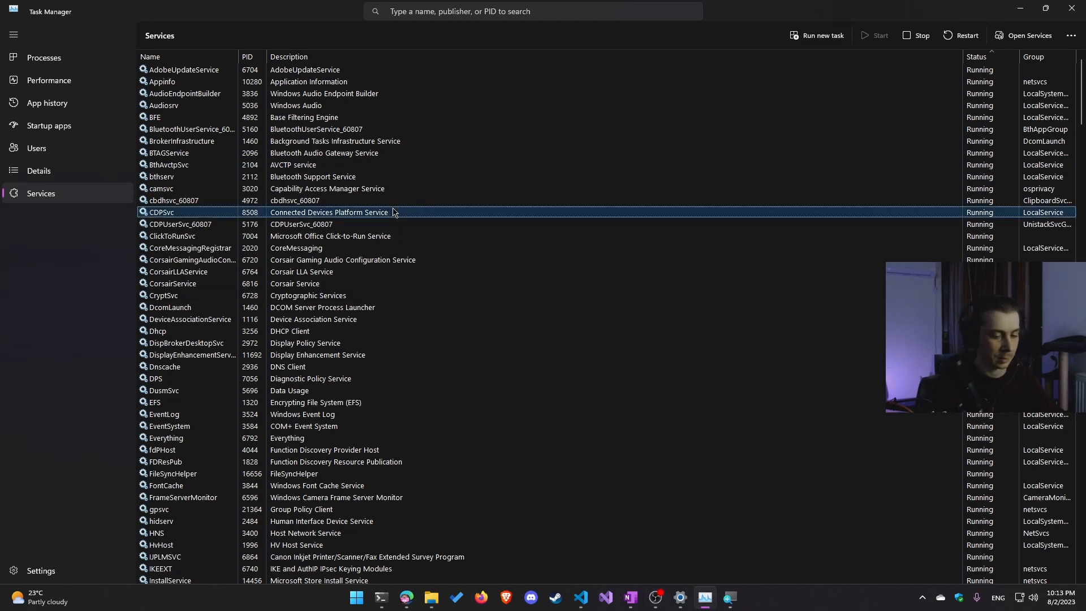
right_click(355, 215)
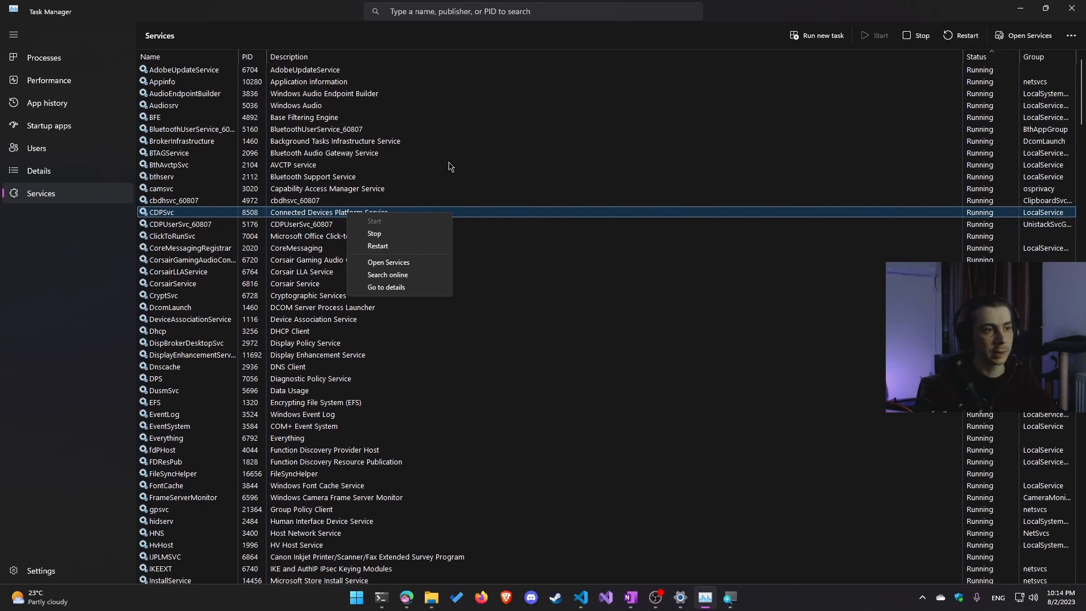
left_click(457, 164)
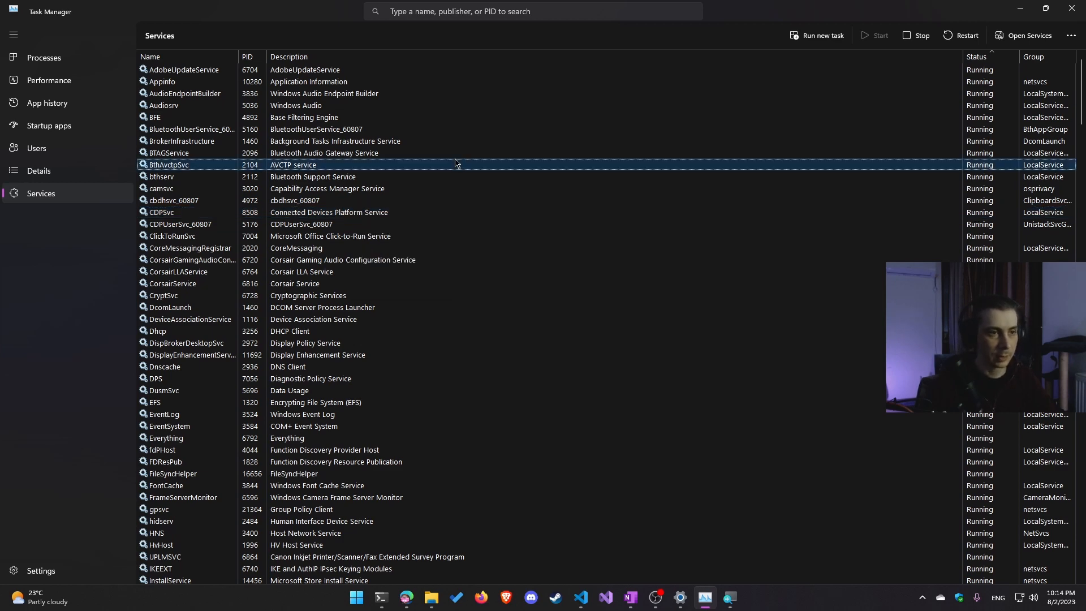
Find the Razer services among the running services and select the Razer Chroma SDK Server.
left_click(332, 204)
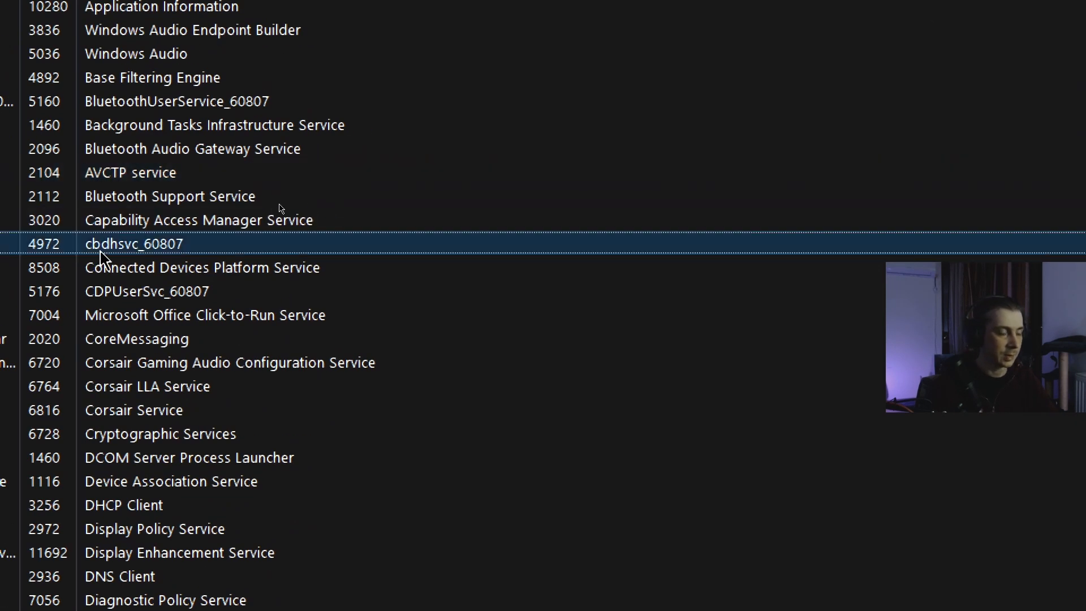
scroll(124, 243, "down", 20)
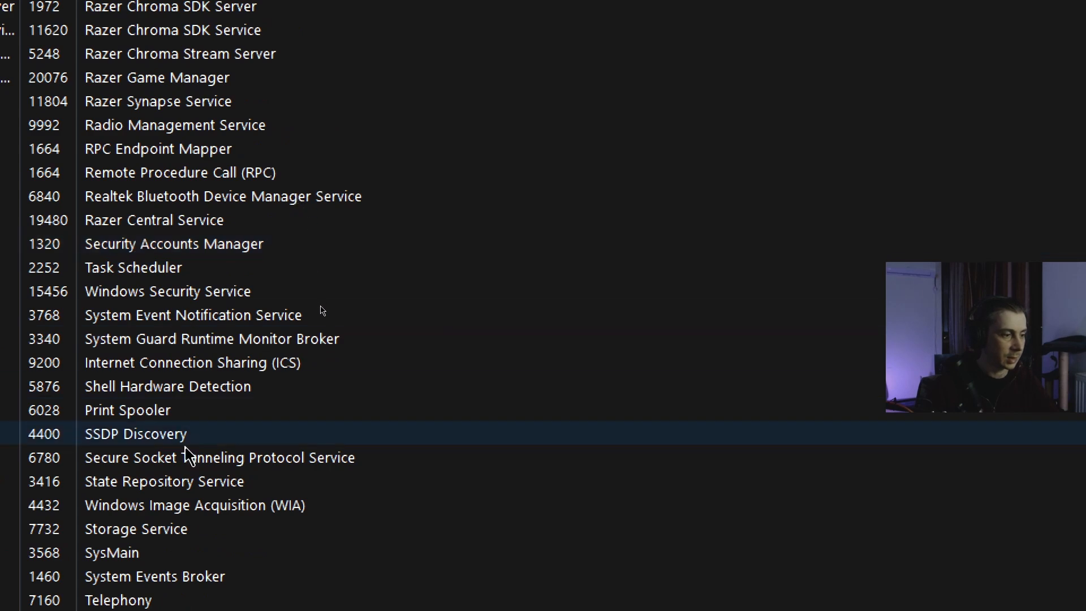
scroll(187, 461, "down", 2)
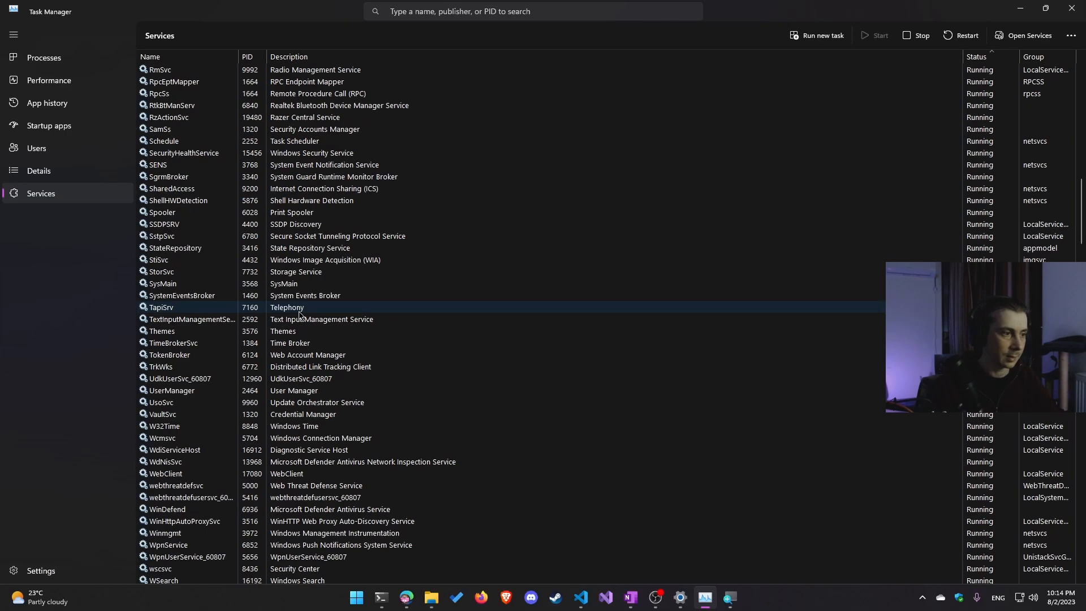
left_click(116, 362)
key("r")
key("r")
key("r")
key("r")
key("r")
key("r")
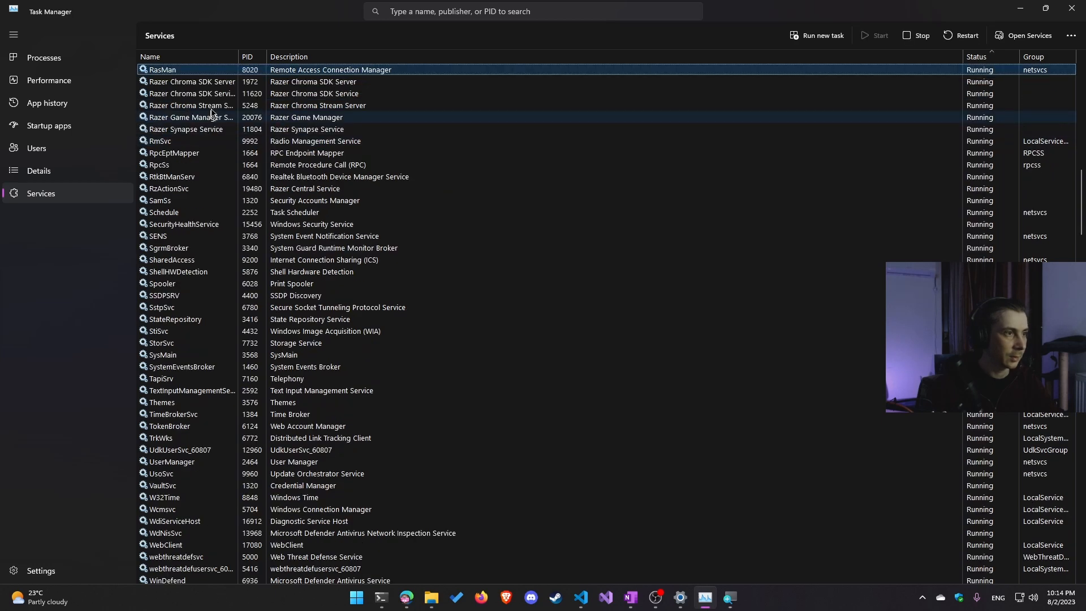
left_click(223, 85)
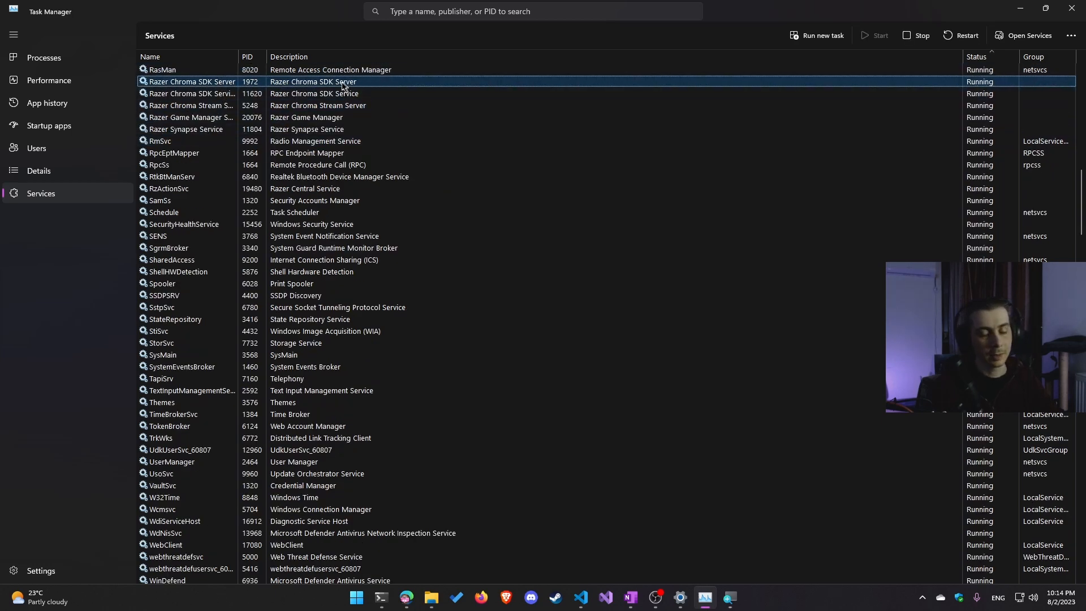
Examine the actions available for the Razer Chroma SDK Server, SDK Service, Stream Server and Game Manager without applying any.
right_click(339, 82)
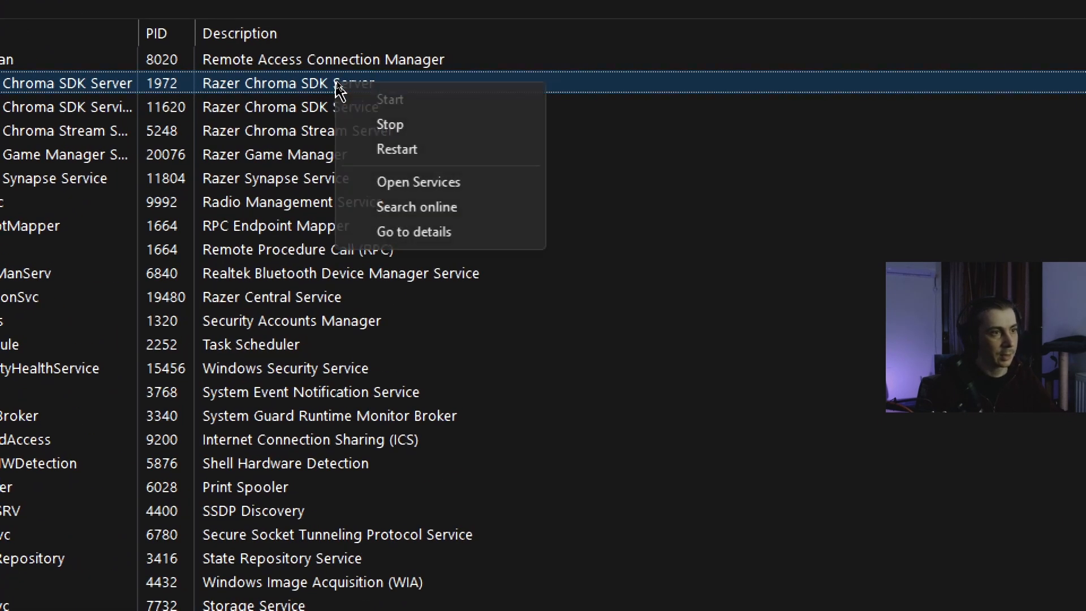
right_click(286, 107)
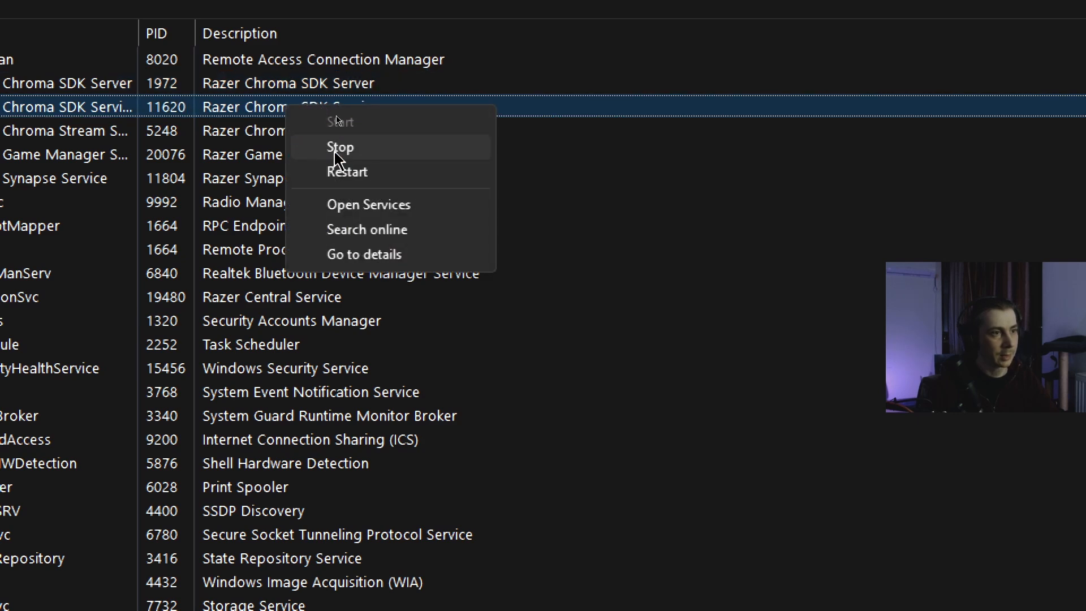
right_click(244, 132)
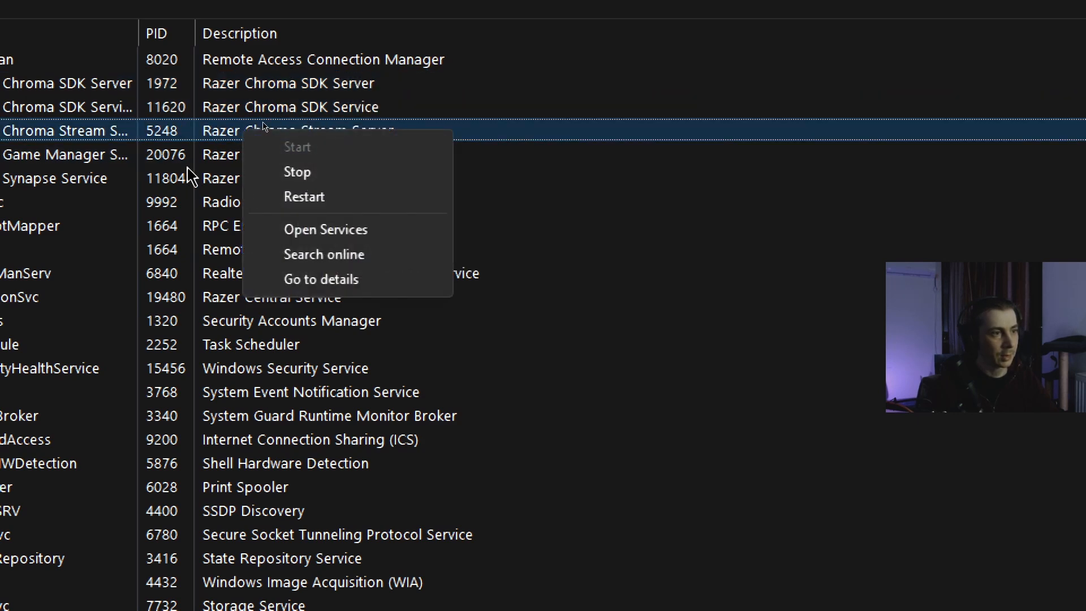
right_click(243, 155)
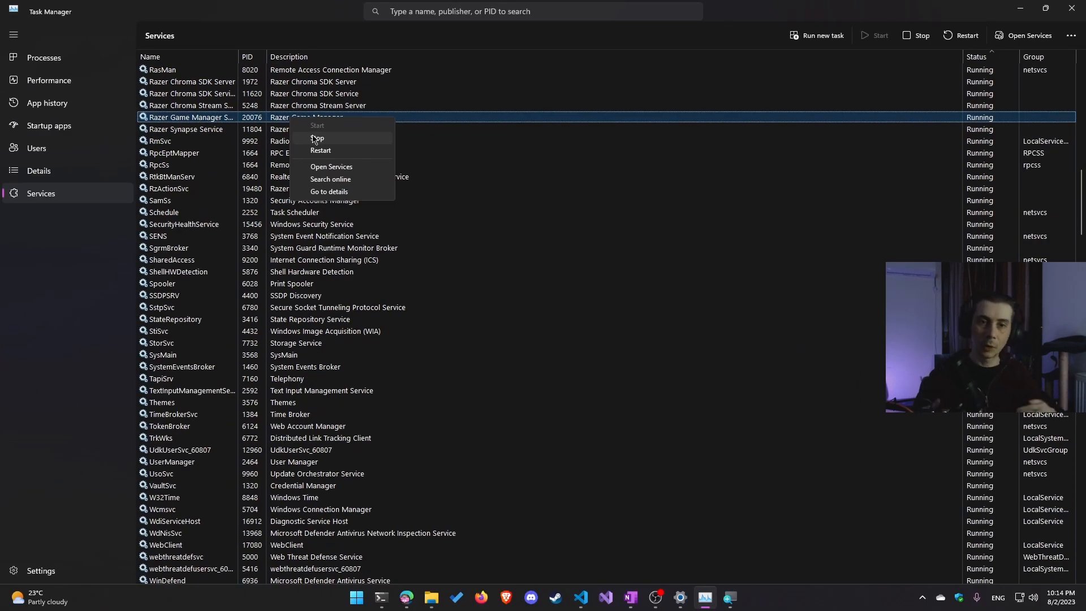
left_click(416, 94)
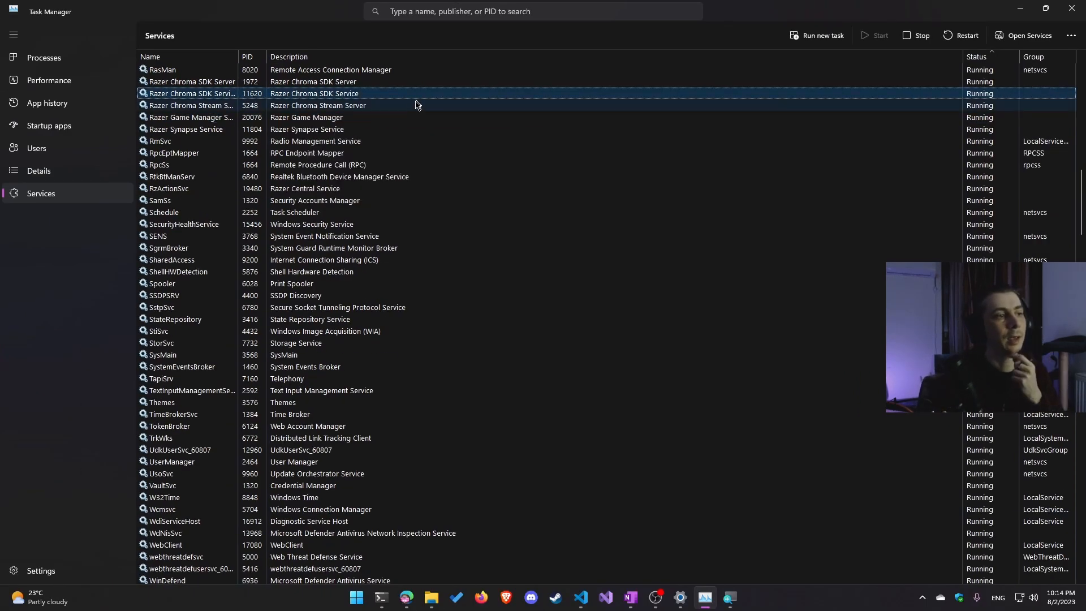
left_click(384, 85)
left_click(383, 108)
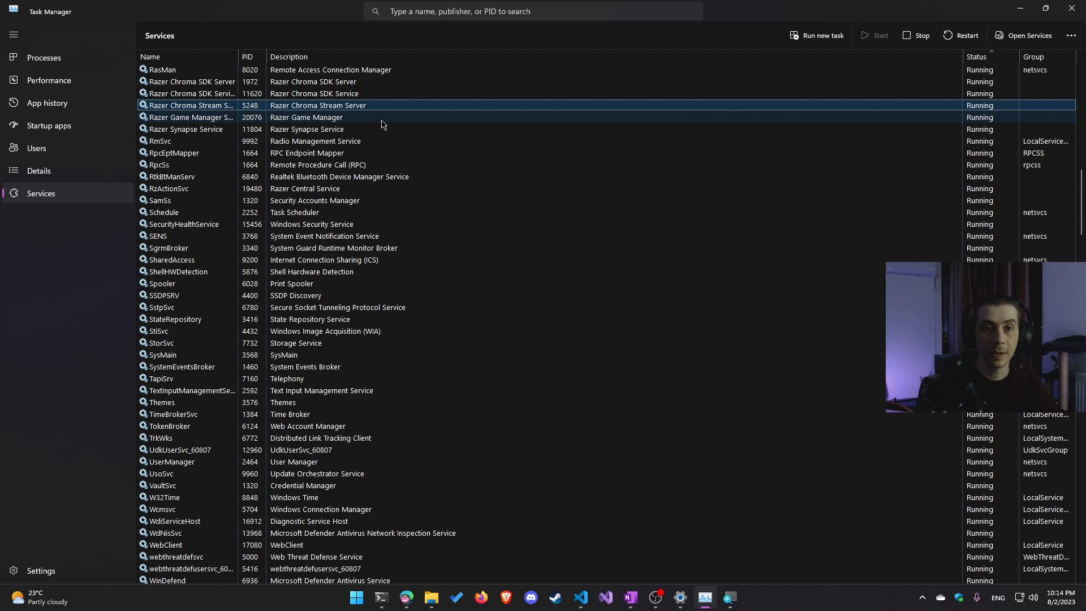
right_click(382, 93)
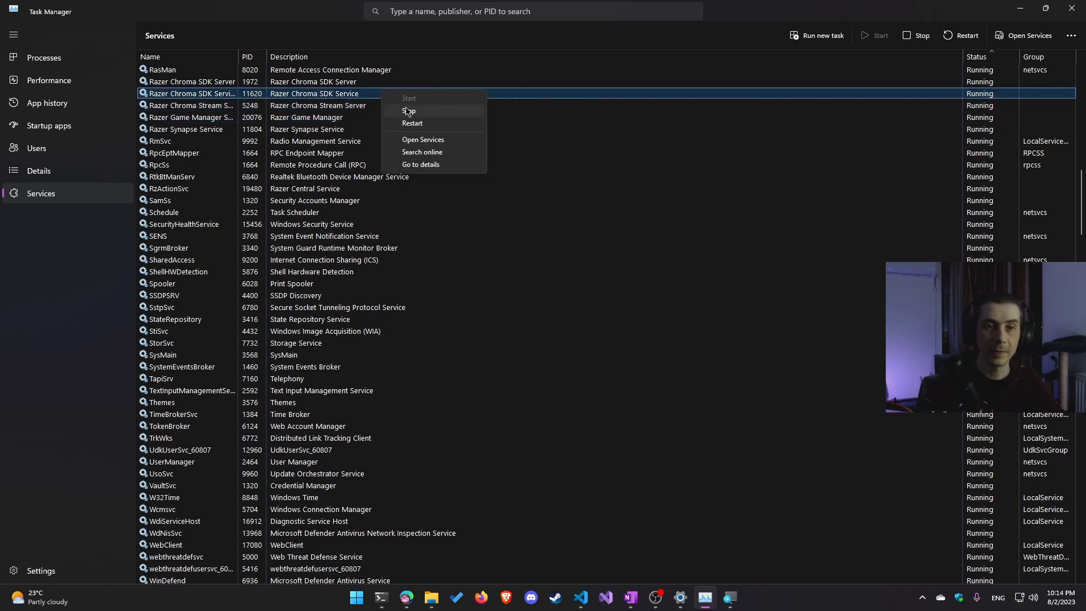
left_click(581, 105)
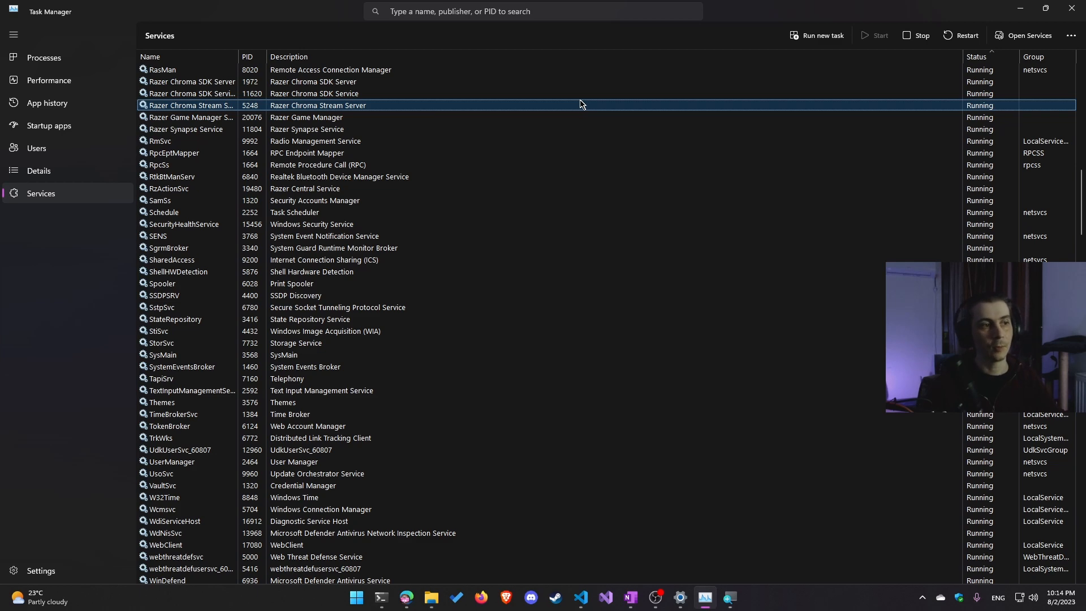
Open the Windows Services console from the Razer Chroma Stream Server's available actions.
right_click(379, 108)
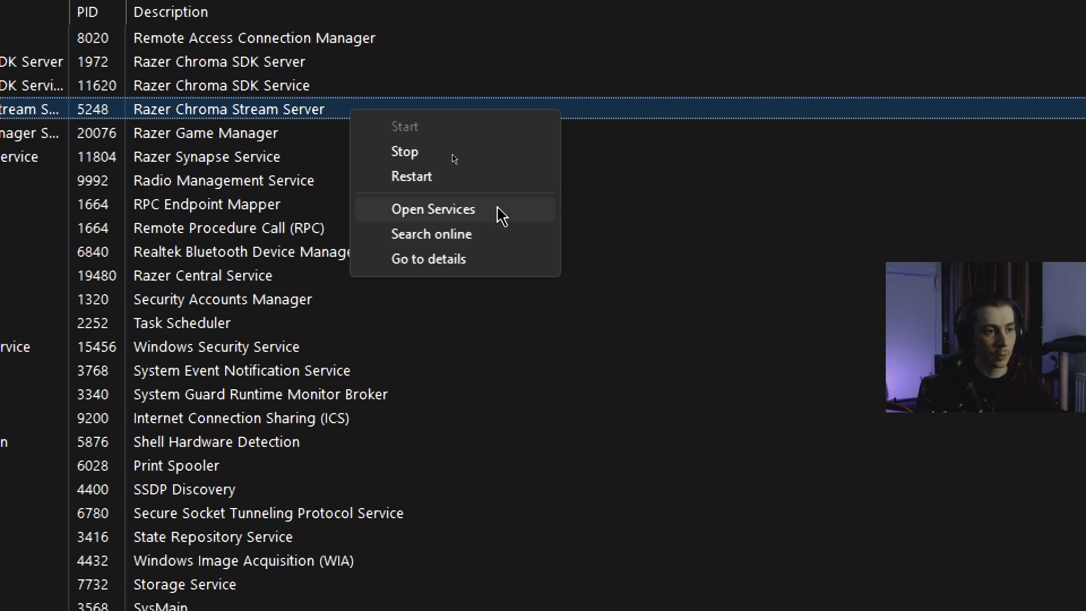
left_click(497, 209)
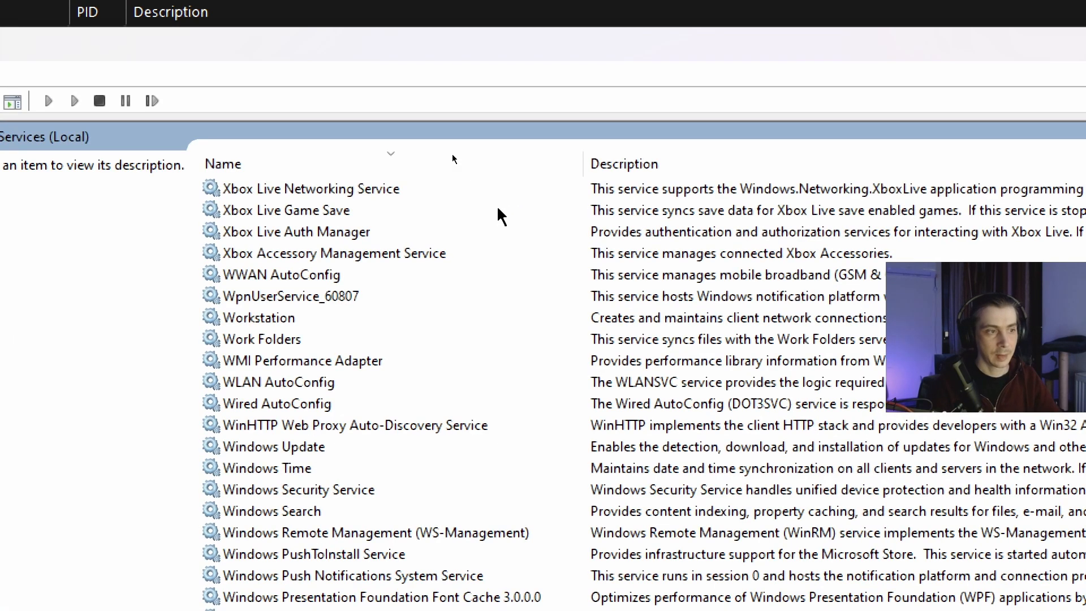
key("super")
key("super")
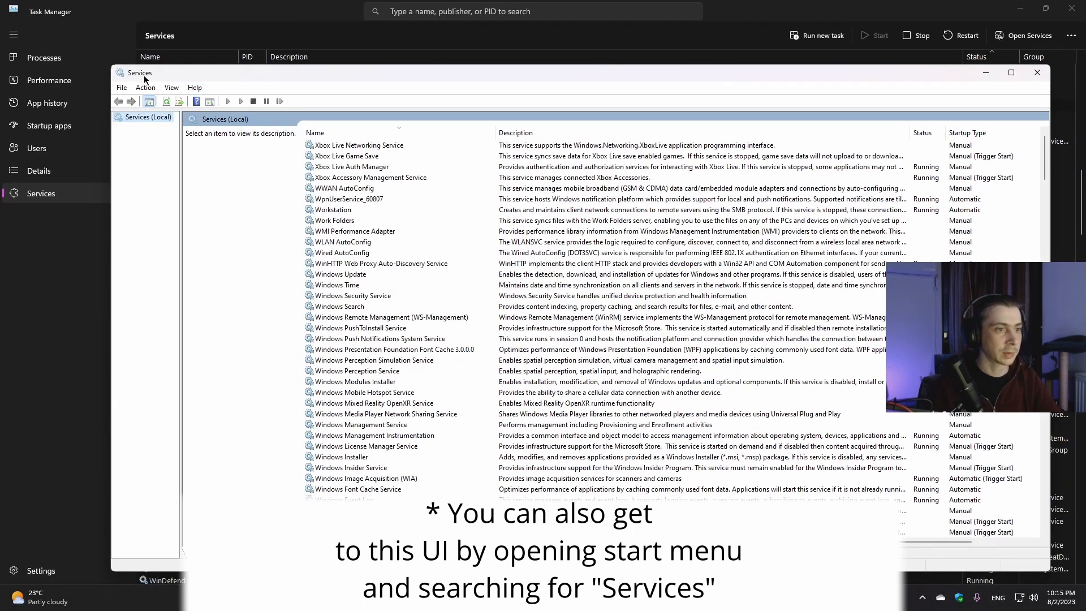
View the Xbox Live Auth Manager's description, sort the console's services by status, and return to the start of the list.
left_click(446, 167)
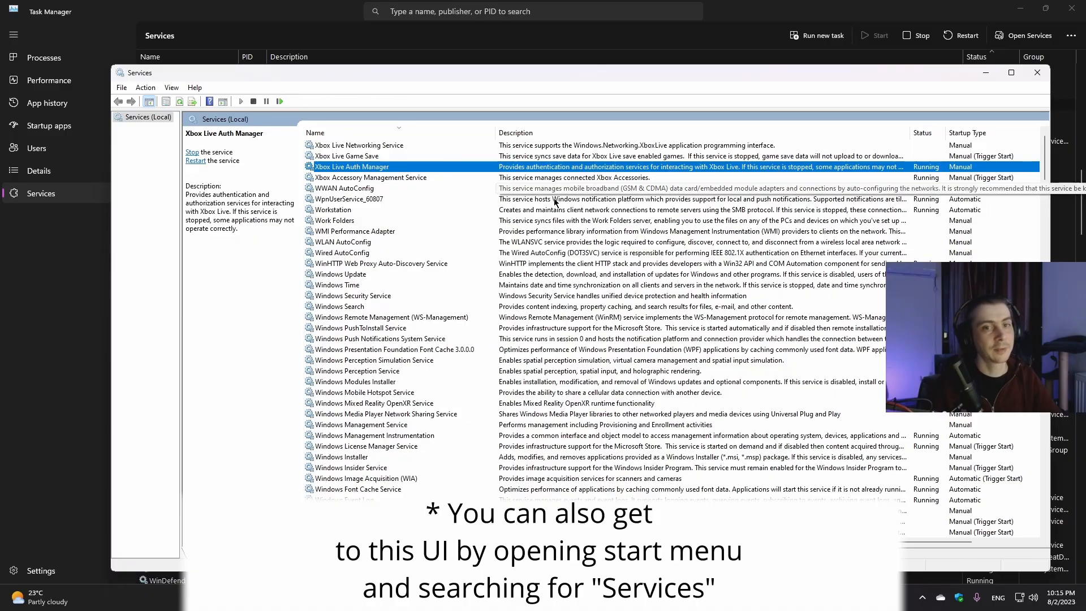
scroll(555, 202, "down", 20)
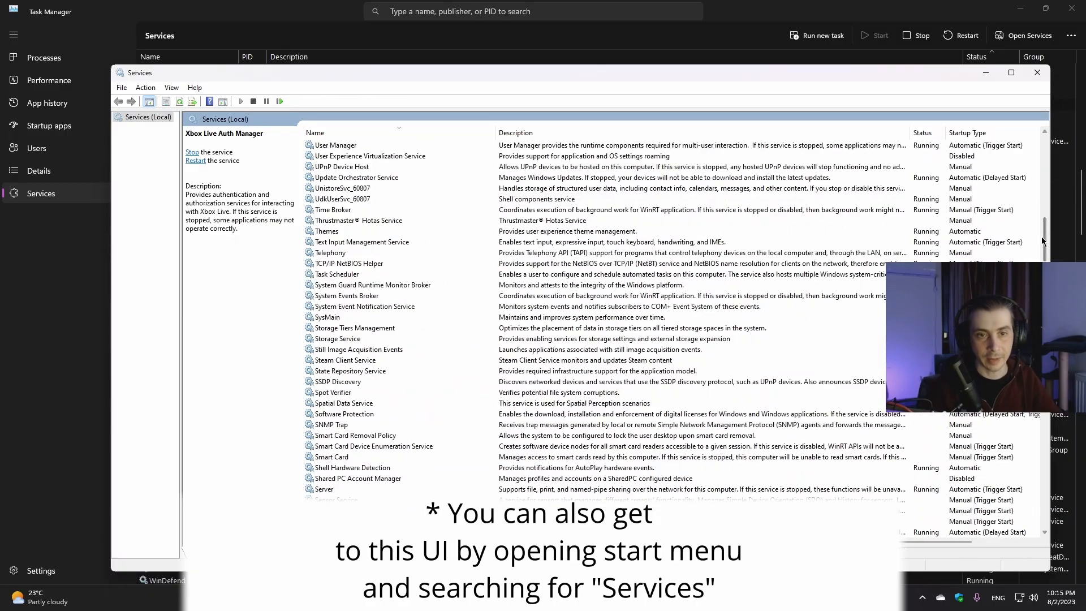
left_click_drag(1043, 240, 1043, 453)
left_click(928, 133)
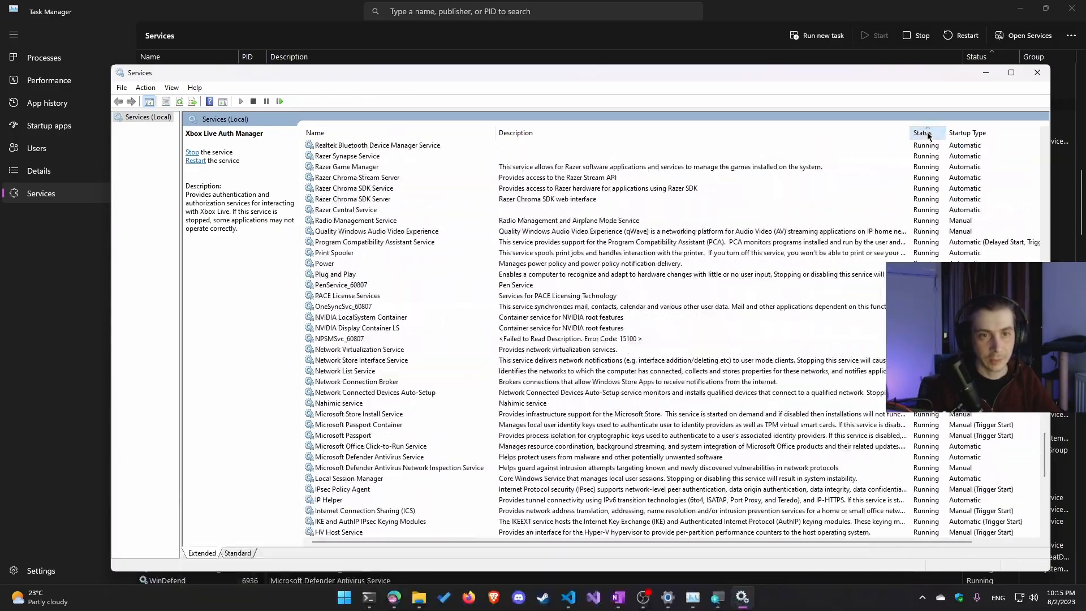
scroll(963, 243, "down", 14)
scroll(964, 272, "up", 13)
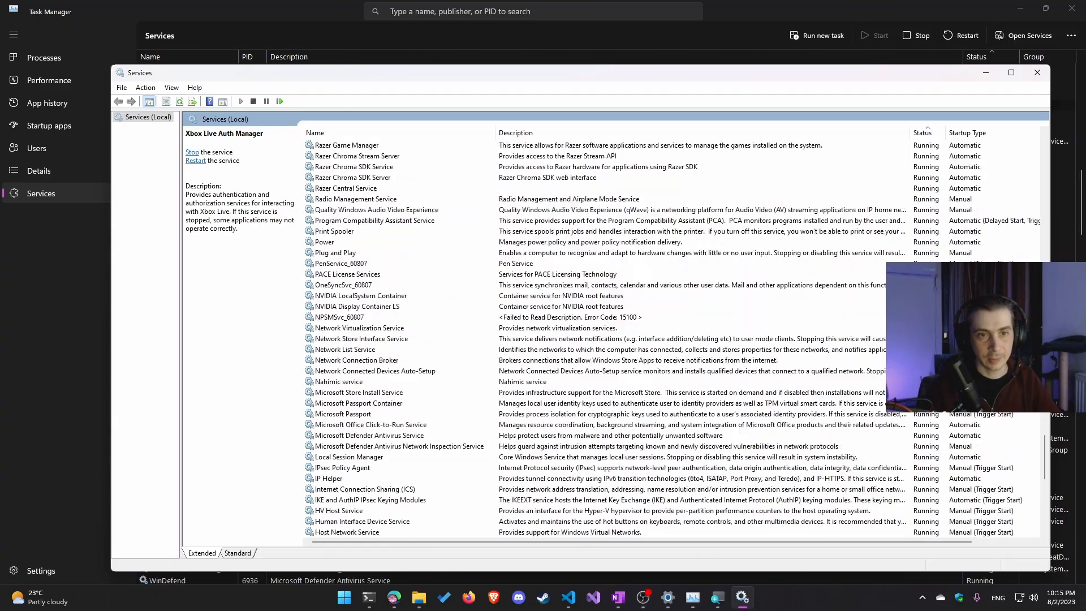
scroll(965, 283, "up", 9)
left_click_drag(1043, 422, 1040, 127)
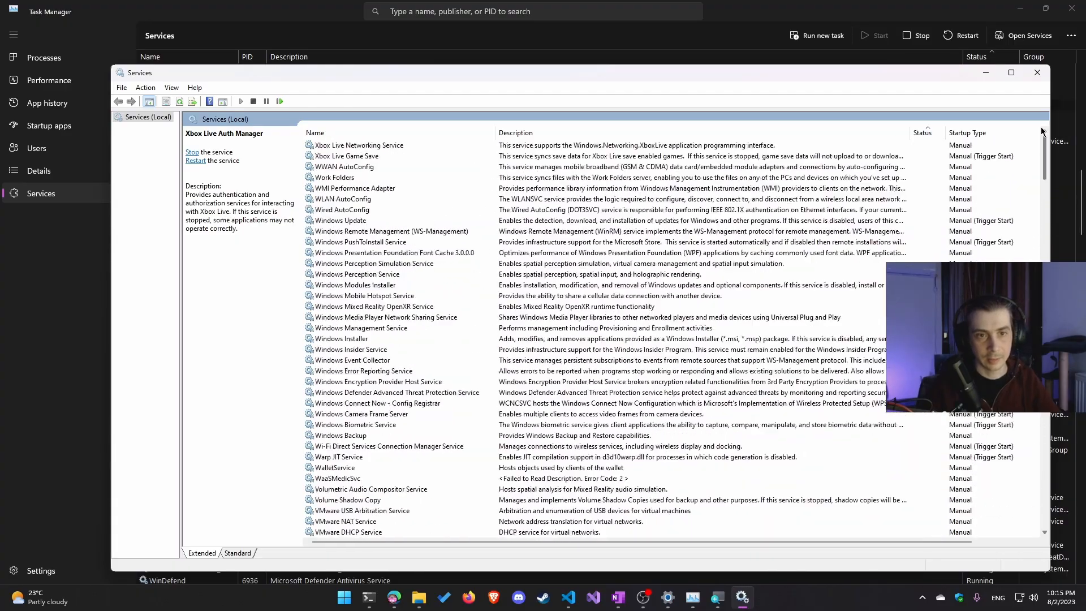
Examine the Startup Type values of the stopped services, comparing manual, trigger-started, disabled and automatic entries.
left_click(925, 145)
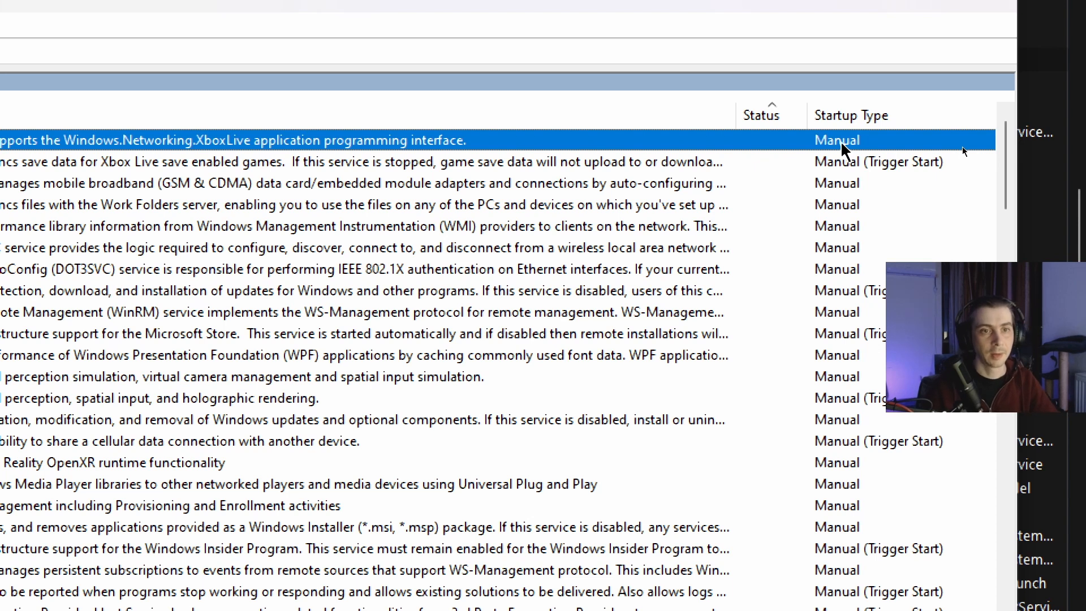
left_click(856, 164)
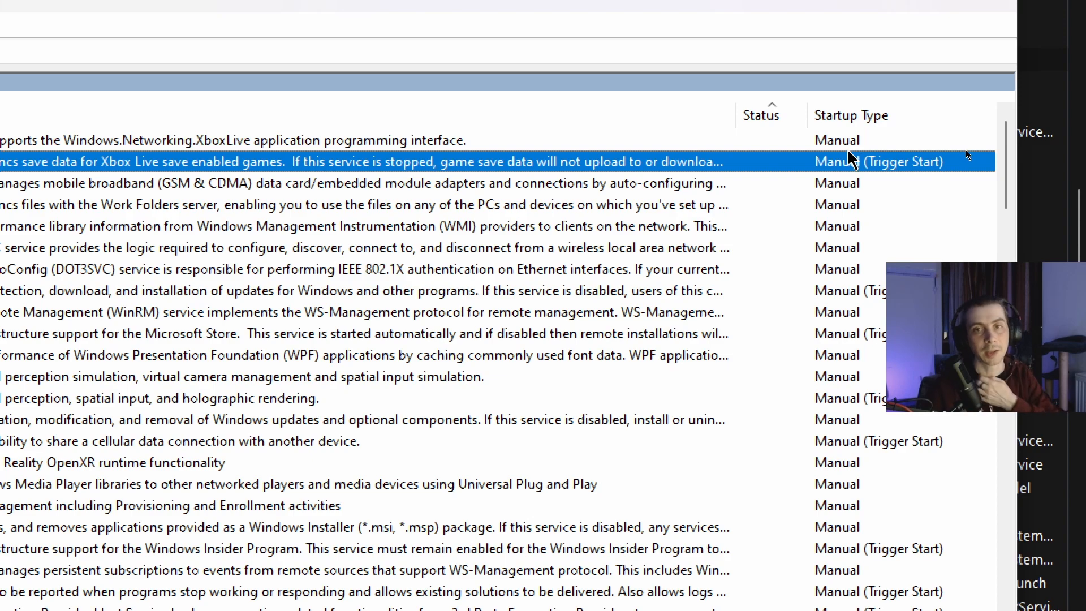
scroll(792, 272, "down", 15)
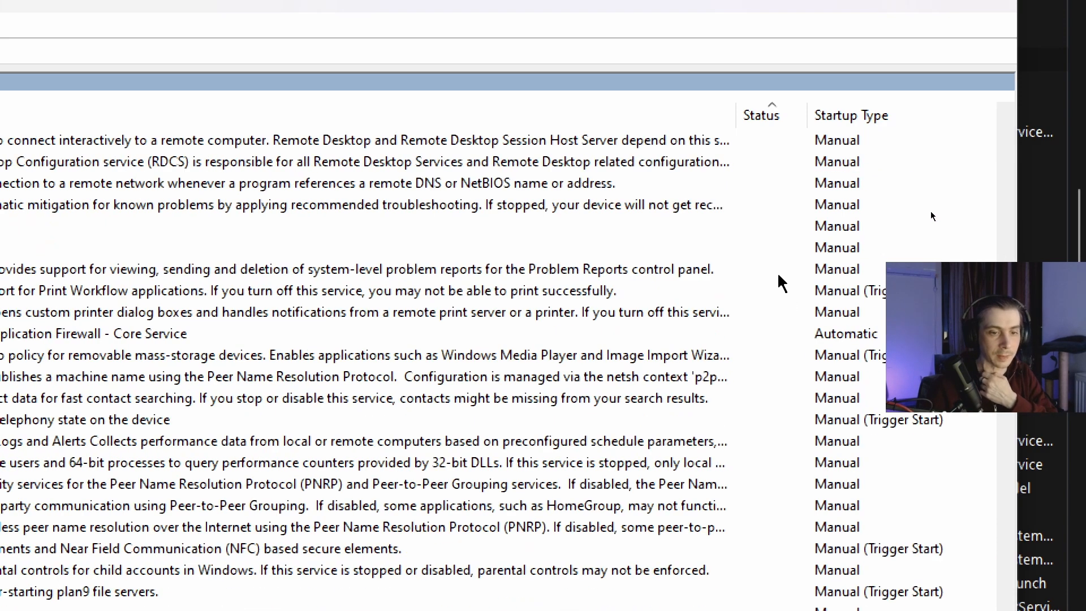
scroll(801, 270, "up", 3)
left_click(871, 226)
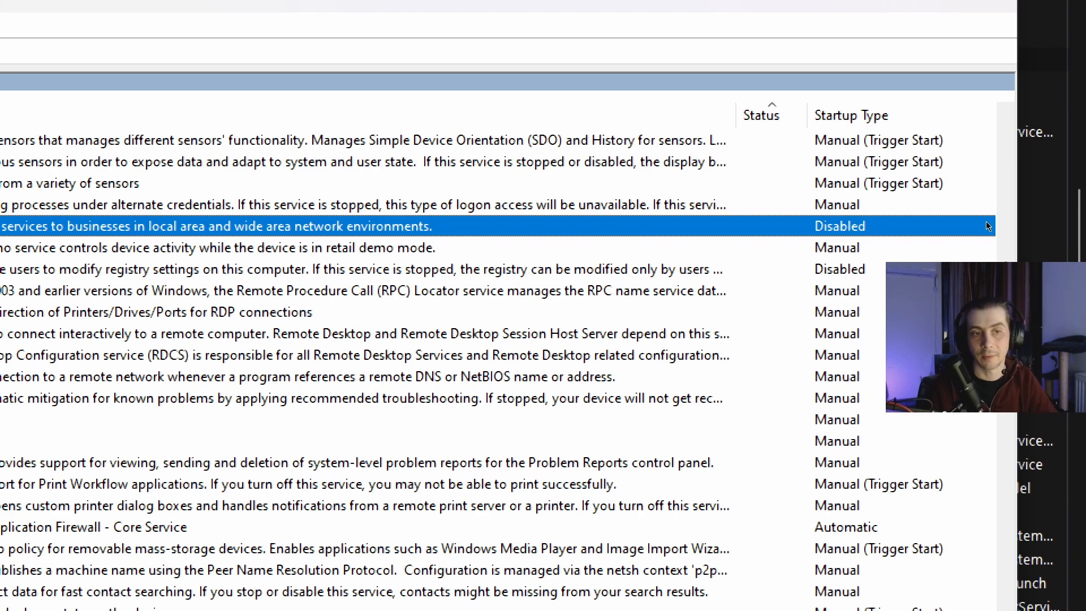
scroll(989, 219, "down", 11)
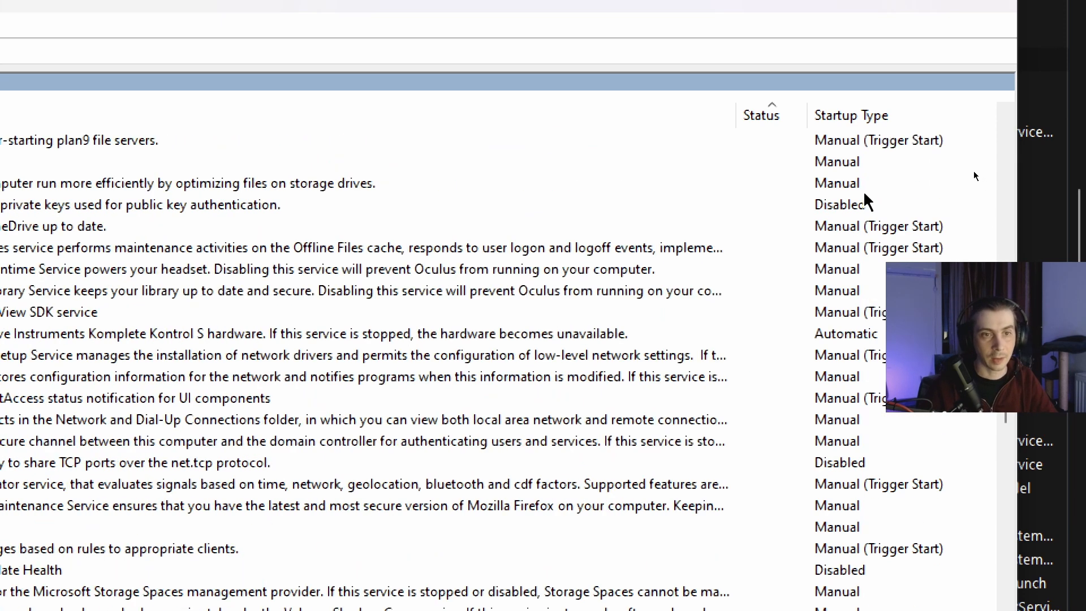
left_click(863, 205)
scroll(986, 209, "down", 3)
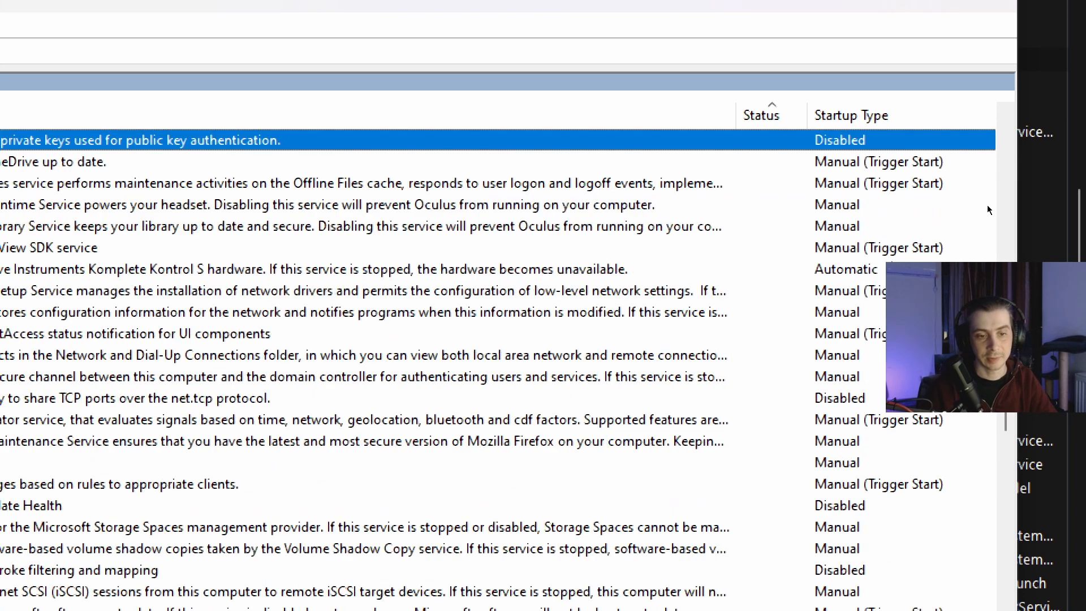
scroll(988, 210, "up", 3)
left_click(857, 205)
scroll(1006, 204, "up", 3)
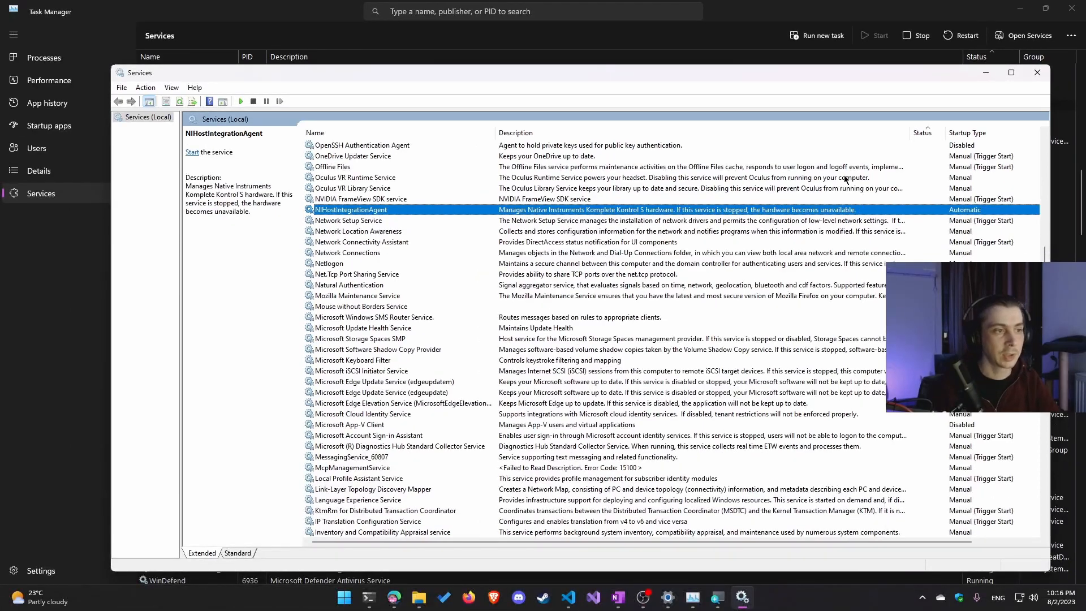
Search the services list for "razer" and open the properties of the Razer Synapse Service.
scroll(535, 263, "up", 6)
left_click(524, 243)
type("razer")
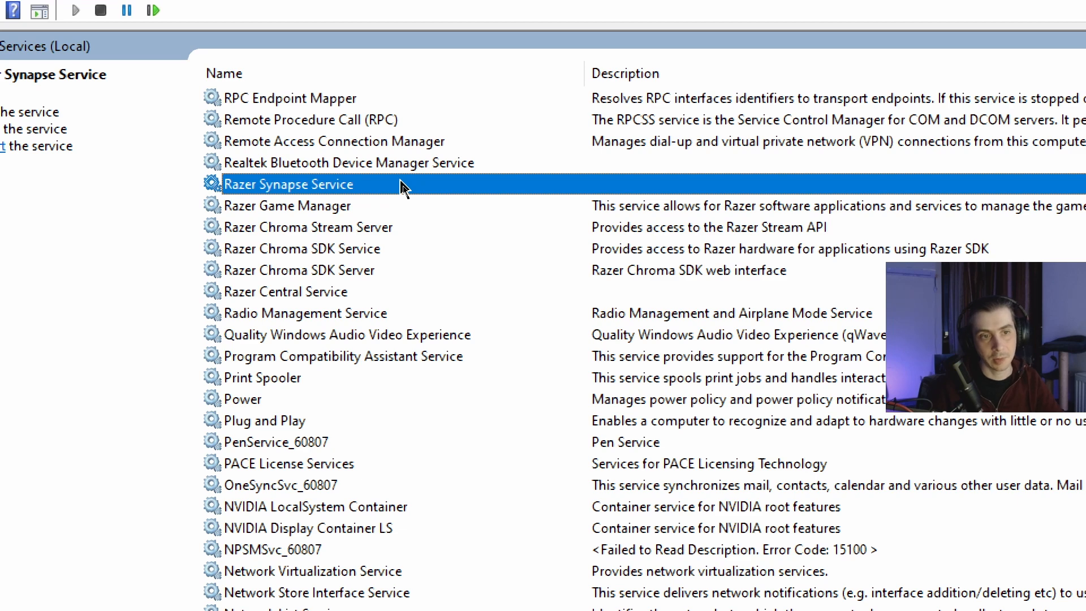
right_click(402, 185)
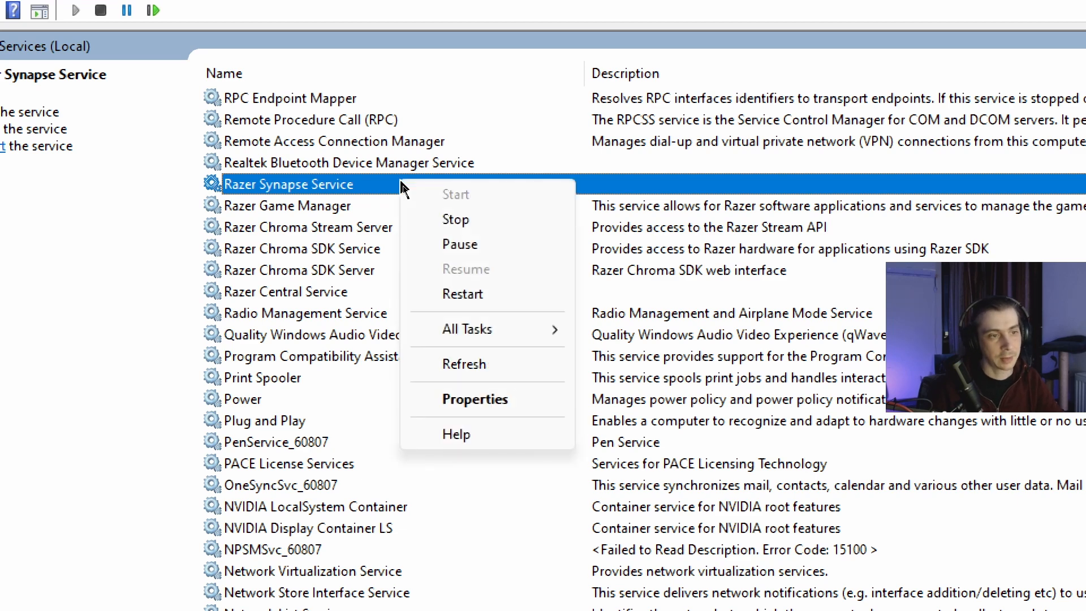
left_click(530, 399)
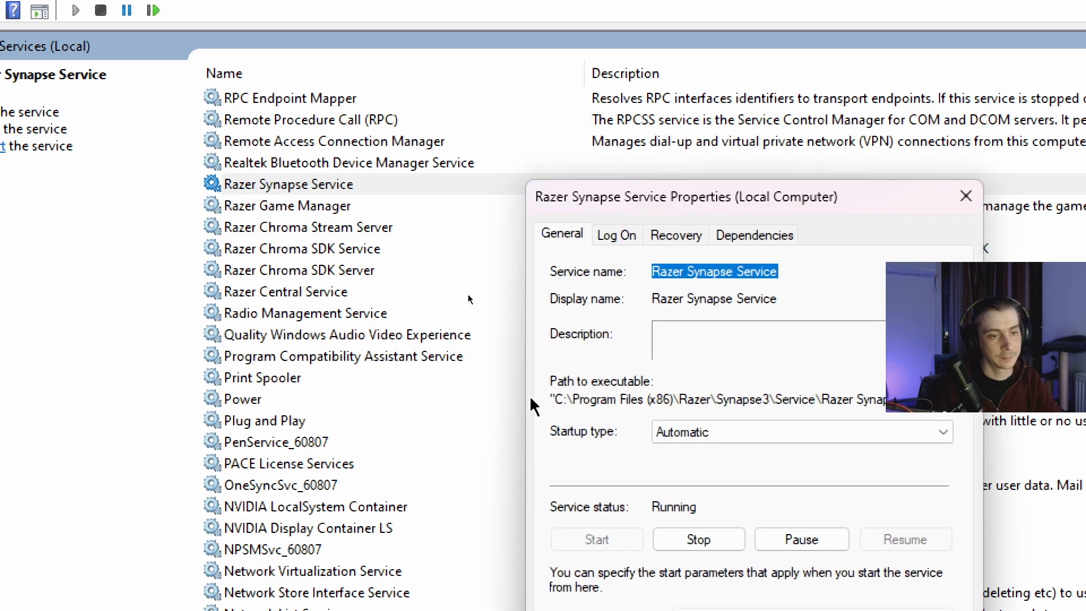
Try out Manual as the Razer Synapse Service's startup type and close its properties without saving.
left_click_drag(734, 209, 516, 52)
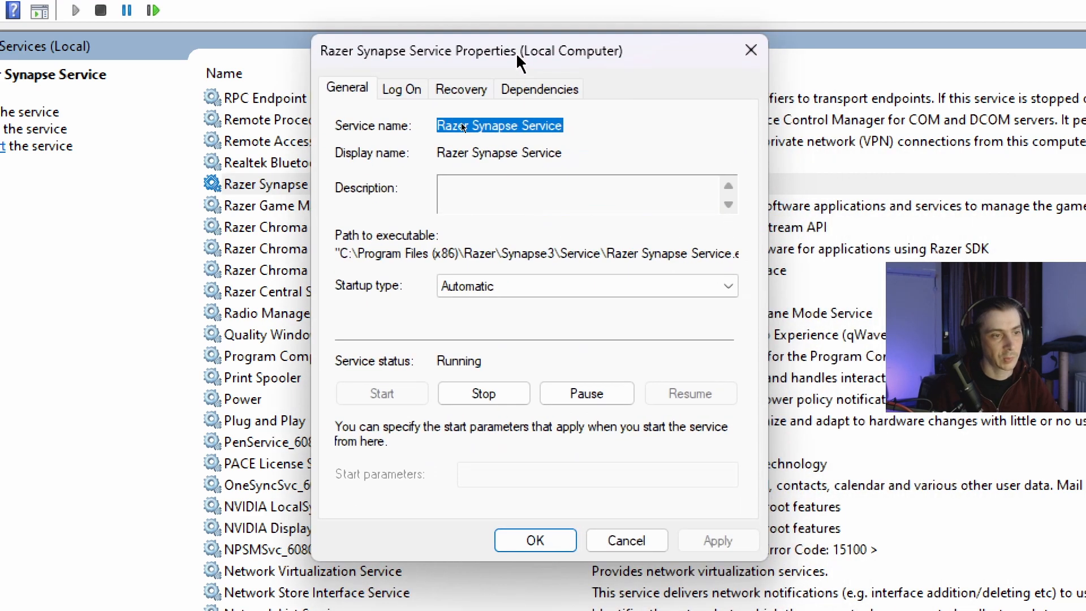
left_click(500, 288)
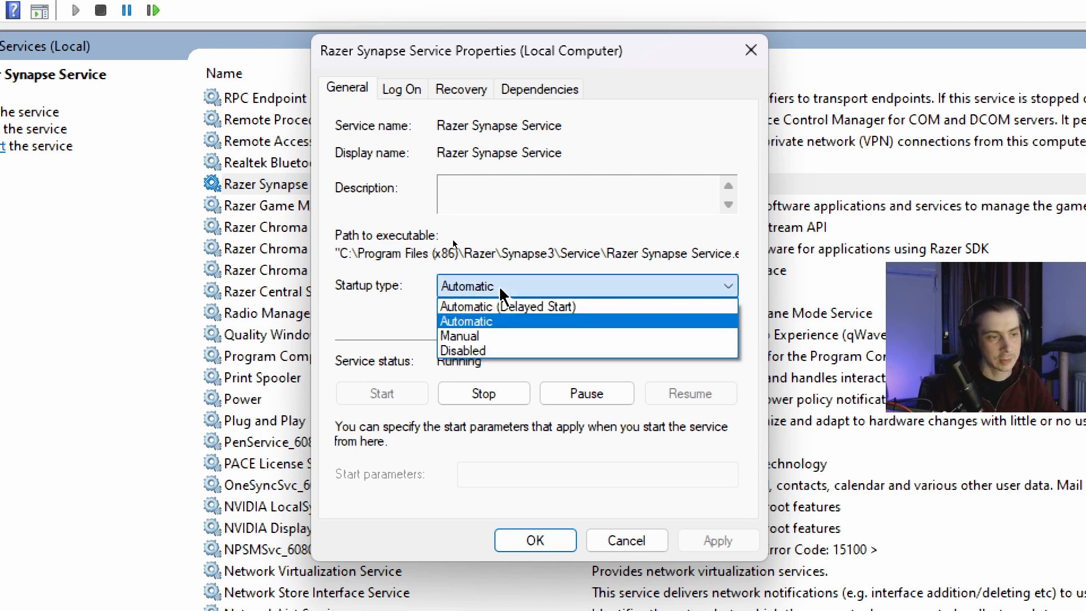
left_click(500, 335)
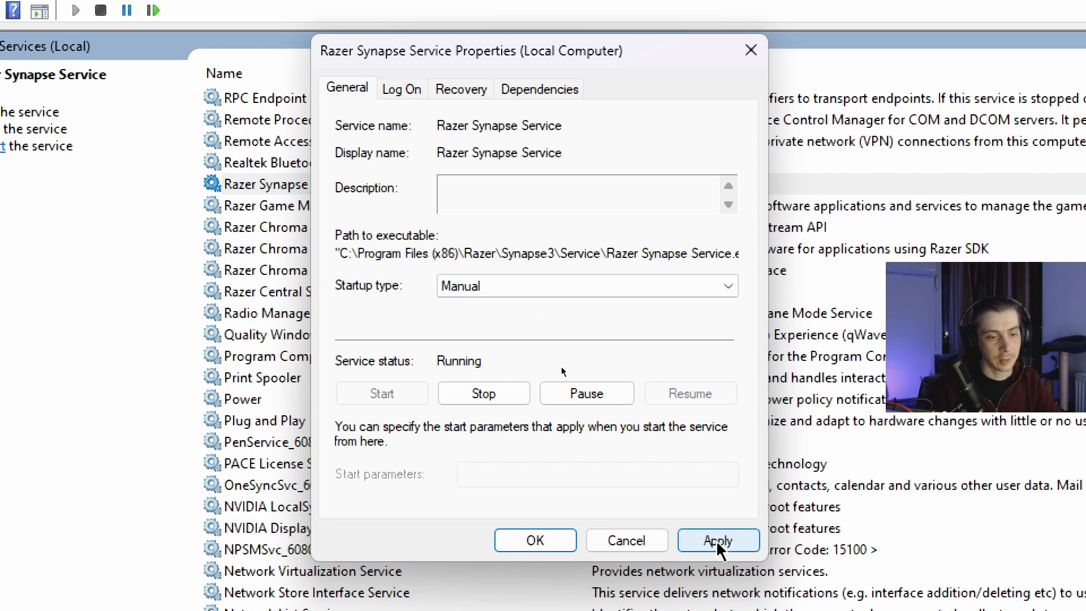
left_click(644, 534)
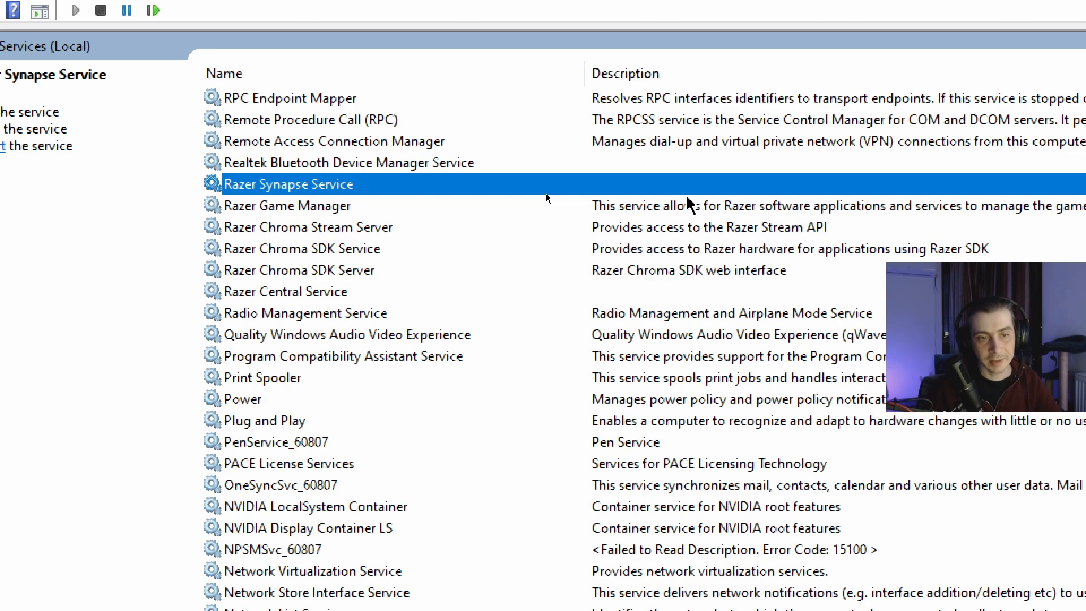
Examine the descriptions and available actions of the Razer services and the neighbouring Realtek Bluetooth Device Manager Service.
left_click(354, 290)
left_click(373, 207)
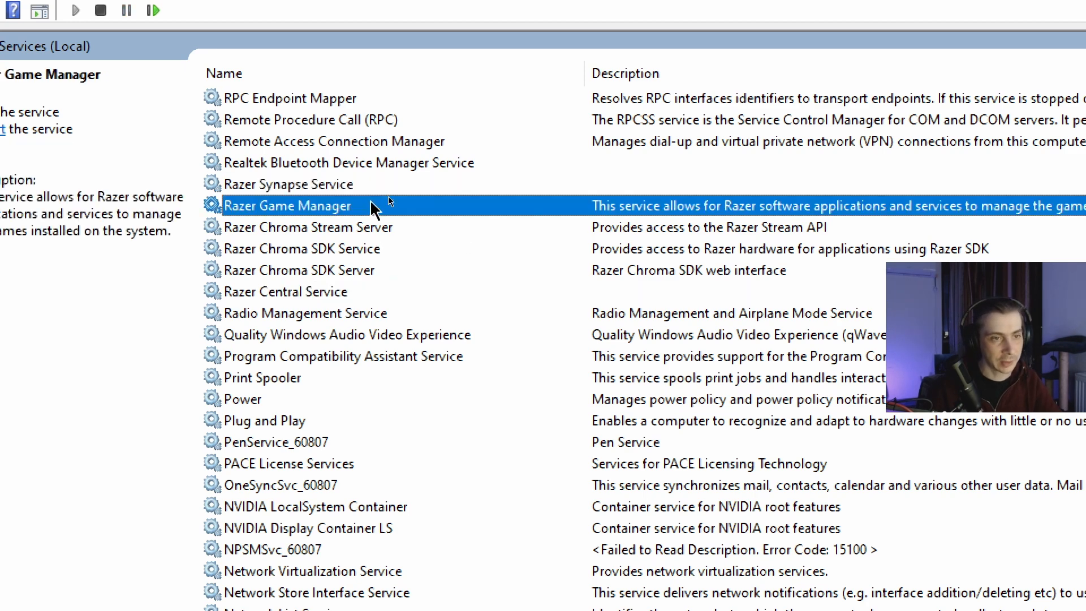
left_click(375, 185)
left_click(378, 207)
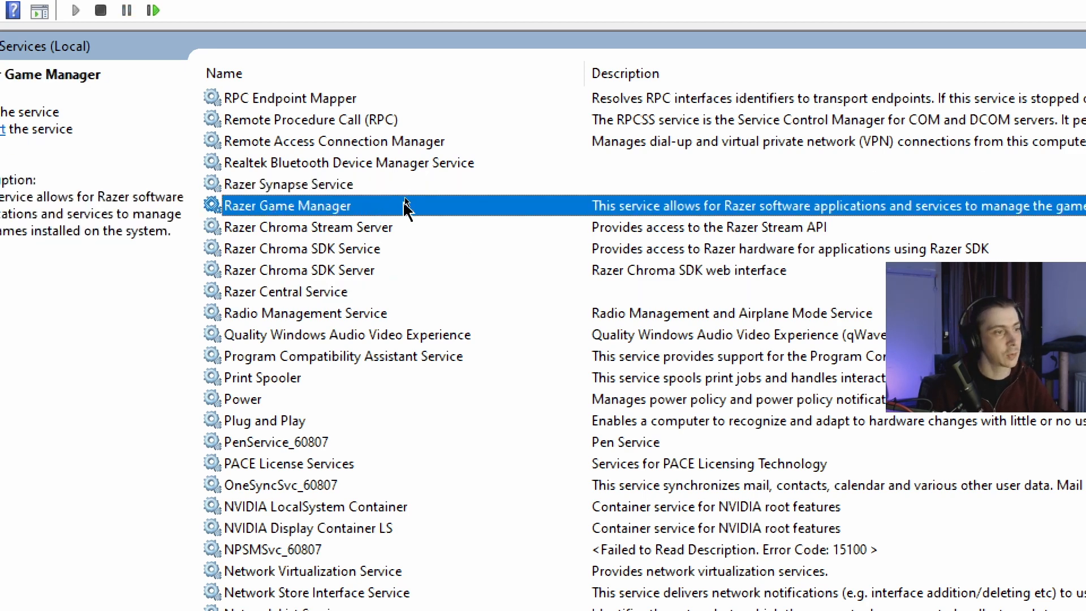
left_click(415, 168)
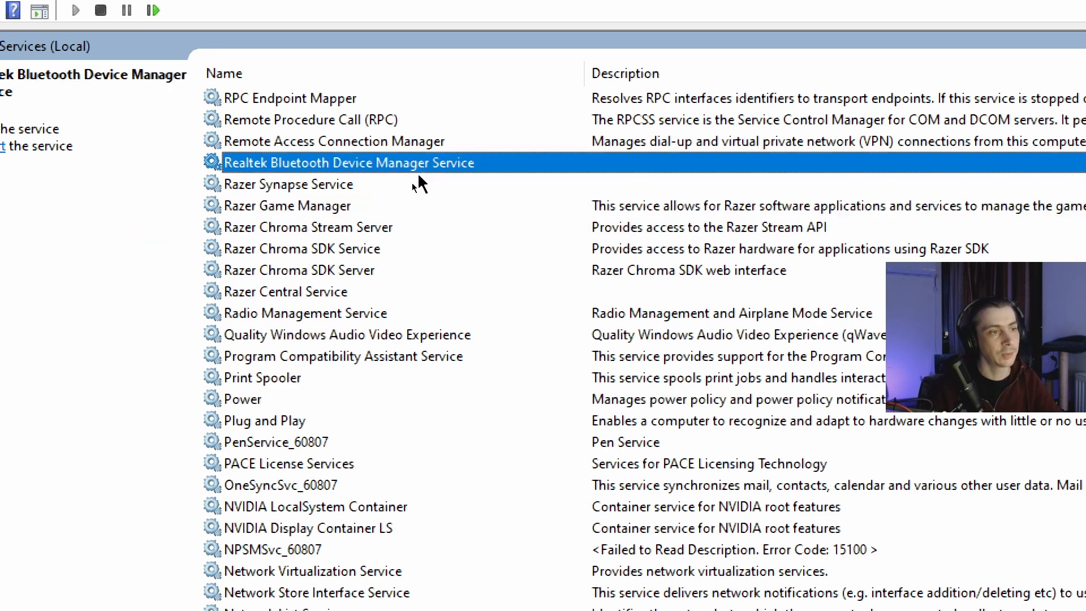
left_click(418, 177)
left_click(375, 205)
left_click(398, 229)
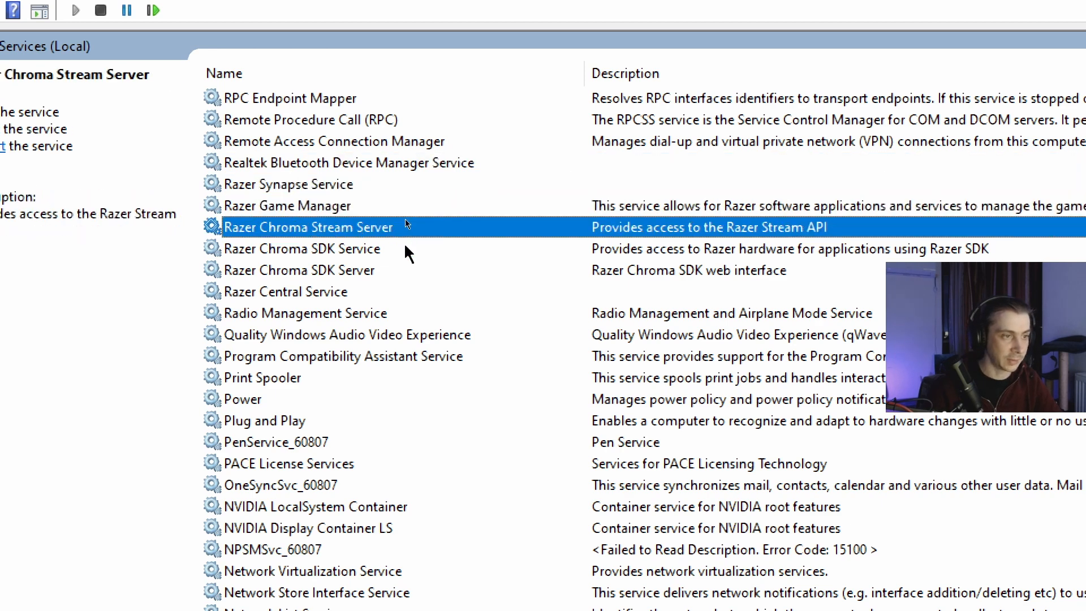
left_click(405, 248)
left_click(411, 269)
left_click(422, 293)
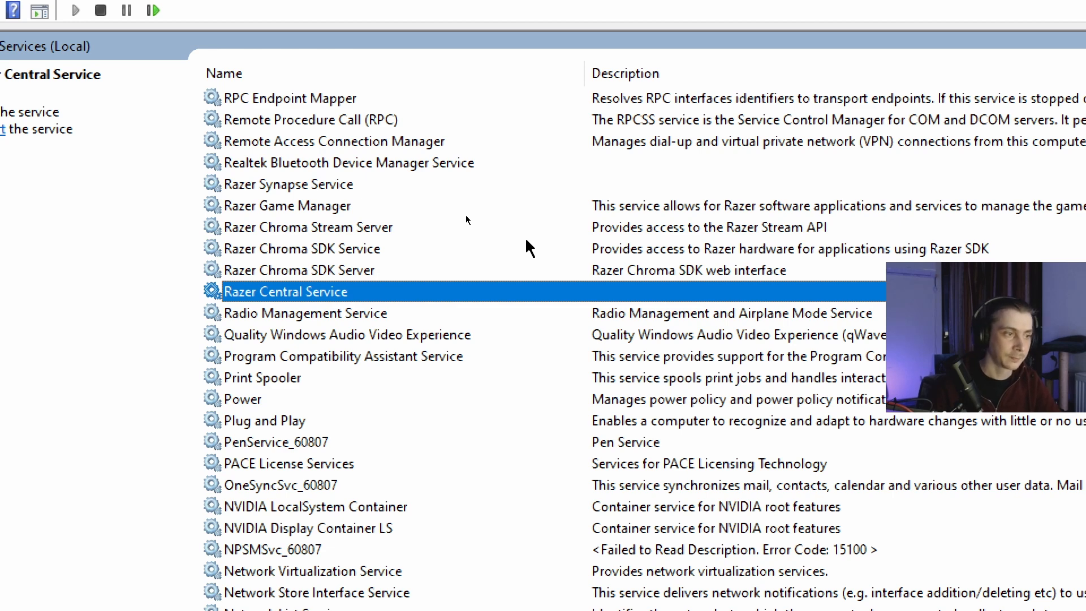
left_click(455, 244)
Open the Razer Game Manager's properties, view the available startup types, and close the properties without changes.
right_click(417, 206)
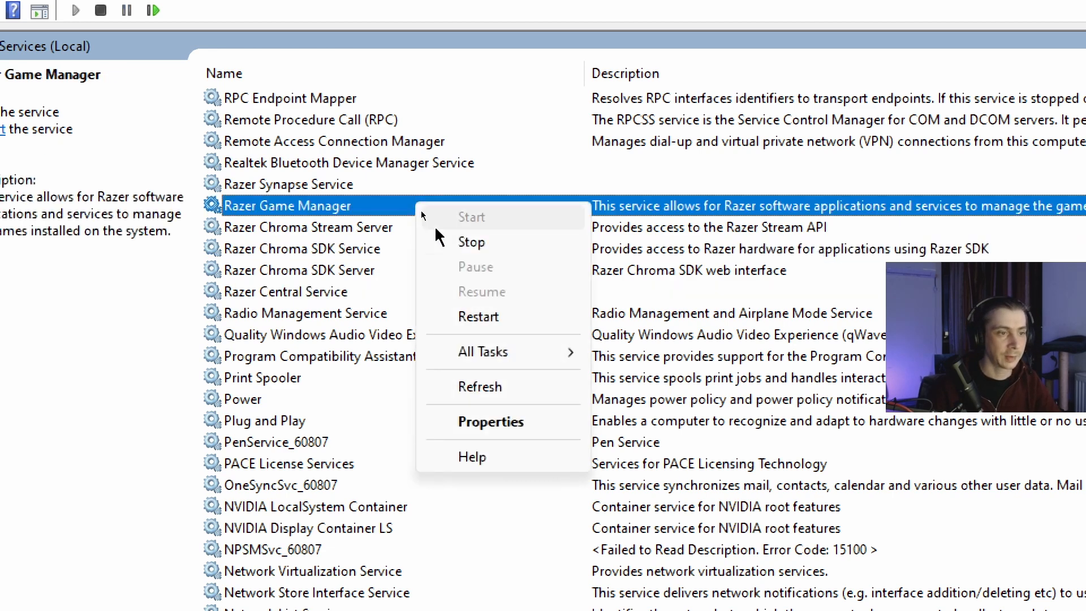
left_click(517, 422)
left_click(502, 288)
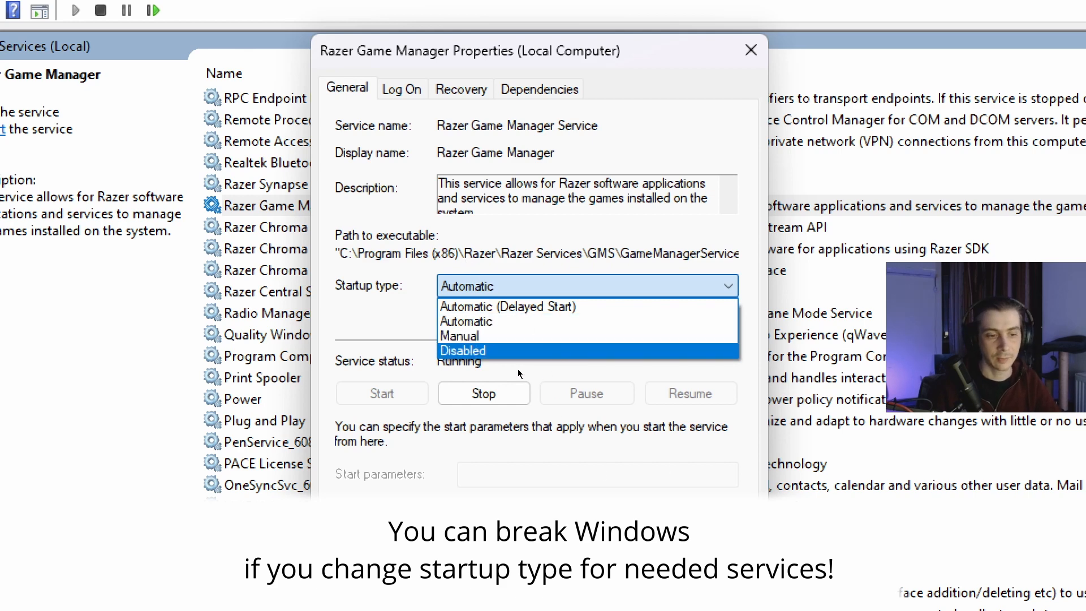
key("Escape")
key("Escape")
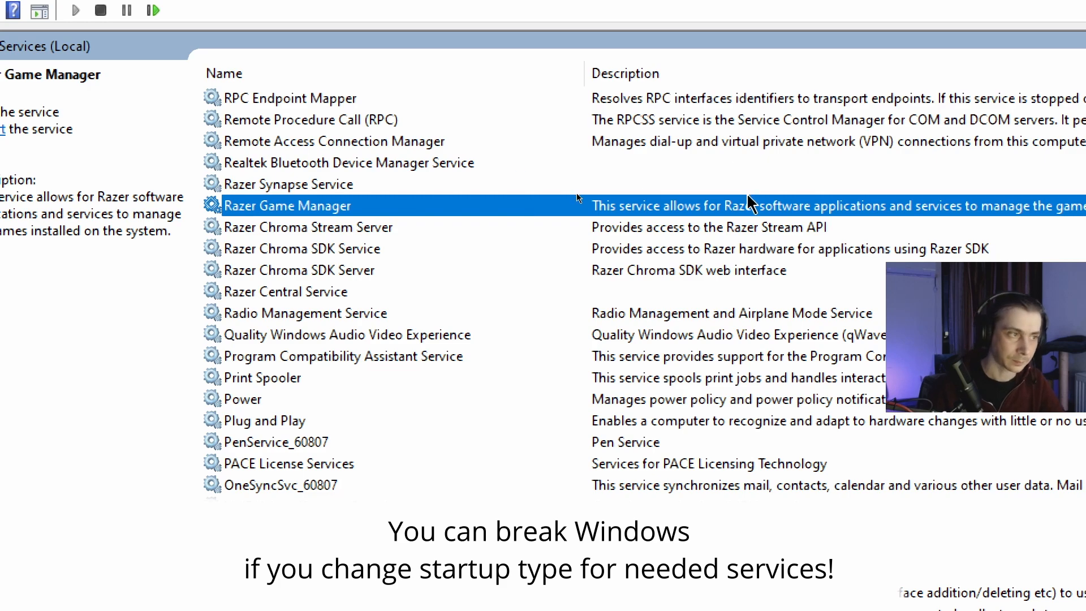
Find the BattlEye Service, open its properties and view the available startup types without choosing another one.
scroll(746, 198, "up", 20)
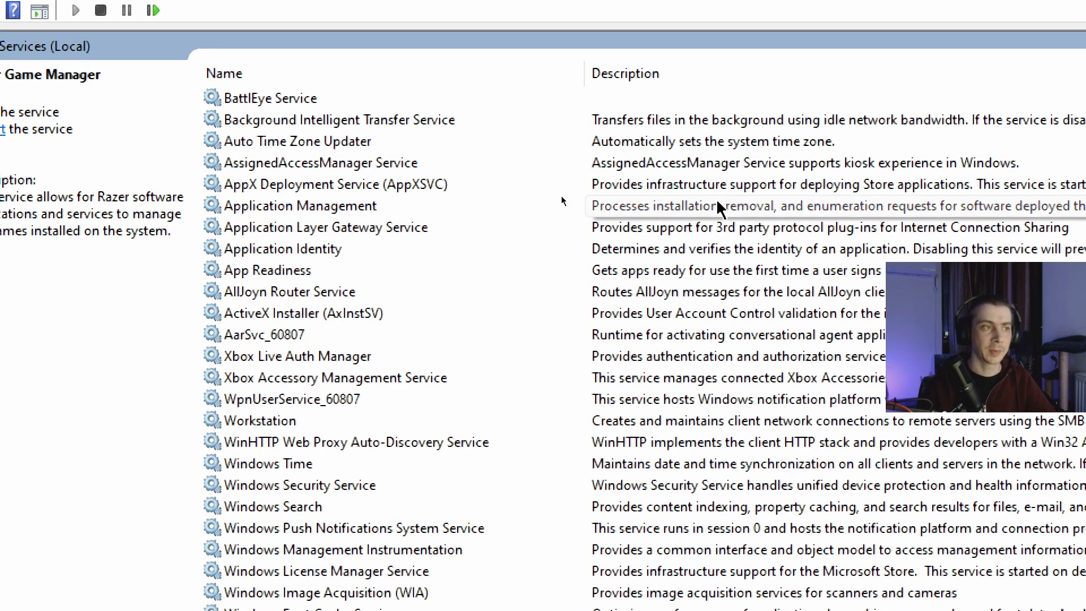
scroll(650, 196, "up", 2)
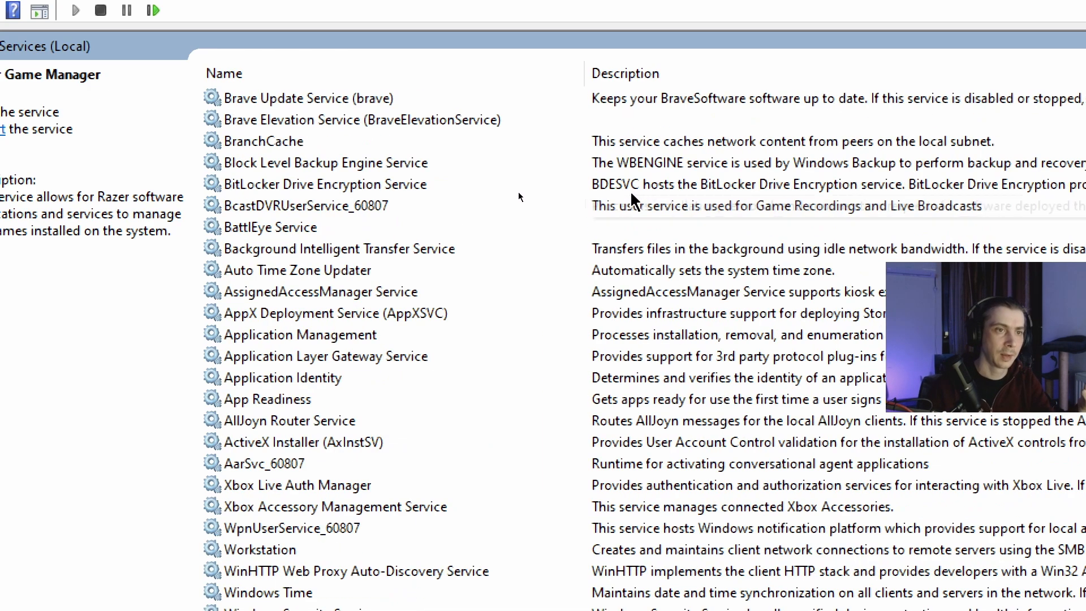
left_click(441, 231)
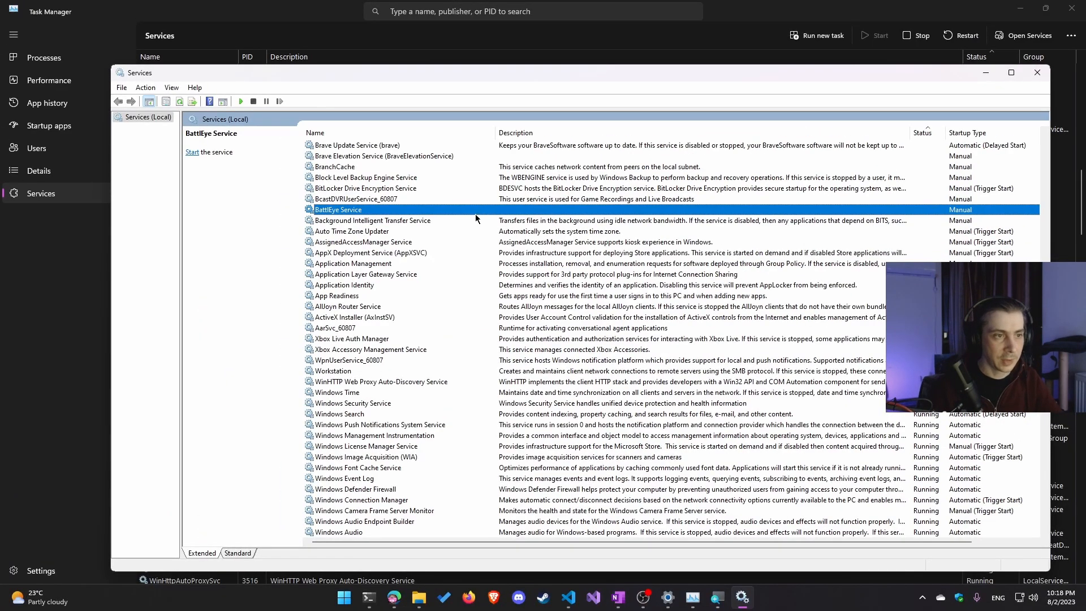
right_click(475, 214)
left_click(528, 321)
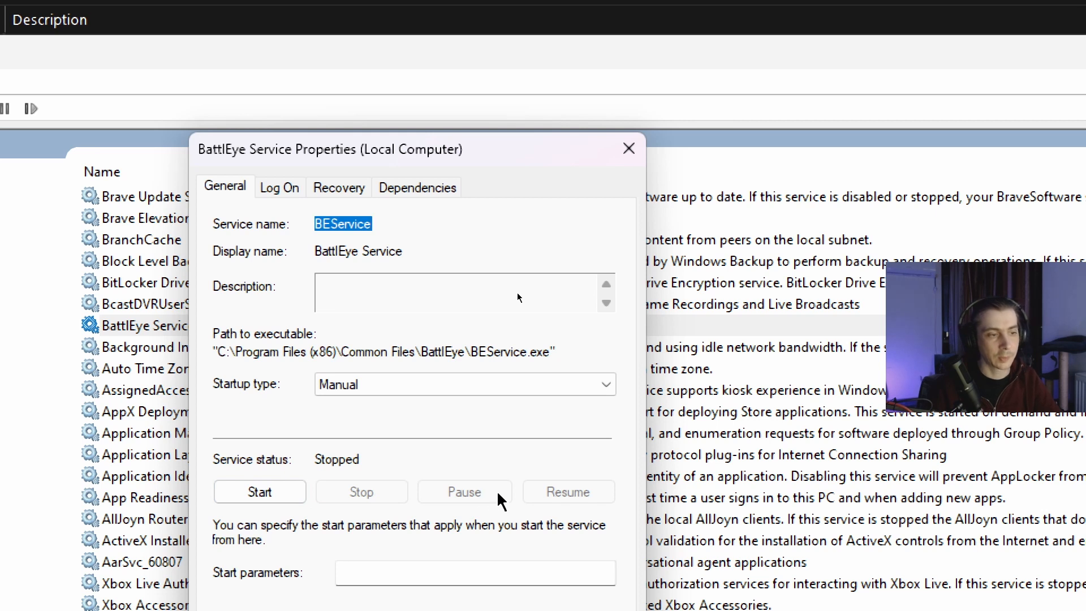
left_click(346, 386)
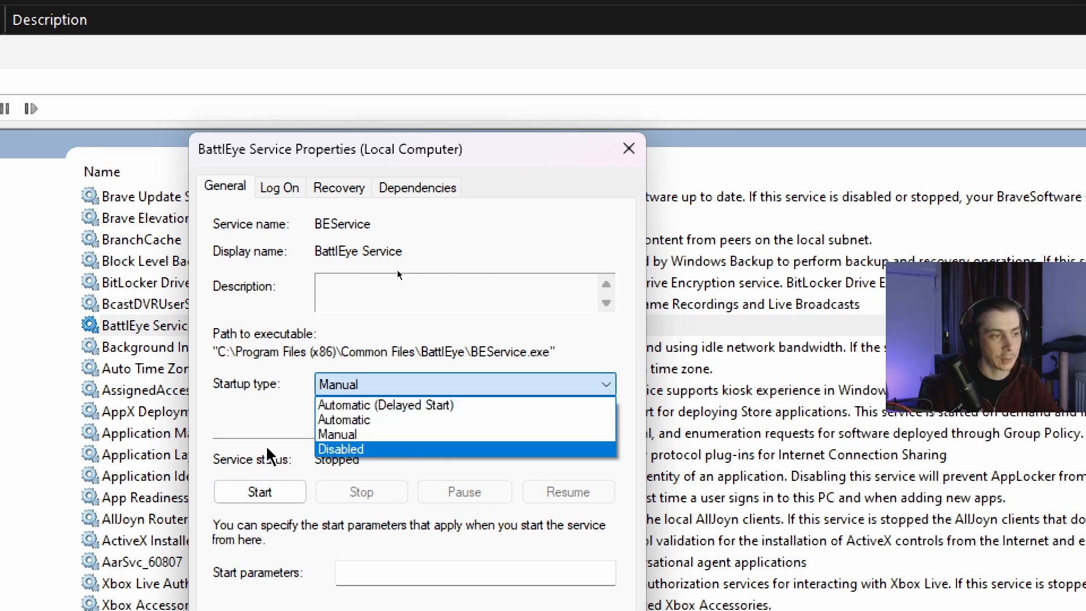
left_click(256, 430)
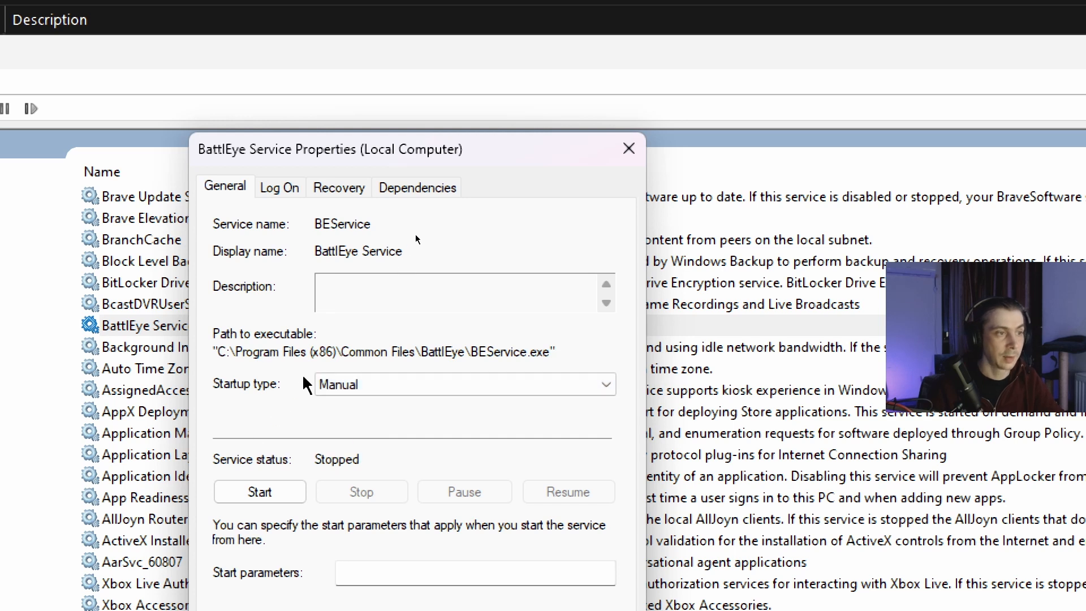
Review the BattlEye Service's log on, recovery and dependency settings, and close its properties.
left_click(279, 188)
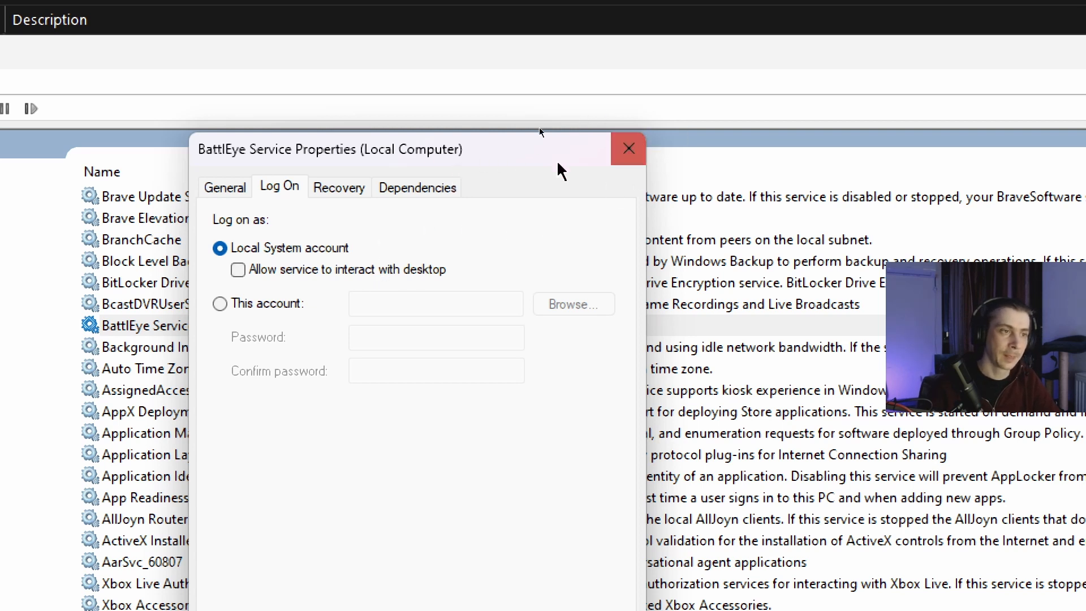
left_click(325, 187)
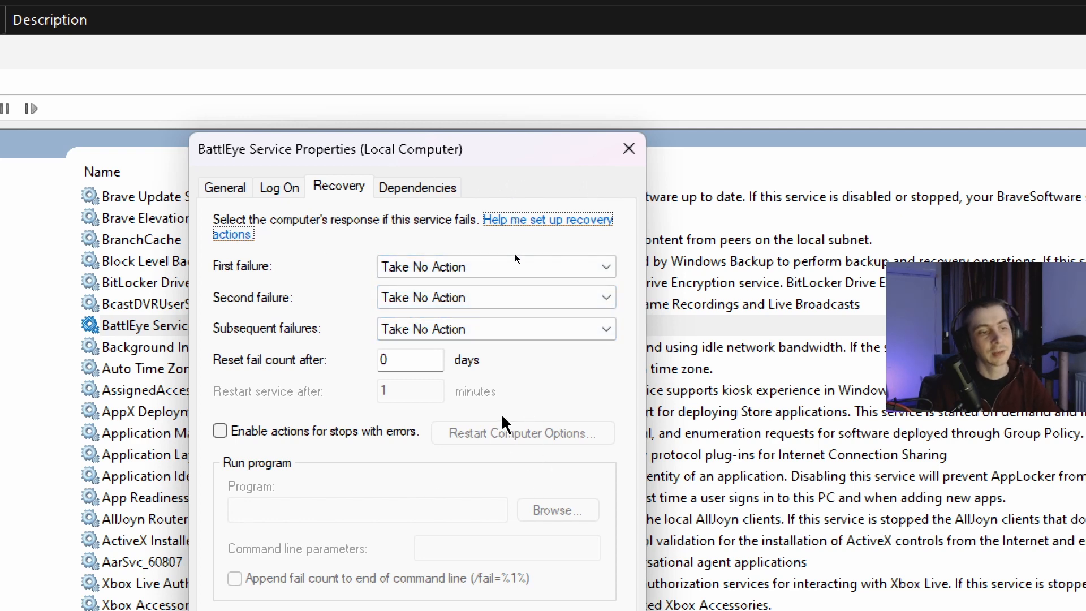
left_click(418, 187)
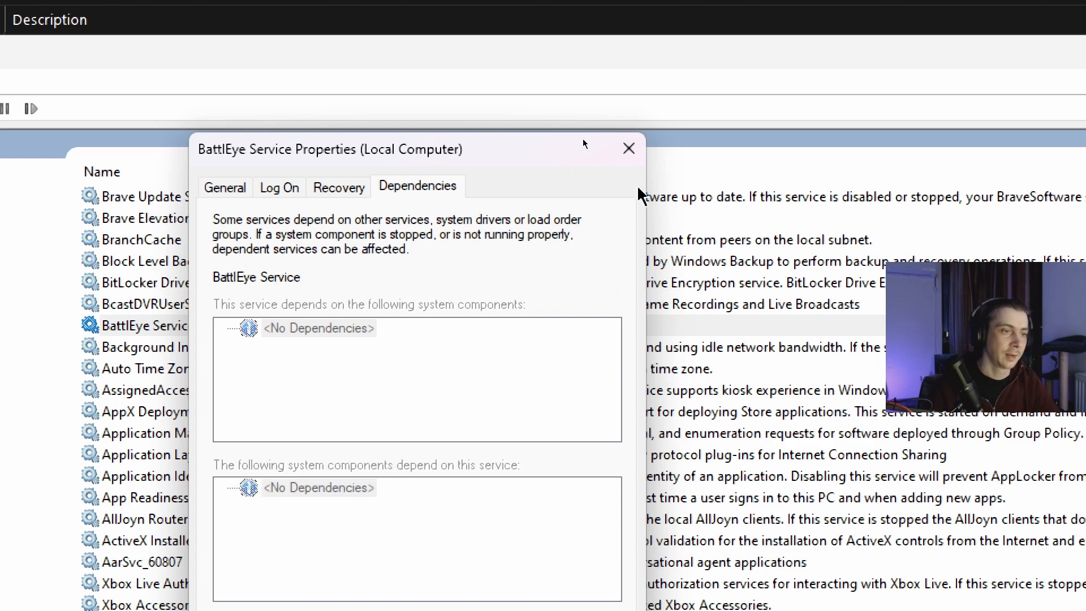
left_click(628, 148)
Browse the services list and view the descriptions of the Diagnostic Execution Service and Device Setup Manager.
scroll(665, 300, "down", 7)
scroll(665, 299, "up", 12)
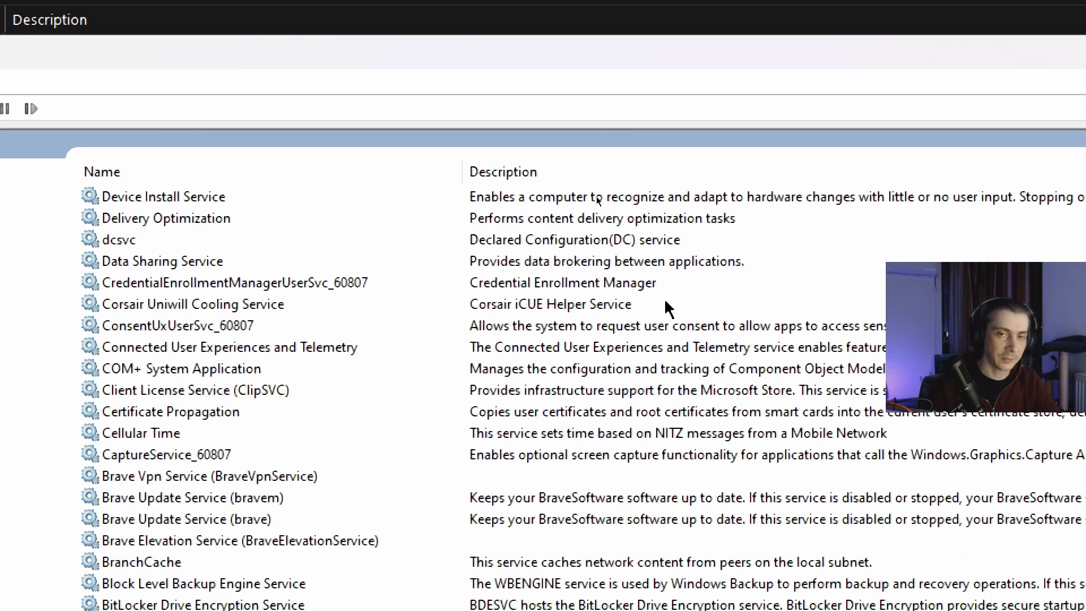
scroll(664, 303, "up", 5)
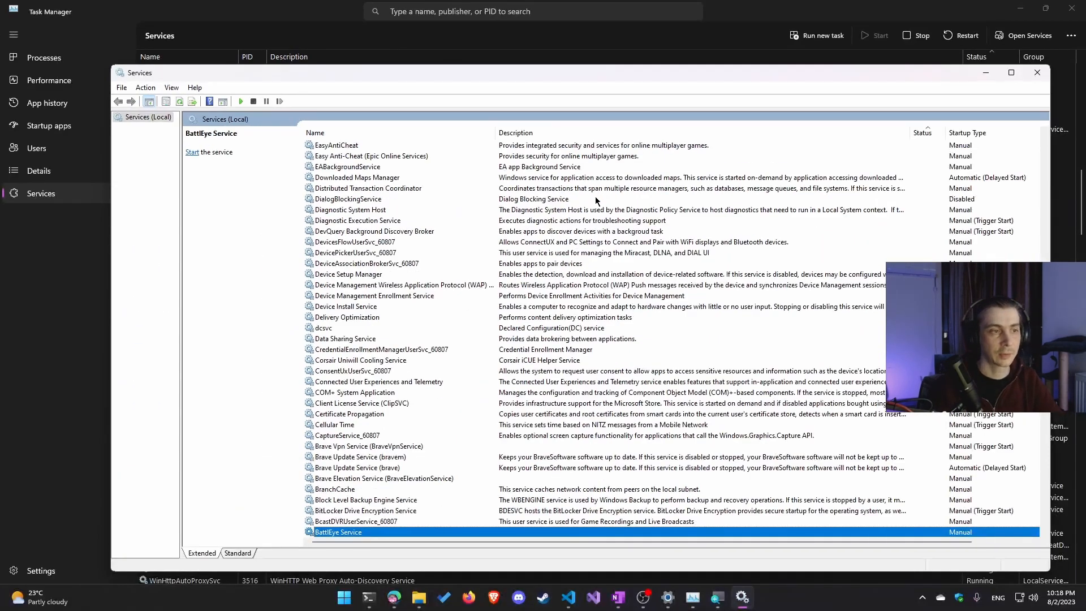
left_click(493, 350)
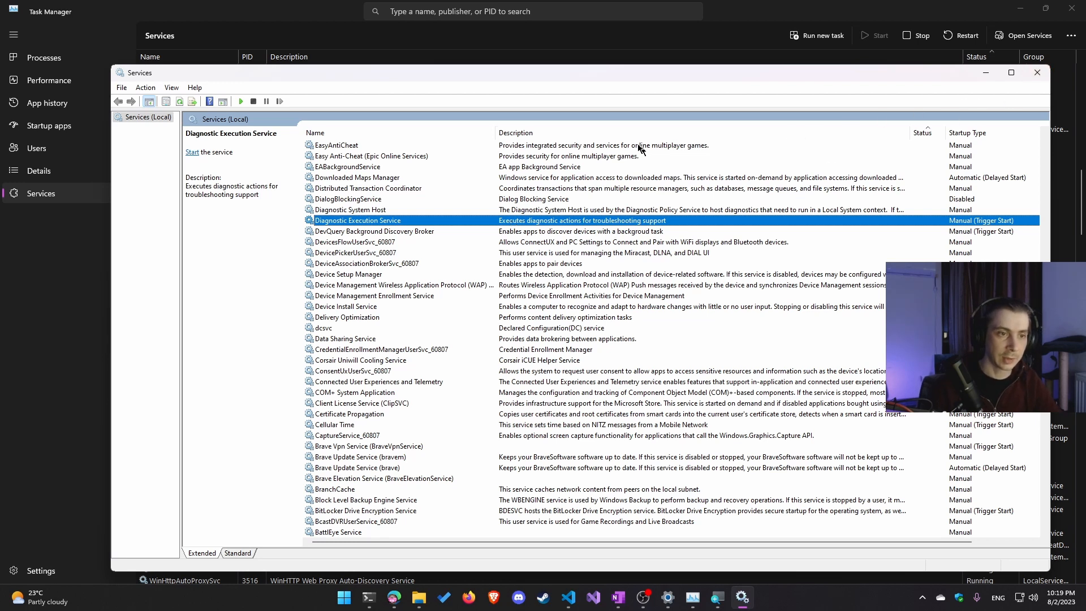
left_click(614, 275)
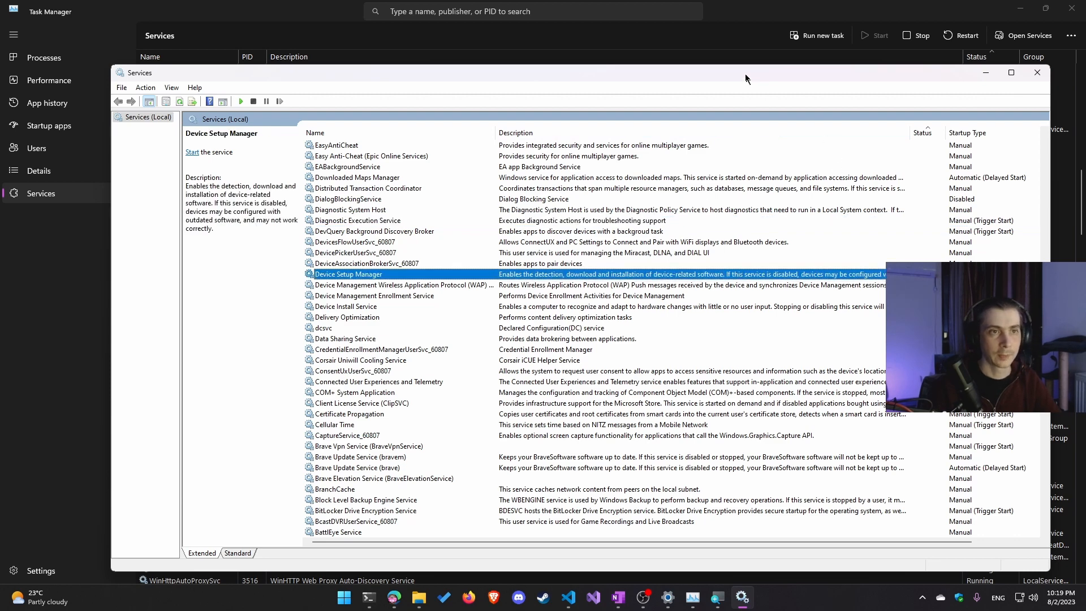
Switch to Task Manager, open another Services console from the Task Scheduler entry, and select WMI Performance Adapter in it.
left_click(757, 26)
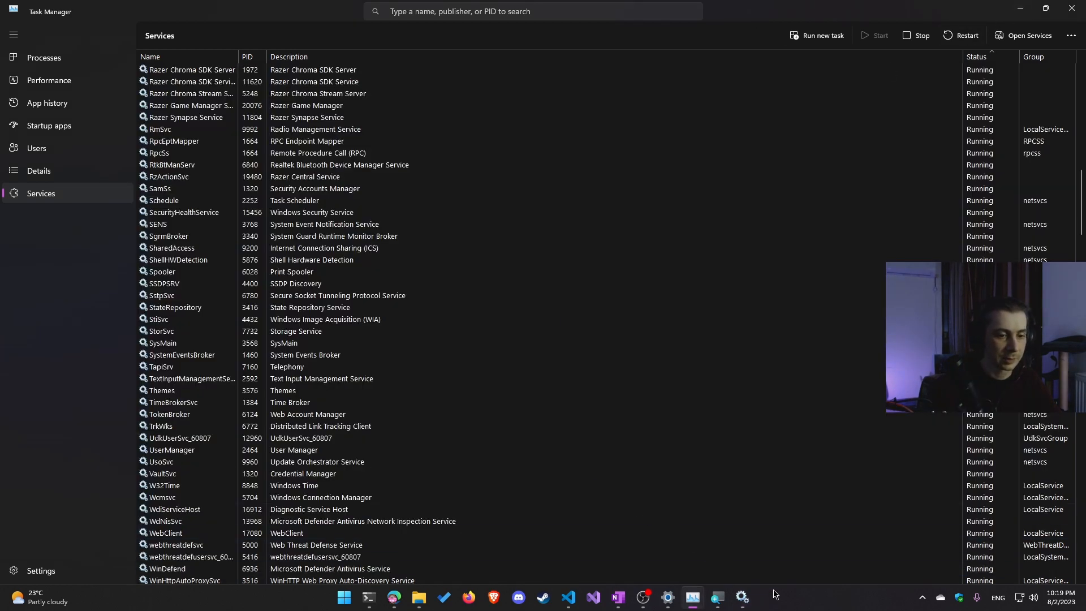
right_click(793, 599)
left_click(814, 552)
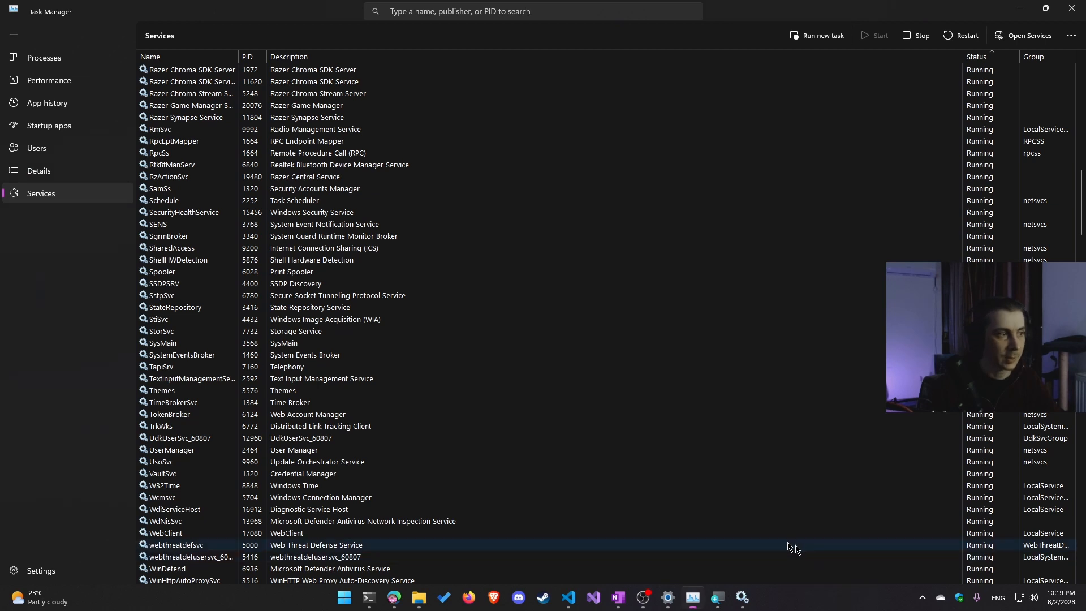
left_click(407, 204)
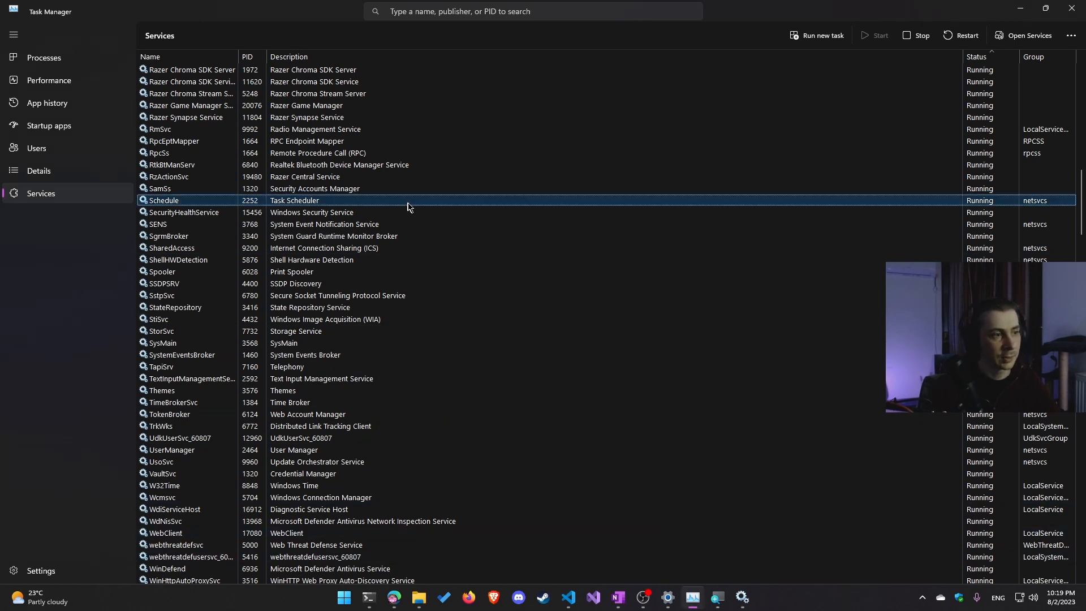
right_click(408, 204)
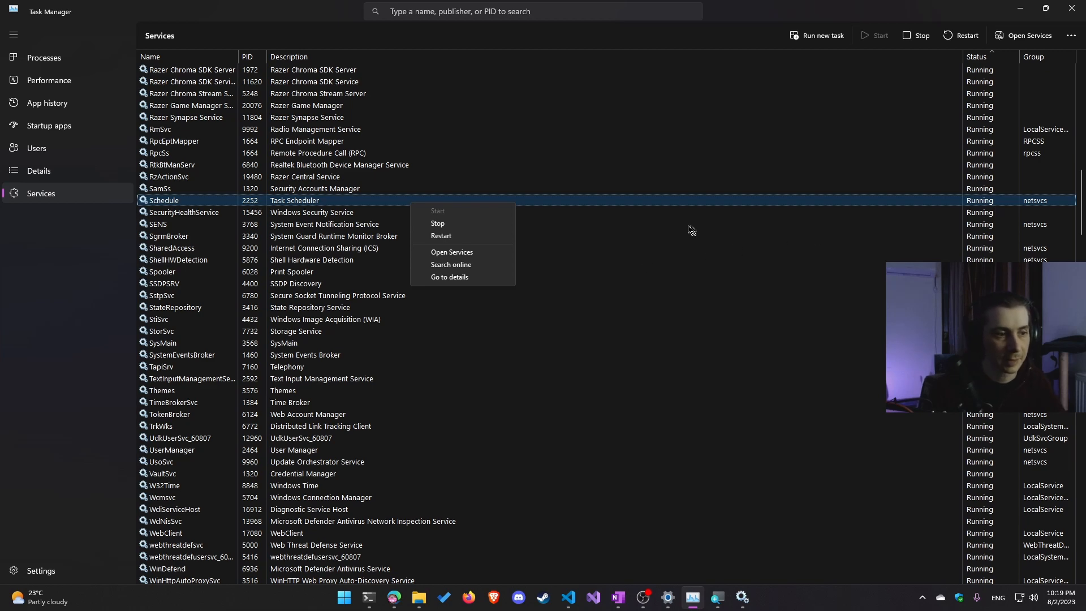
left_click(484, 258)
left_click(605, 230)
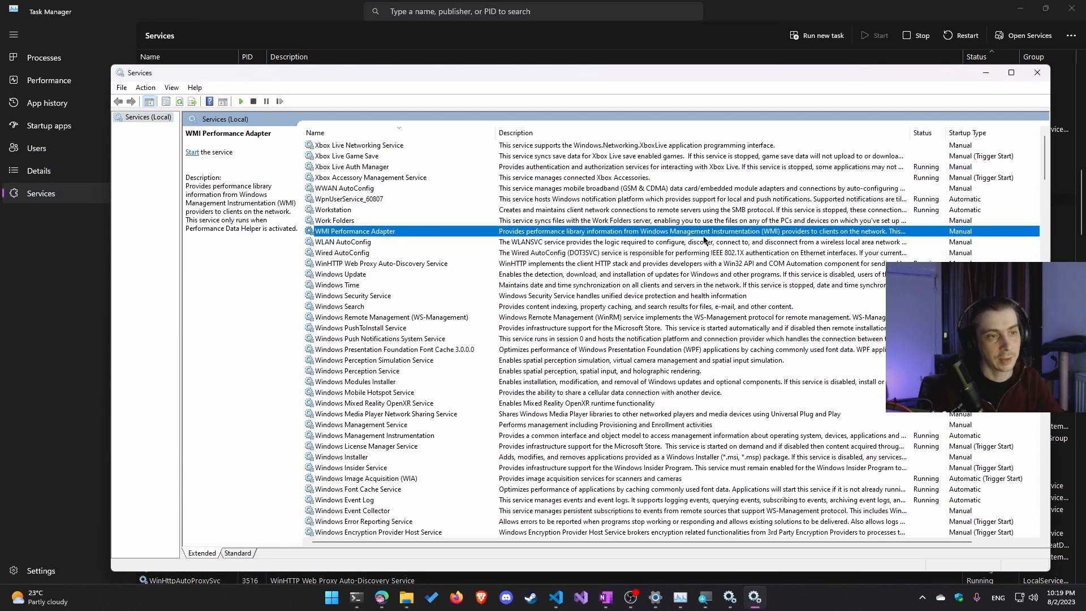
Close Task Manager and both Services console windows.
left_click(1035, 73)
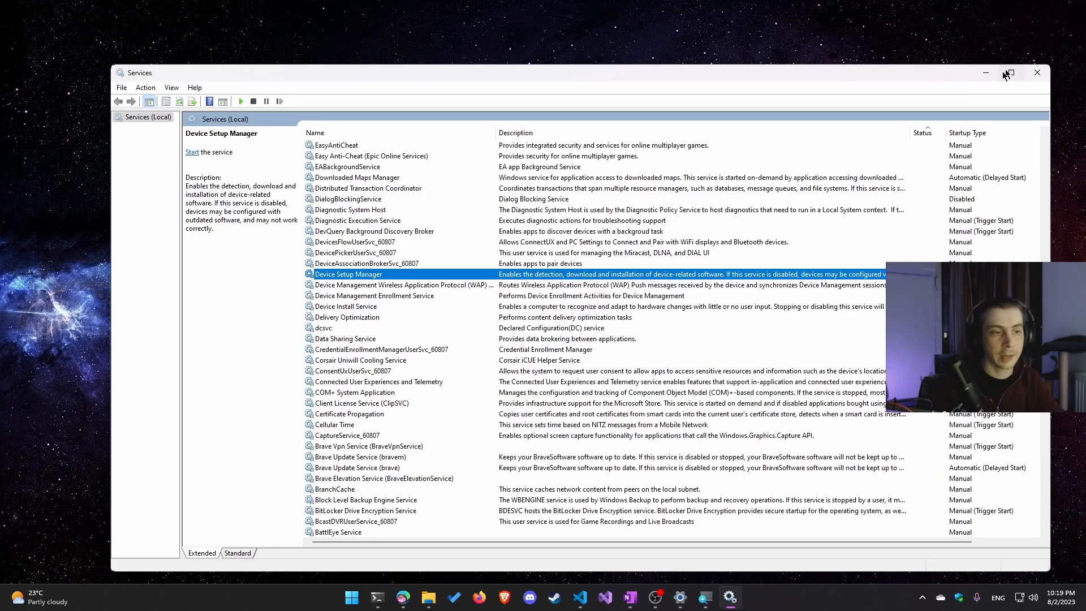
left_click(1035, 73)
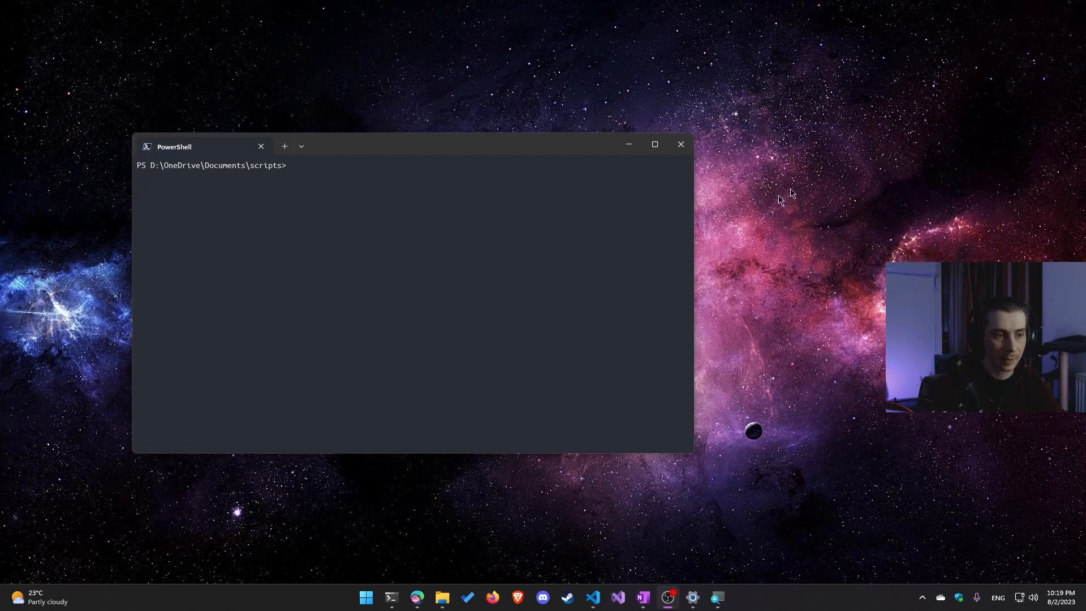
left_click(661, 233)
Open the Services console through the Run dialog with services.msc and view the DevicesFlowUserSvc_60807 service's description.
key("super+r")
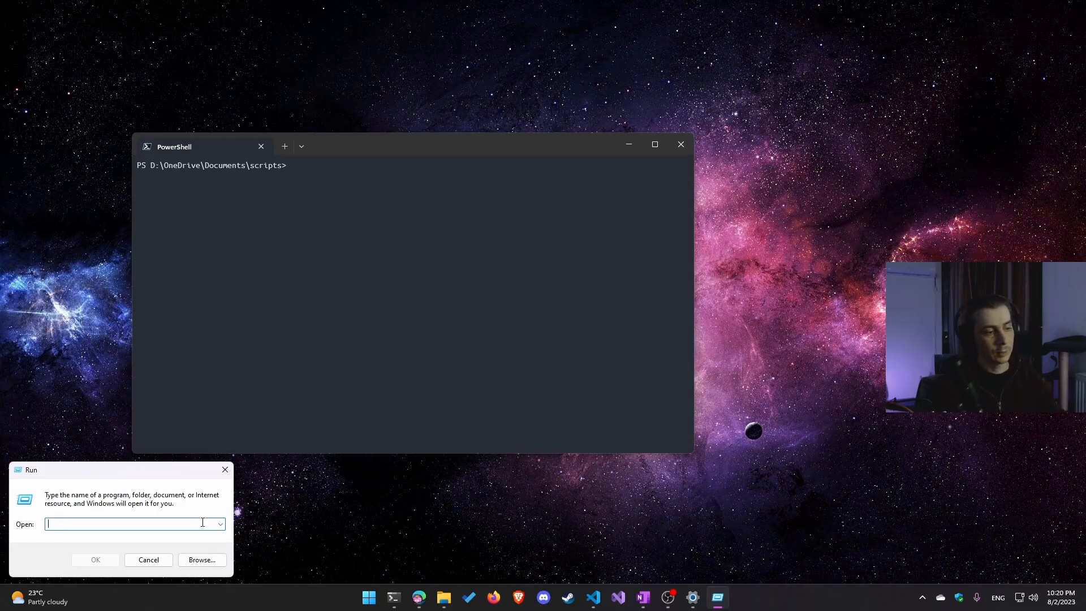
type("service.msc")
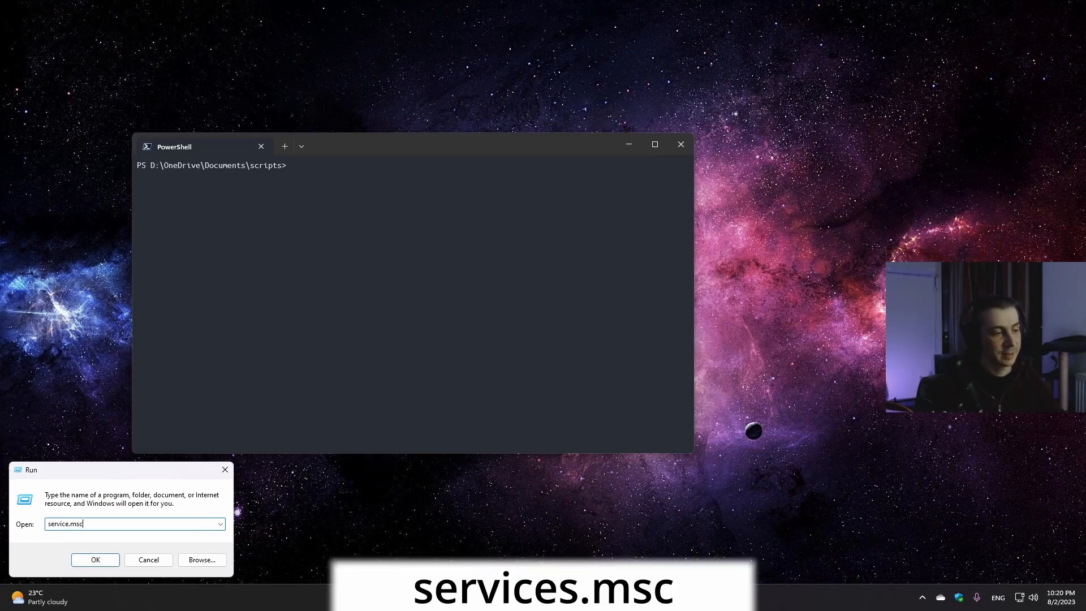
key("Return")
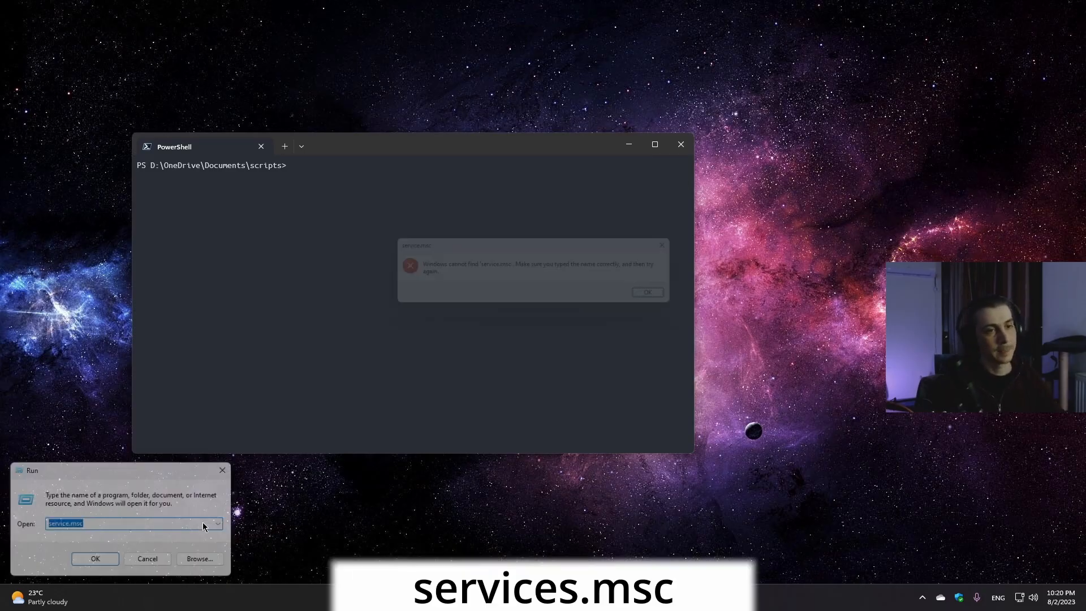
key("Return")
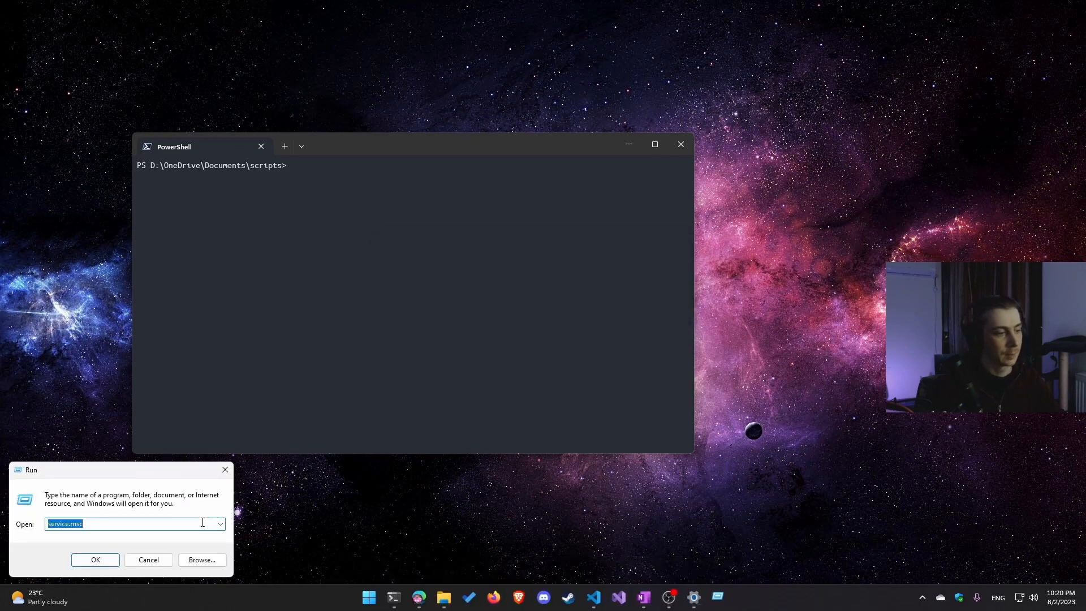
key("Left")
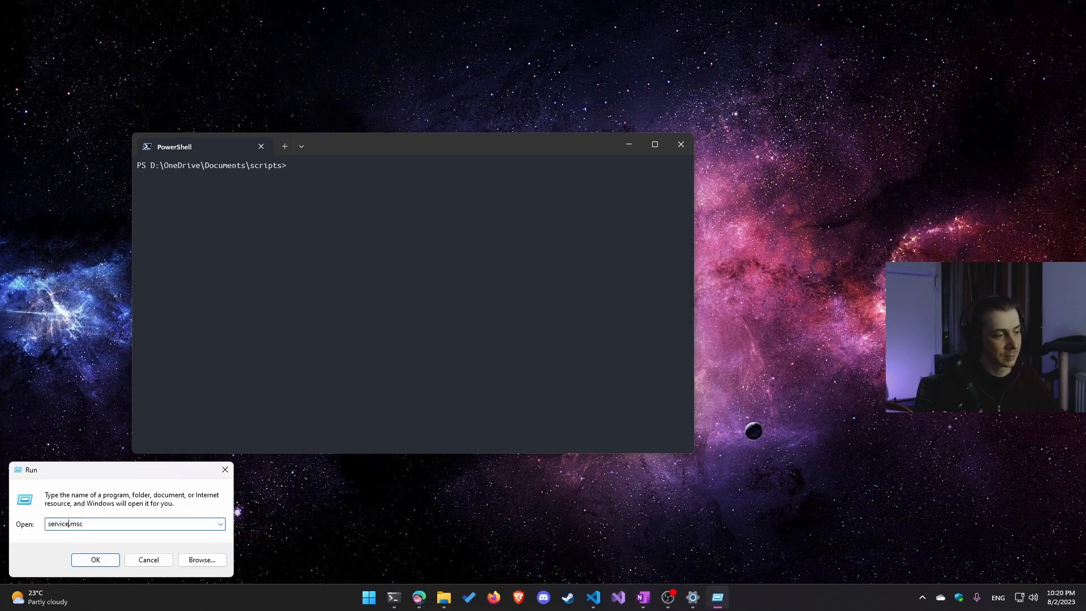
type("s")
key("Return")
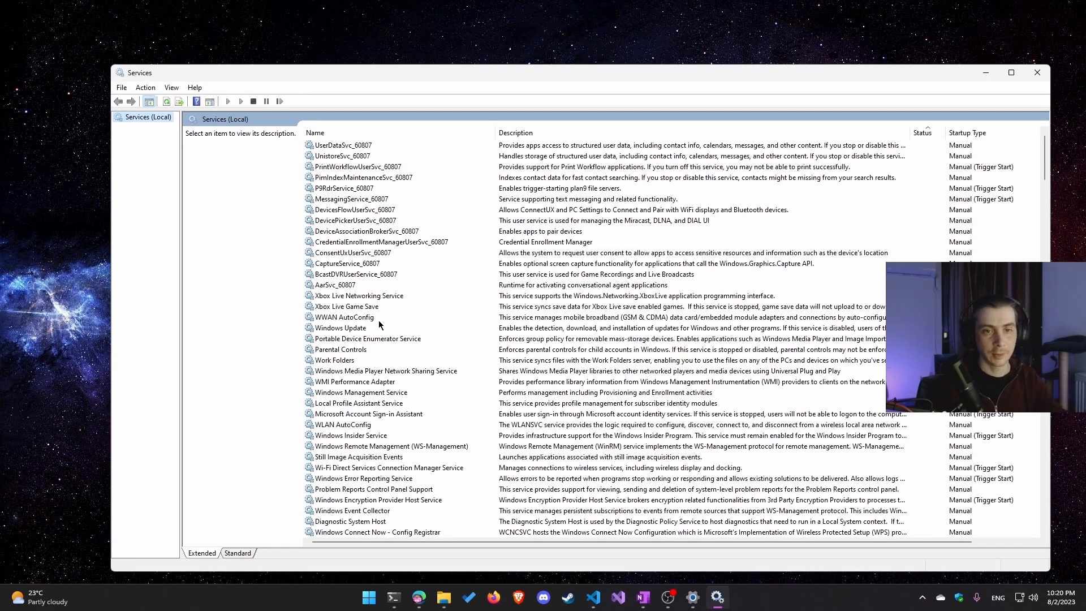
left_click(547, 210)
scroll(703, 284, "down", 3)
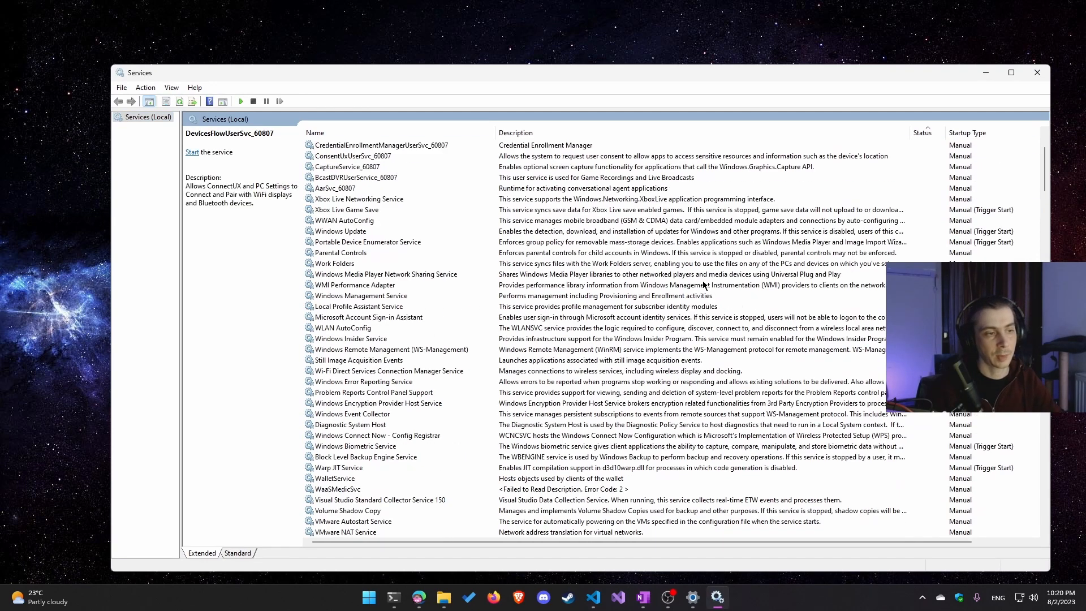
Sort the services by startup type and finally by status.
scroll(703, 284, "up", 3)
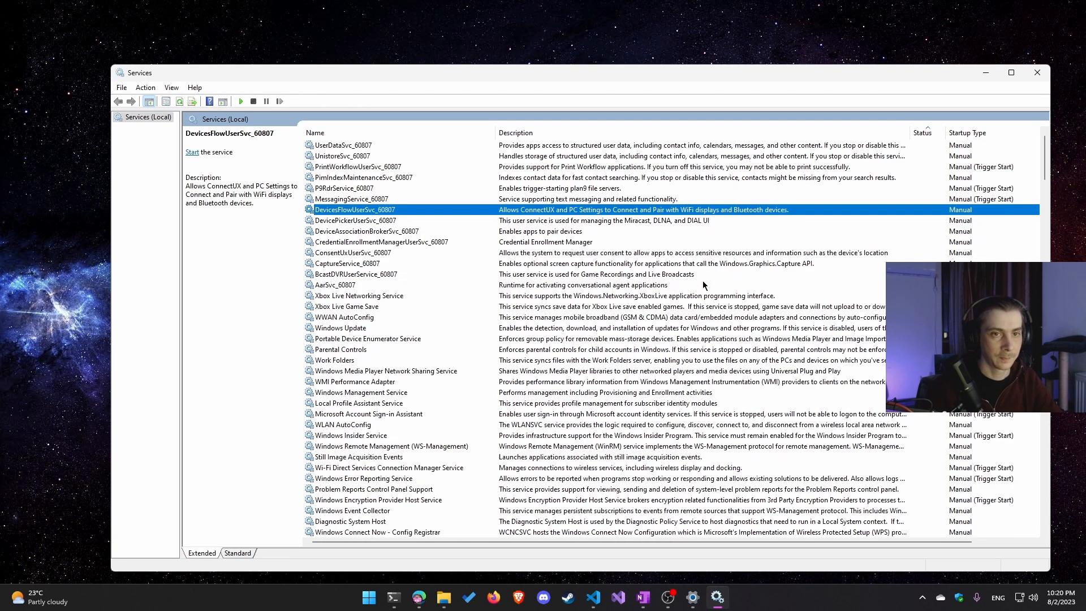
left_click(923, 135)
left_click(956, 133)
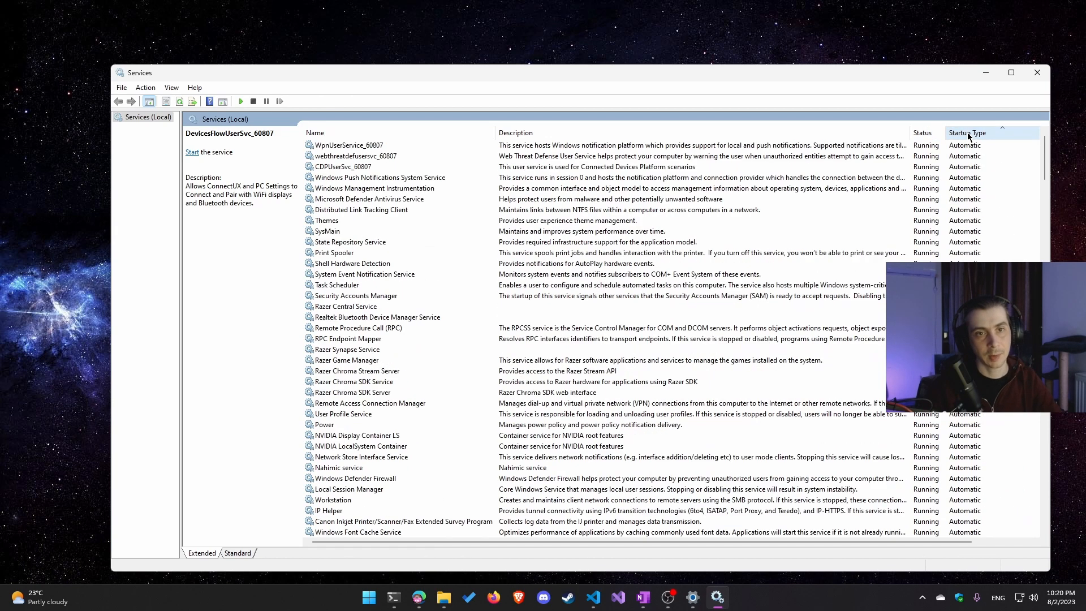
left_click(923, 133)
View the Microsoft Edge Update Service (edgeupdate) description and magnify the screen to 200%.
left_click(554, 214)
scroll(554, 215, "down", 10)
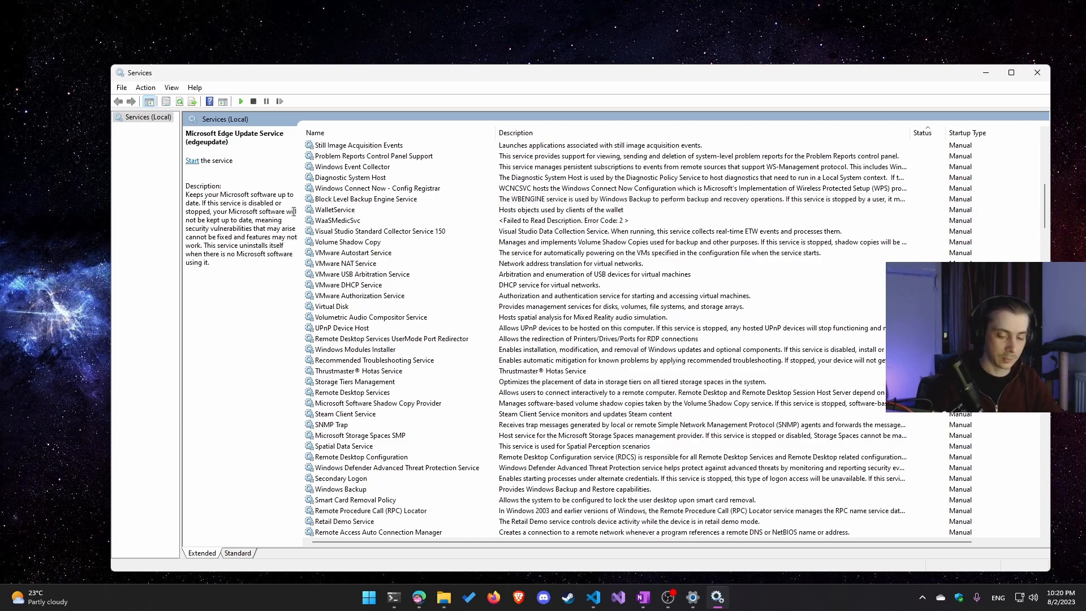
key("super+plus")
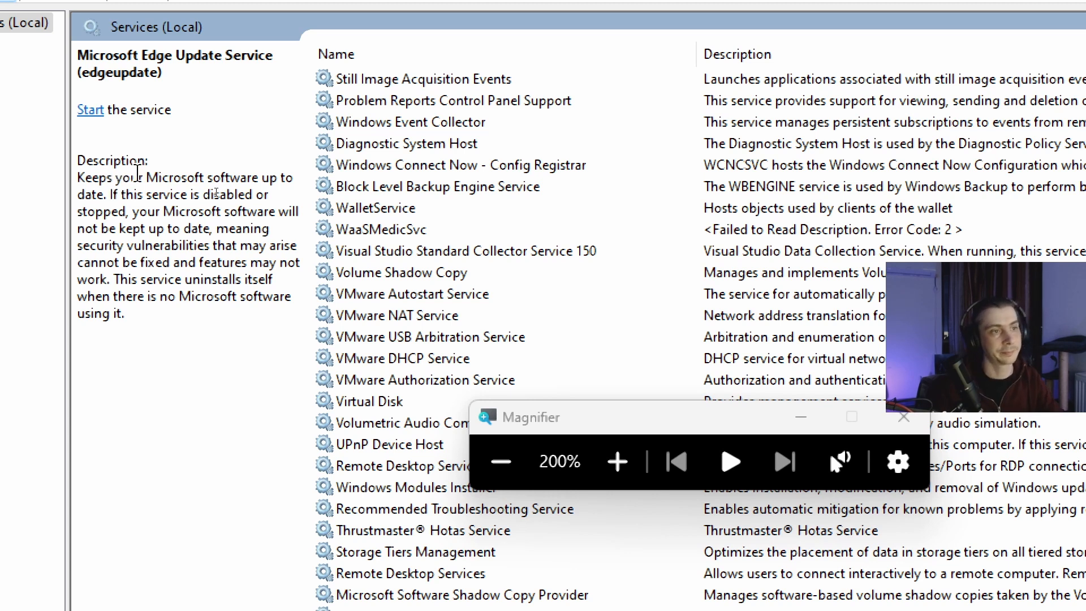
View the descriptions of Thrustmaster Hotas Service and Windows Modules Installer.
scroll(526, 186, "down", 4)
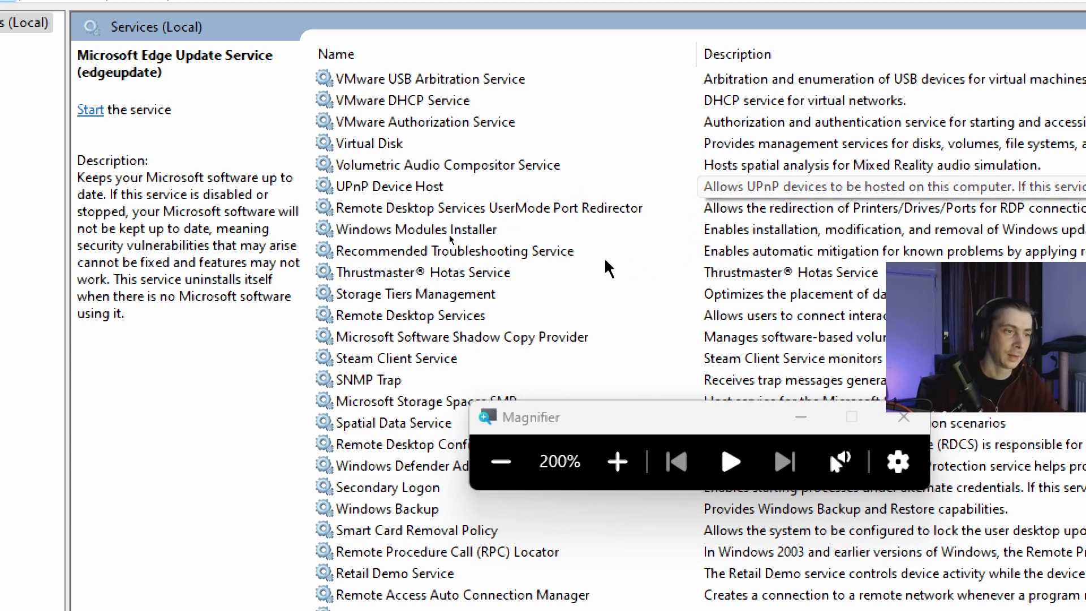
left_click(564, 272)
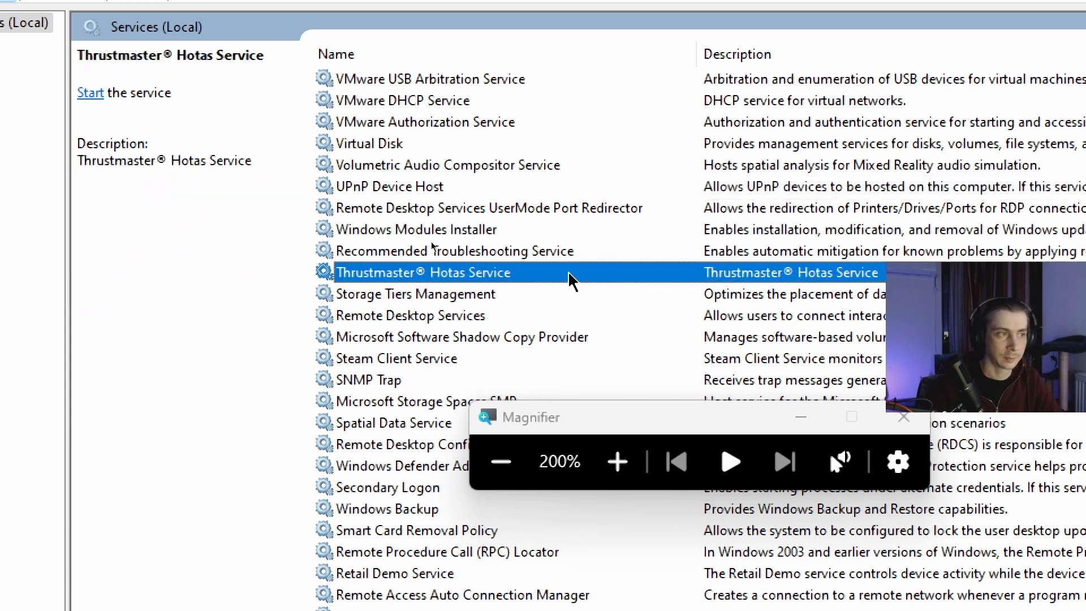
left_click(466, 234)
left_click(195, 231)
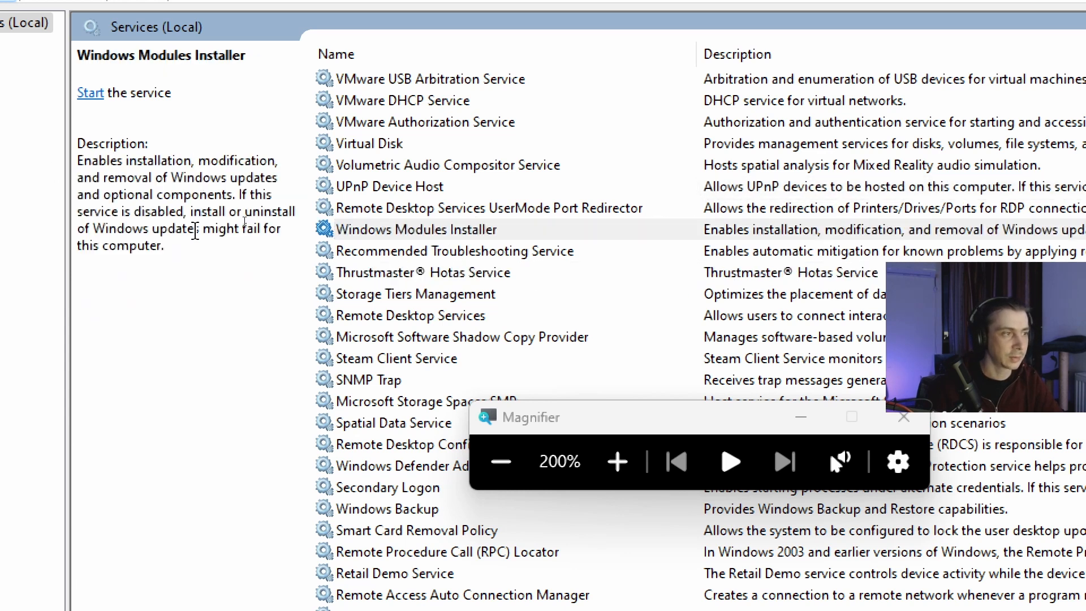
Find the COM+ System Application and Brave Update Service (bravem) entries and view their descriptions.
left_click(396, 187)
key("Home")
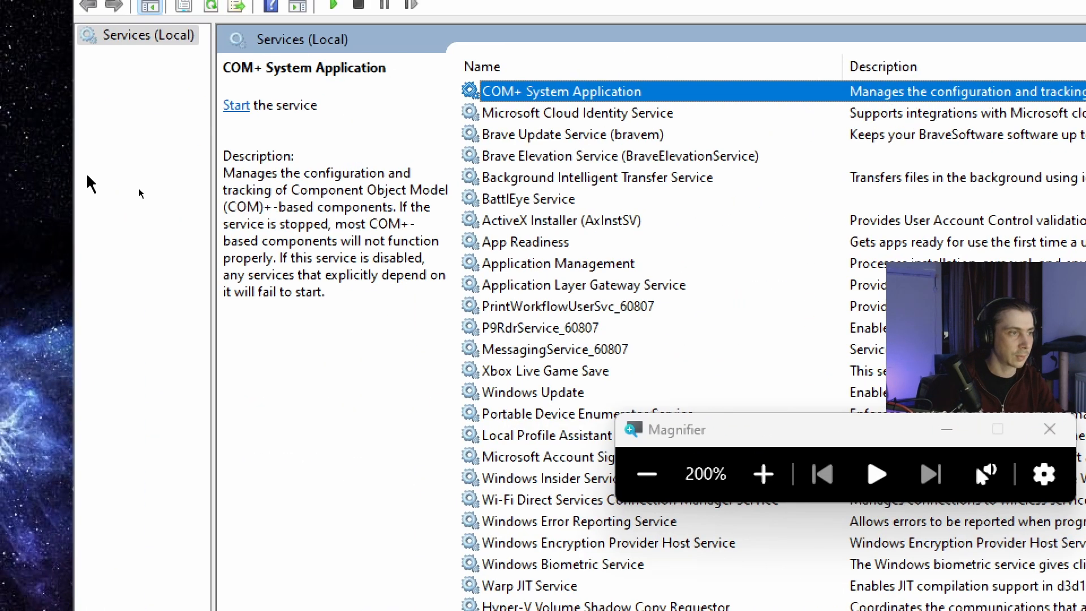
left_click(603, 137)
scroll(626, 226, "up", 3)
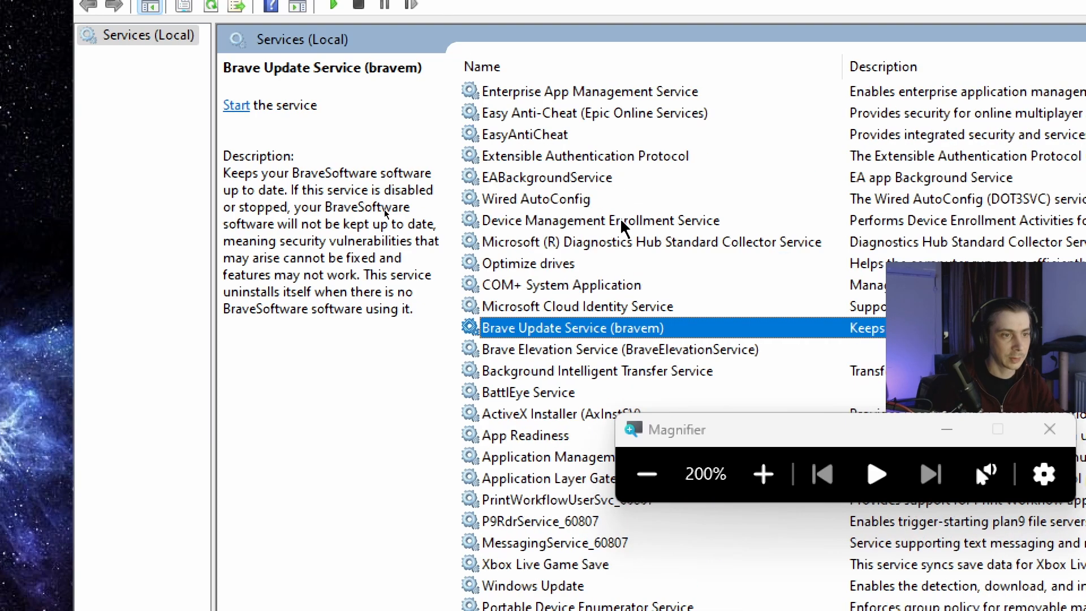
Sort the services by name and browse through the alphabetical list.
left_click(574, 74)
scroll(622, 282, "down", 7)
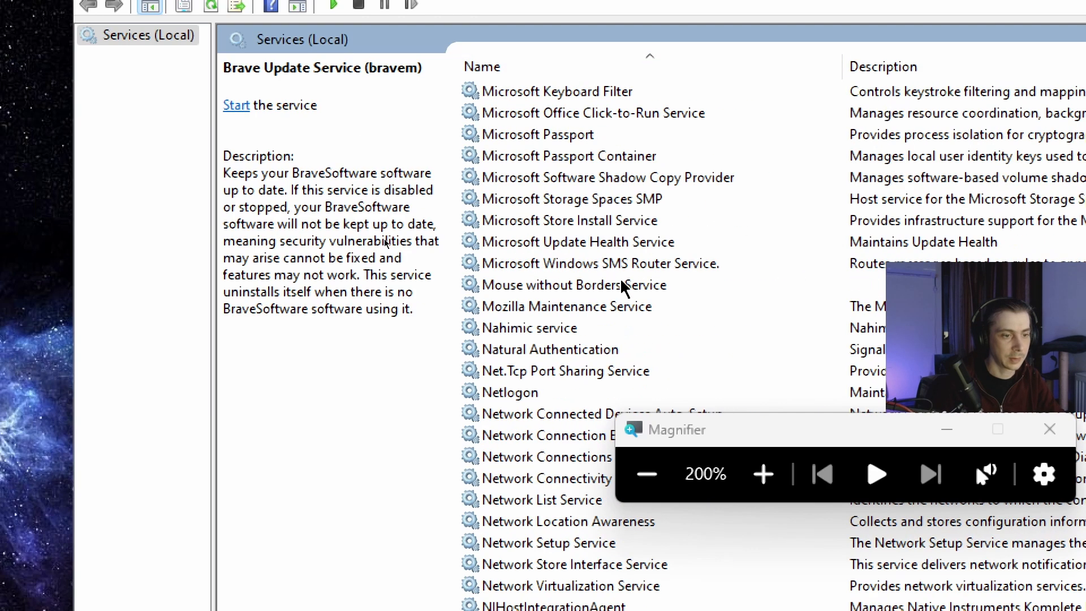
scroll(628, 283, "up", 12)
scroll(629, 281, "up", 14)
scroll(636, 240, "down", 20)
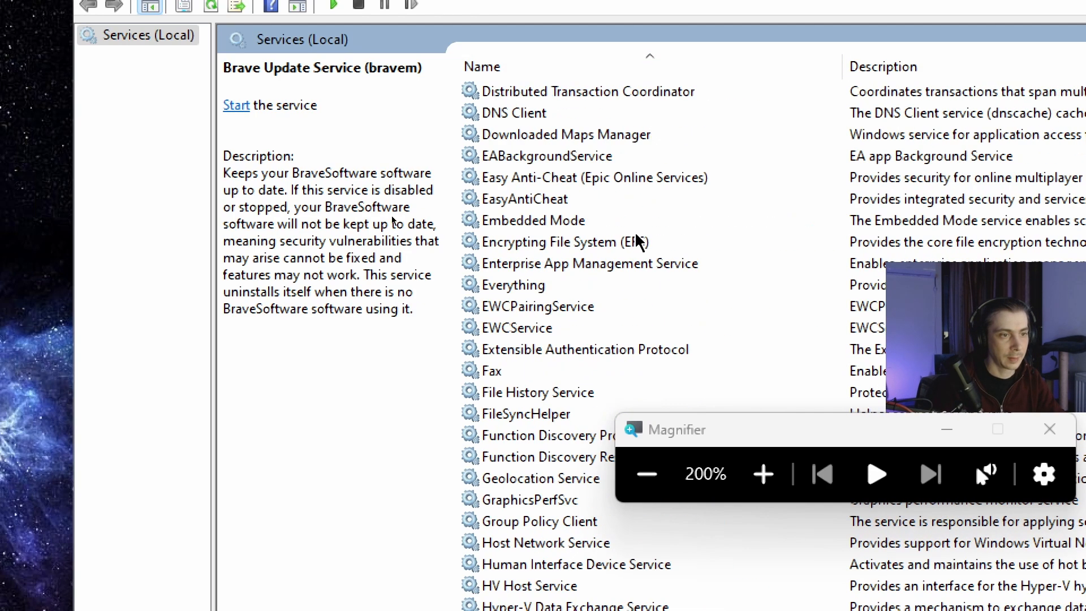
scroll(634, 243, "up", 13)
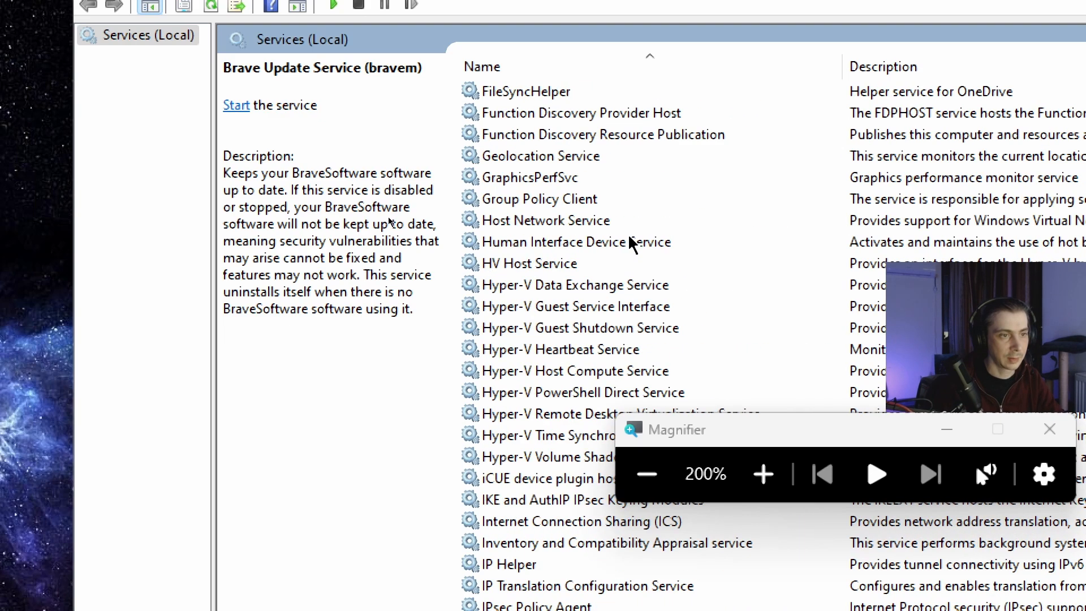
scroll(632, 246, "down", 1)
scroll(632, 245, "down", 2)
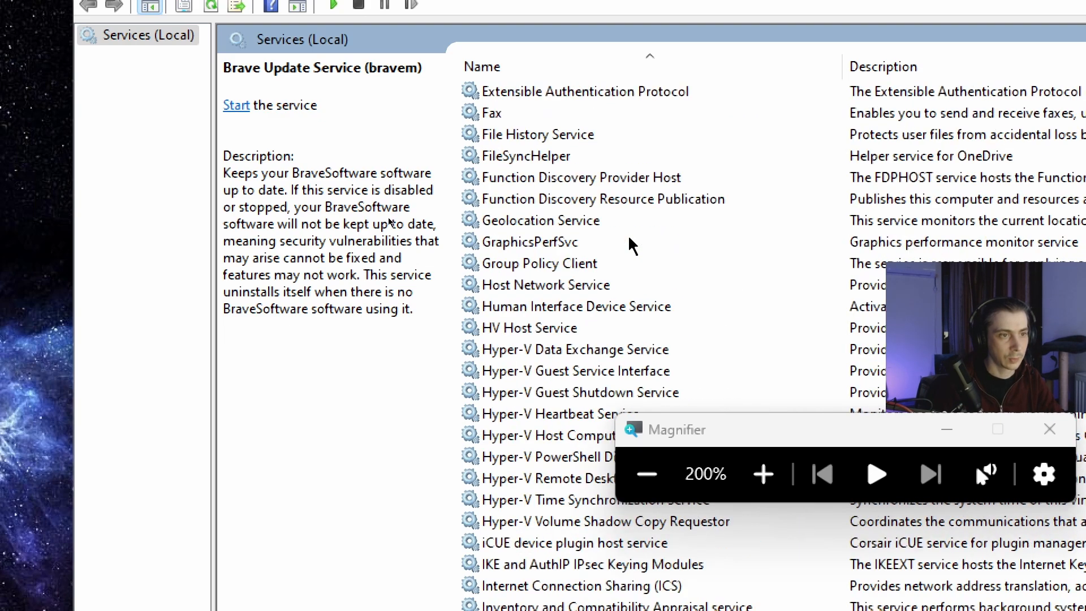
scroll(632, 246, "up", 5)
scroll(632, 246, "down", 6)
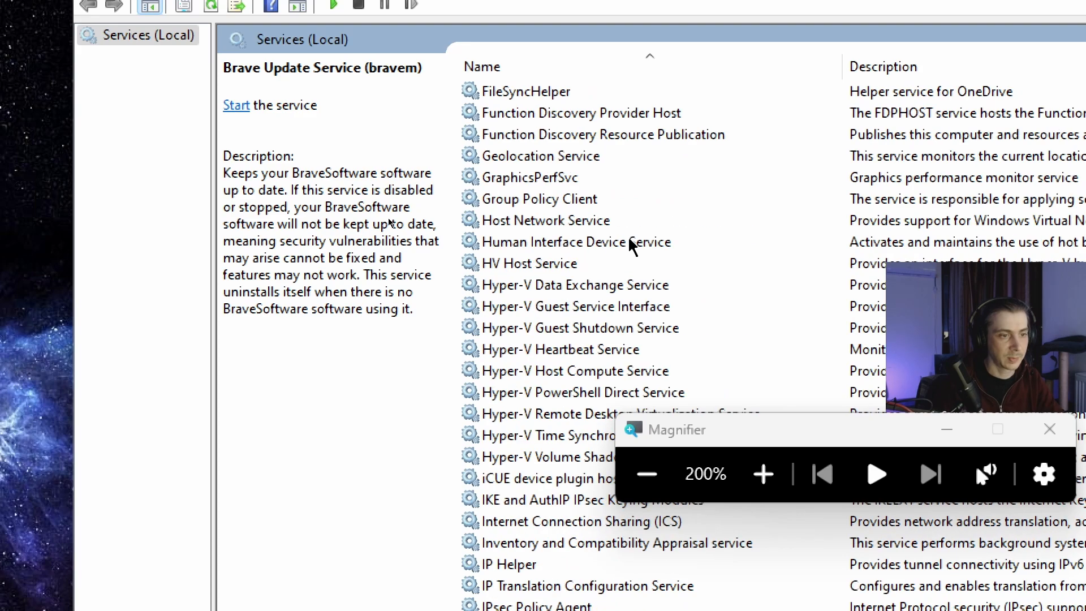
View the Group Policy Client description, jump to the COM+ services, and select Connected User Experiences and Telemetry.
left_click(630, 199)
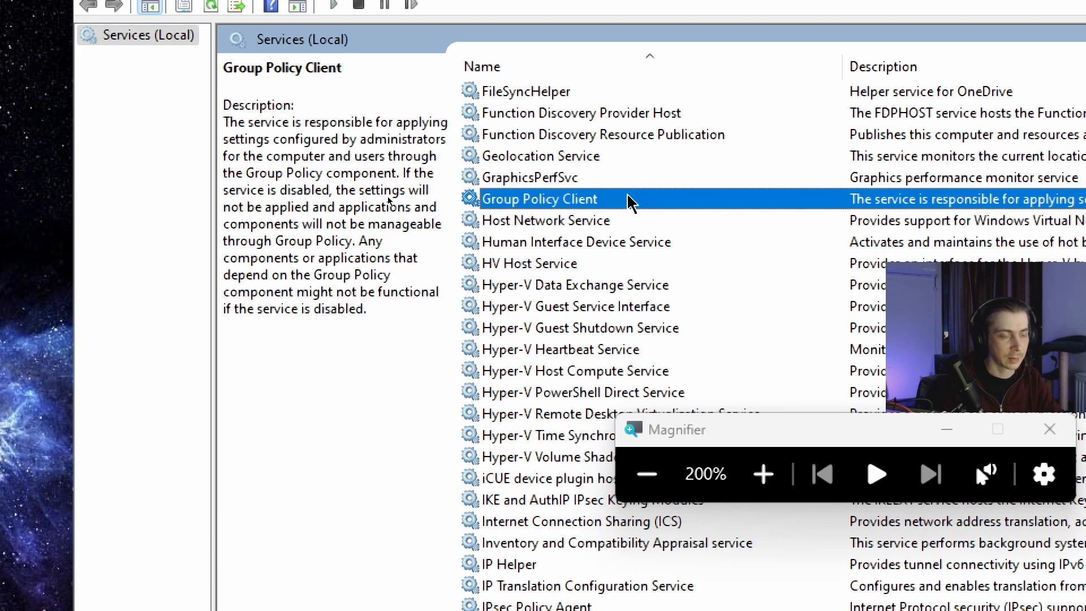
type("com")
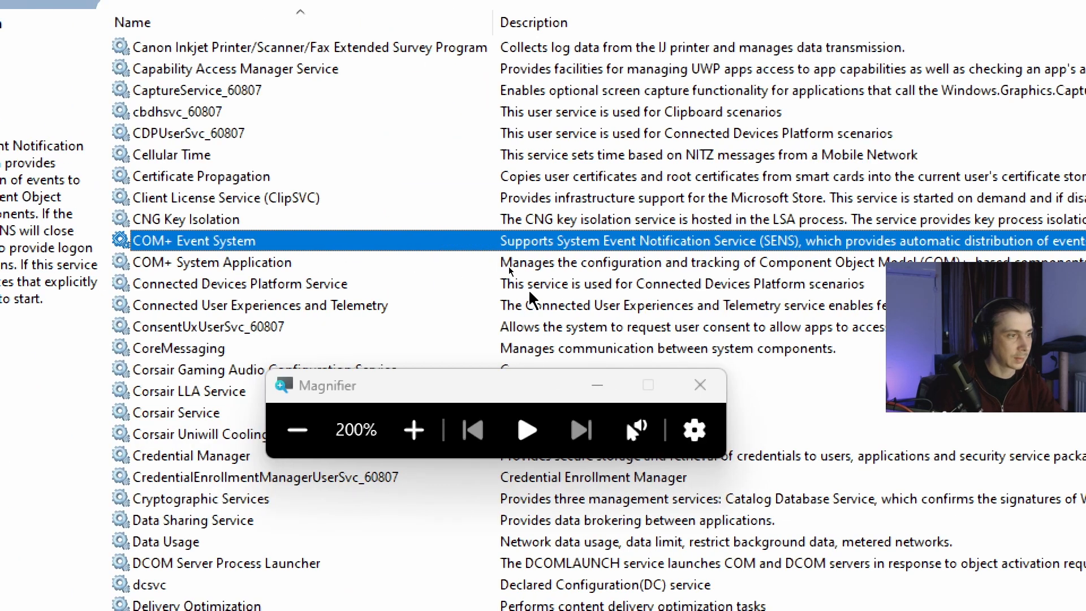
left_click(267, 284)
left_click(295, 305)
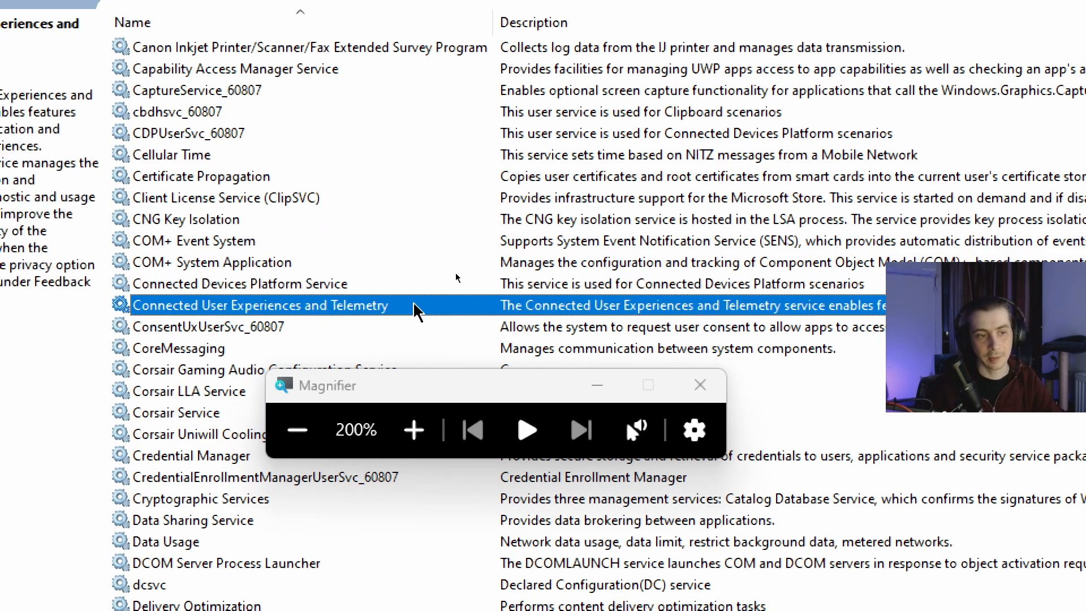
Open the Connected User Experiences and Telemetry properties, review the startup type with the Magnifier window moved aside, and close them.
right_click(567, 315)
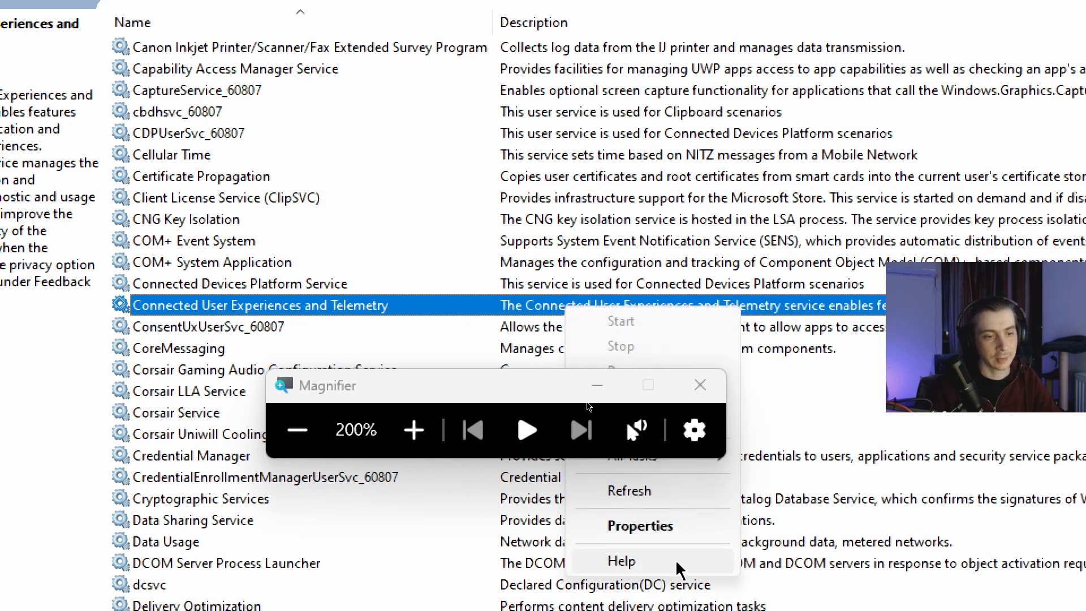
left_click(677, 526)
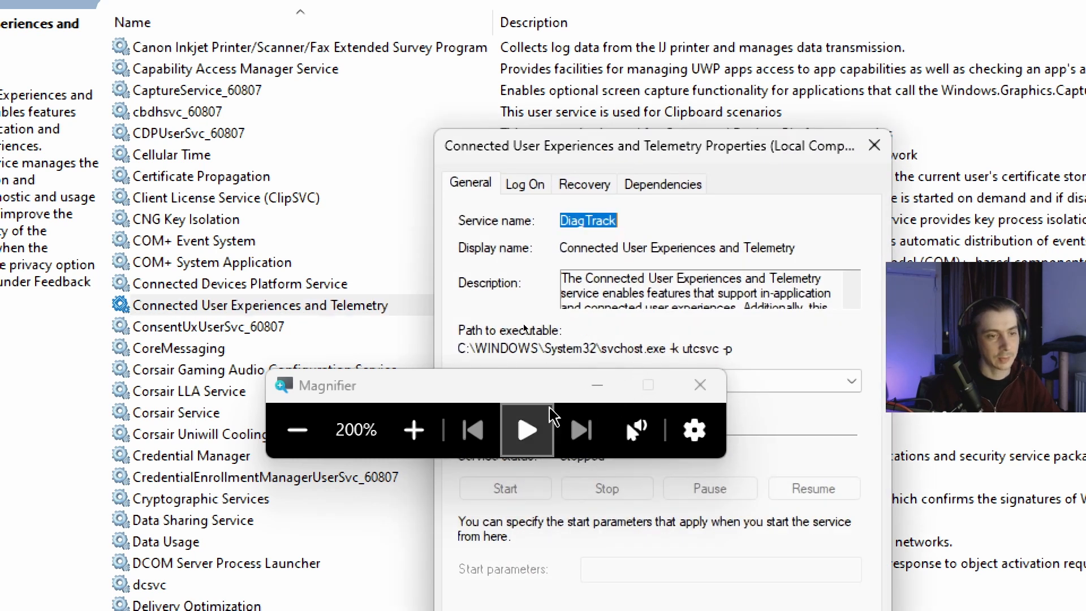
left_click_drag(505, 394, 0, 317)
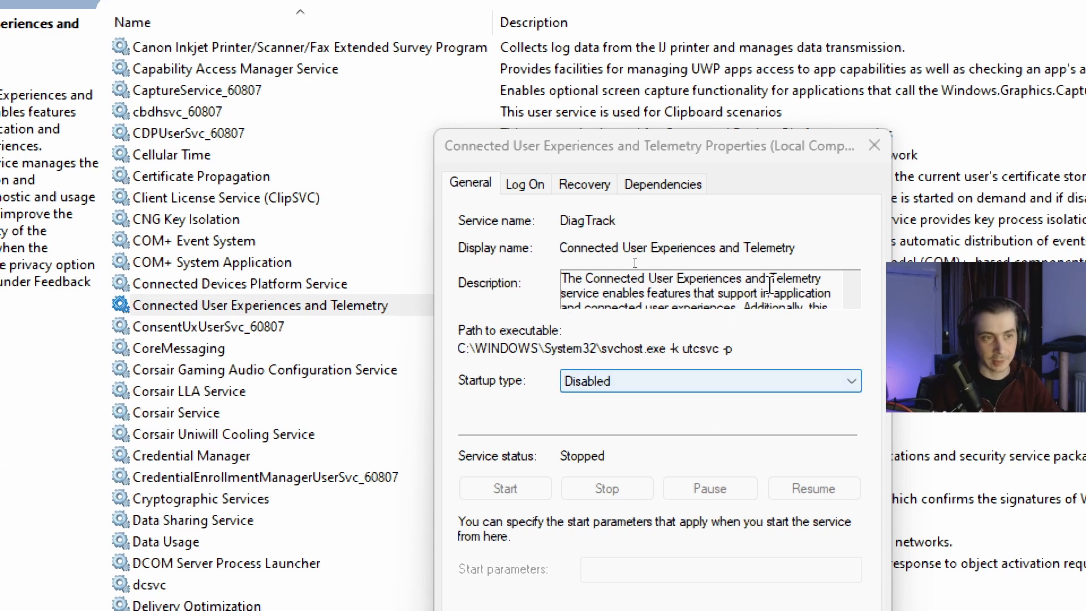
left_click(881, 151)
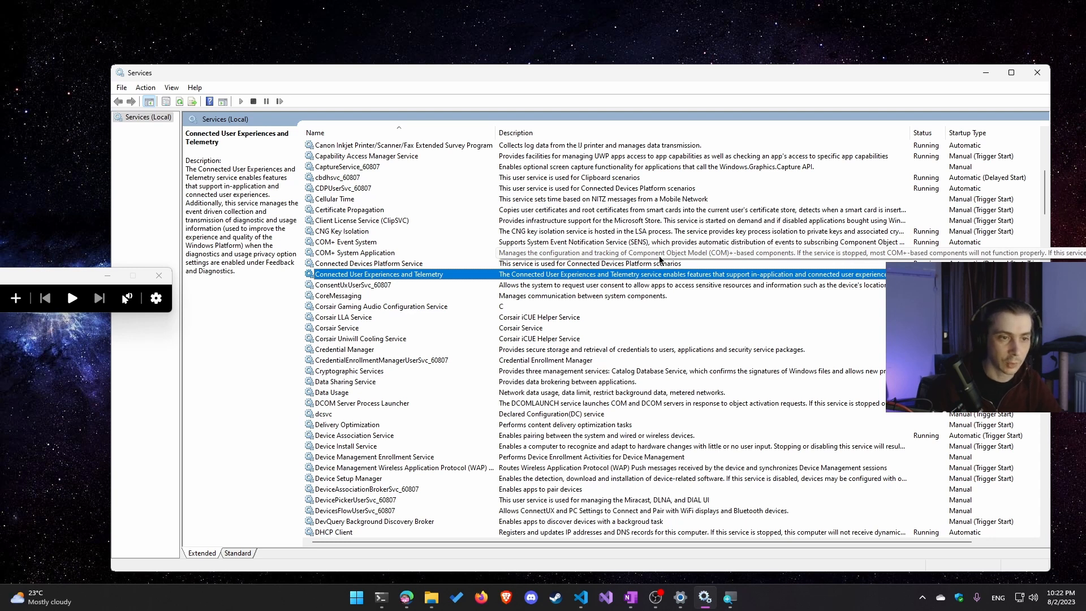
View the COM+ System Application and COM+ Event System descriptions, and check the hidden taskbar tray icons.
left_click(614, 253)
left_click(625, 242)
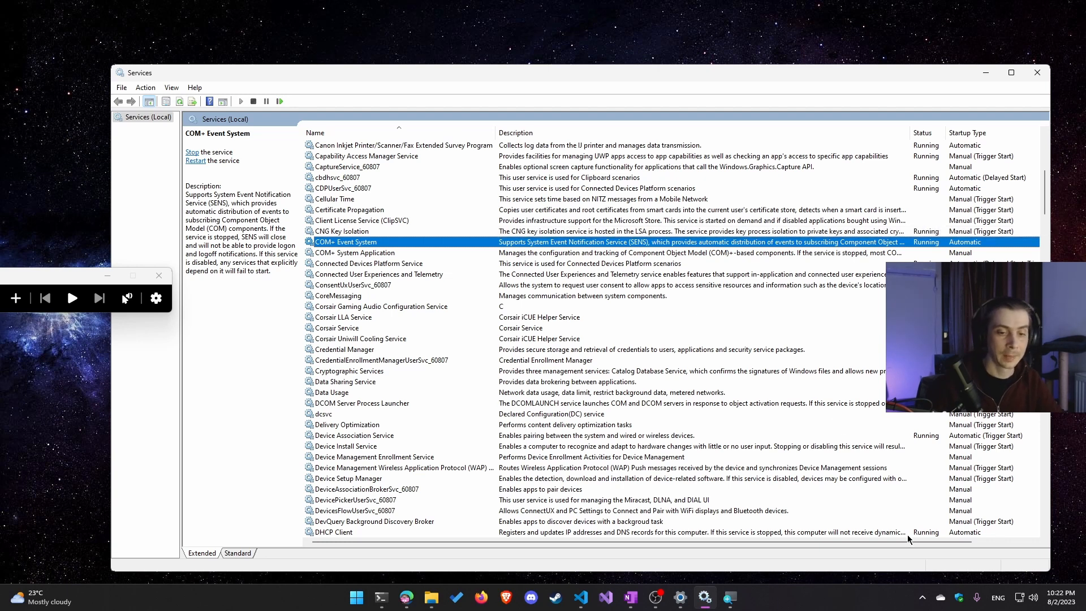
left_click(924, 598)
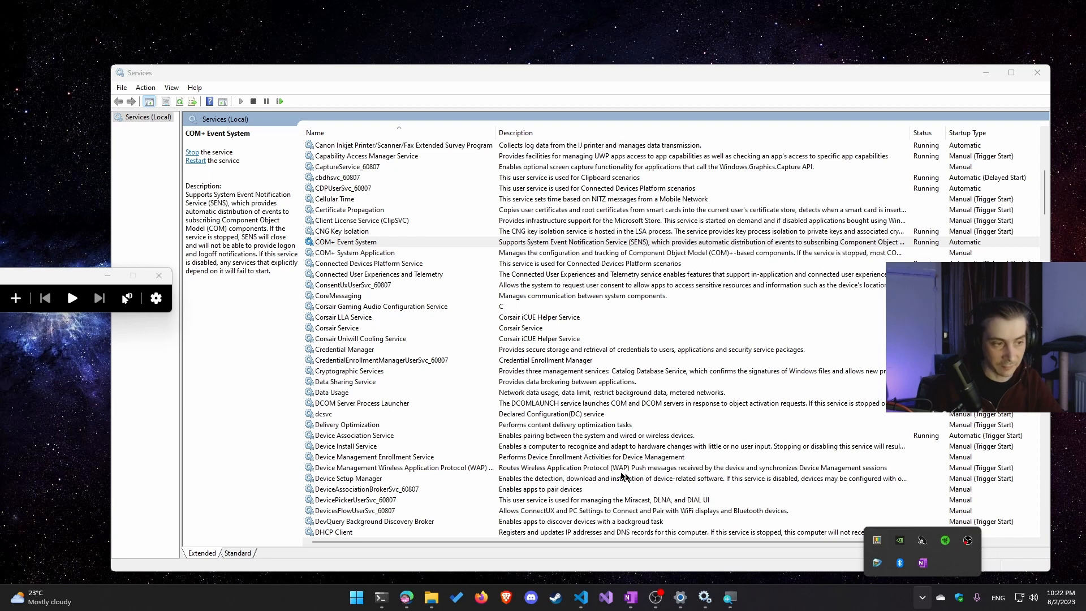
left_click(579, 457)
Jump to the services starting with N and step from Nahimic service down to NVIDIA LocalSystem Container.
key("n")
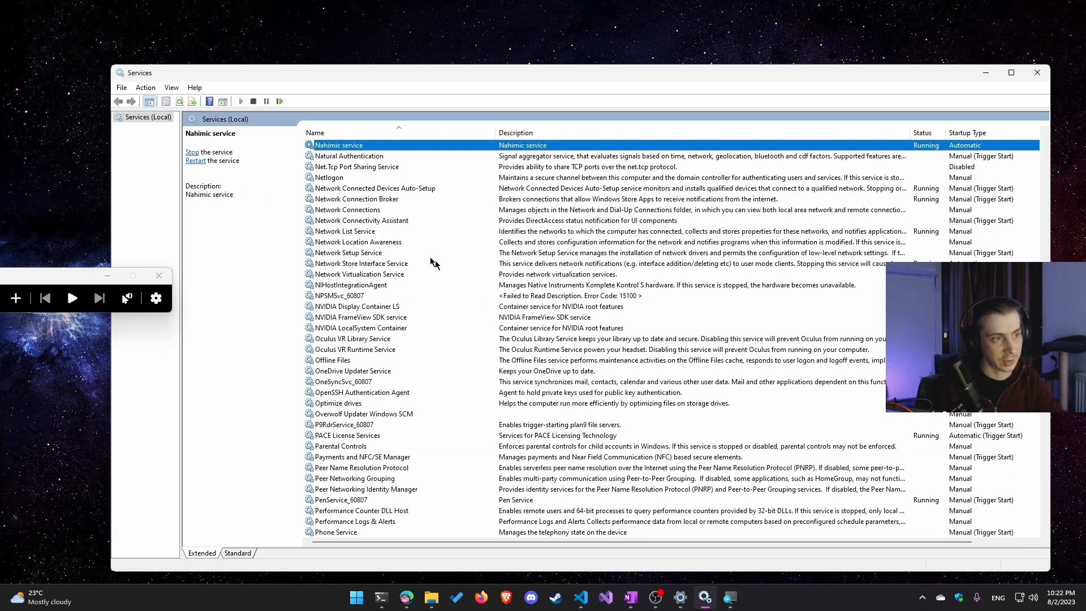
key("Down")
key("Down")
key("Down")
key("Down")
key("Down")
key("Down")
key("Down")
key("Down")
key("Down")
key("Down")
key("Down")
key("Down")
key("Down")
key("Down")
key("Down")
key("Down")
key("Down")
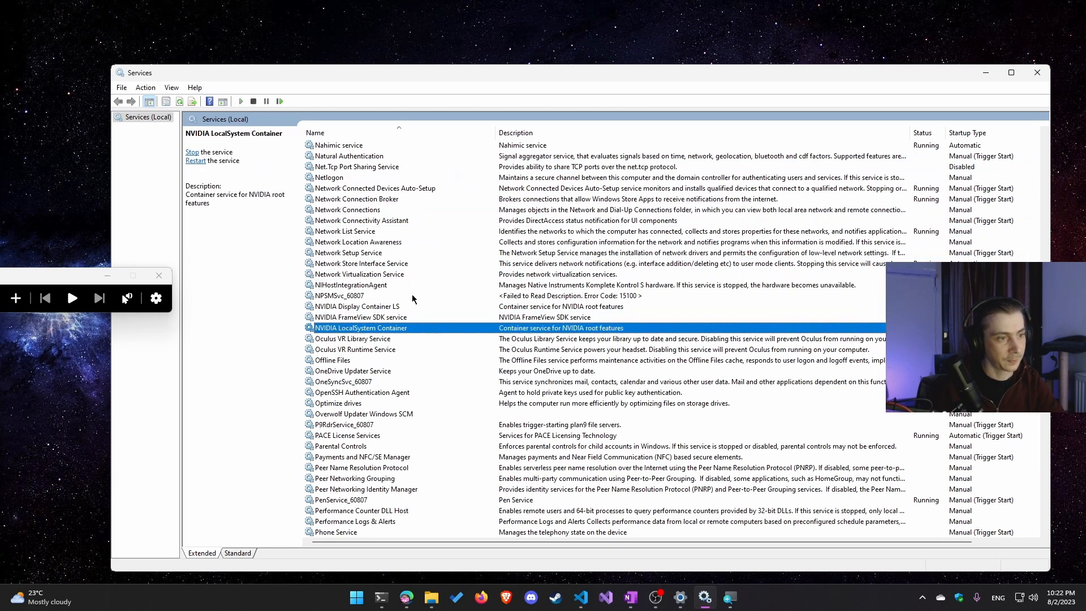
Compare the descriptions of NVIDIA Display Container LS, NVIDIA FrameView SDK service and NVIDIA LocalSystem Container.
left_click(417, 308)
left_click(421, 318)
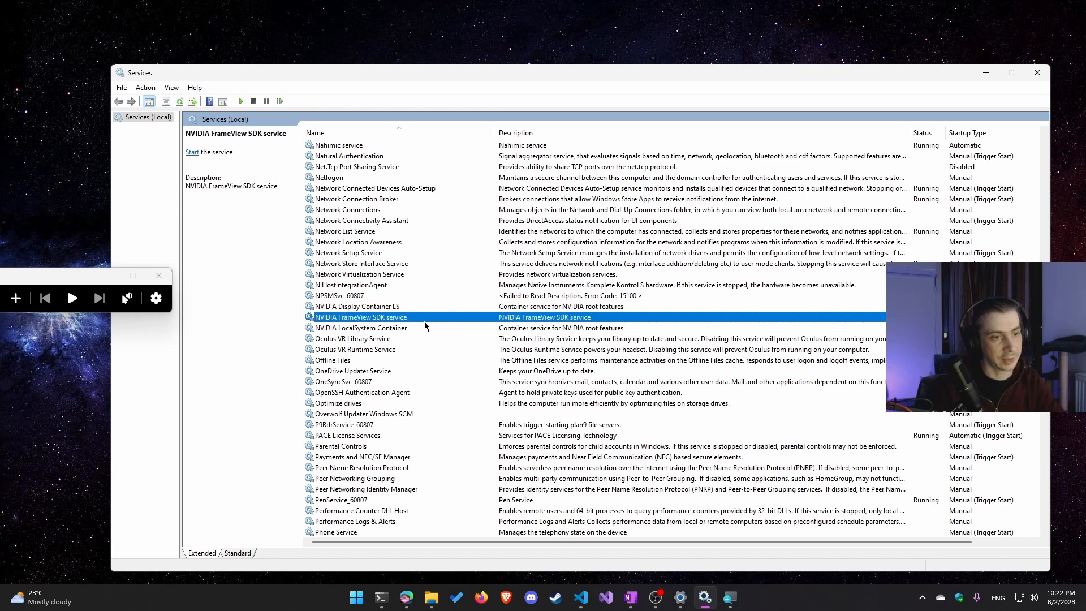
left_click(426, 328)
left_click(432, 318)
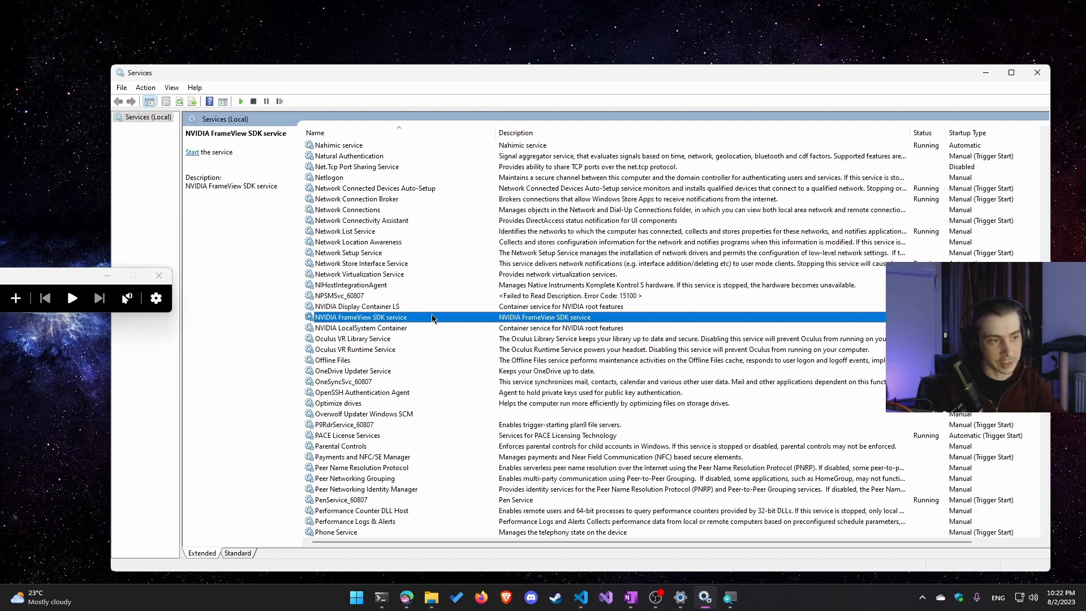
left_click(436, 308)
left_click(438, 298)
left_click(439, 317)
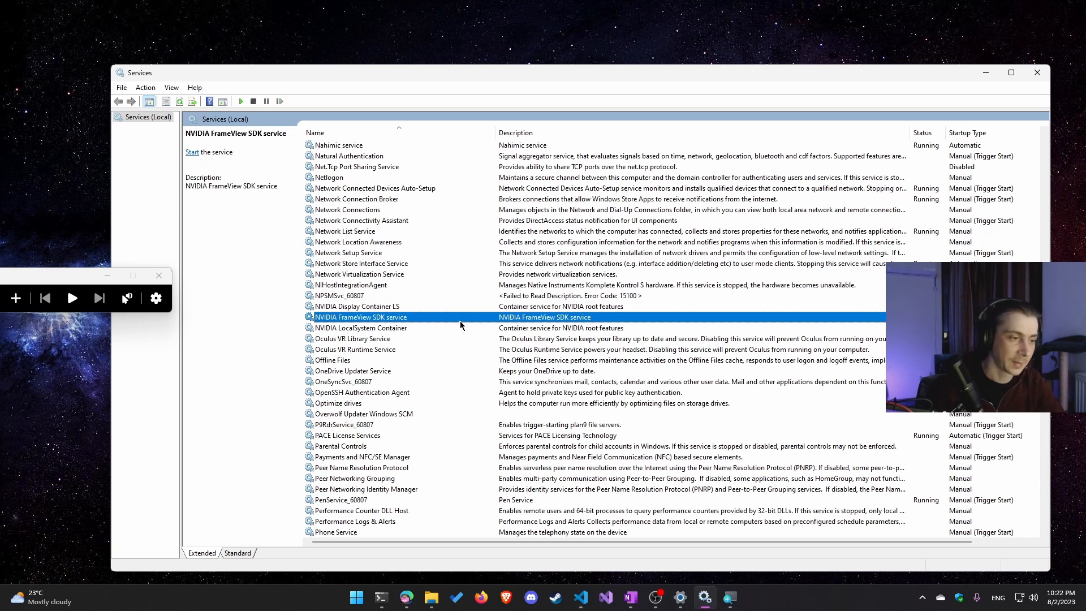
View the descriptions of the Oculus VR Library, Oculus VR Runtime and OneDrive Updater services.
left_click(425, 339)
left_click(427, 351)
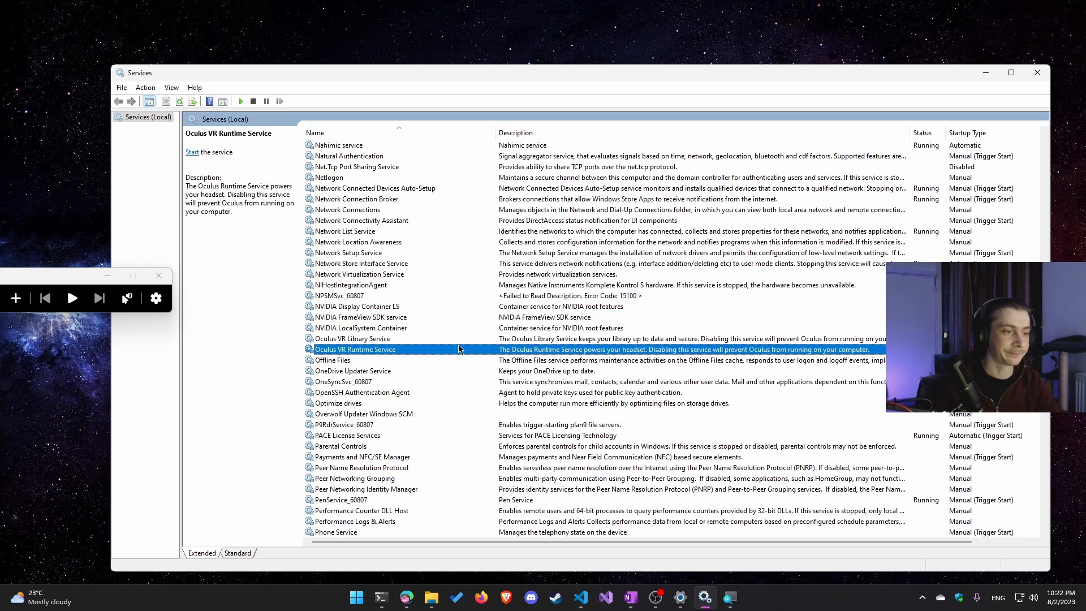
left_click(488, 371)
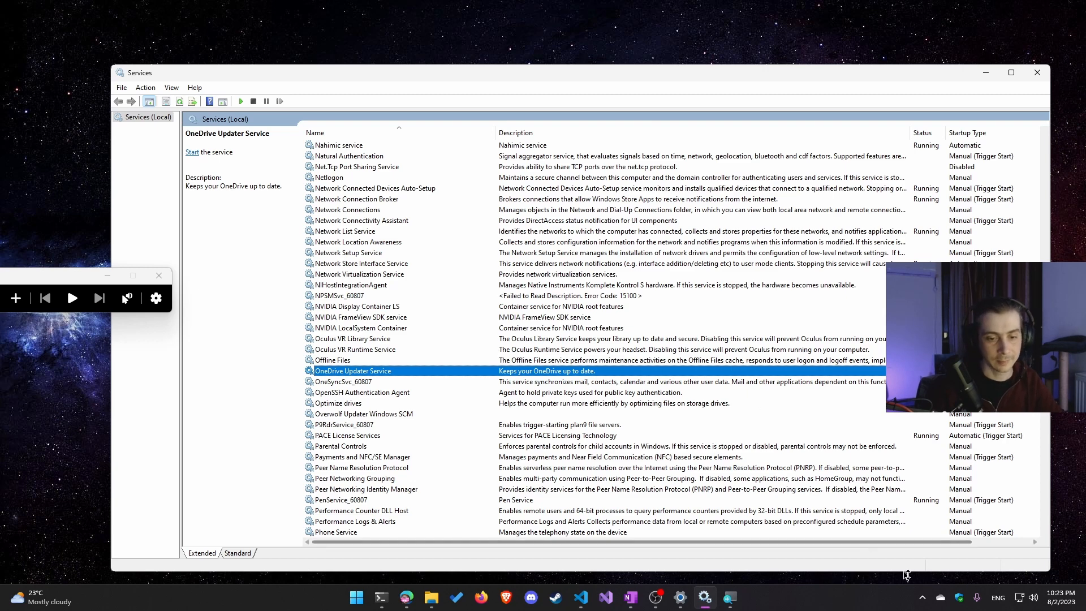
Check the hidden taskbar tray icons again and return to the list at Oculus VR Library Service.
left_click(922, 597)
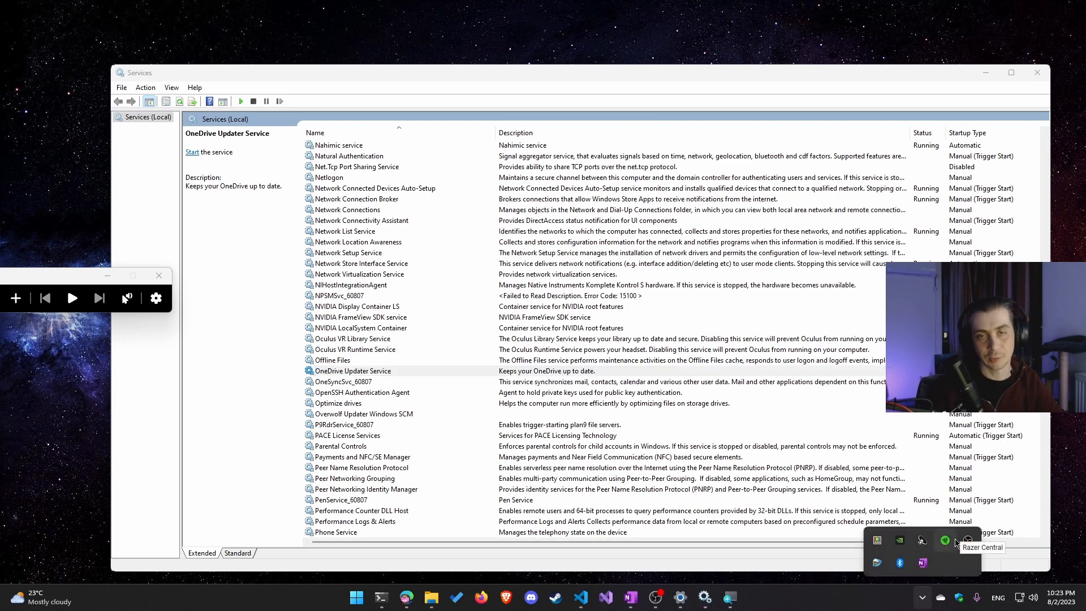
left_click(769, 446)
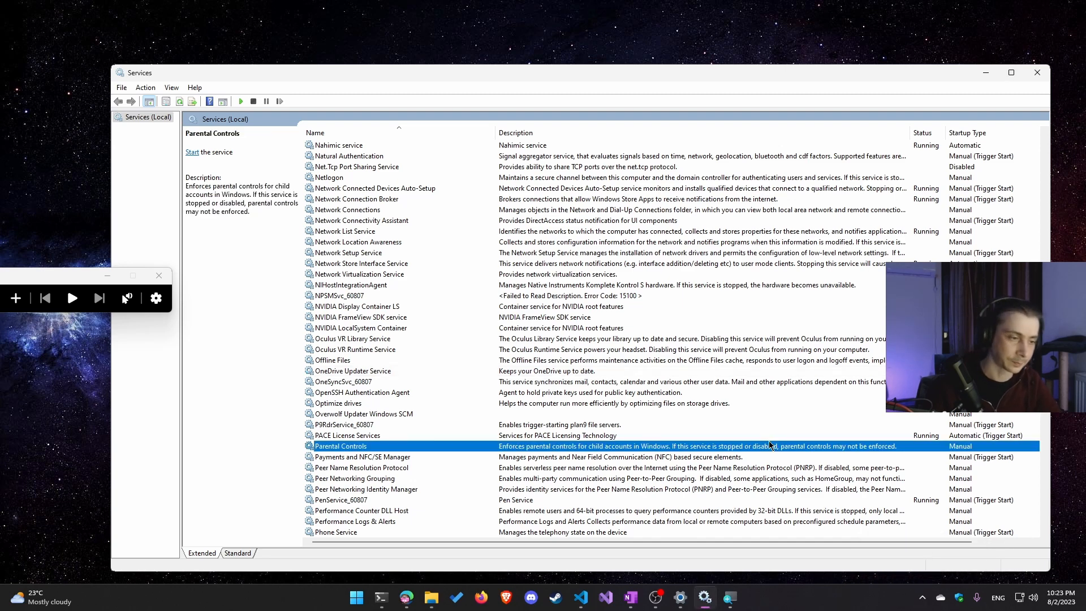
left_click(641, 339)
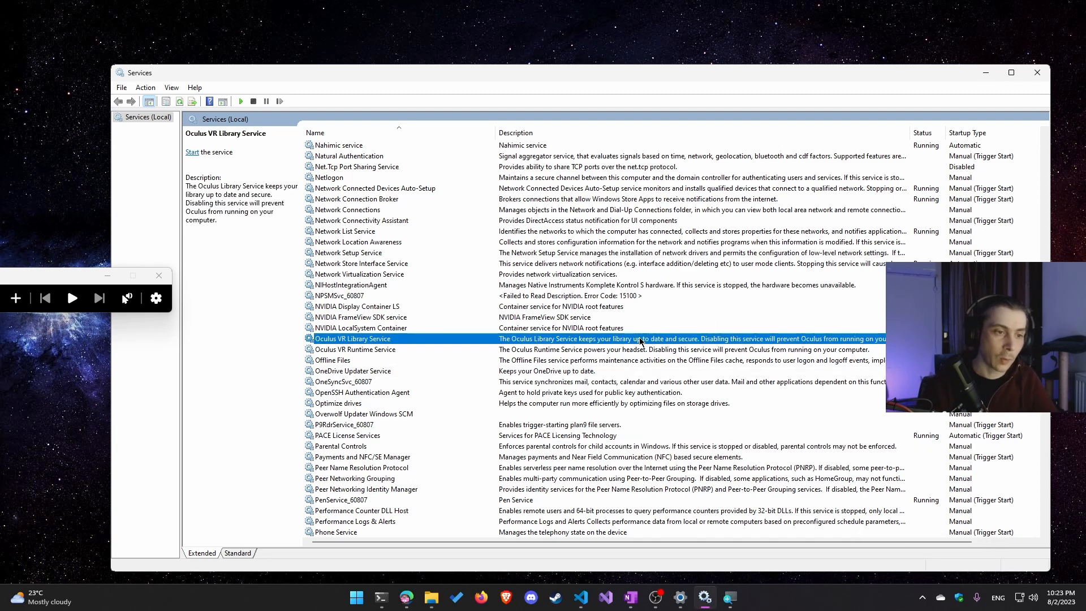
Look at the actions available for the Oculus VR services, Offline Files and OneDrive Updater Service.
right_click(641, 339)
left_click(598, 353)
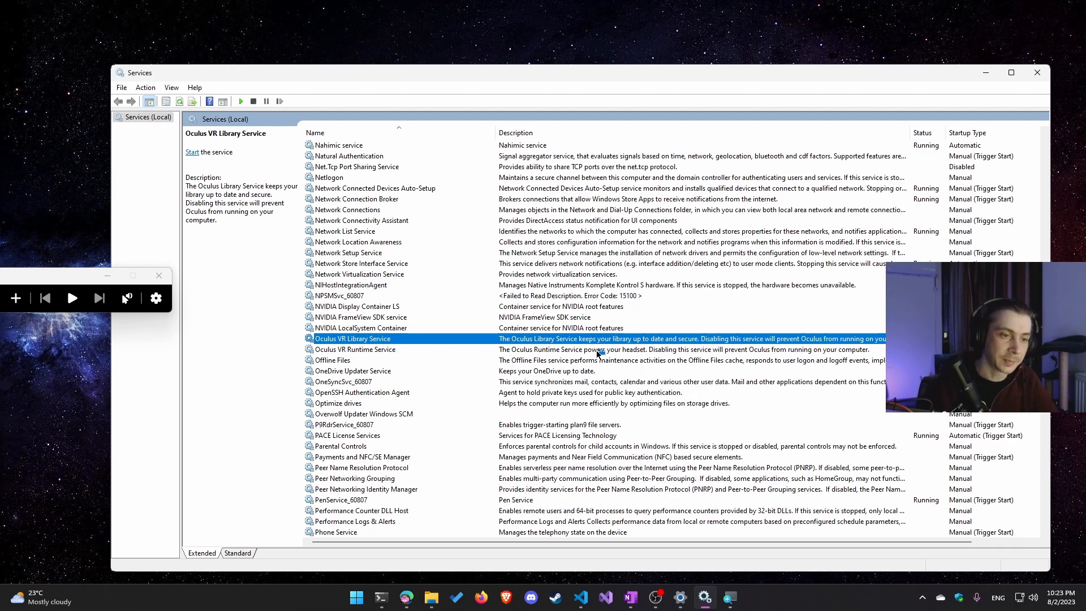
right_click(599, 350)
right_click(558, 361)
right_click(526, 373)
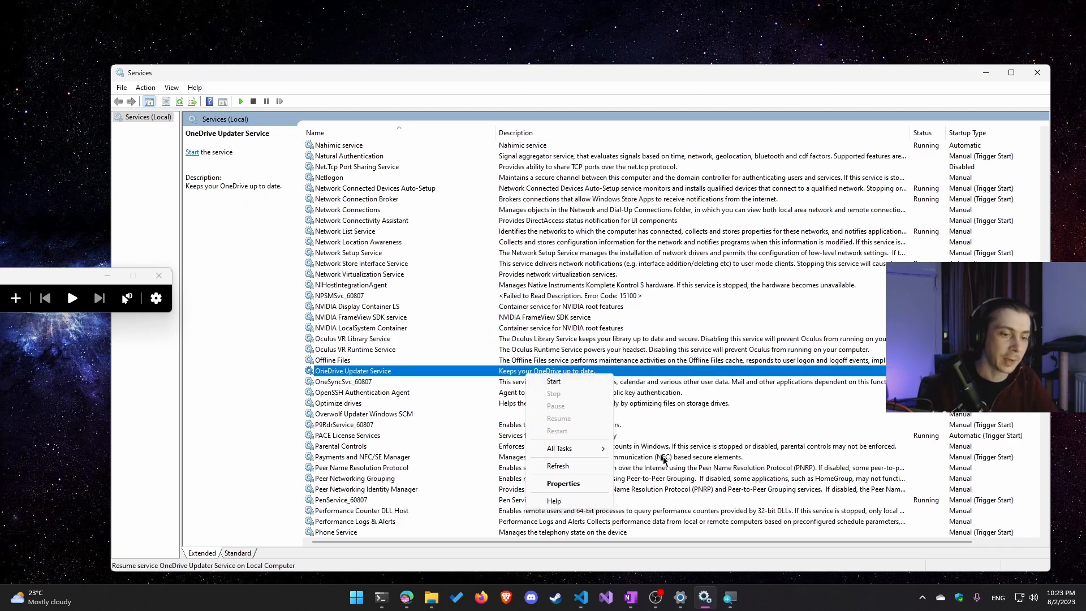
Open Task Manager's startup apps list and look at the actions available for Razer Synapse 3.exe.
left_click(766, 597)
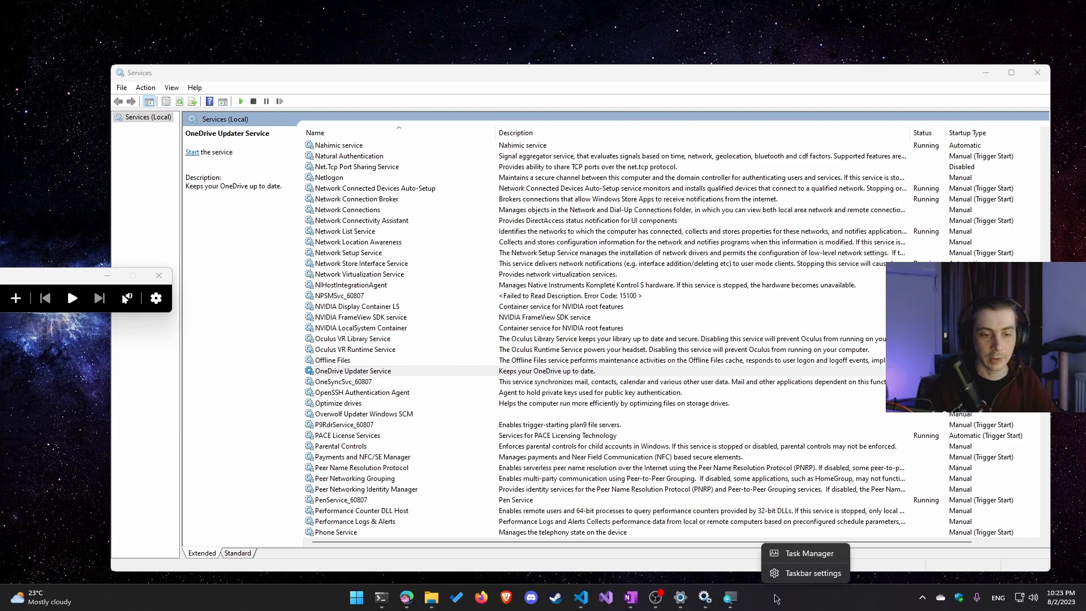
left_click(806, 553)
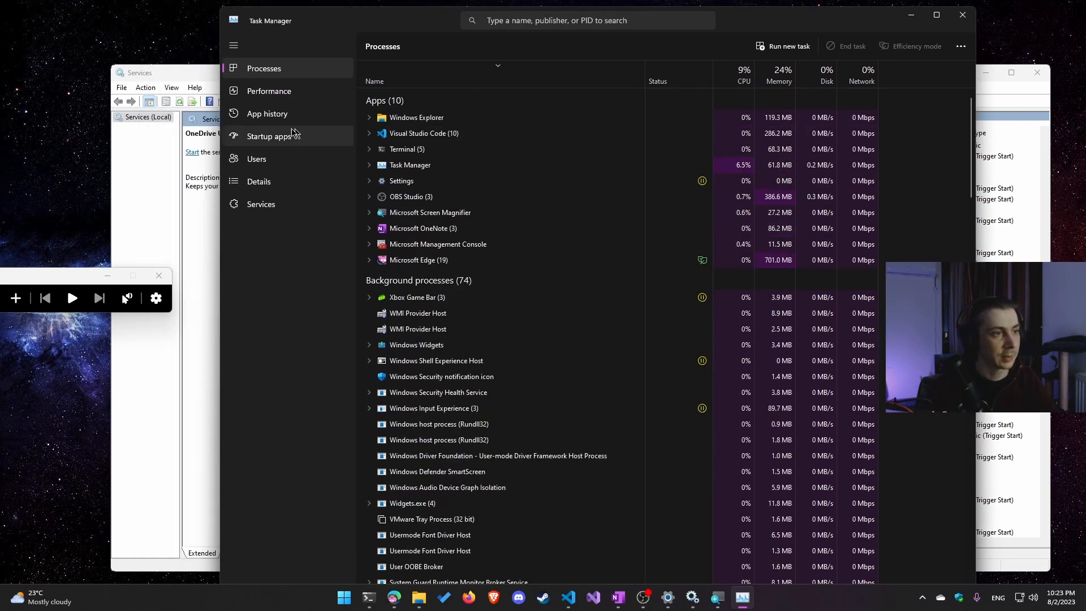
left_click(283, 136)
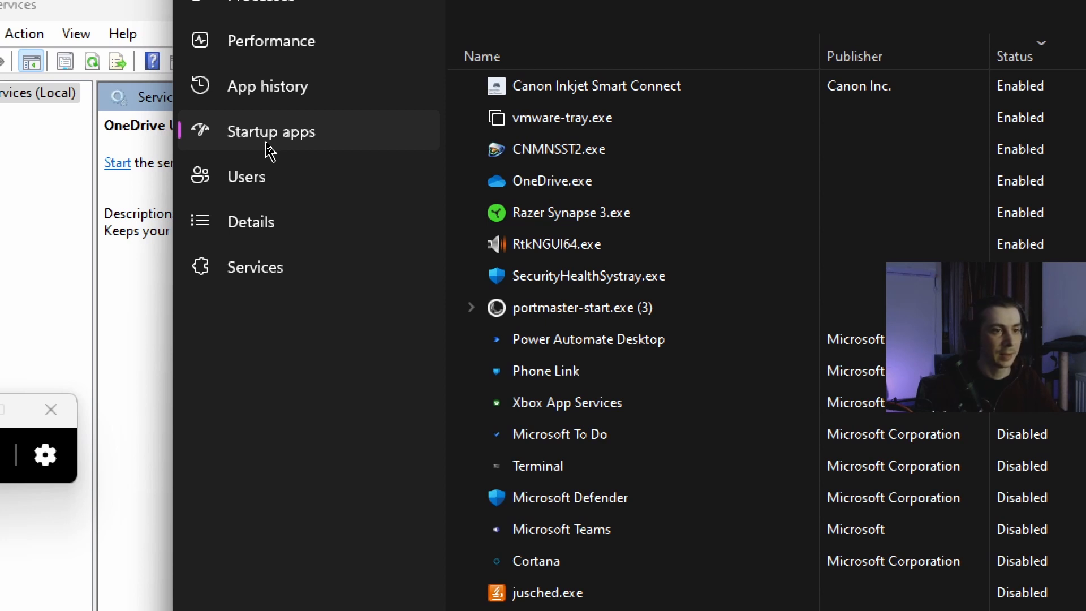
right_click(686, 214)
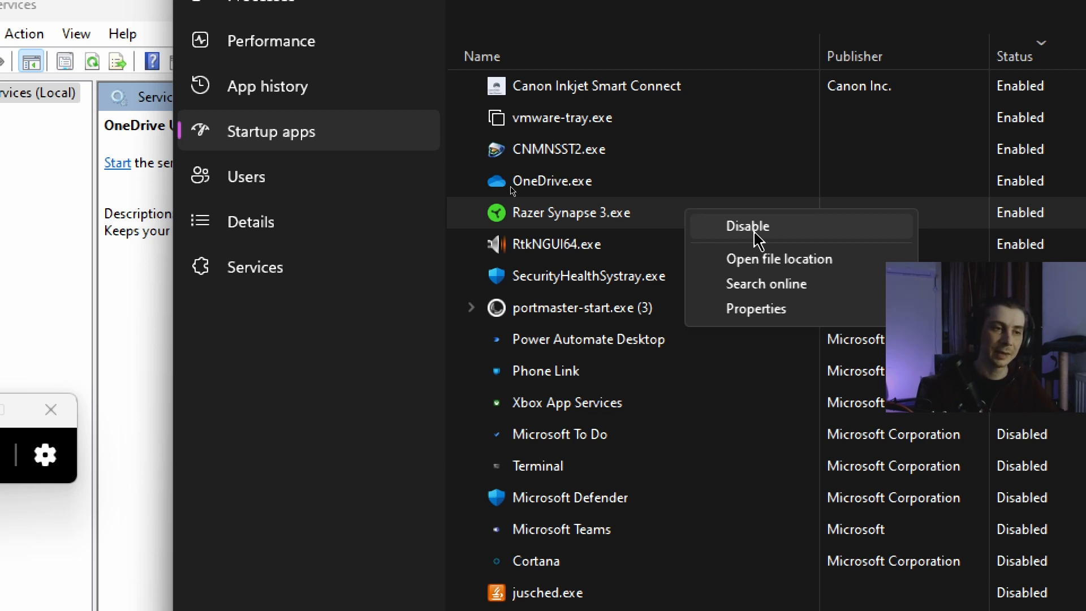
Switch back to the Services console and look at the Network Connectivity Assistant and Network Setup Service entries.
left_click(136, 317)
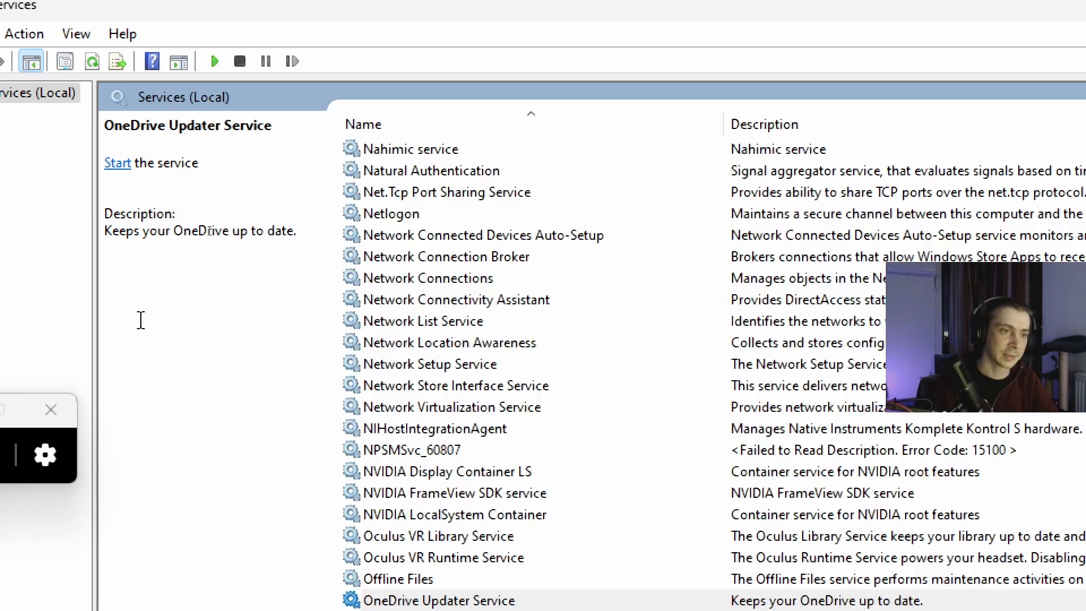
left_click(584, 301)
right_click(585, 301)
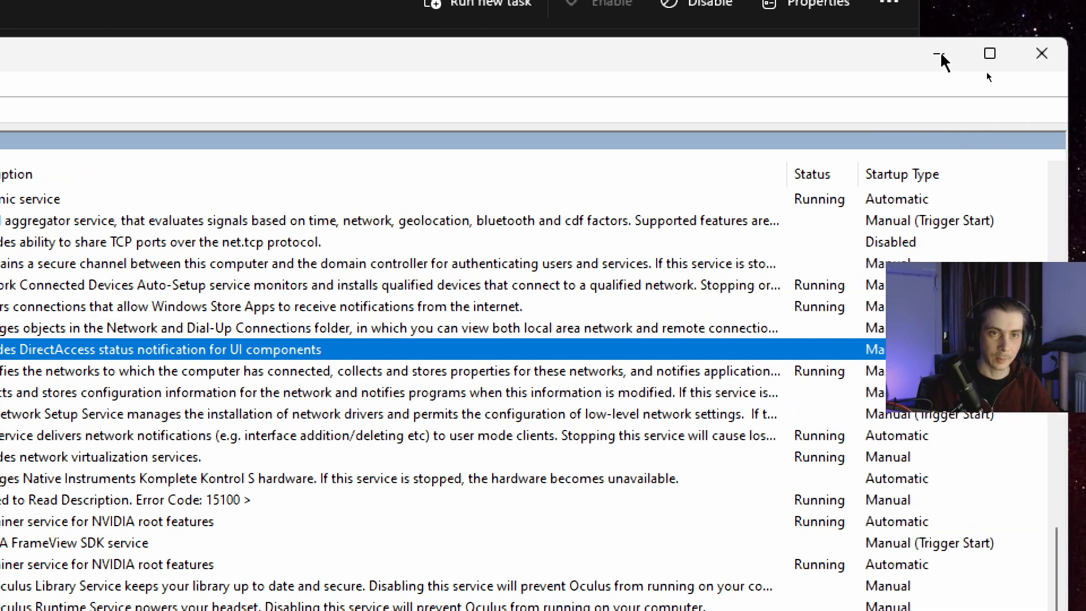
left_click(940, 55)
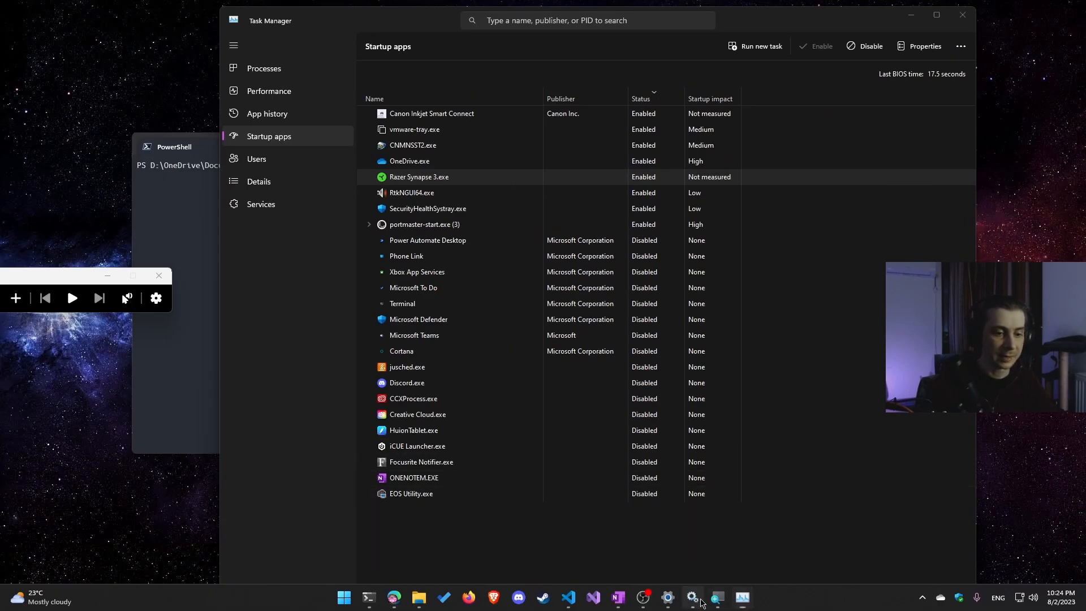
left_click(692, 598)
left_click(595, 252)
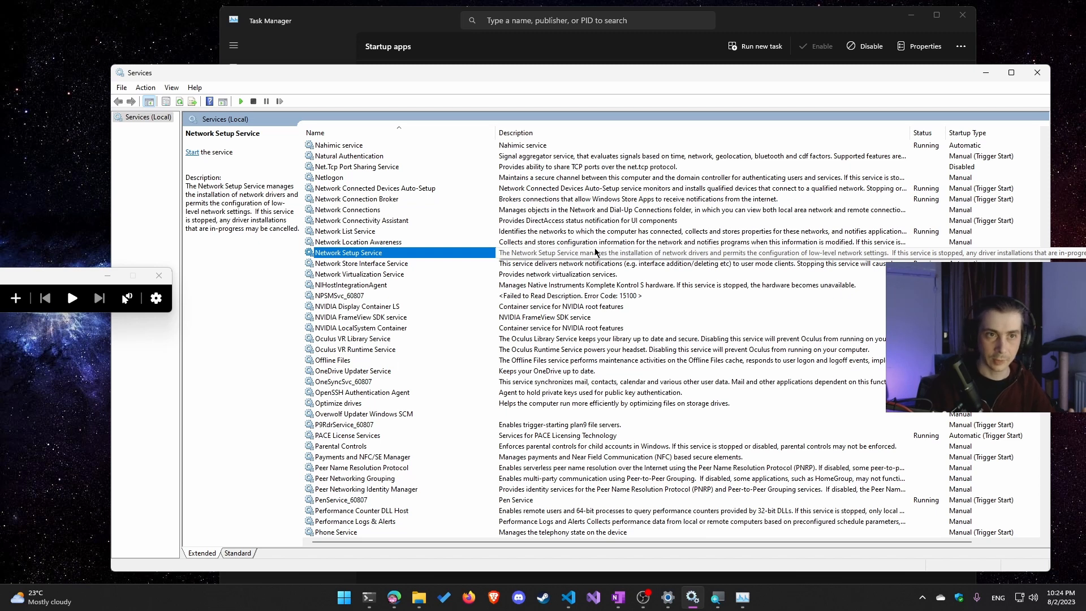
Return to Task Manager and look at the Discord.exe and Creative Cloud.exe startup entries.
left_click(742, 25)
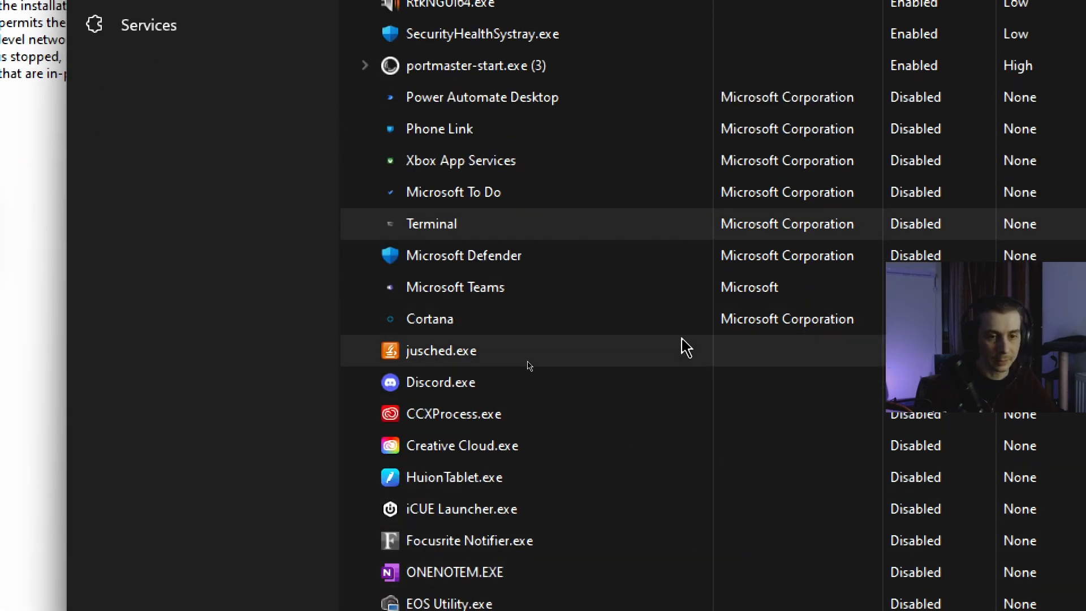
left_click(644, 381)
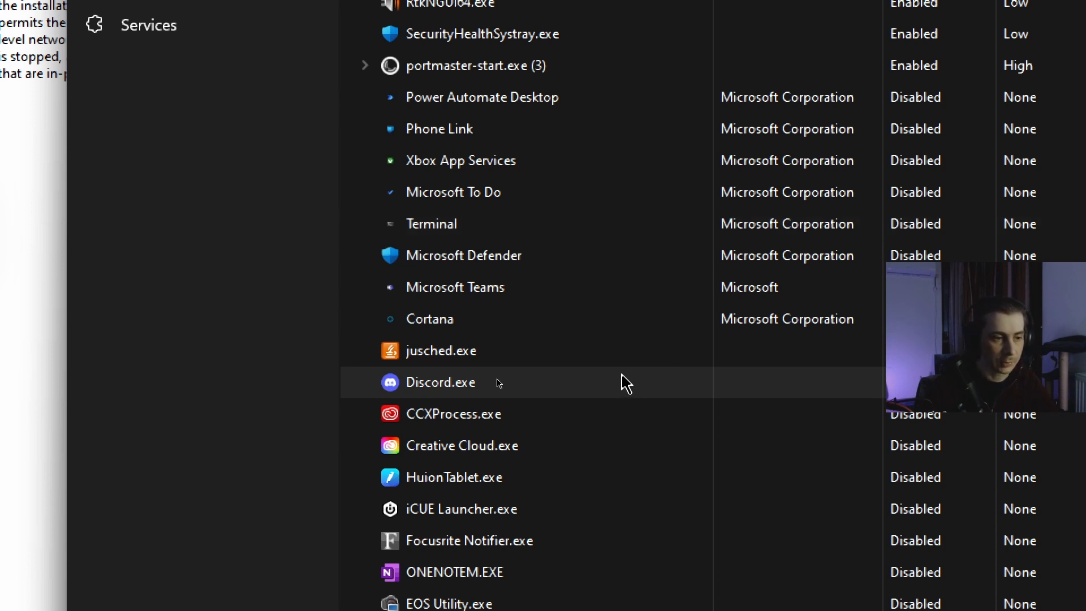
left_click(504, 448)
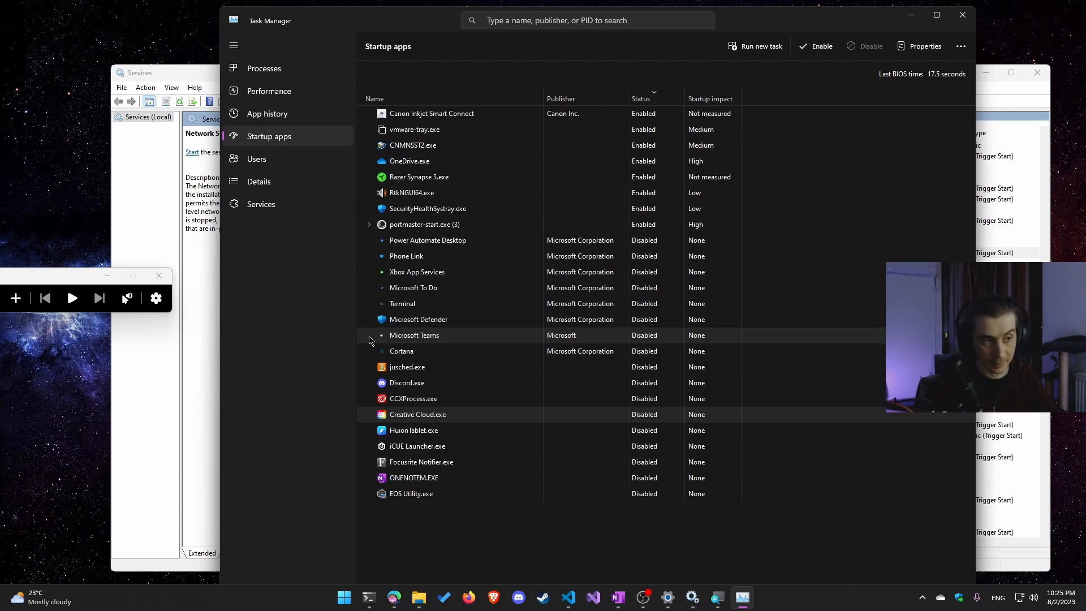
Close Task Manager and view the descriptions of Network Setup Service and Network Location Awareness.
left_click(961, 15)
left_click(517, 242)
left_click(530, 253)
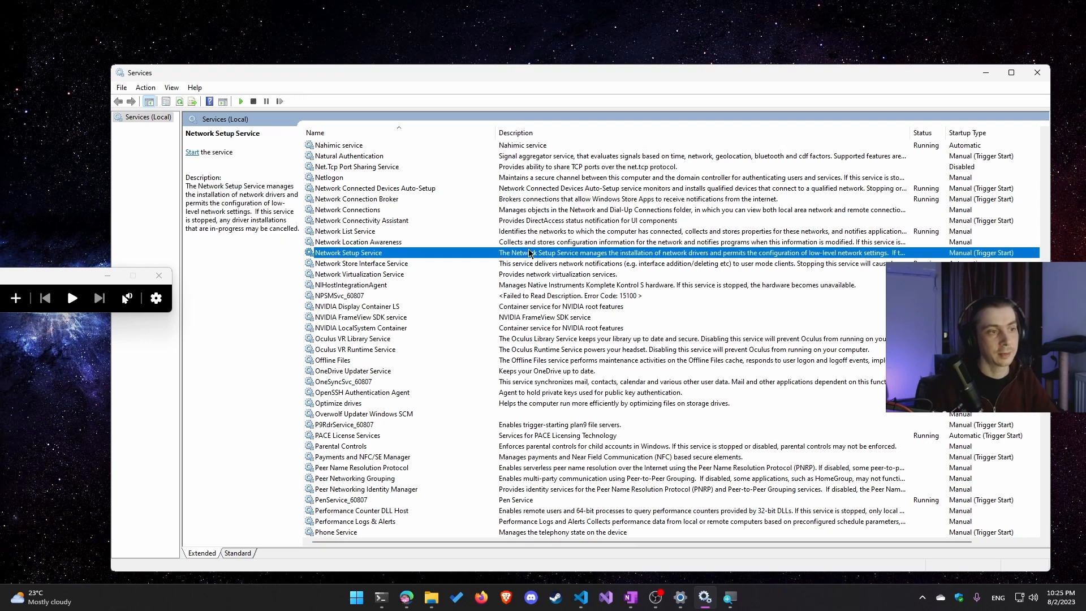
left_click(565, 242)
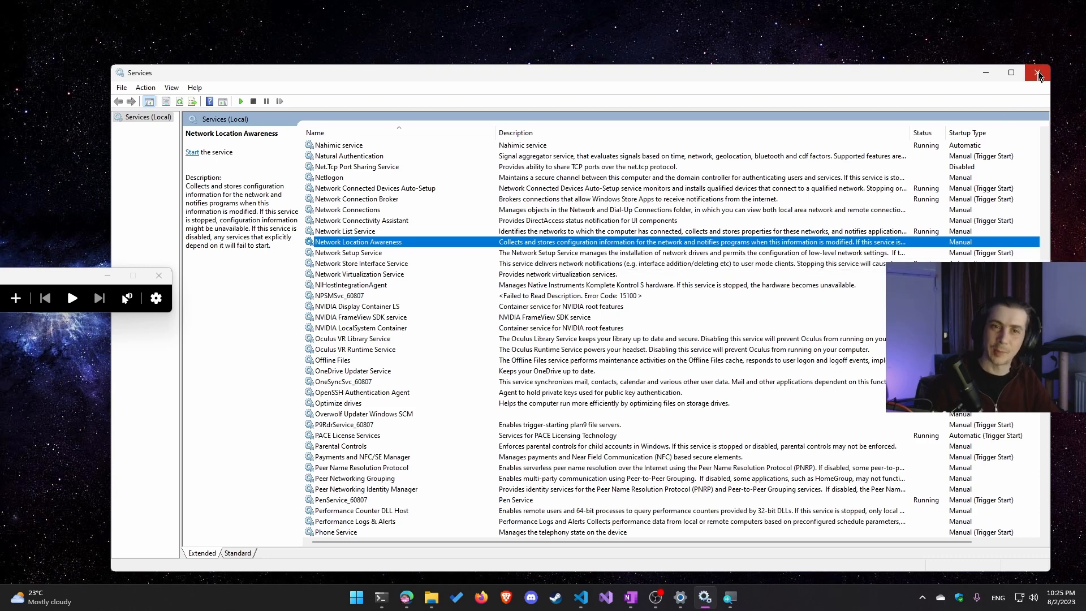
Close the Services console, switch to the PowerShell terminal and move the floating control window off it.
left_click(1038, 76)
left_click(652, 146)
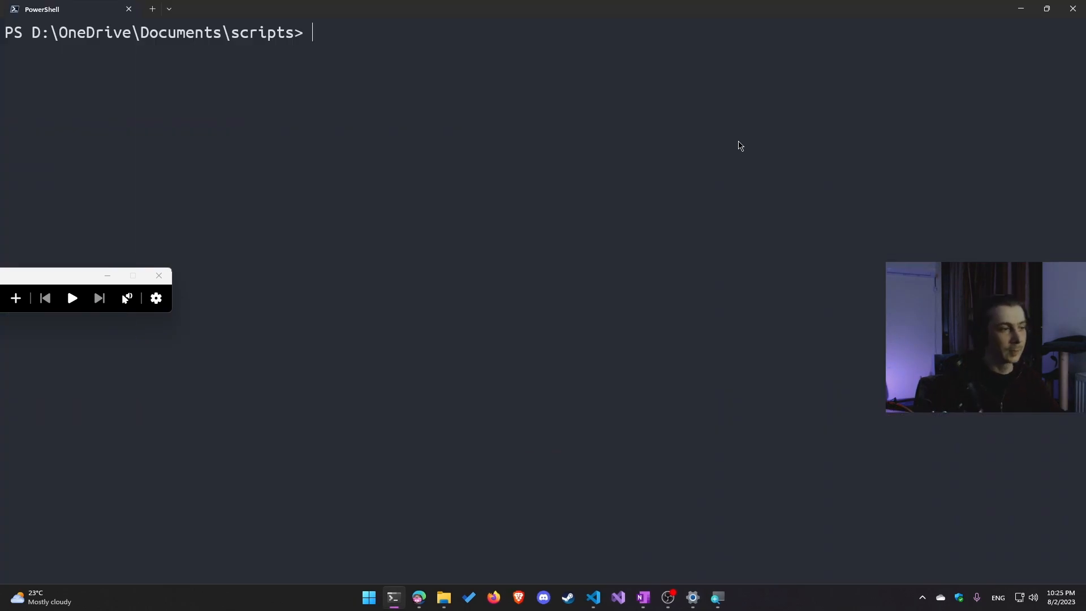
left_click_drag(86, 270, 0, 271)
left_click(294, 204)
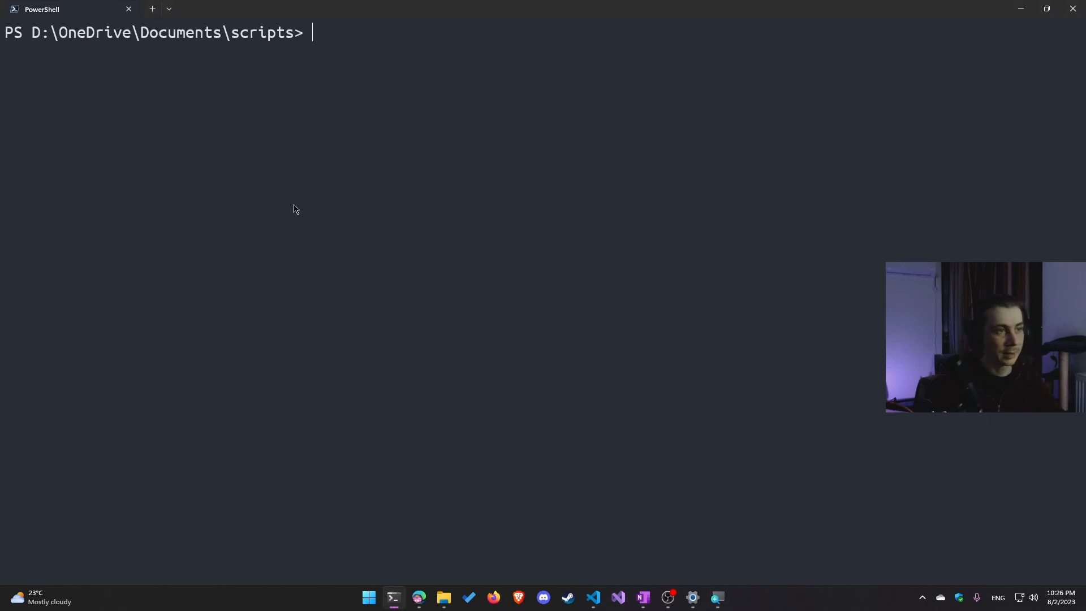
List the scripts folder with ls and examine the gs, startvmware, stoprazer and stopvmware scripts.
type("ls")
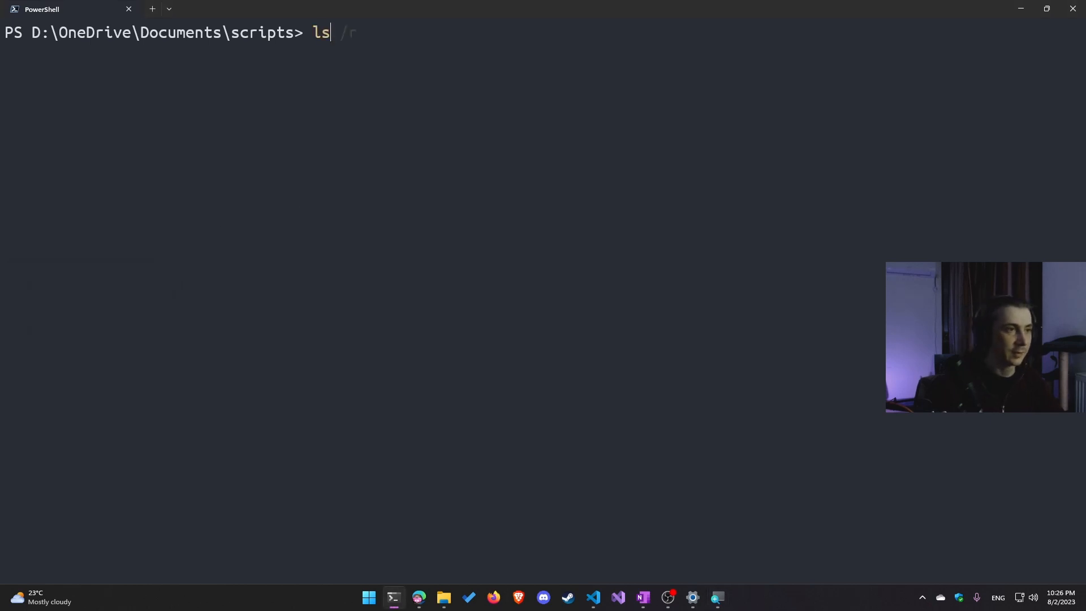
key("Return")
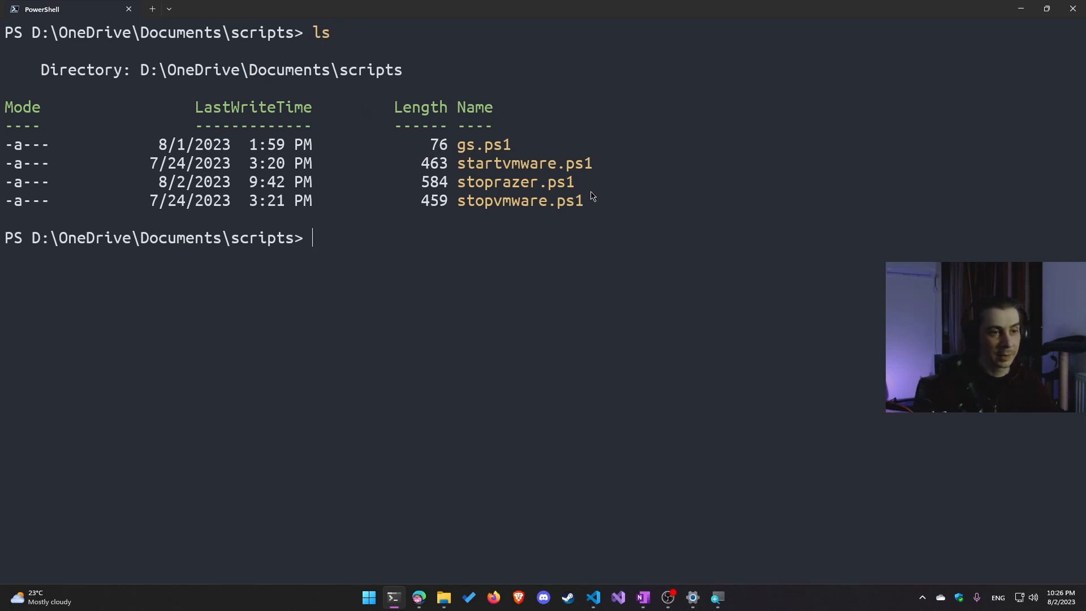
left_click_drag(599, 201, 432, 145)
left_click(617, 170)
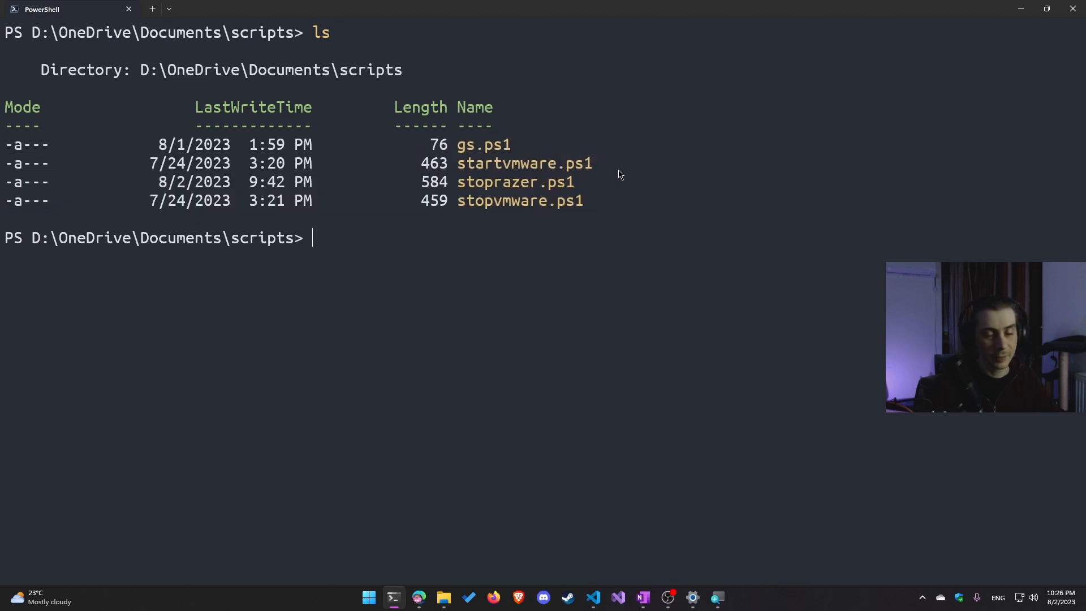
mouse_move(458, 165)
left_mouse_down()
mouse_move(592, 166)
mouse_move(459, 184)
left_mouse_up()
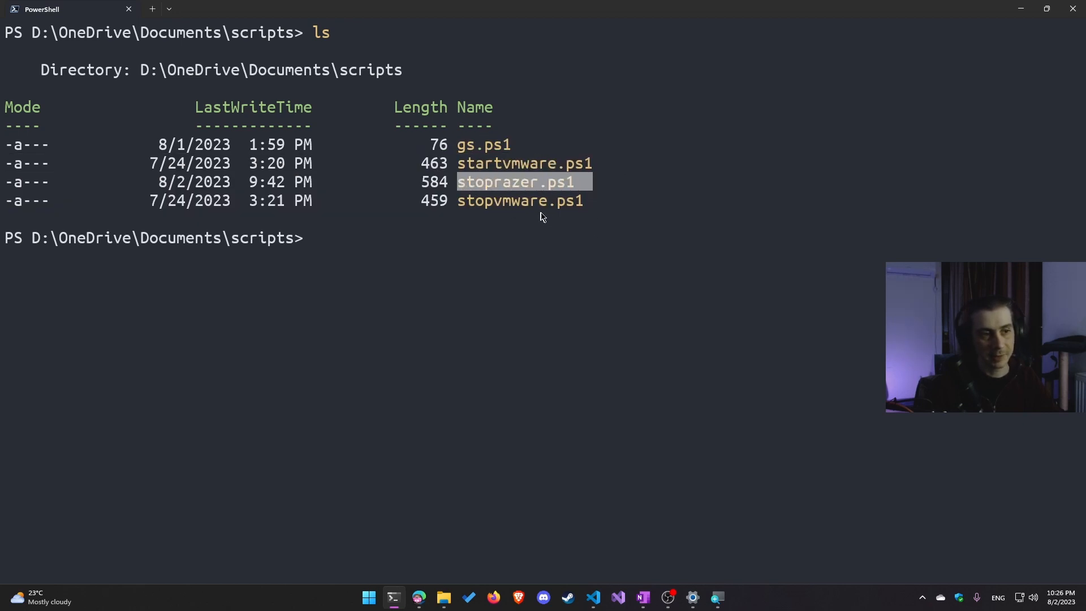
left_click_drag(599, 206, 462, 203)
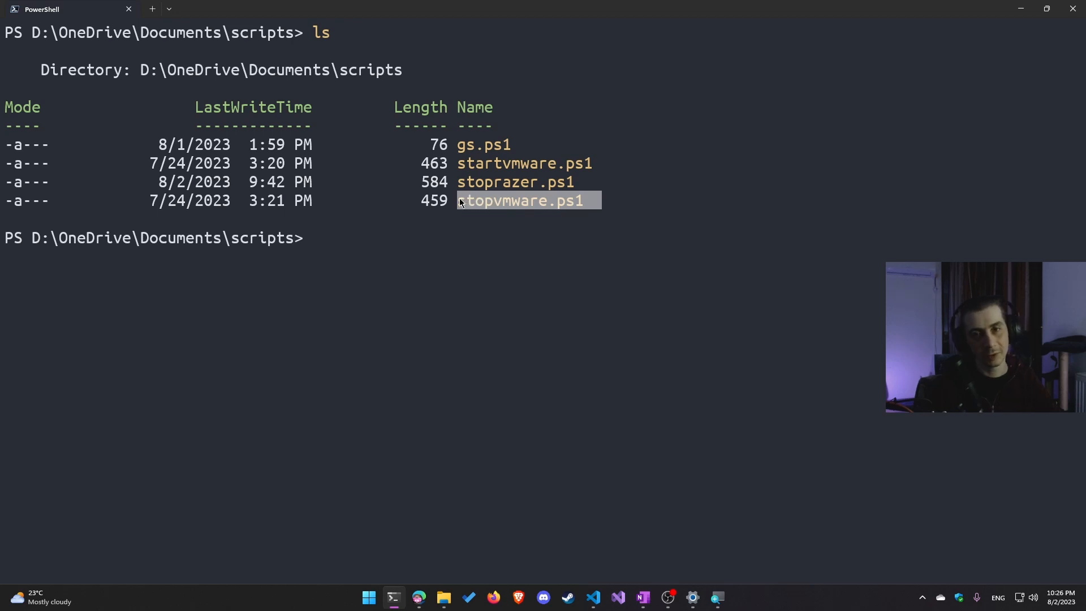
left_click_drag(520, 146, 458, 145)
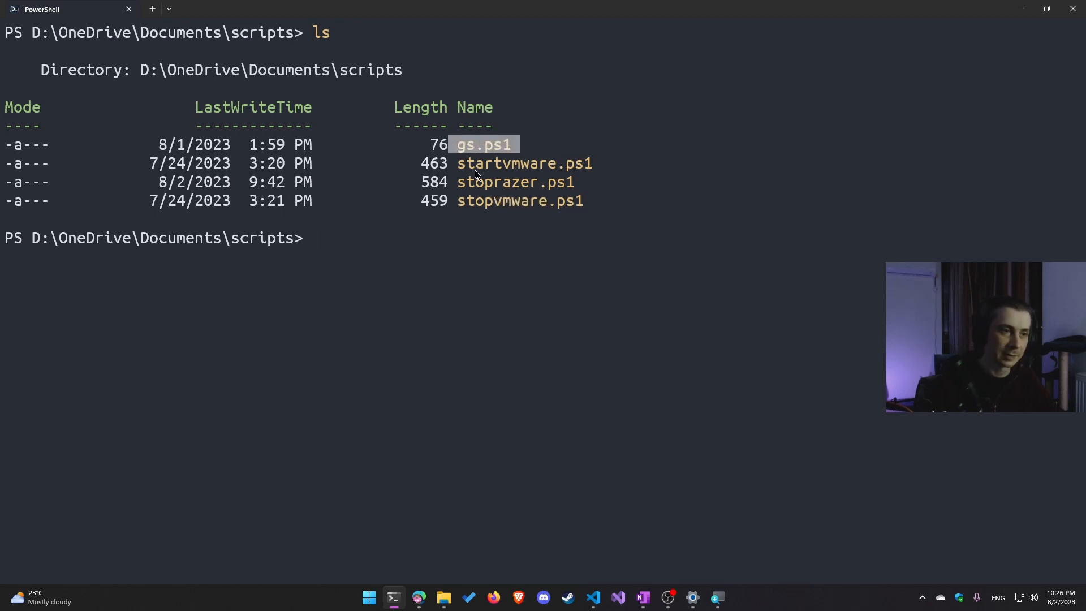
left_click_drag(519, 238, 509, 220)
left_click(457, 227)
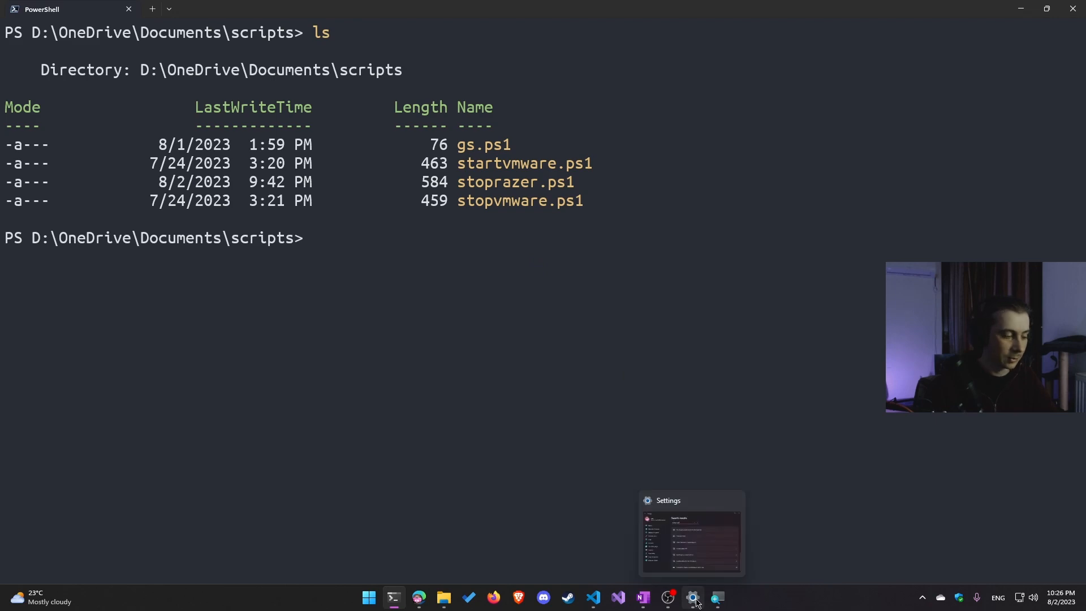
Open the Services console by running services.msc.
key("super+r")
type("service")
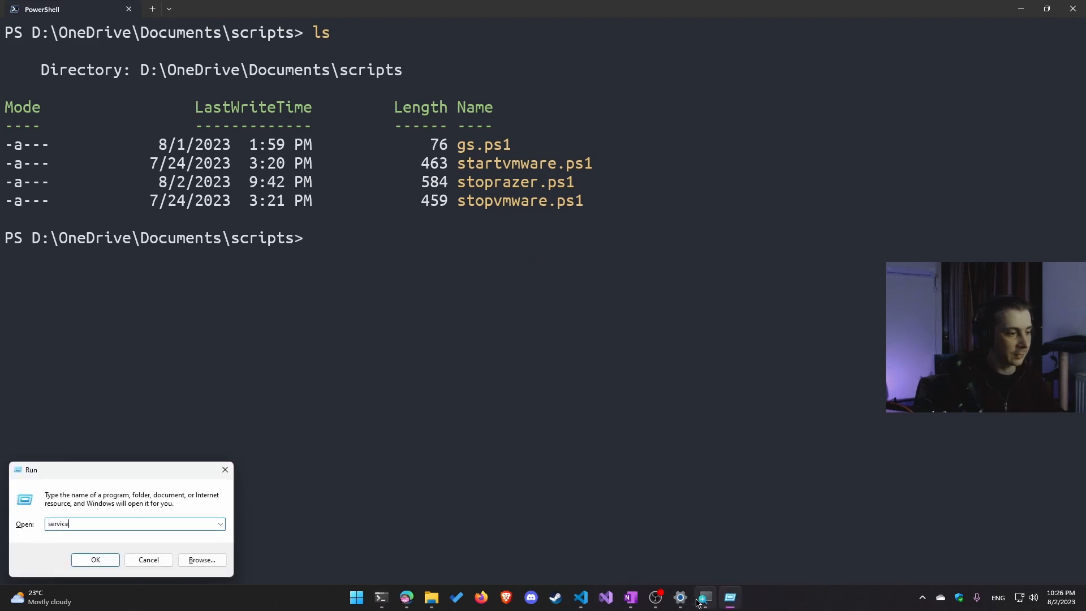
type("s.msc")
key("Return")
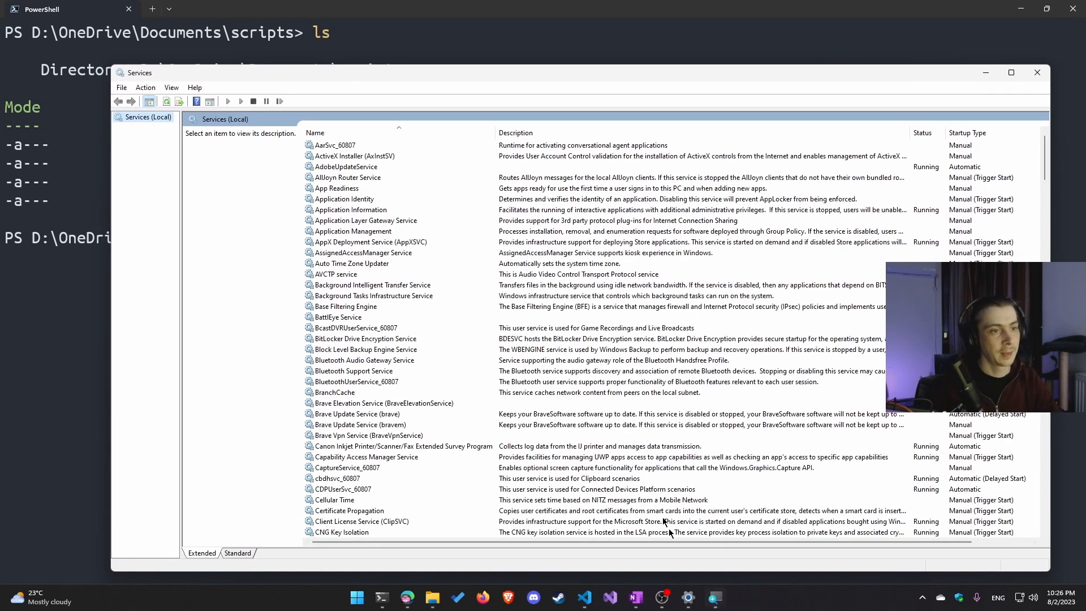
Jump to the Razer services and look at the actions for Razer Central Service, Razer Chroma SDK Service and Razer Game Manager.
left_click(438, 286)
key("r")
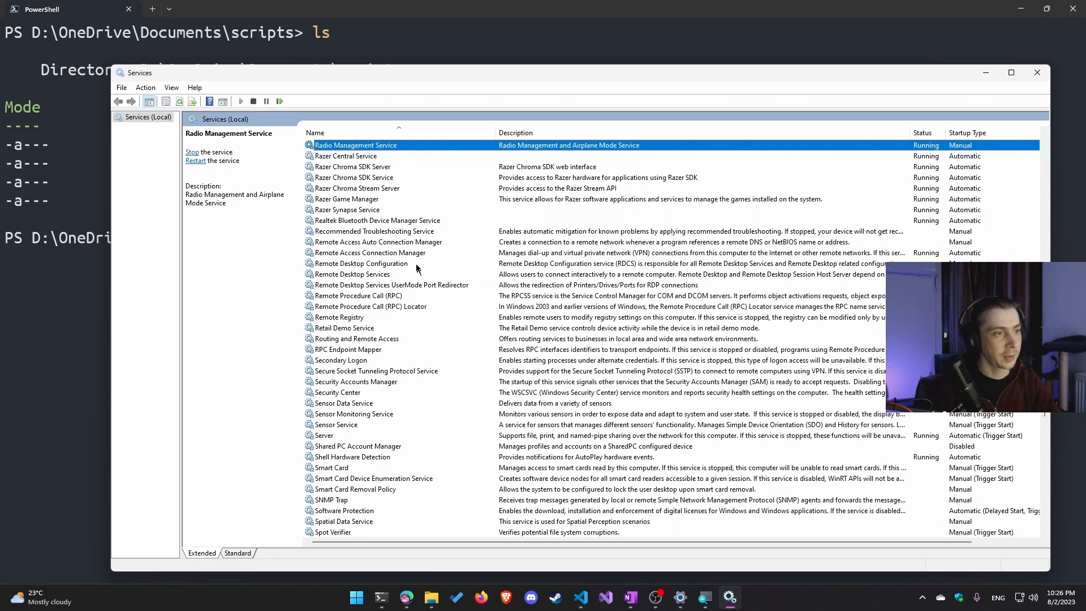
left_click(394, 166)
right_click(396, 157)
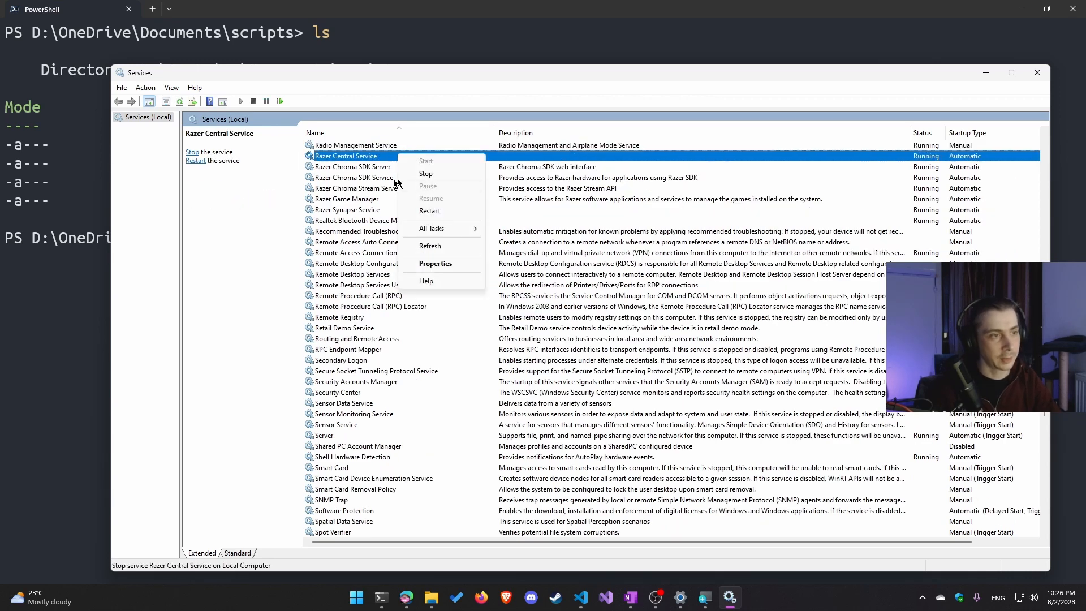
left_click(376, 176)
right_click(376, 172)
left_click(368, 177)
right_click(361, 180)
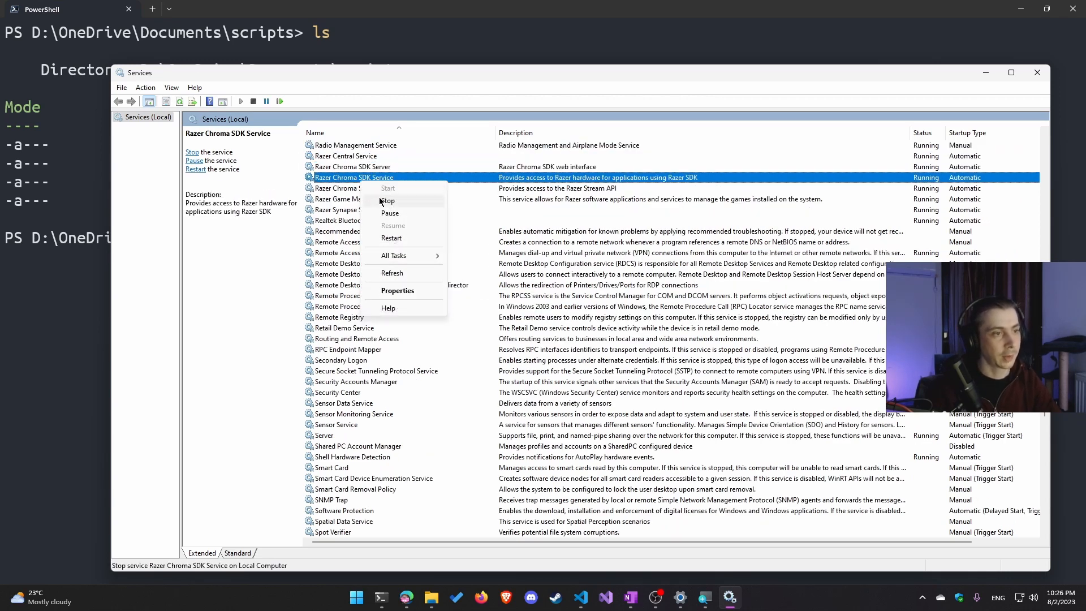
right_click(346, 199)
left_click(634, 202)
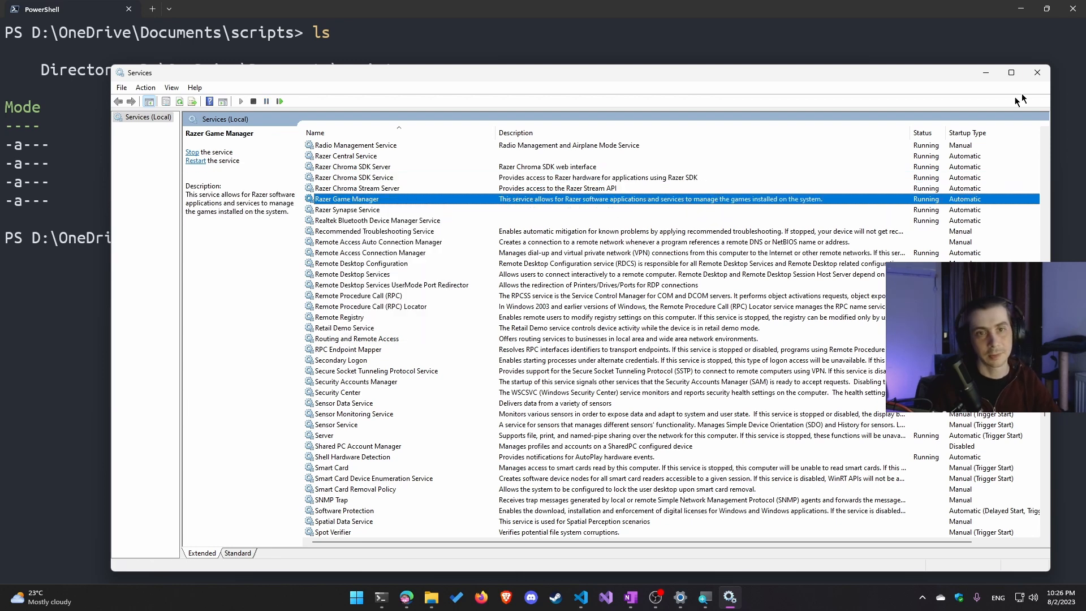
Close the Services console and return to the PowerShell prompt.
left_click(1043, 78)
left_click(677, 218)
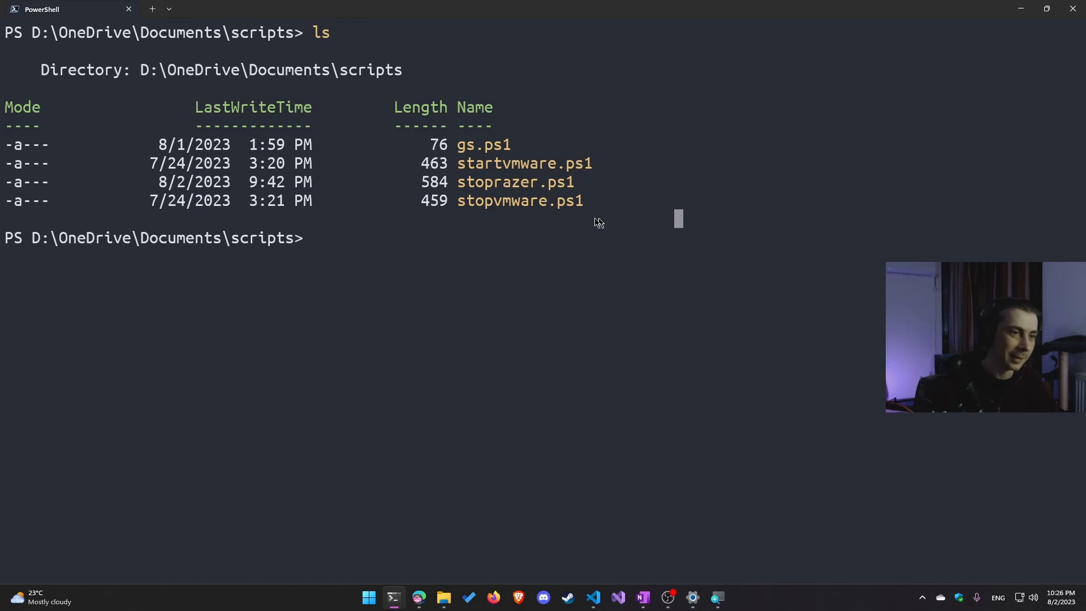
left_click(553, 224)
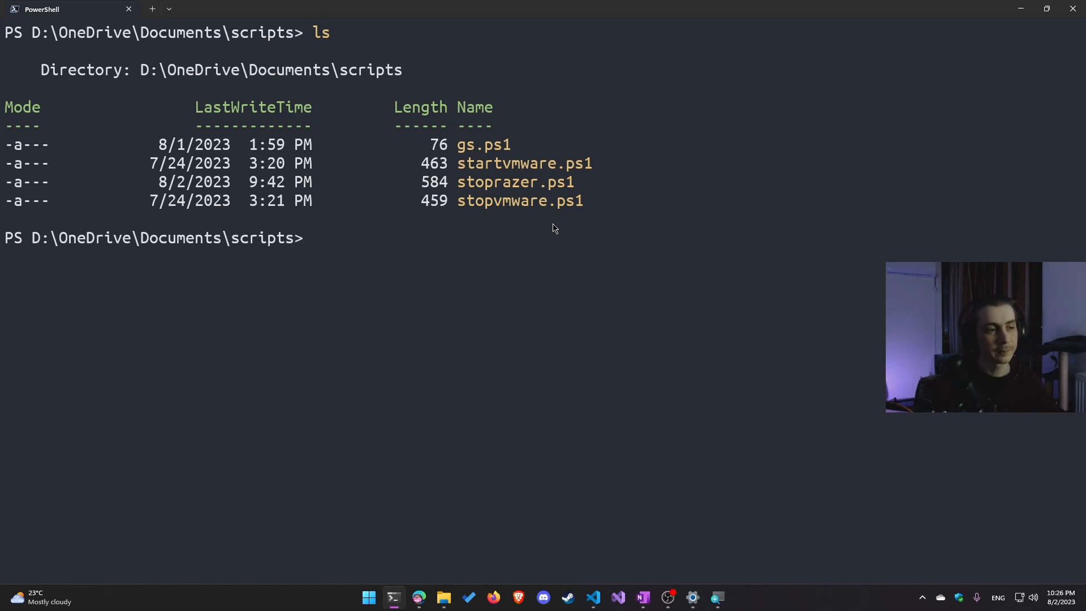
type("Get-ser")
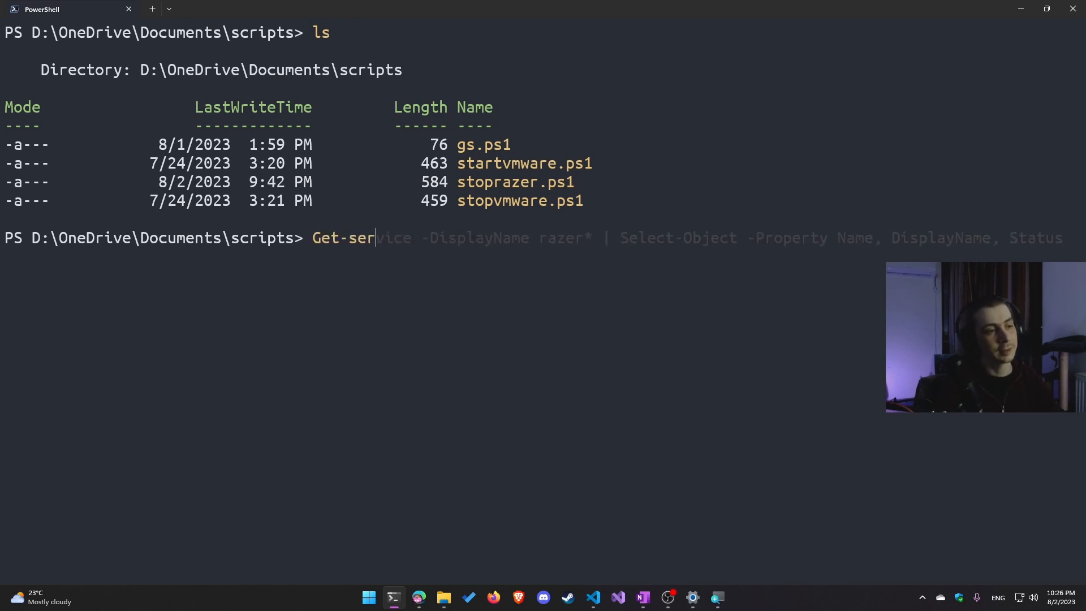
key("BackSpace")
key("BackSpace")
key("BackSpace")
key("BackSpace")
key("BackSpace")
key("BackSpace")
key("BackSpace")
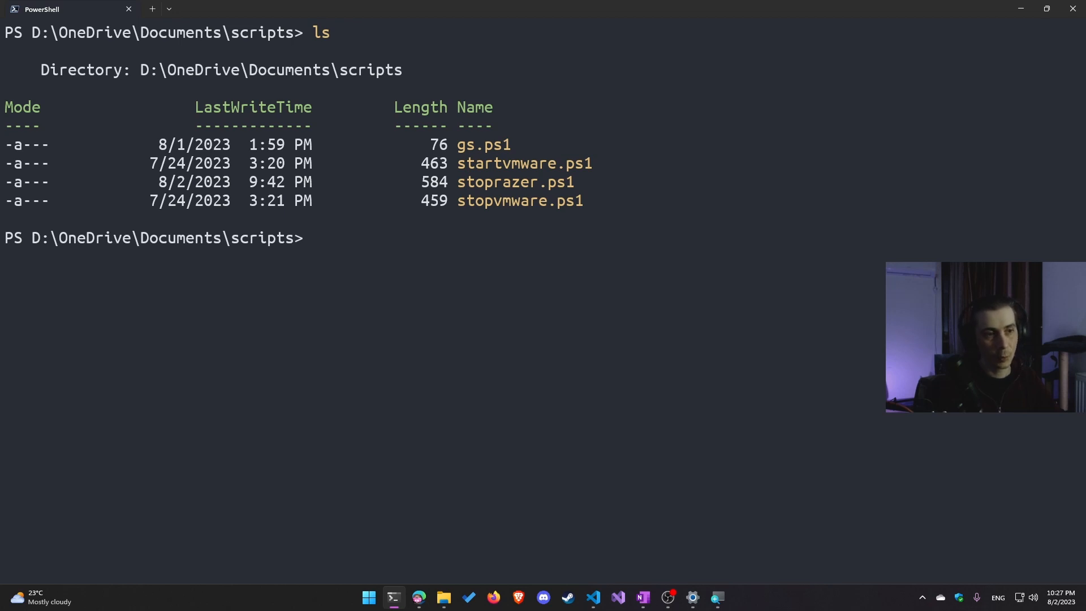
type("./")
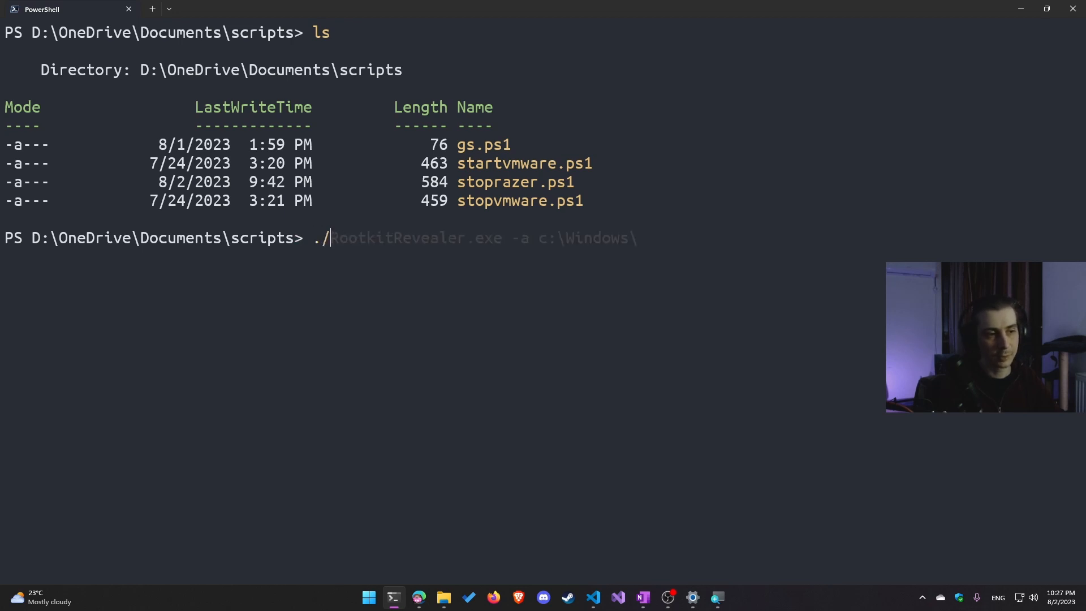
key("BackSpace")
key("BackSpace")
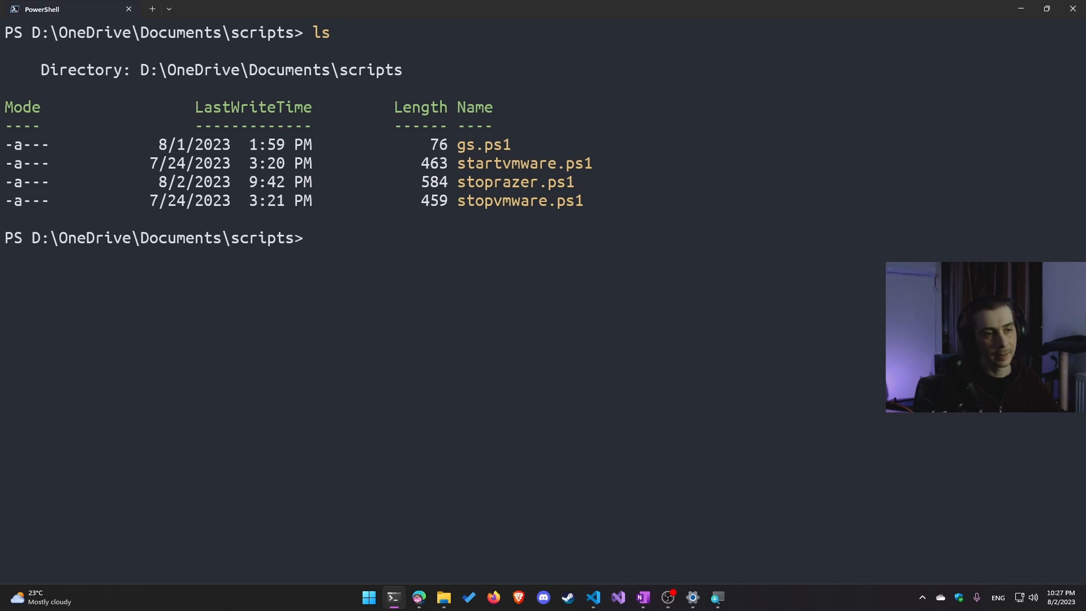
Check the current script execution policy with Get-ExecutionPolicy and examine the returned policy.
type("Get-Acl")
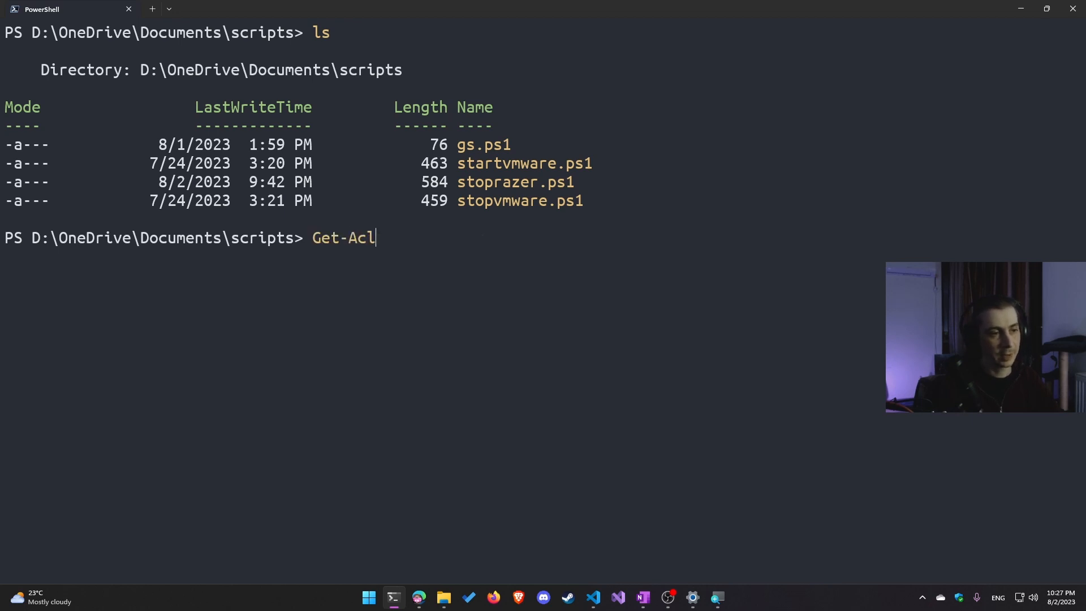
key("BackSpace")
key("BackSpace")
key("BackSpace")
type("ExecutionPolicy")
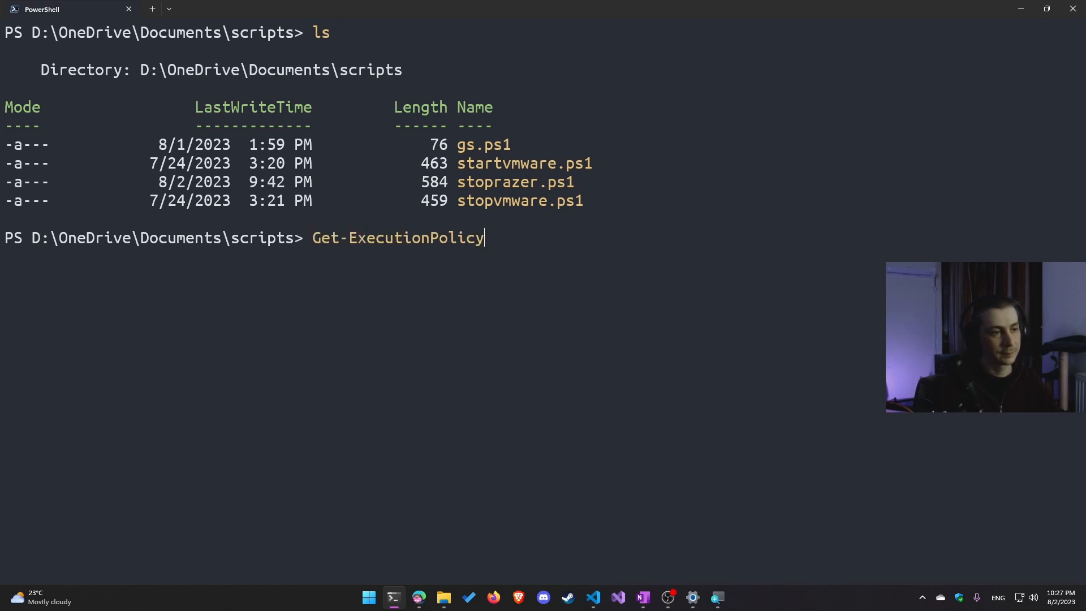
key("Return")
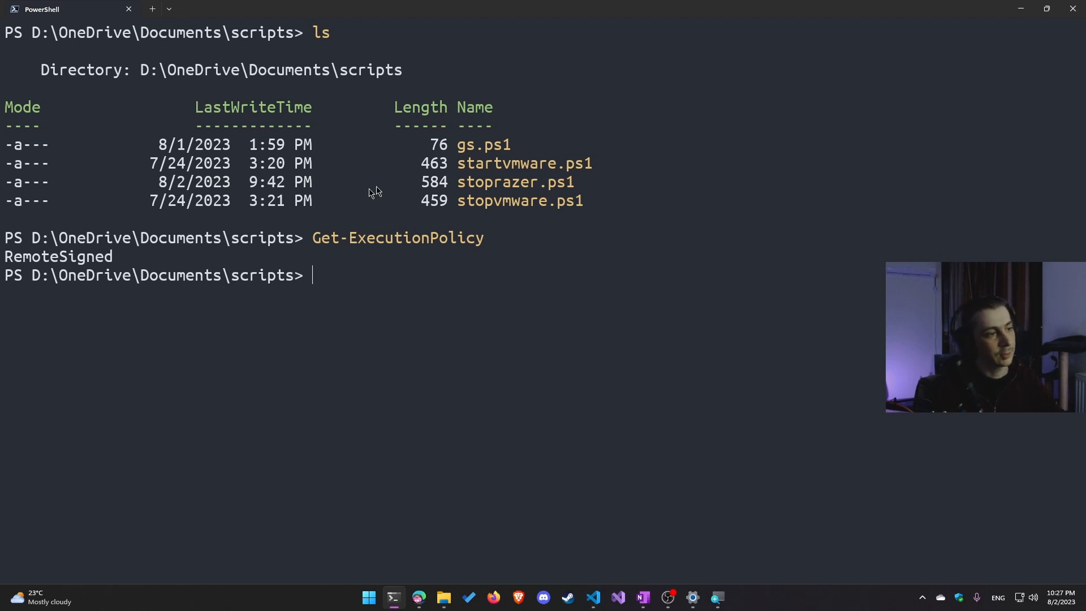
double_click(101, 256)
left_click(348, 259)
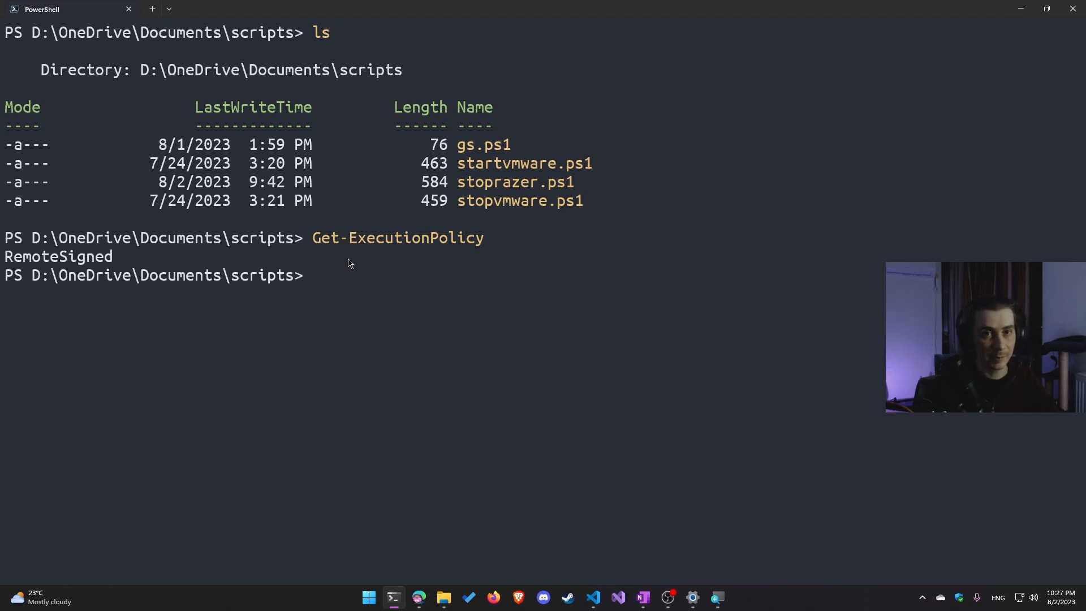
double_click(98, 256)
left_click(294, 274)
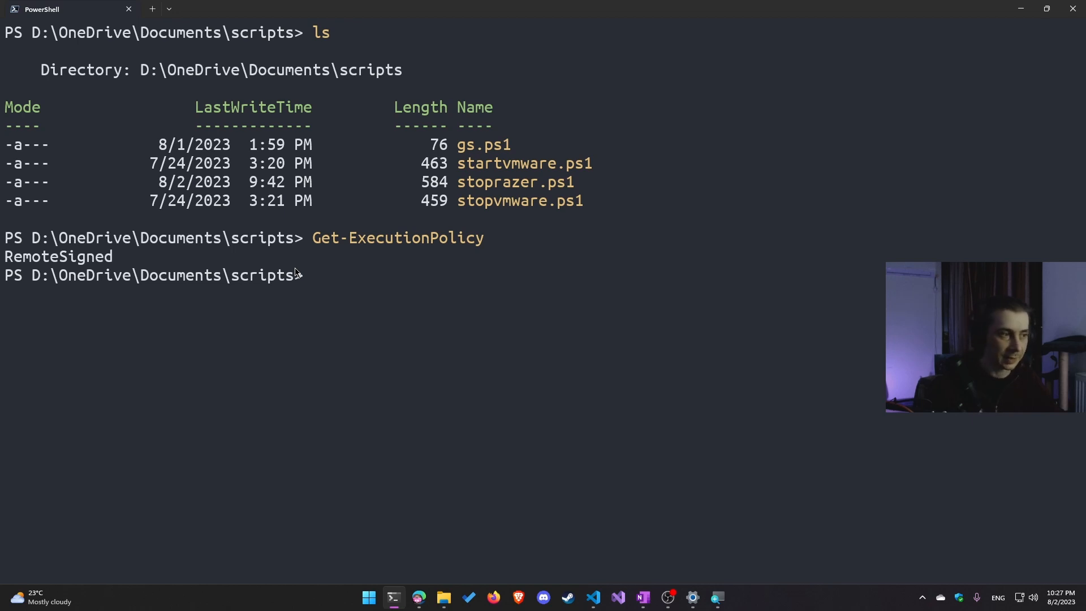
Try to set the execution policy to RemoteSigned for the LocalMachine scope with Set-ExecutionPolicy.
type("Set-")
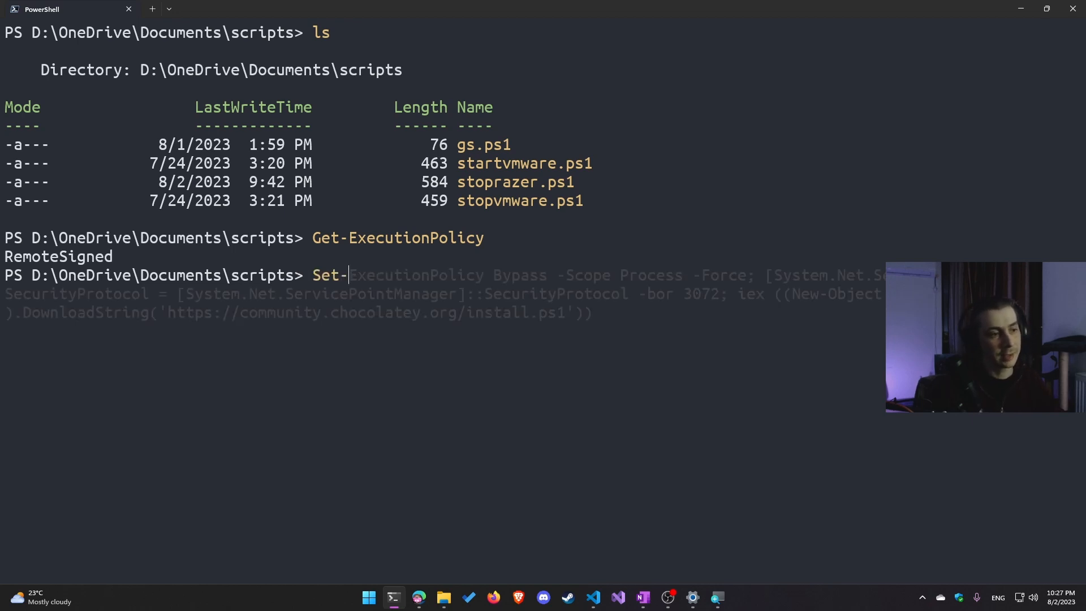
type("Ex")
key("Tab")
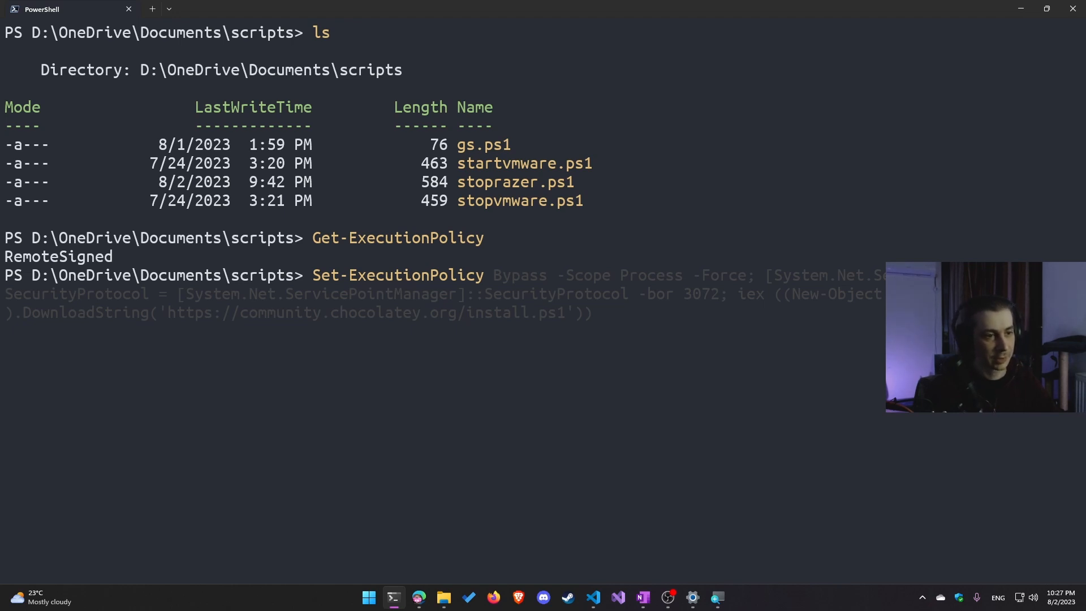
type("-Exe")
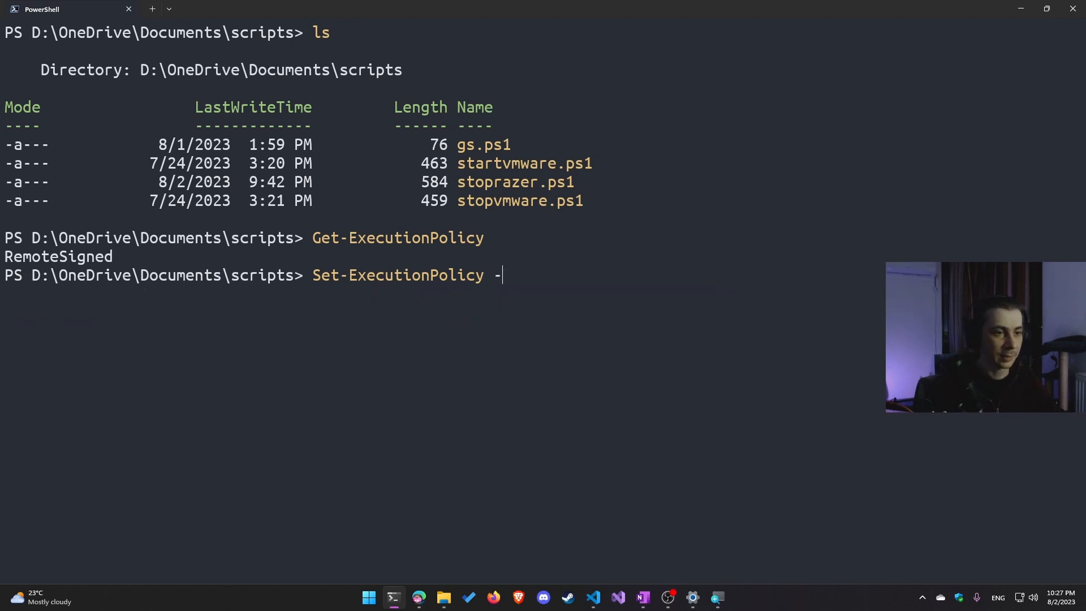
type("cutionPo")
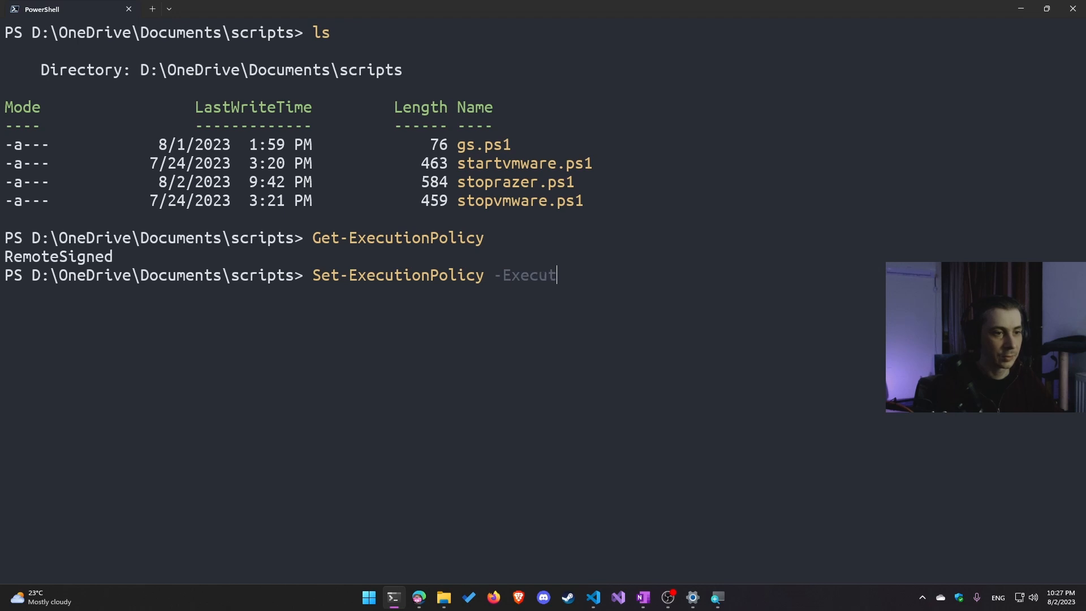
type("licy ")
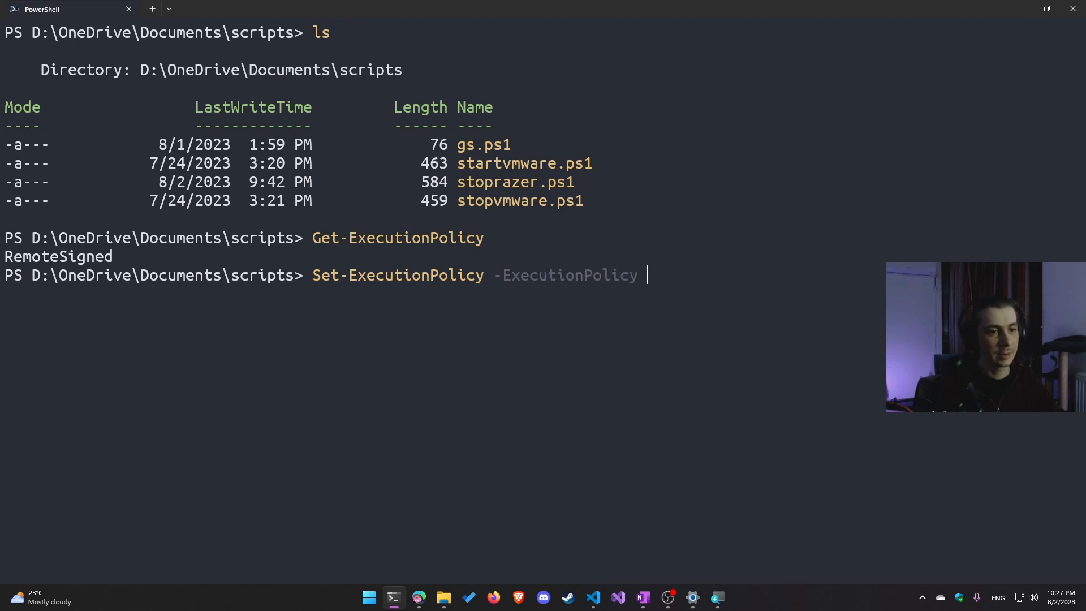
type("RemoteSign")
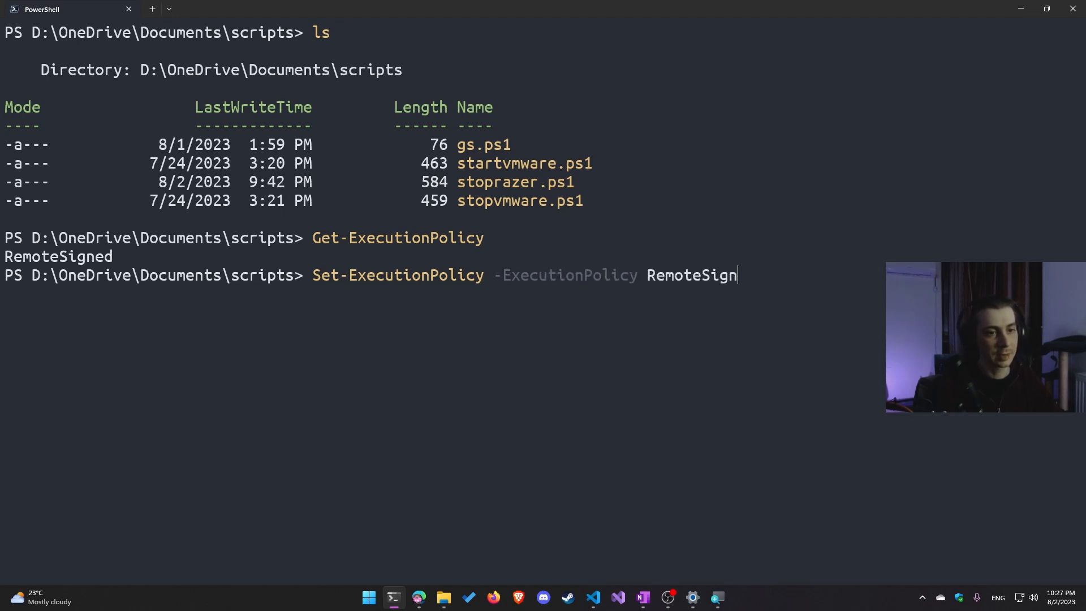
type("ed -")
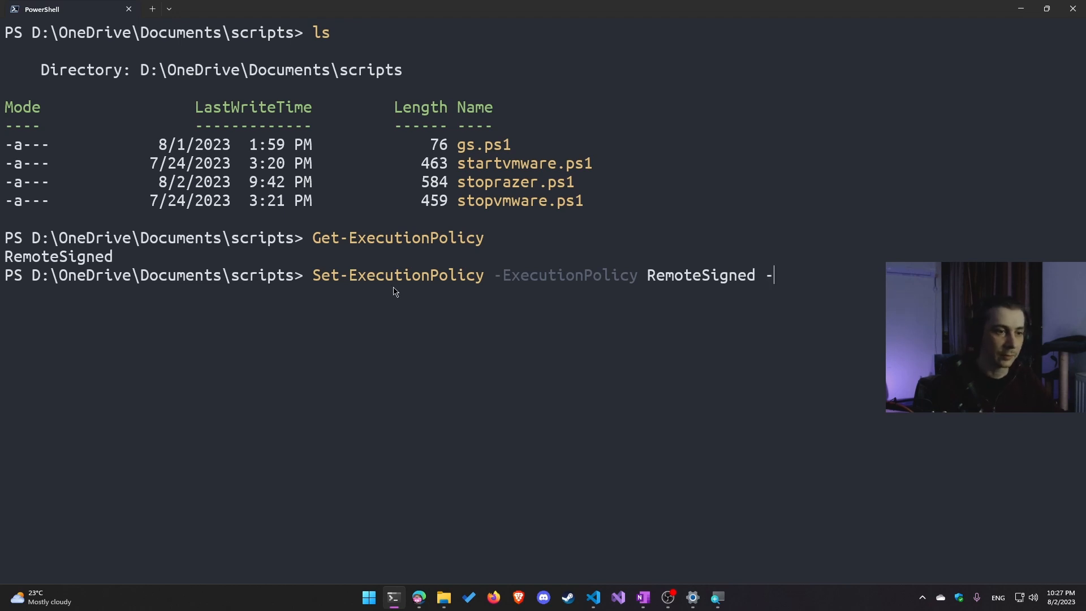
type("Scope")
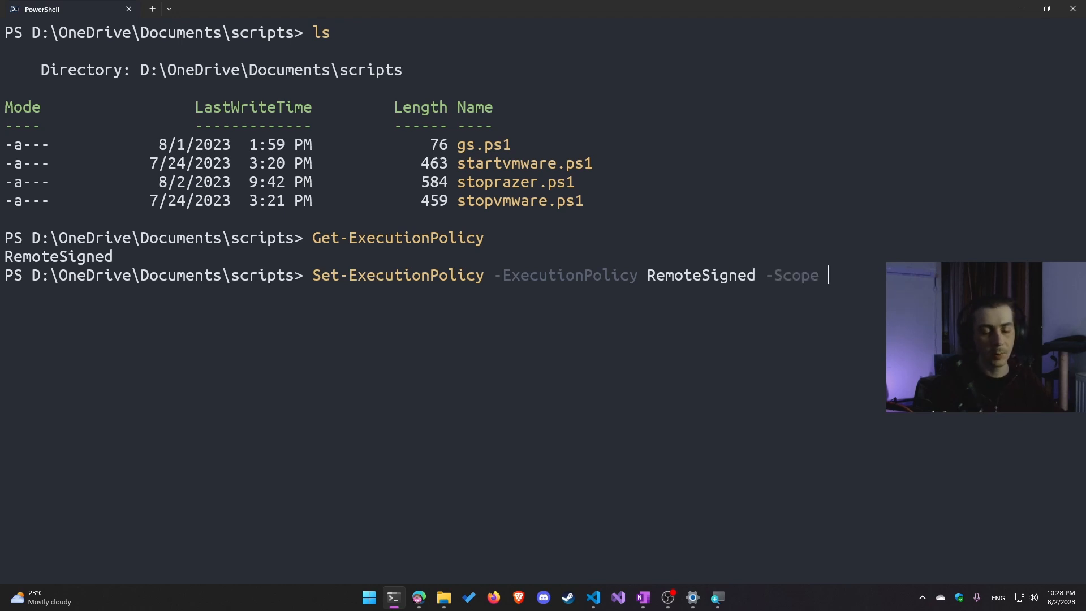
type(" LocalMa")
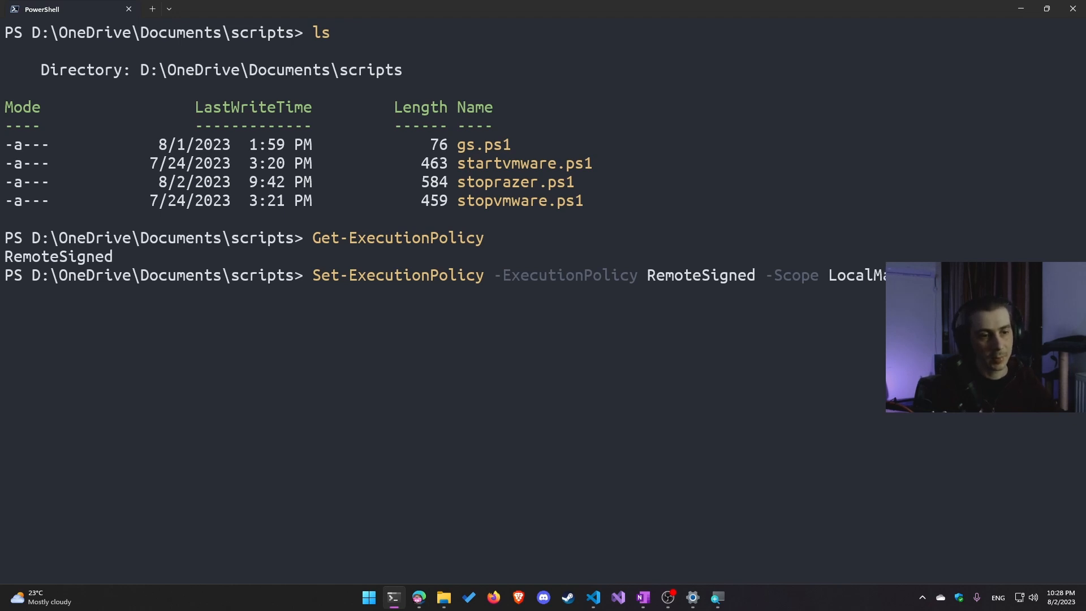
key("Return")
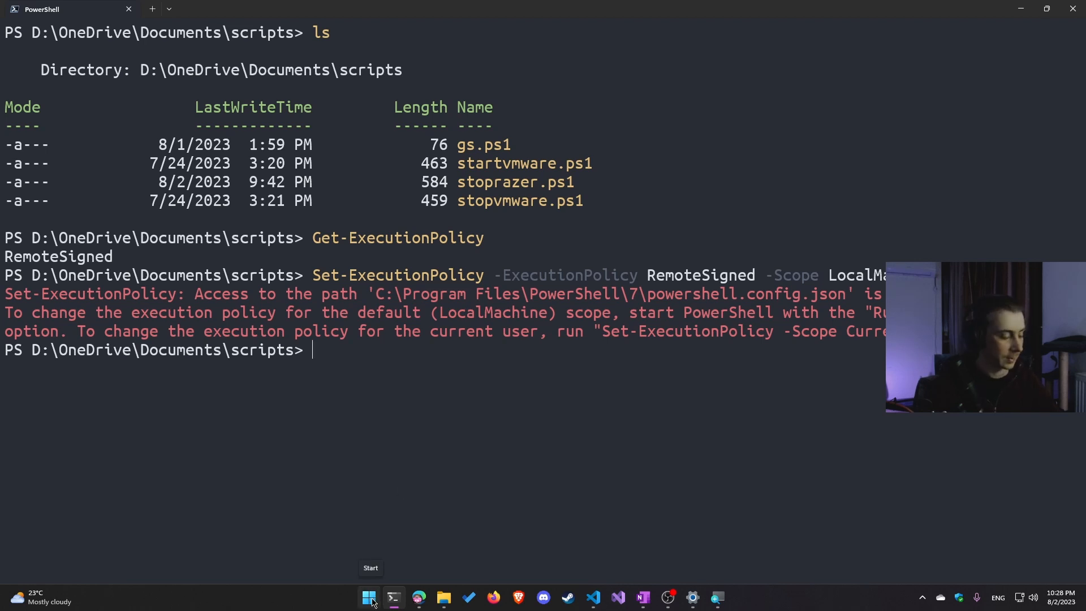
Open a Terminal with administrator rights and list the scripts folder with ls.
right_click(370, 595)
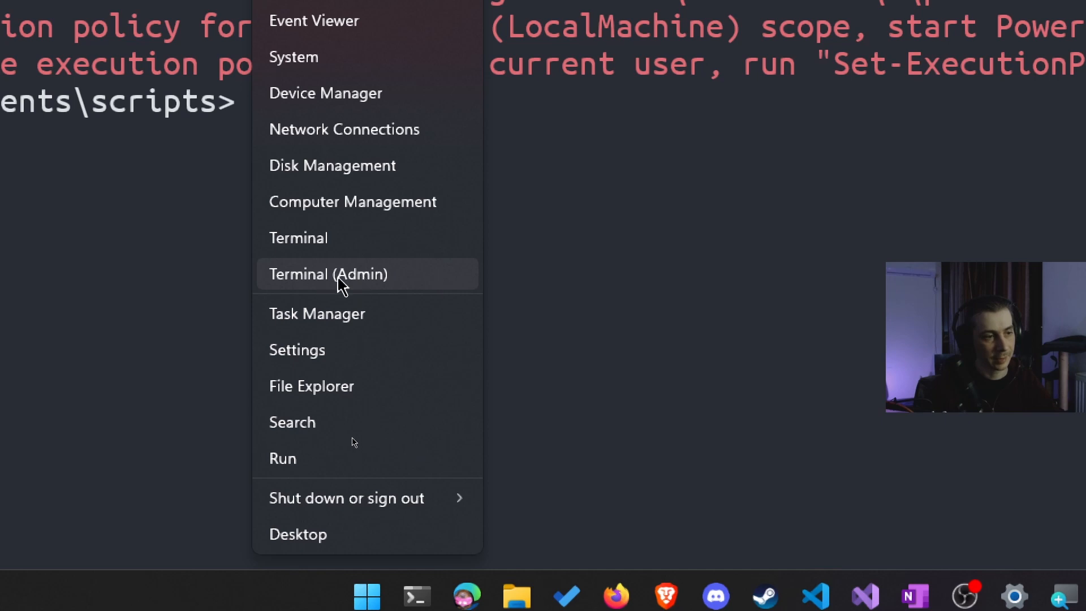
left_click(848, 244)
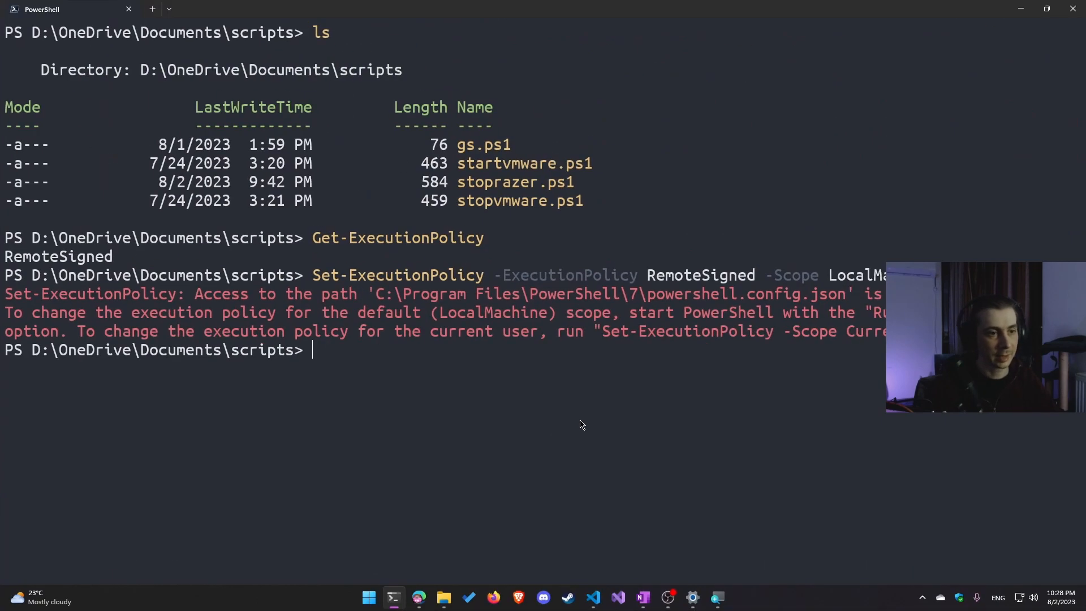
right_click(394, 596)
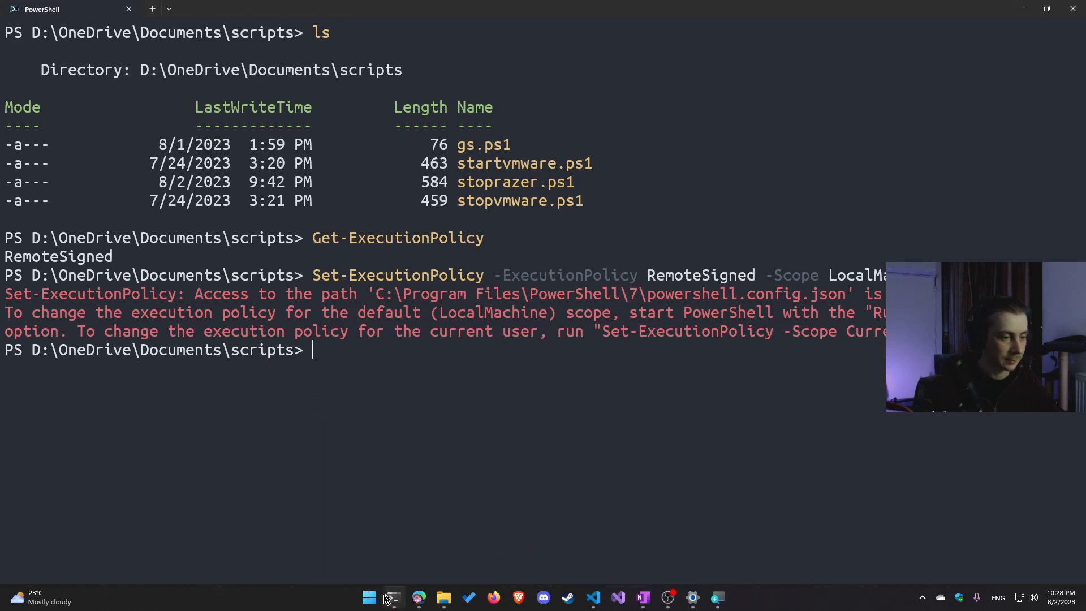
right_click(368, 597)
left_click(376, 439)
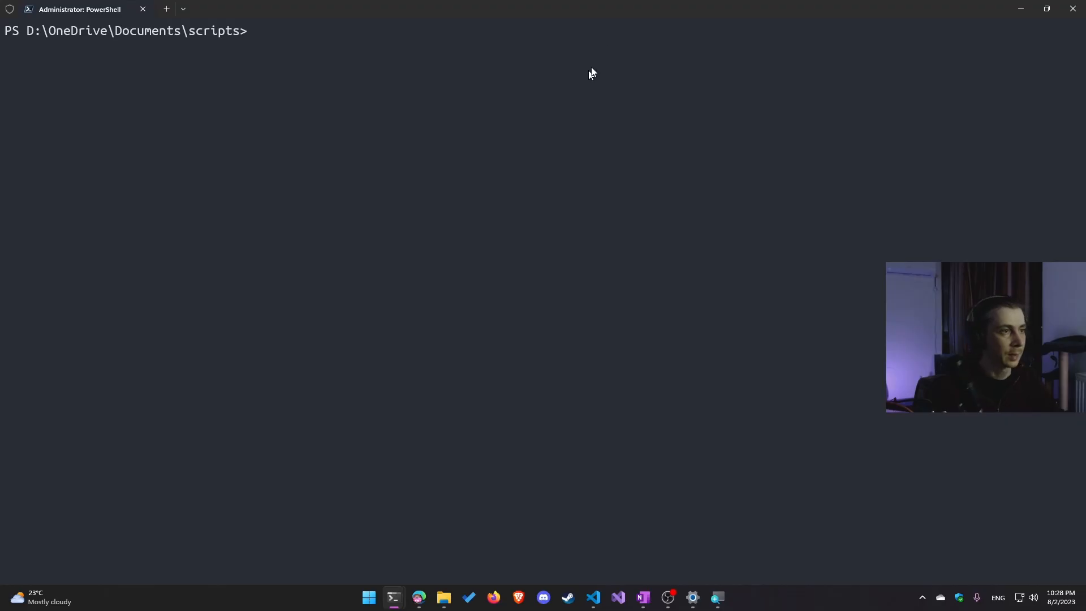
type("ls")
key("Return")
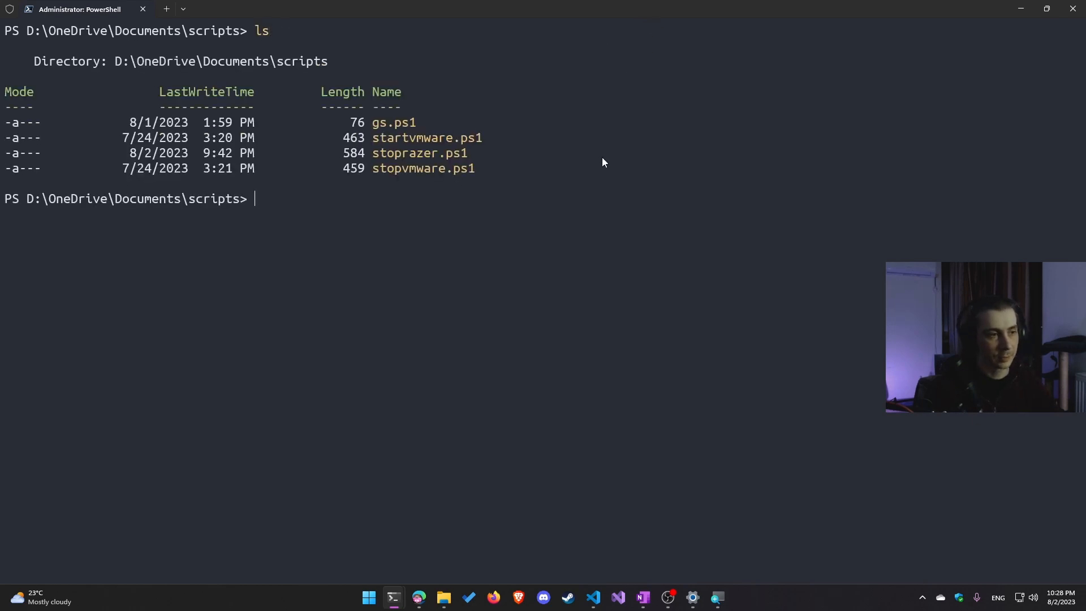
List the Razer services by running Get-Service -DisplayName razer* without the Select-Object part.
type("G")
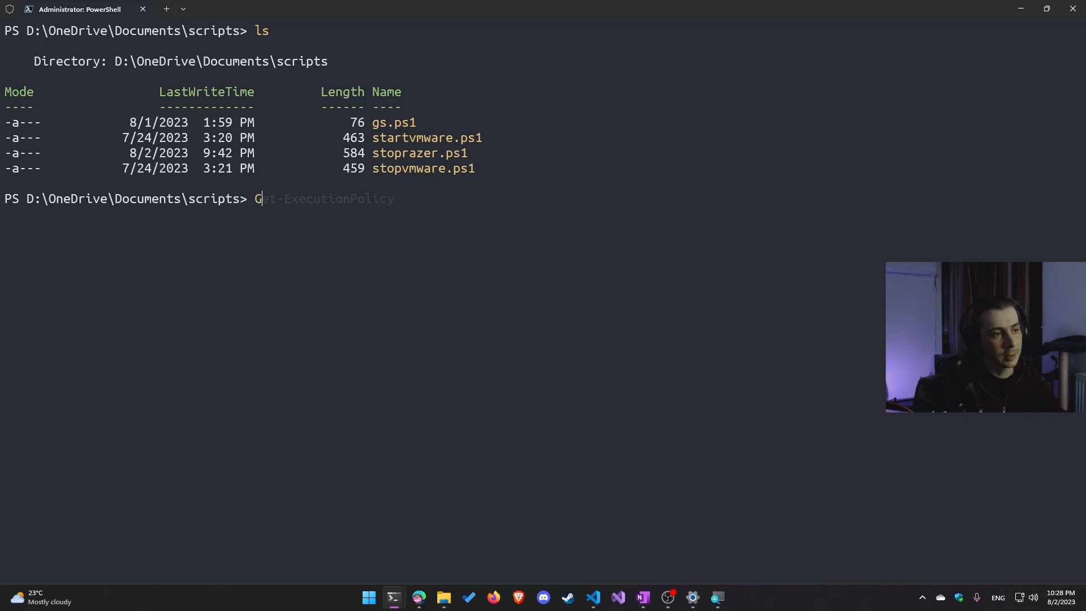
type("et-Ser")
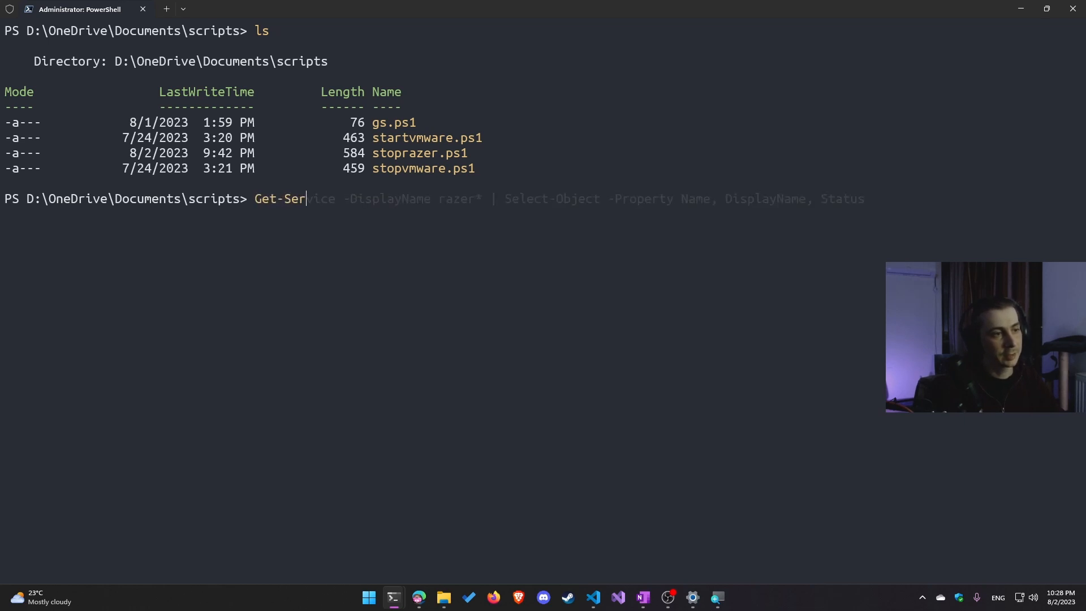
key("Right")
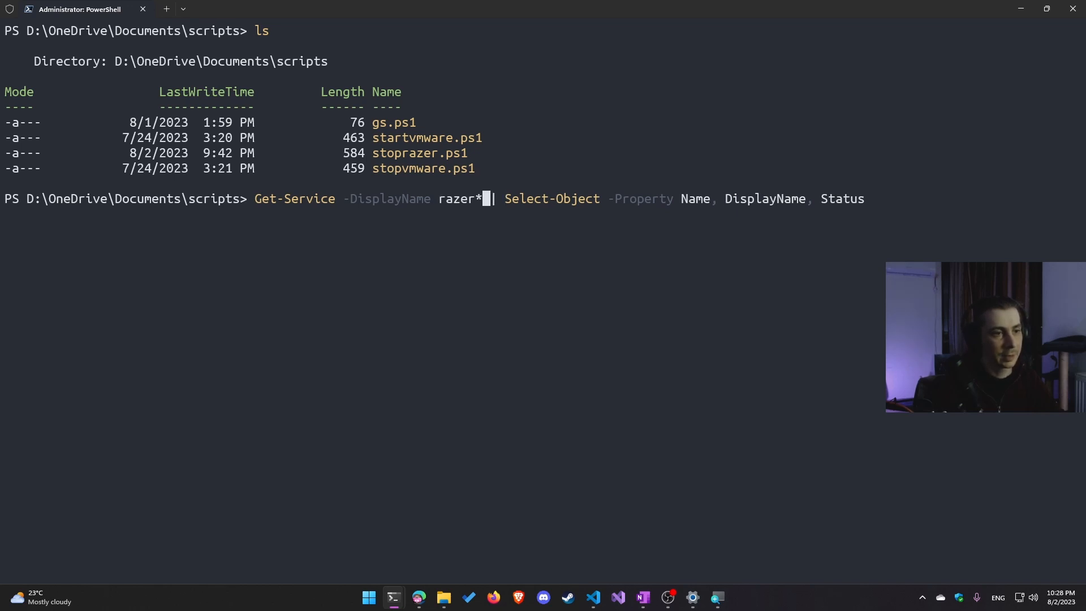
key("shift+End")
key("Delete")
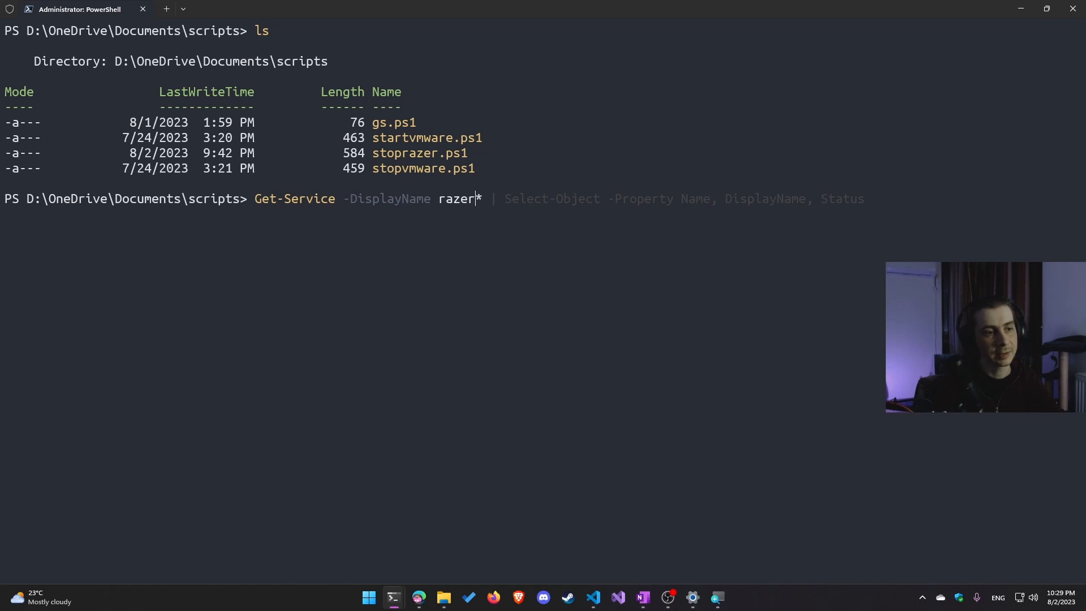
key("shift+Right")
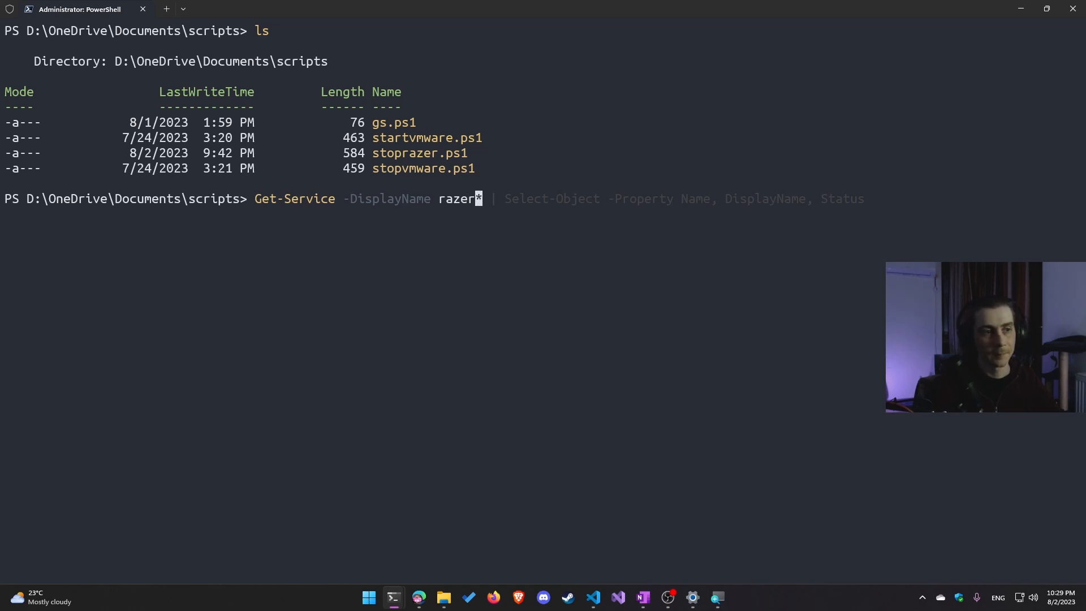
key("Left")
key("Left")
key("shift+Right")
key("shift+Right")
key("shift+Right")
key("shift+Right")
key("shift+Right")
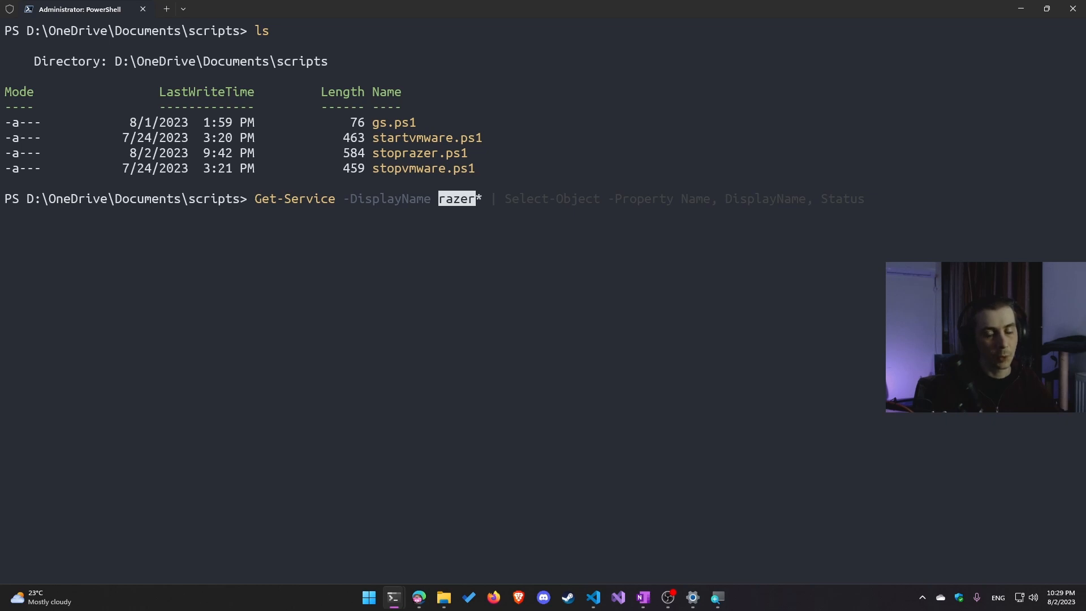
key("Right")
key("shift+Left")
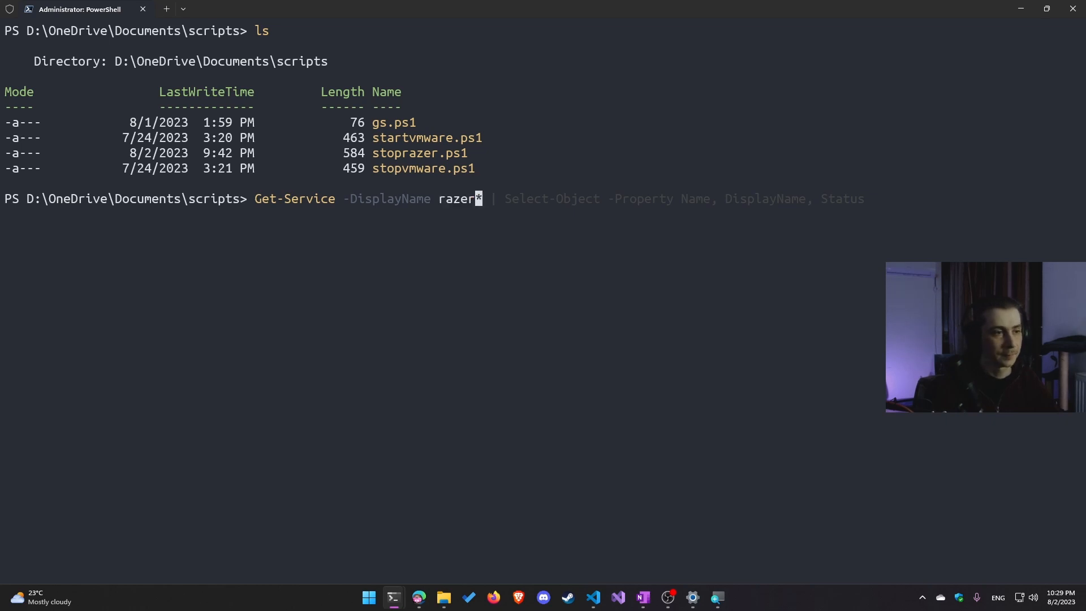
key("Return")
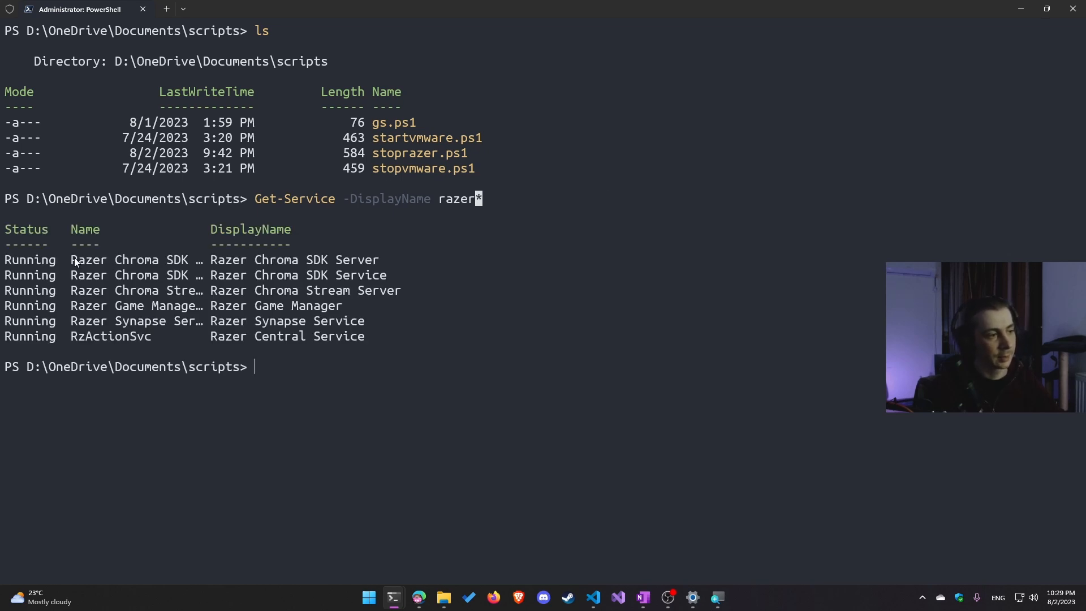
Examine the status, name and display name of the listed Razer services, especially Razer Chroma SDK Server.
left_click_drag(72, 260, 400, 339)
right_click(415, 334)
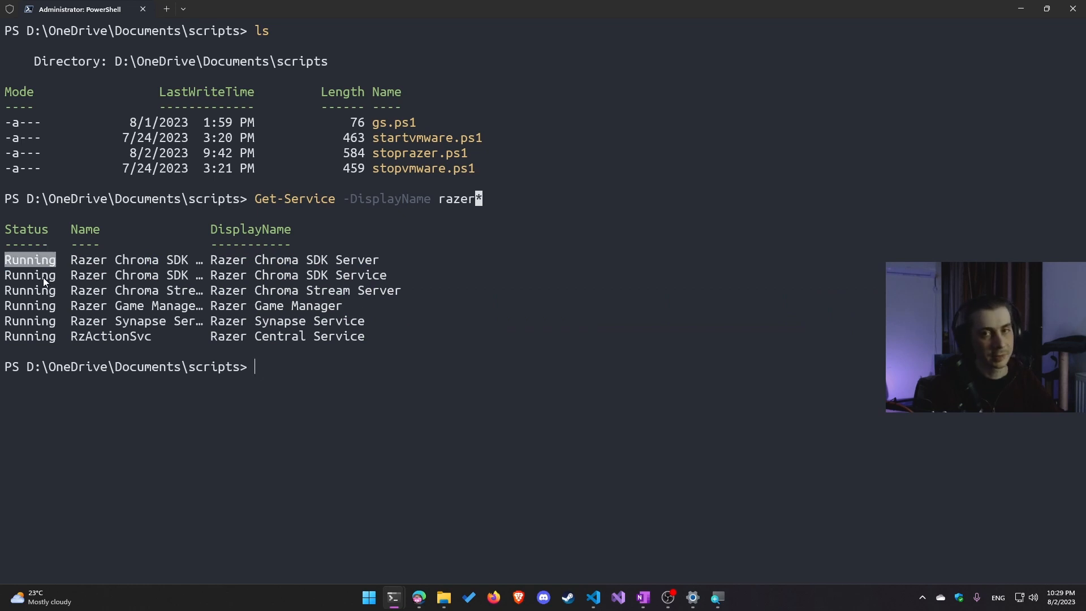
left_click(125, 267)
left_click_drag(72, 260, 195, 262)
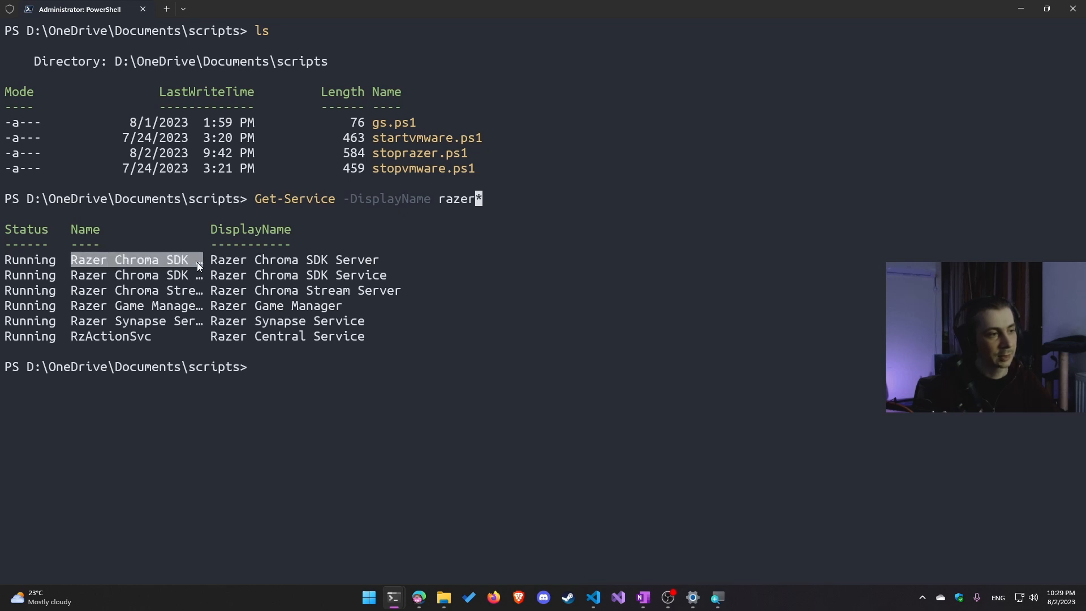
left_click(239, 262)
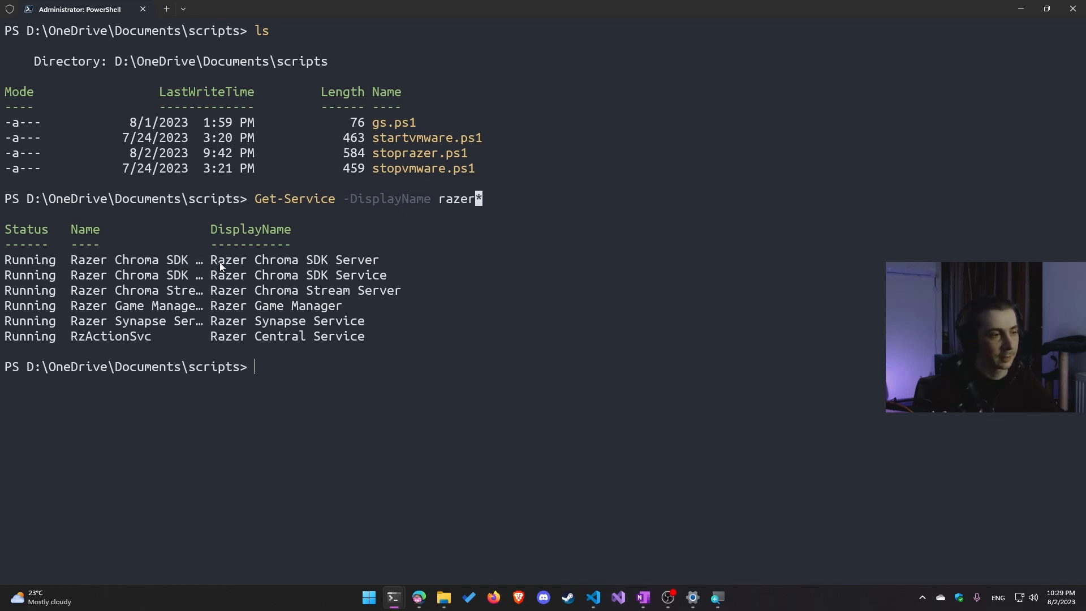
left_click_drag(214, 260, 375, 260)
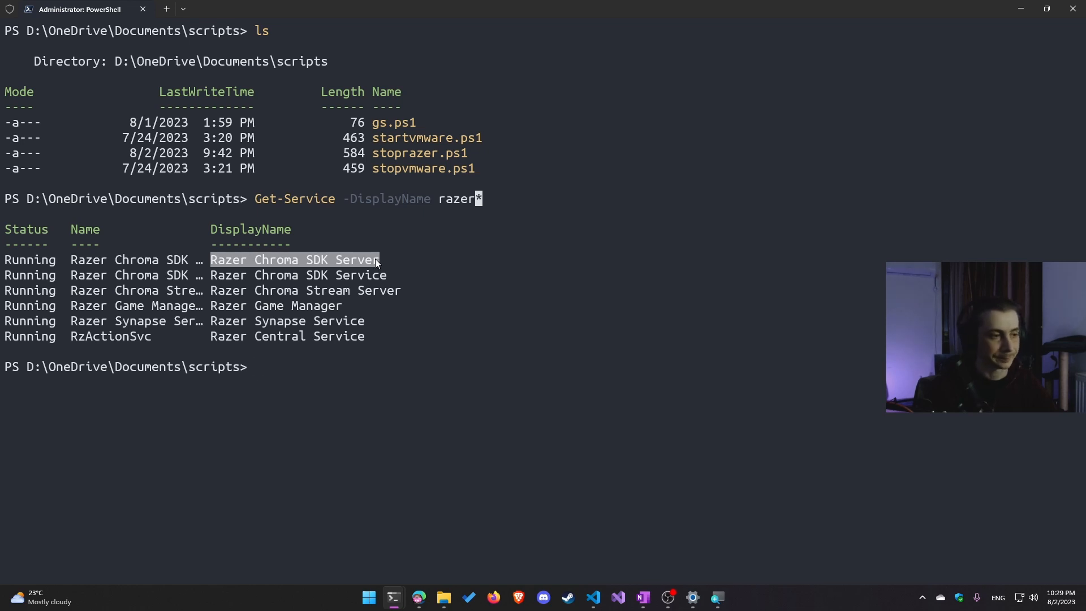
left_click(435, 318)
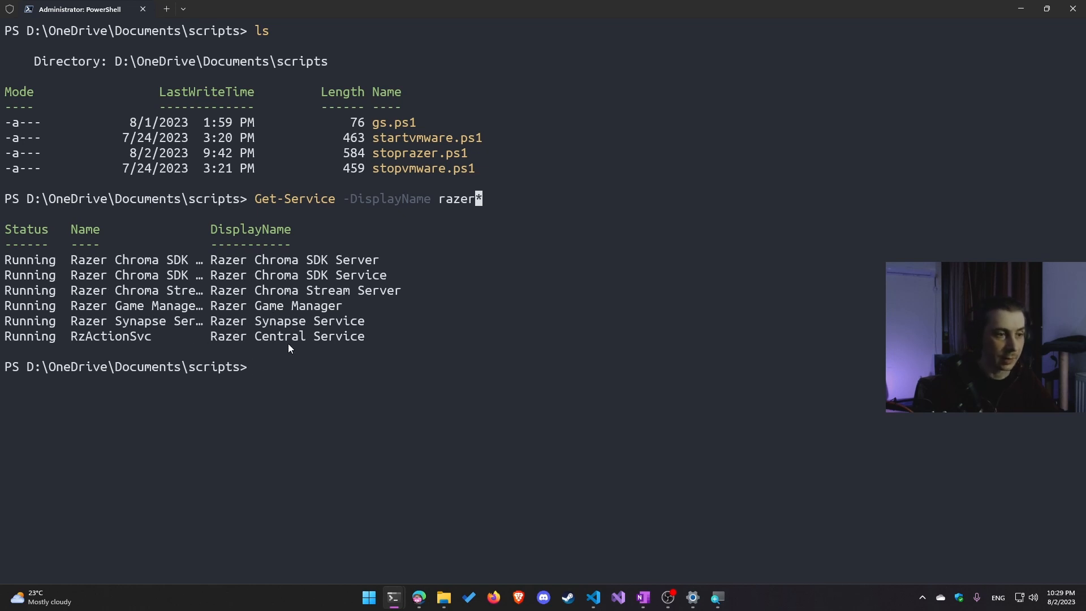
Recall the Get-Service -DisplayName razer* command and extend it with | Select-Object -Property Name, DisplayName, Status, without running it.
key("Up")
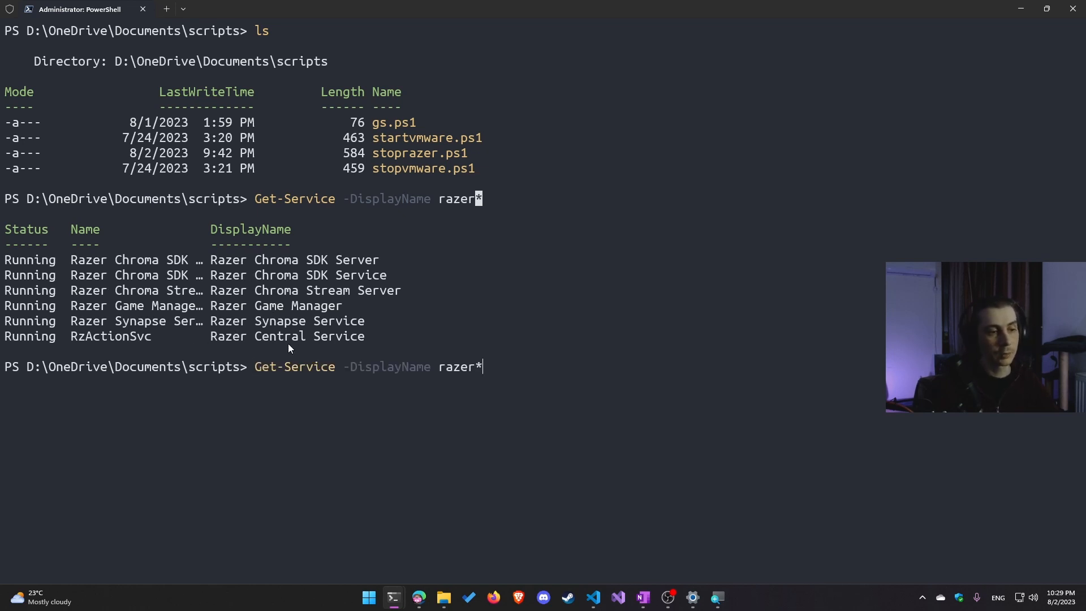
key("Up")
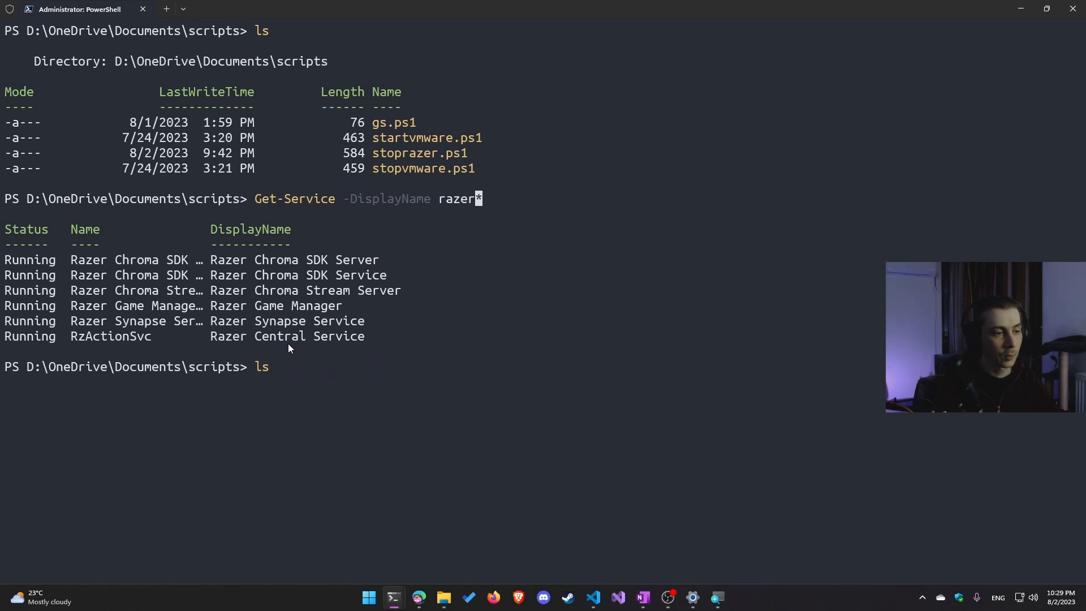
key("Escape")
key("Up")
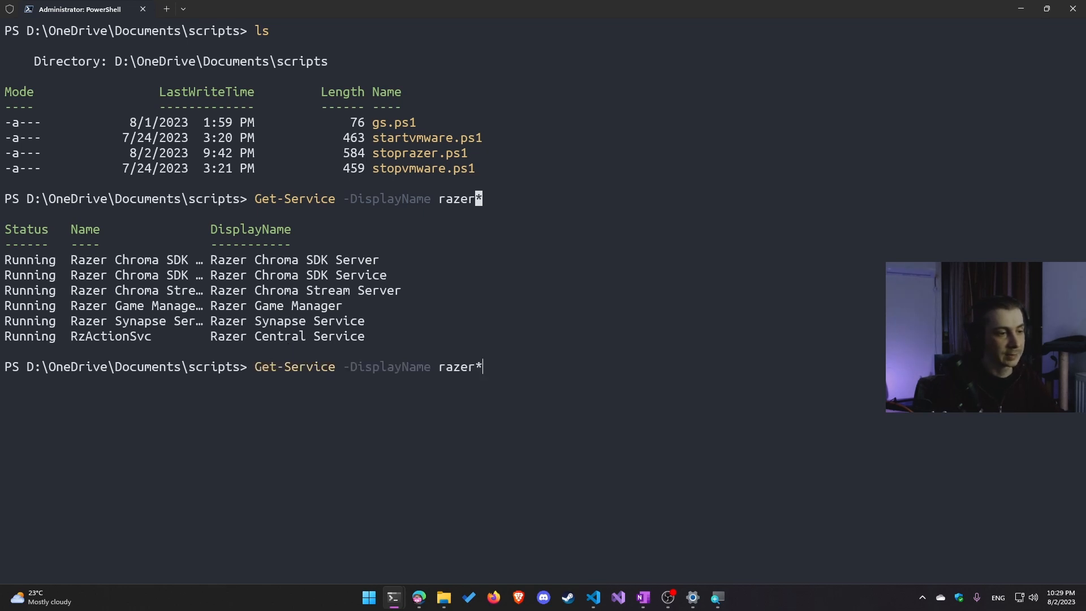
key("Right")
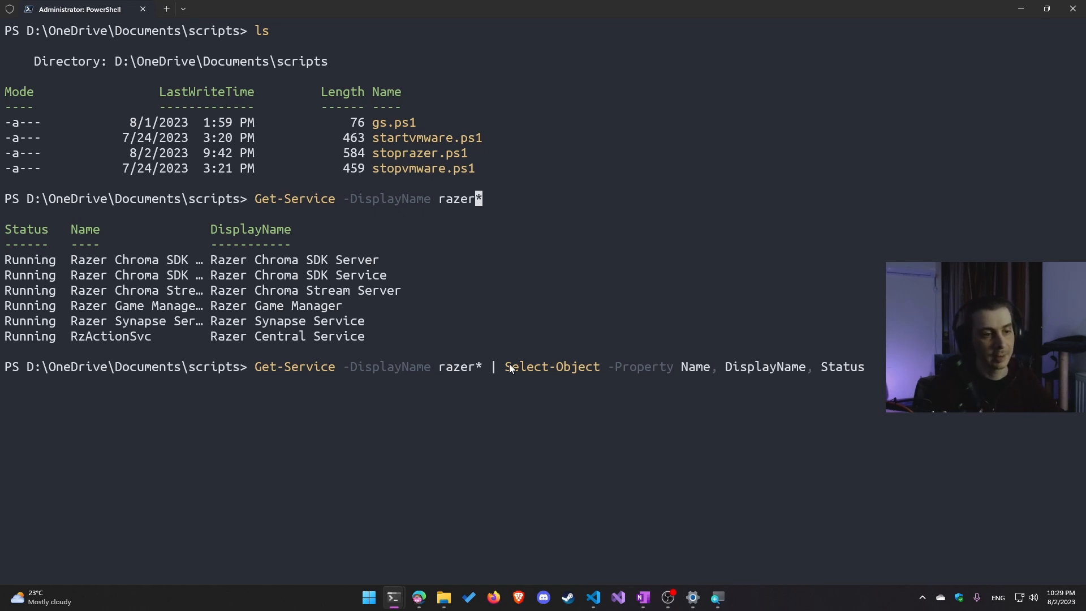
Examine how the pipe hands the Razer service list from Get-Service to Select-Object and its Name, DisplayName and Status properties.
left_click_drag(504, 368, 568, 372)
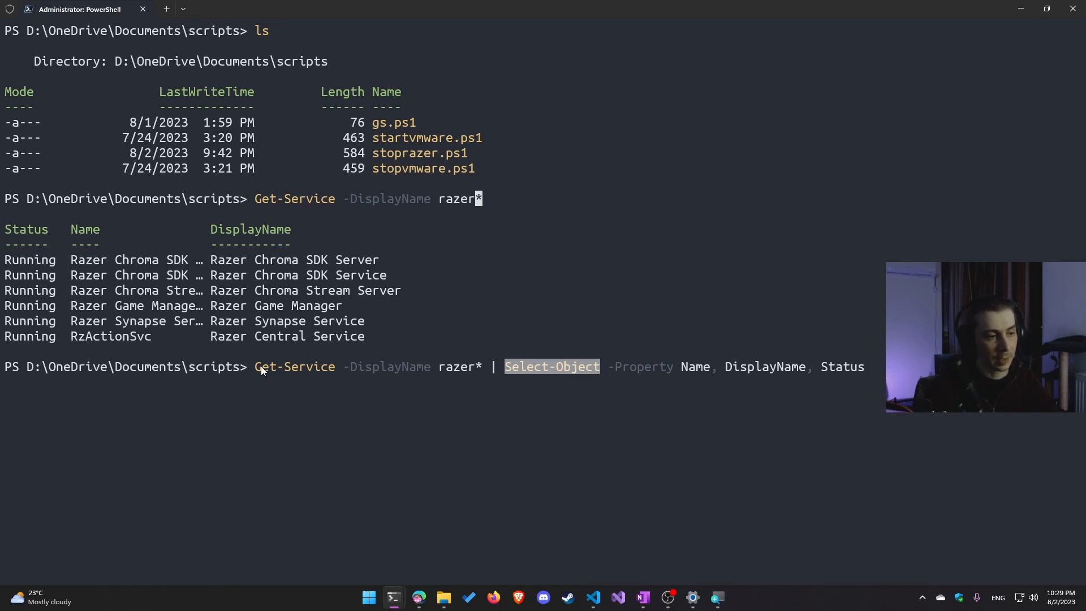
mouse_move(260, 366)
left_mouse_down()
mouse_move(496, 365)
mouse_move(258, 367)
left_mouse_up()
right_click(491, 364)
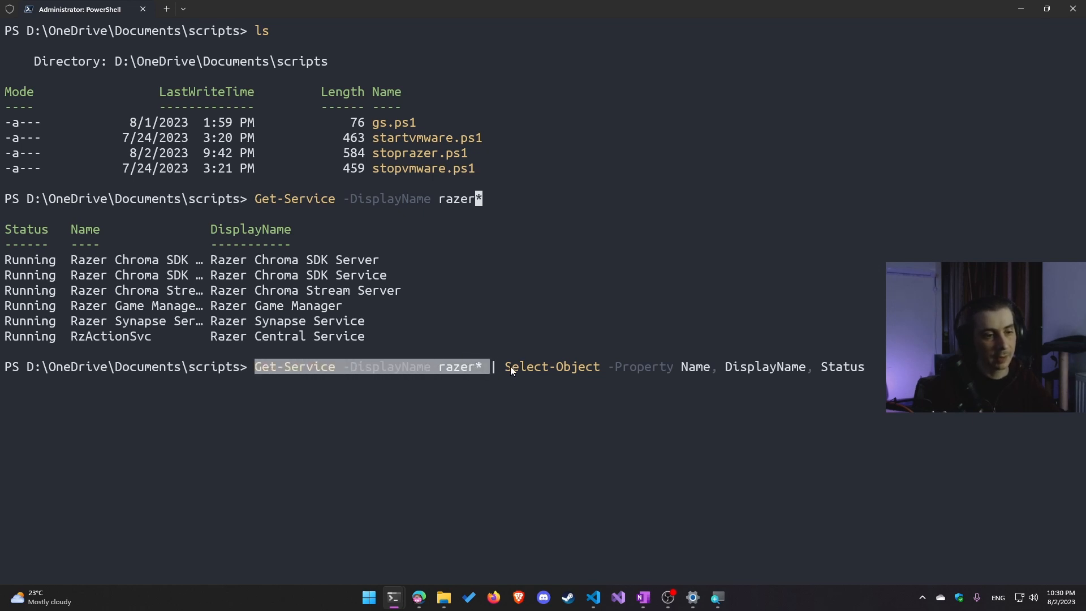
left_click_drag(506, 365, 873, 373)
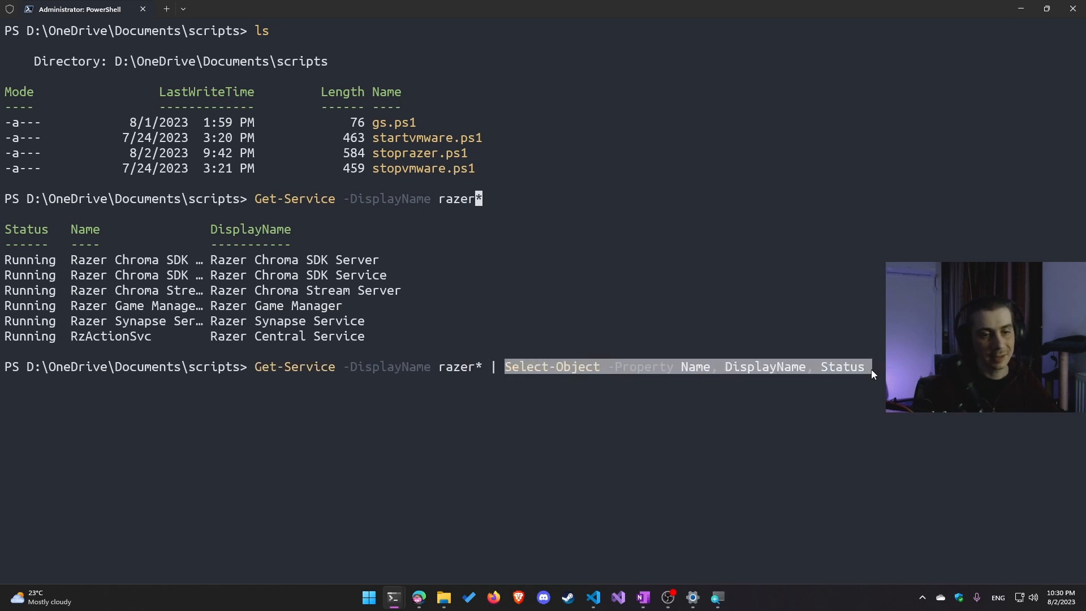
left_click(403, 333)
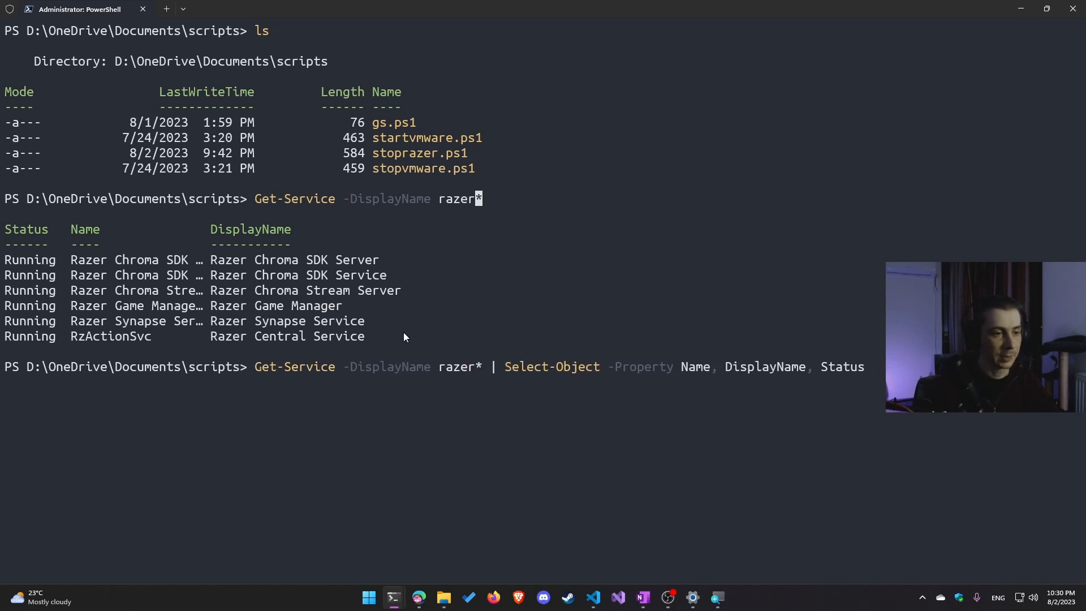
left_click_drag(397, 338, 4, 259)
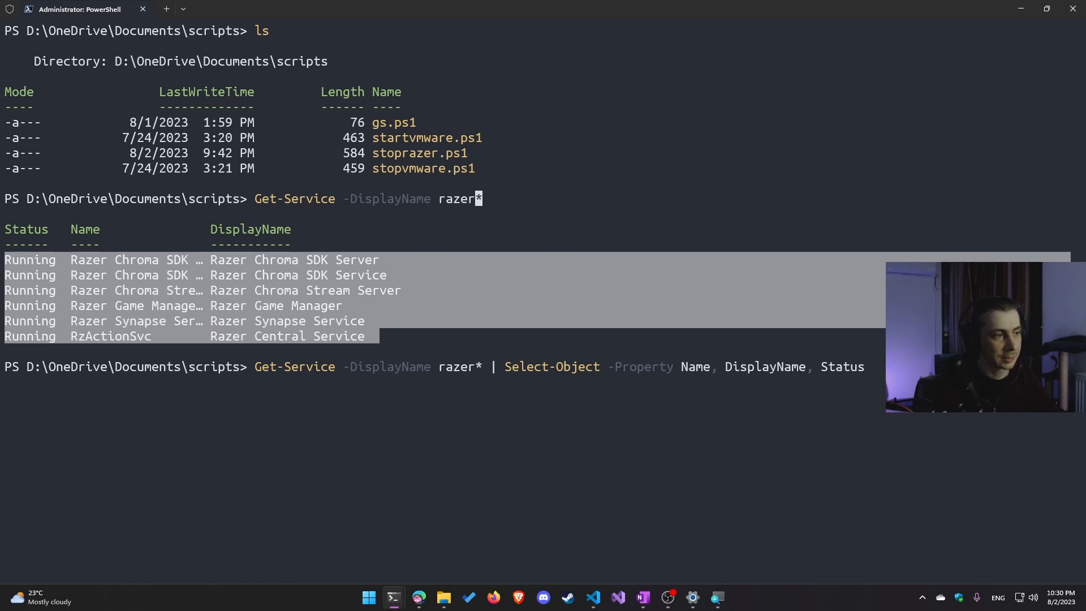
left_click(481, 363)
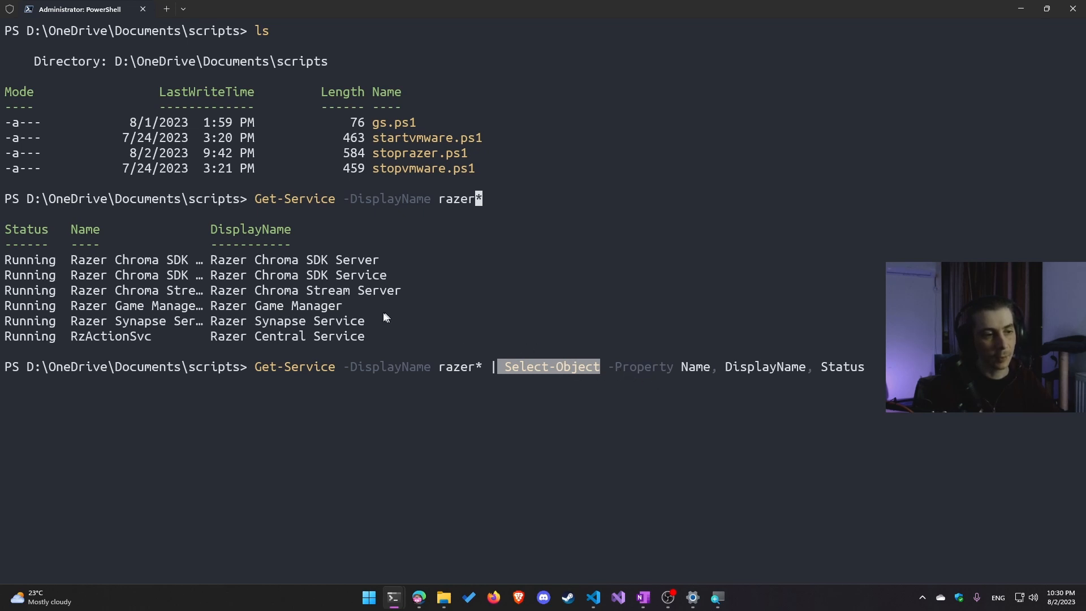
left_click_drag(394, 337, 31, 259)
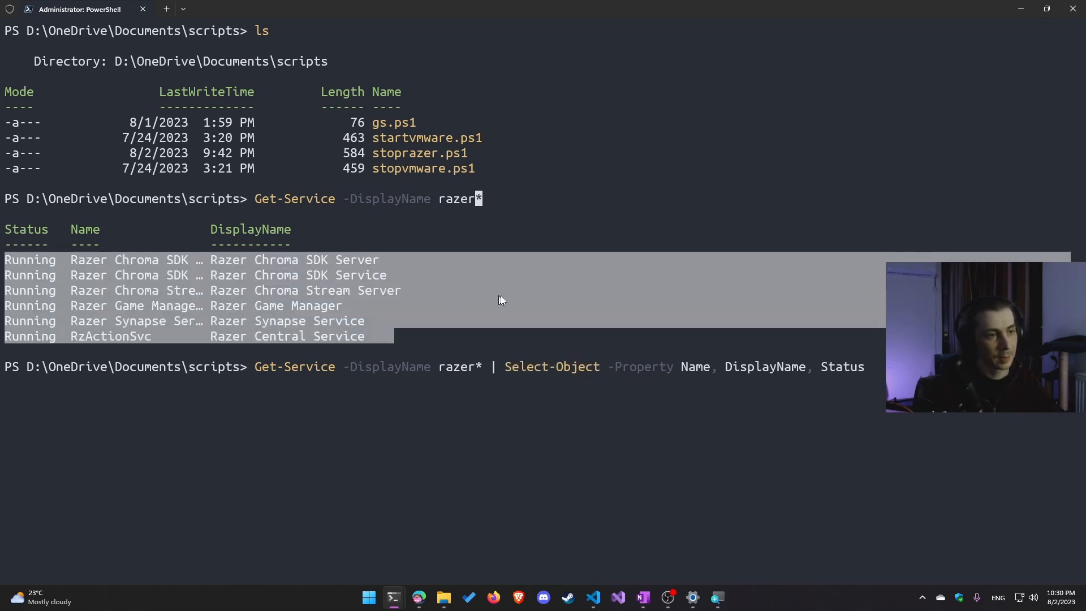
left_click(579, 314)
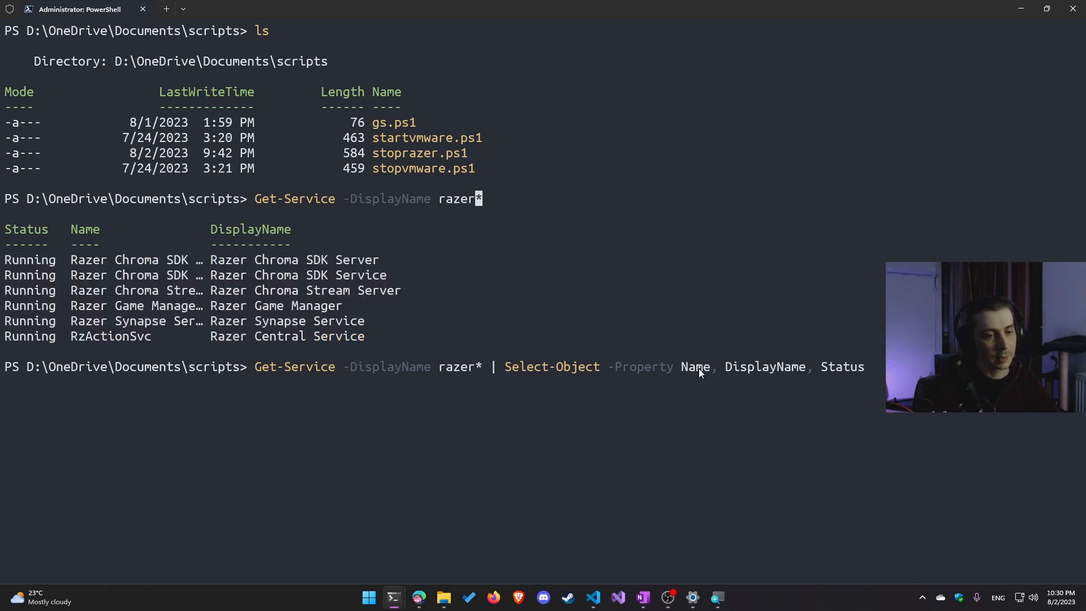
double_click(773, 371)
double_click(831, 368)
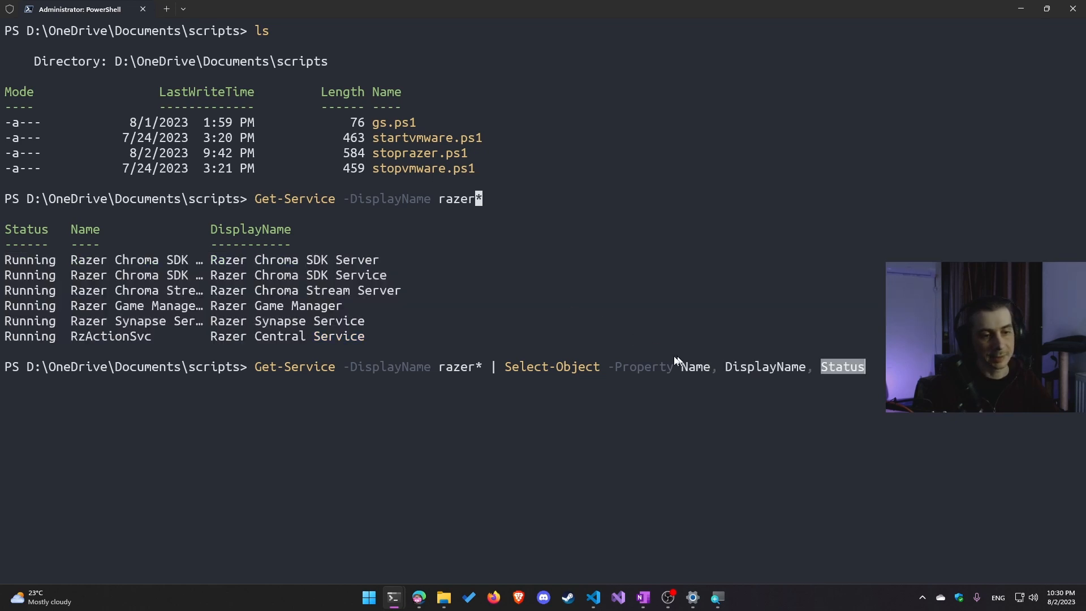
Run the piped Get-Service command to list the Razer services with only their Name, DisplayName and Status.
left_click(884, 369)
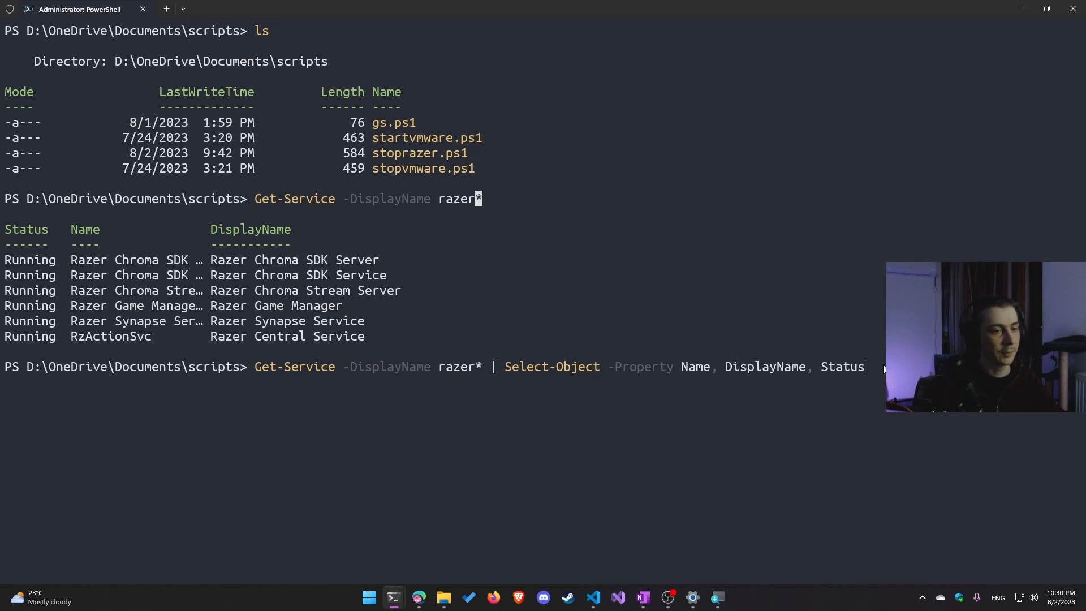
key("Return")
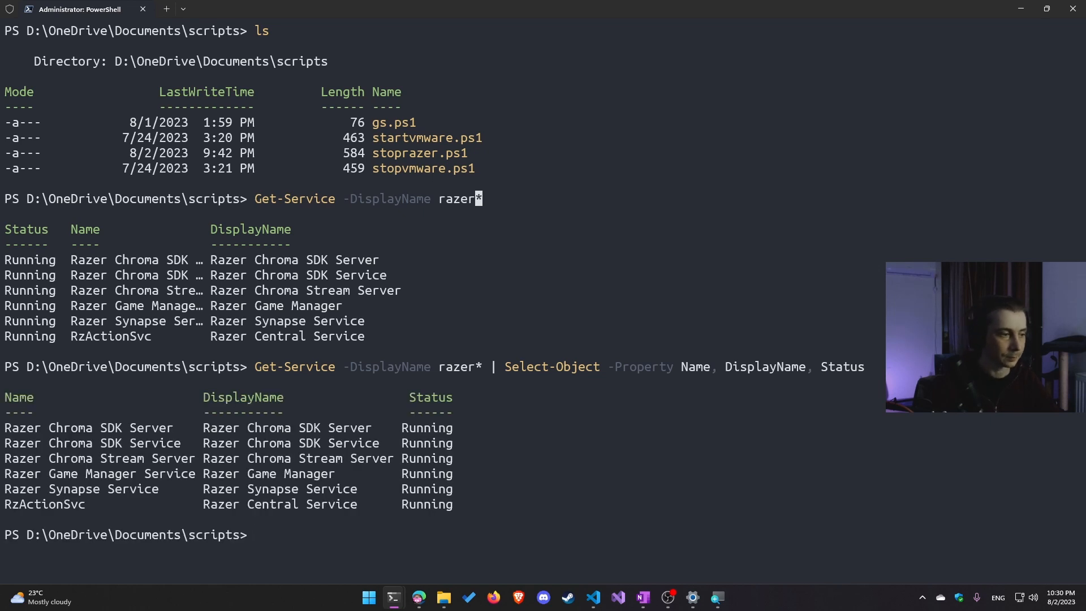
Examine the Name, DisplayName and Status columns in the Select-Object output and the rows of Razer services.
double_click(24, 401)
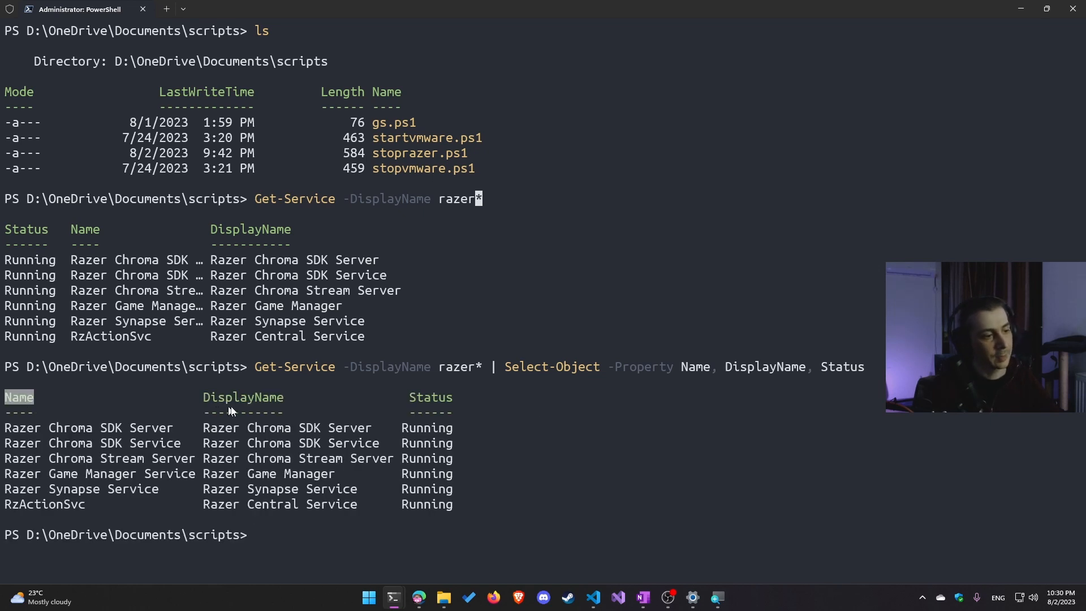
double_click(236, 403)
left_click(426, 401)
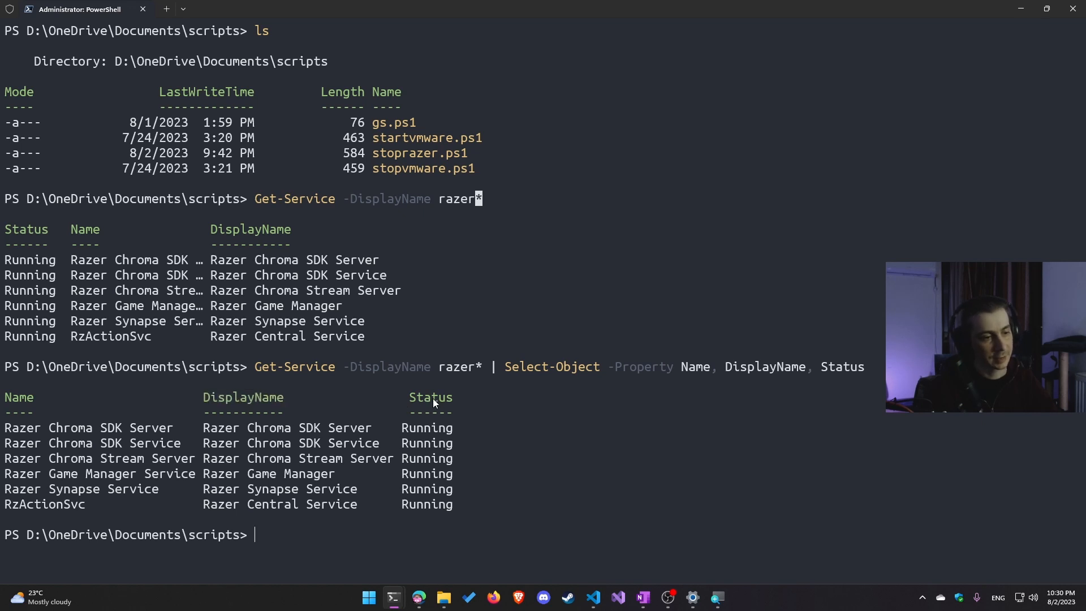
double_click(433, 400)
left_click_drag(403, 428, 468, 505)
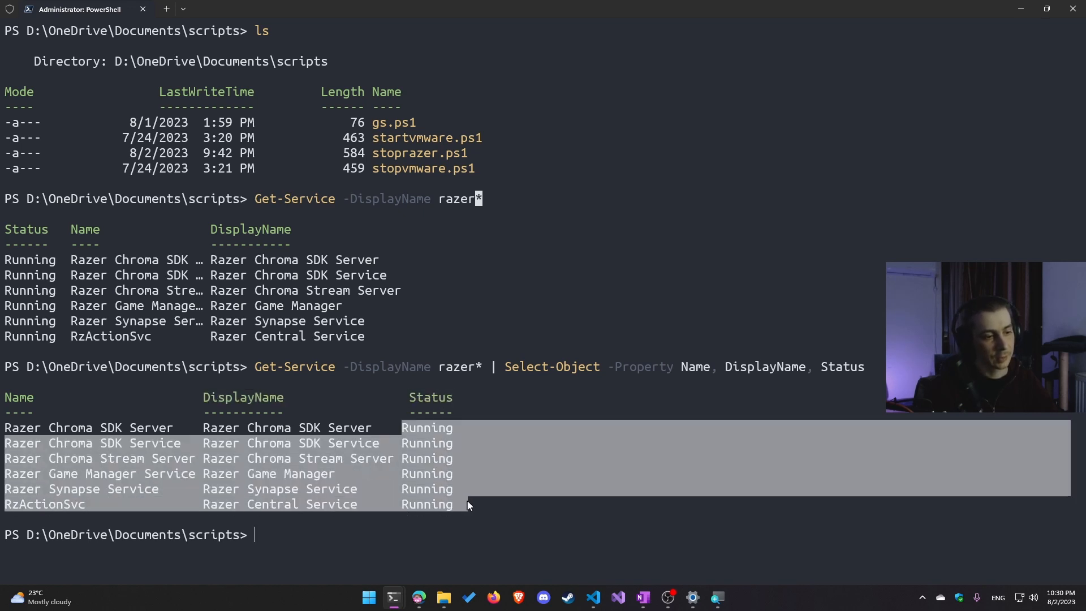
left_click(472, 498)
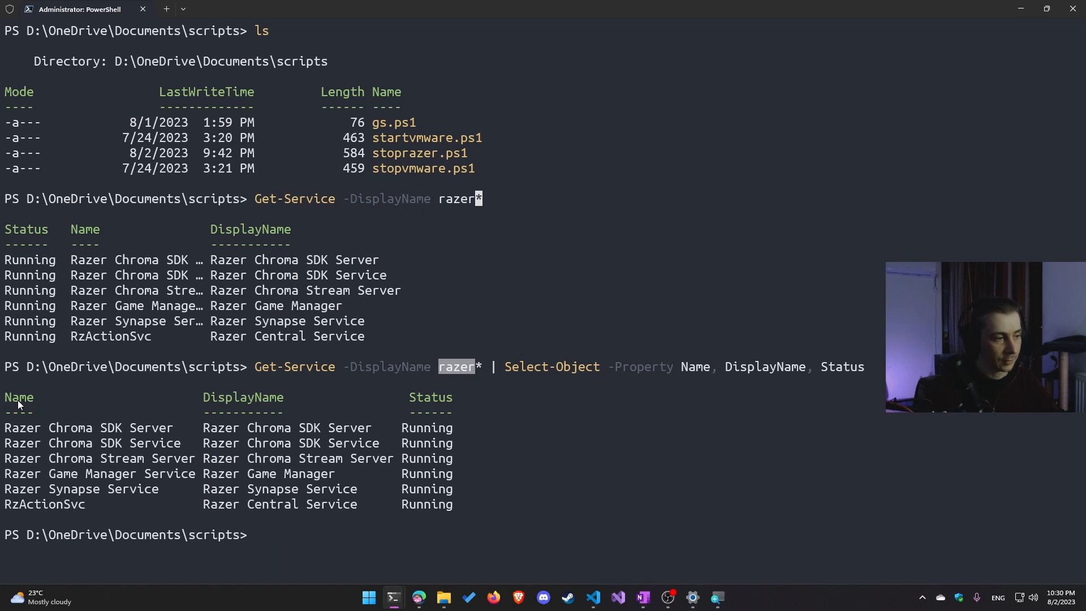
left_click_drag(18, 400, 436, 398)
left_click(487, 398)
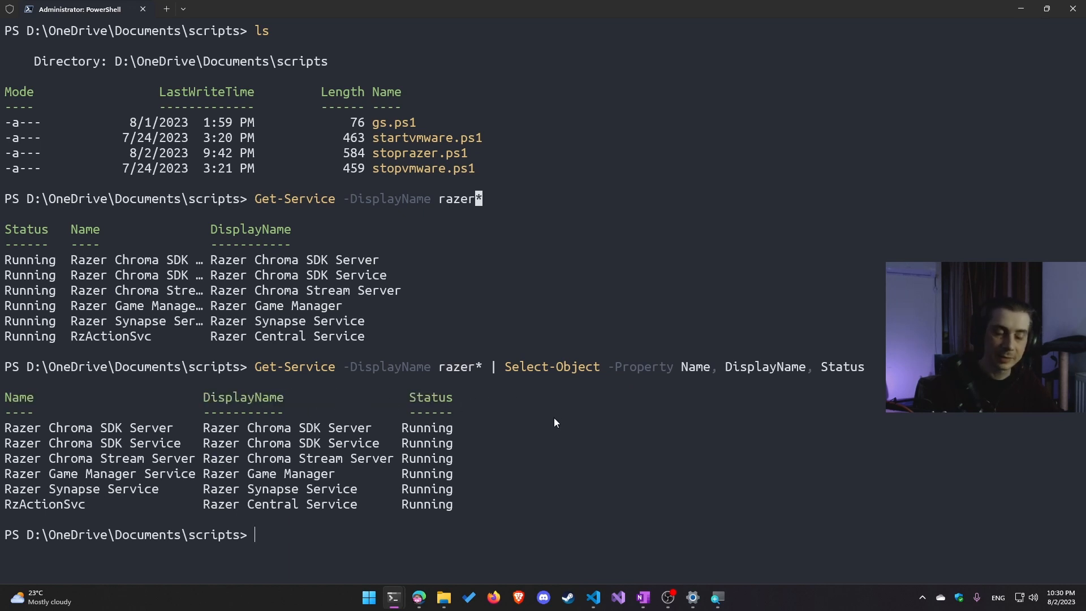
left_click_drag(468, 496, 6, 431)
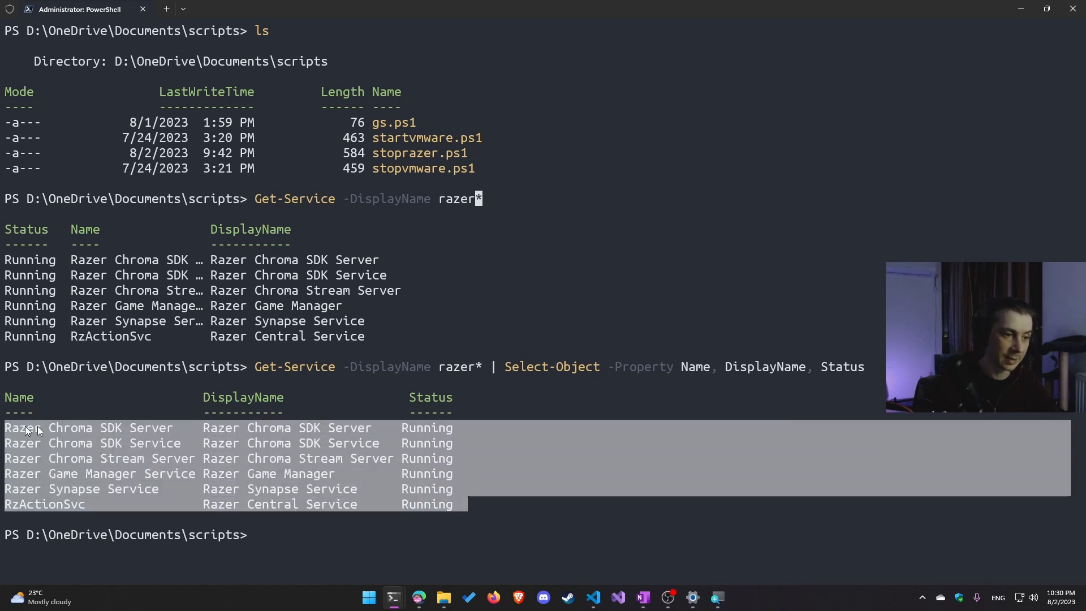
left_click(595, 424)
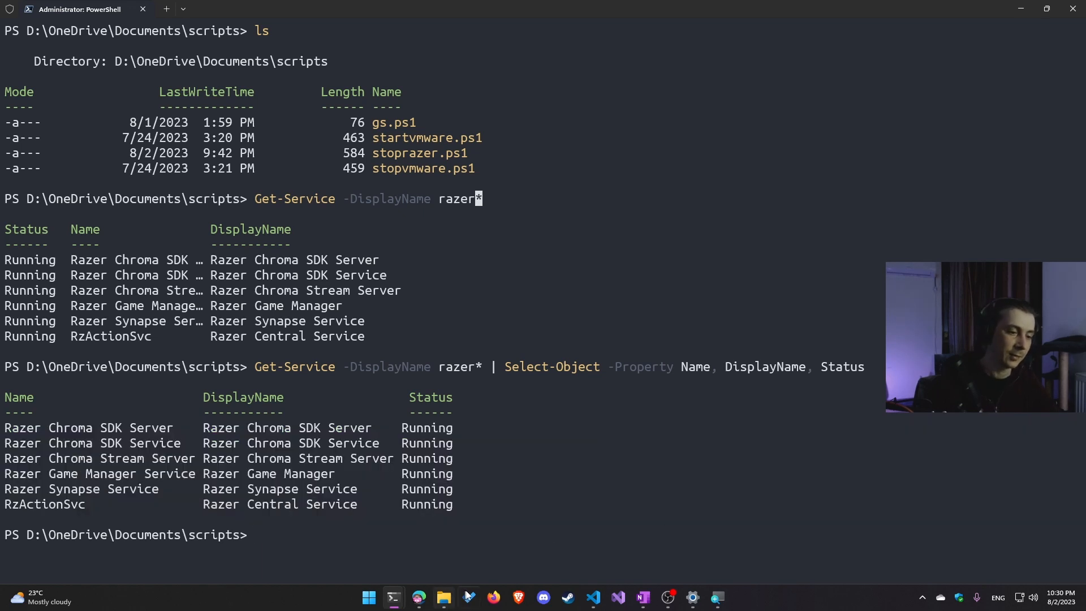
Switch to Visual Studio Code and examine the administrator check and the $services assignment on line 6 of stoprazer.ps1.
left_click(593, 597)
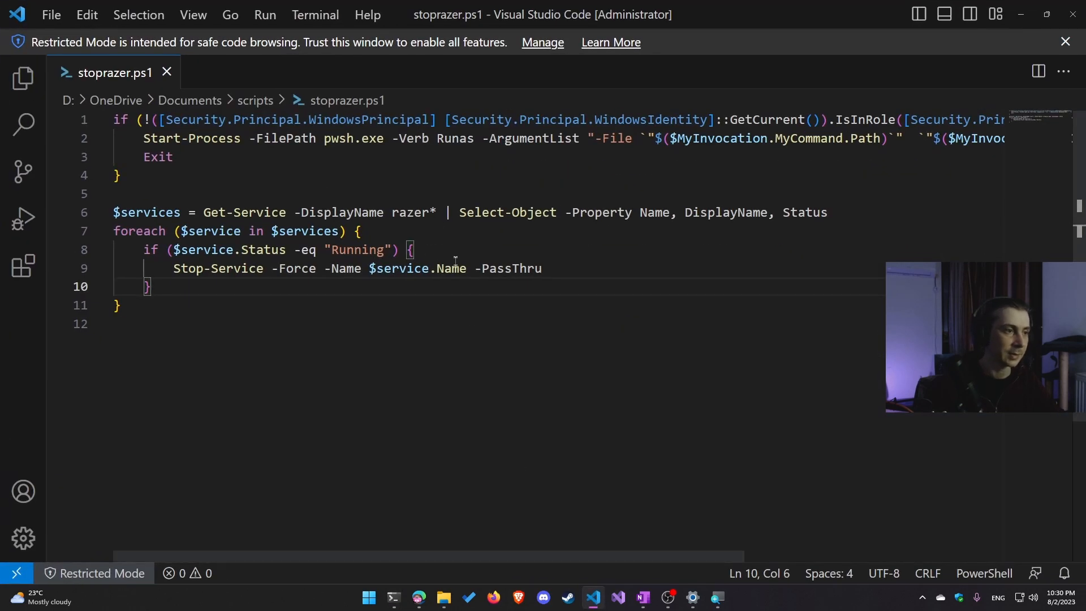
left_click_drag(291, 176, 77, 126)
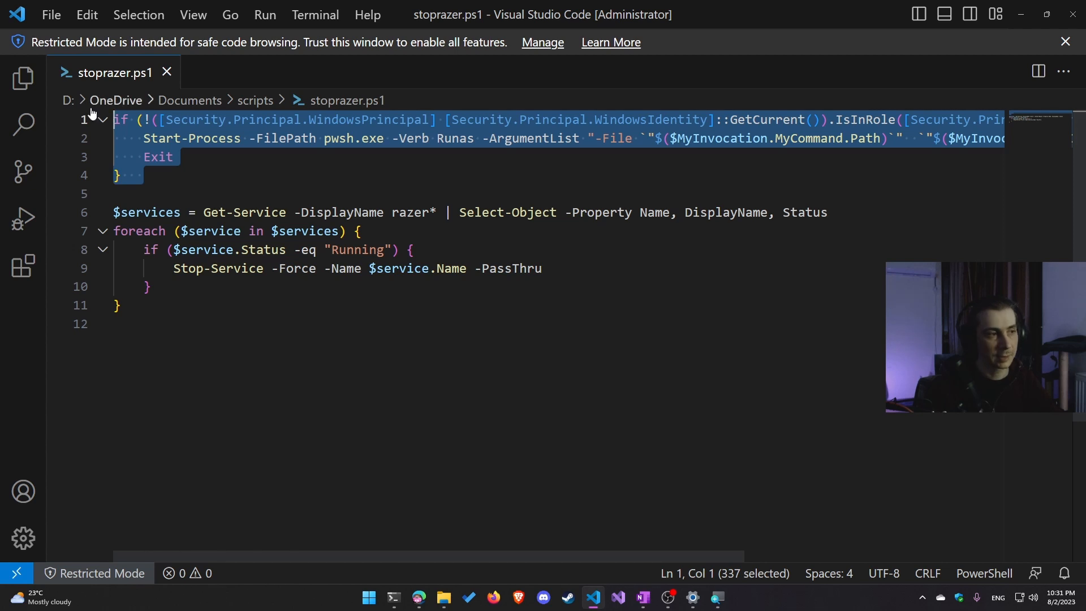
left_click(222, 193)
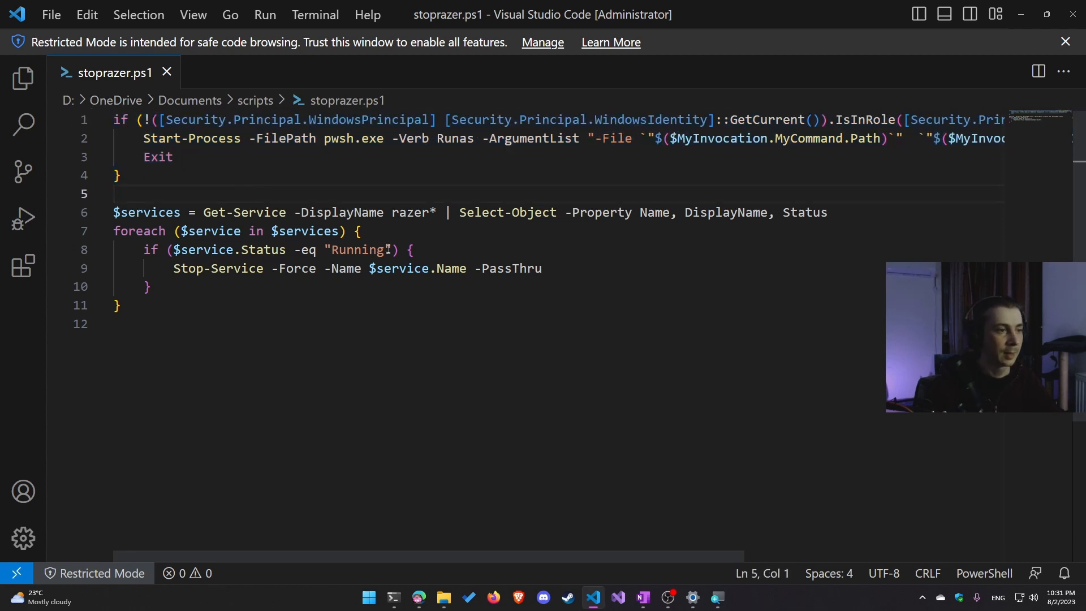
left_click_drag(196, 212, 837, 211)
left_click(512, 212)
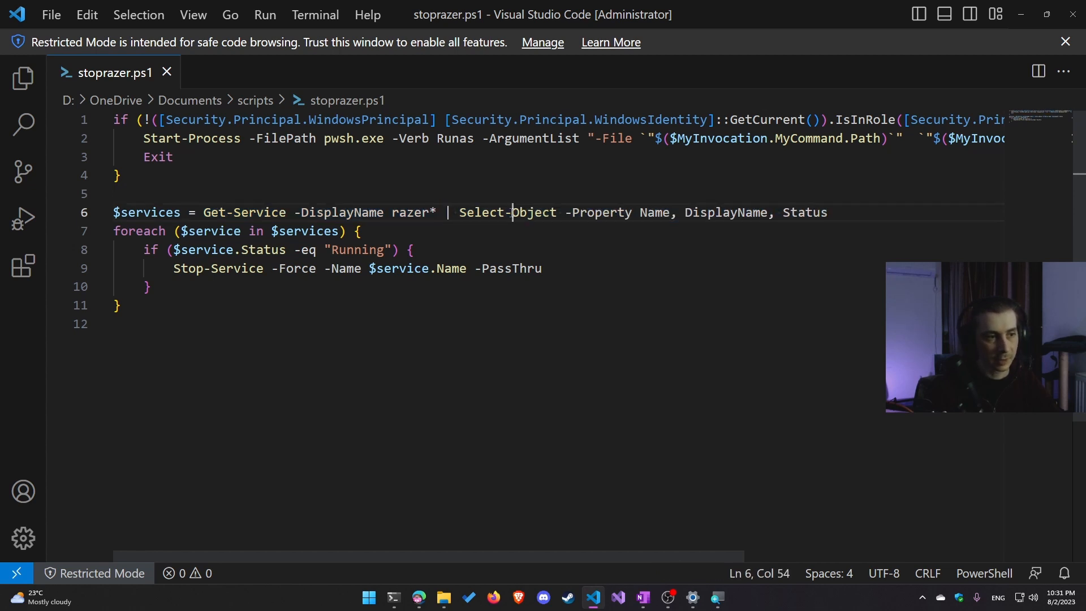
double_click(395, 212)
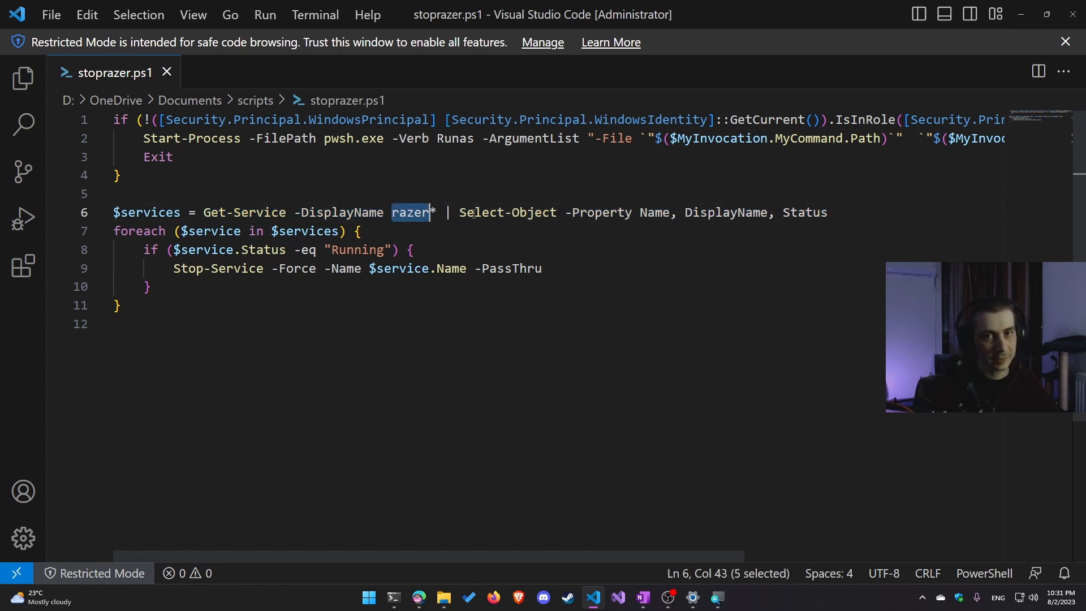
double_click(413, 212)
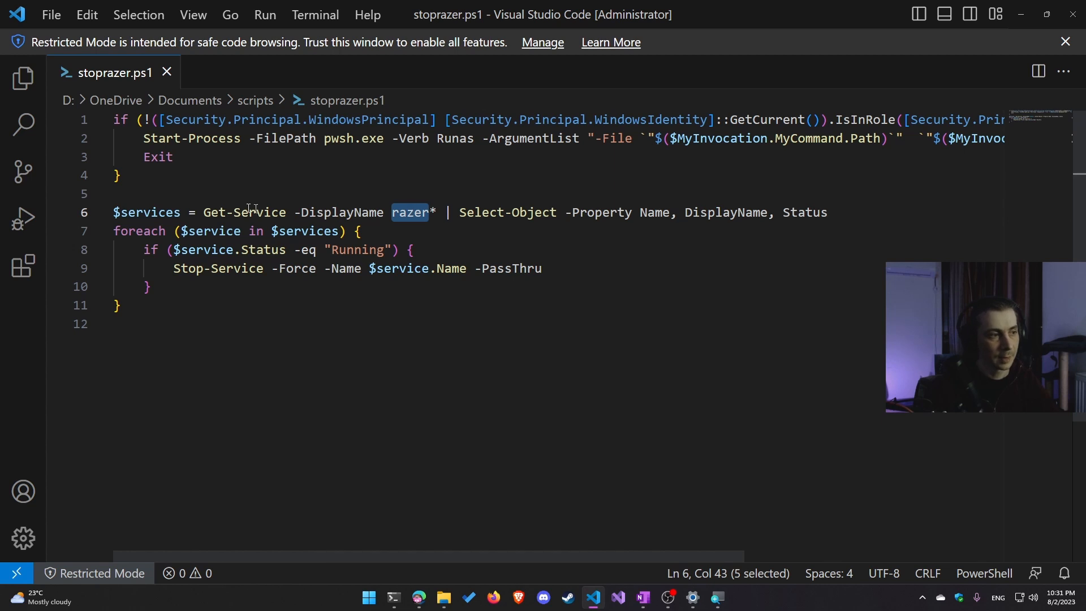
left_click(180, 212)
key("shift+Home")
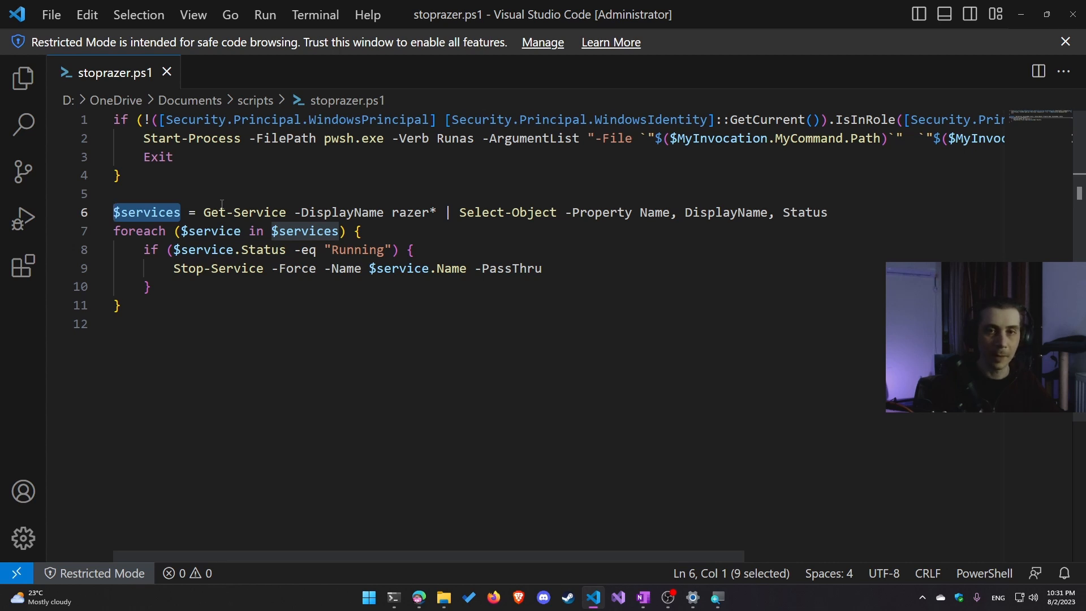
left_click_drag(830, 213, 207, 210)
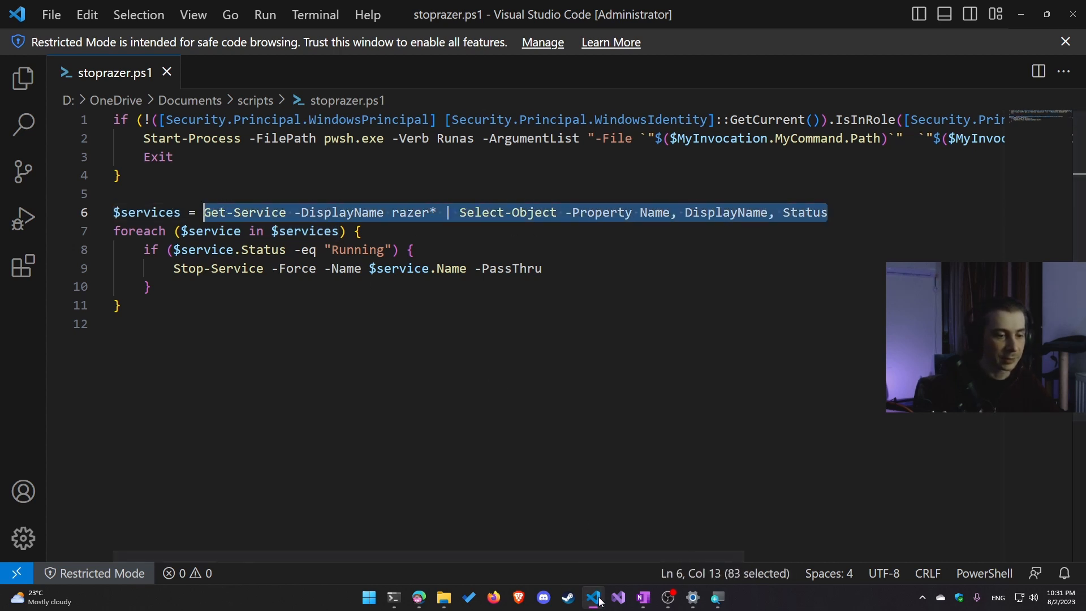
Review the Razer service list in the Terminal, then return to stoprazer.ps1 and inspect the $services variable and its foreach loop.
left_click(716, 604)
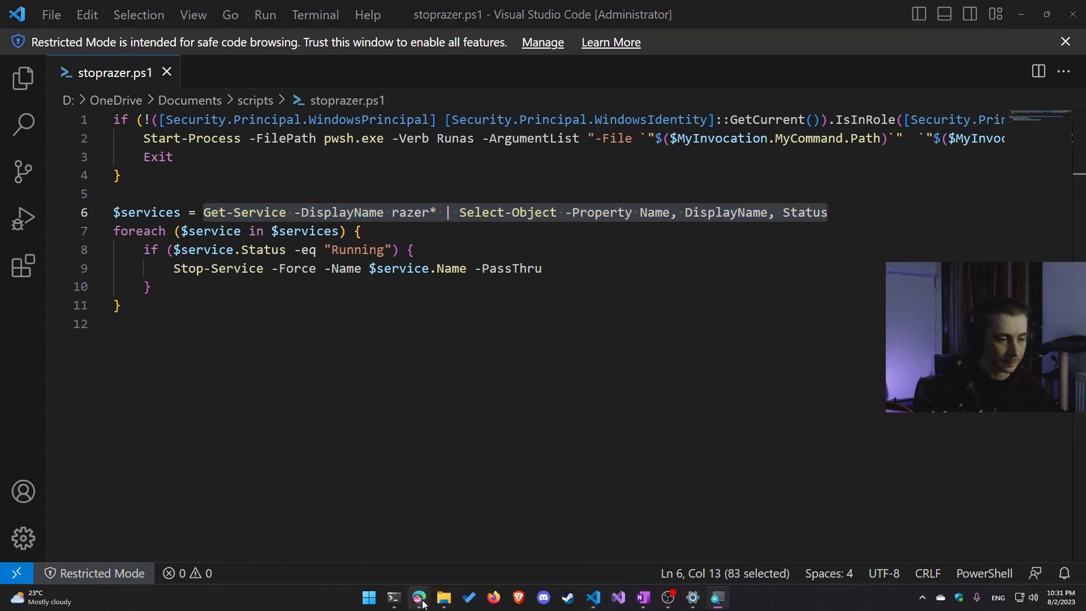
mouse_move(394, 598)
left_click(448, 553)
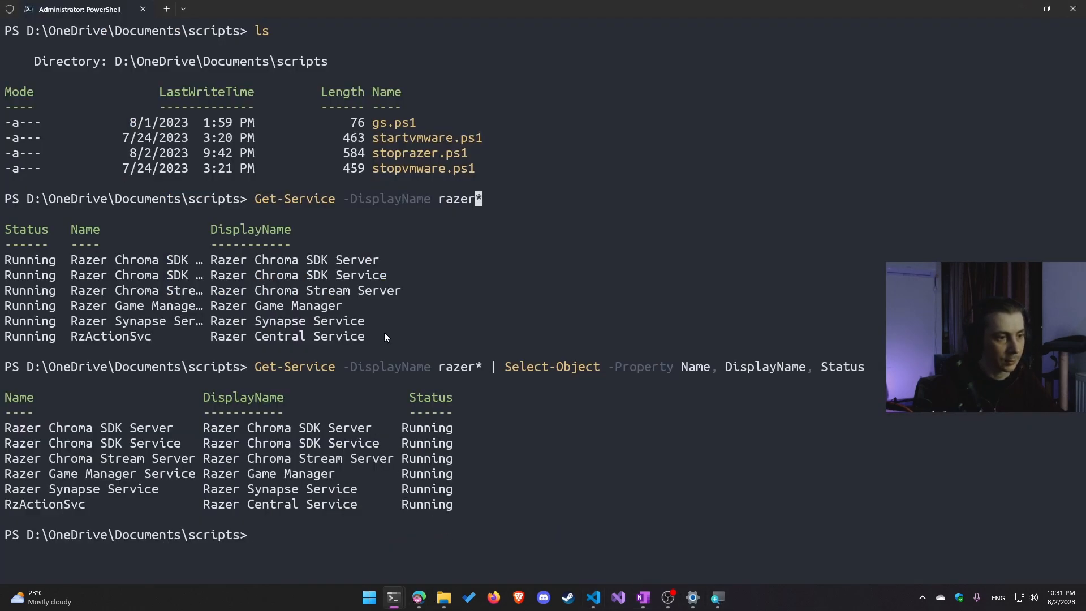
left_click_drag(384, 337, 6, 257)
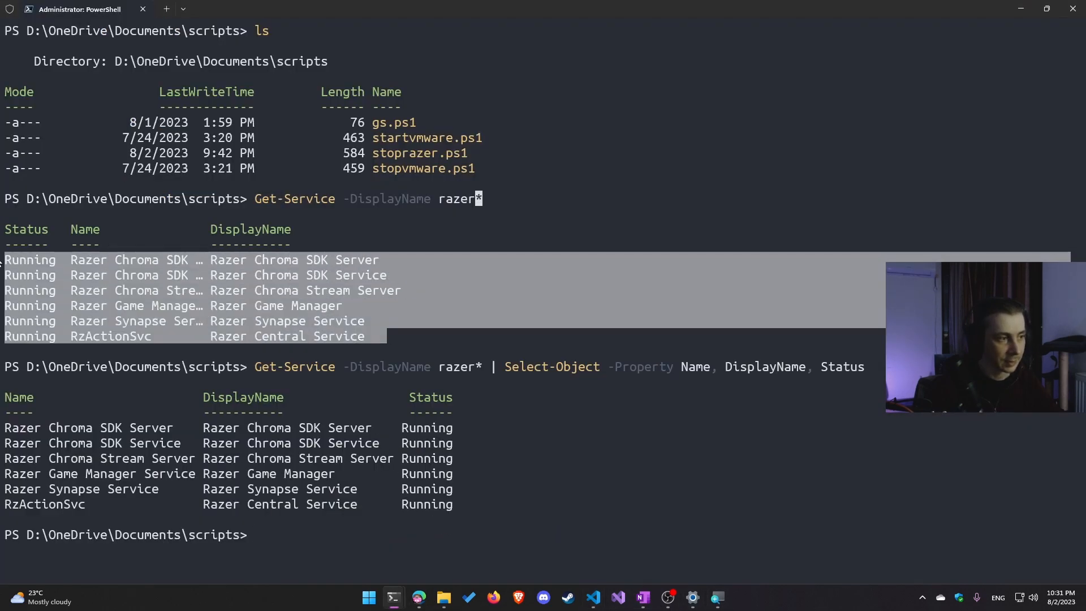
left_click(1025, 9)
left_click(181, 213)
double_click(149, 213)
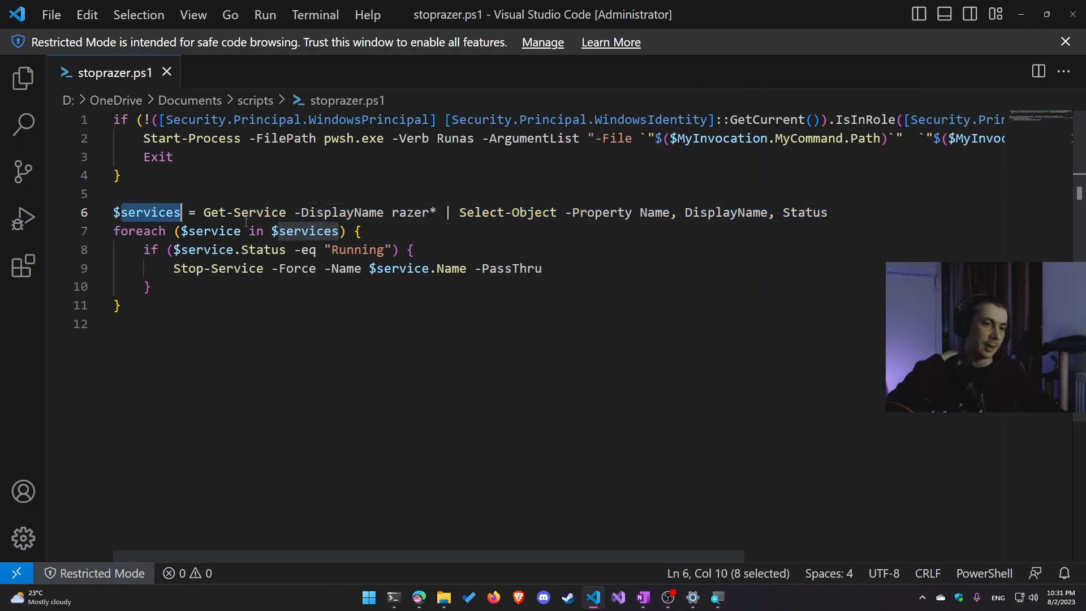
left_click(143, 230)
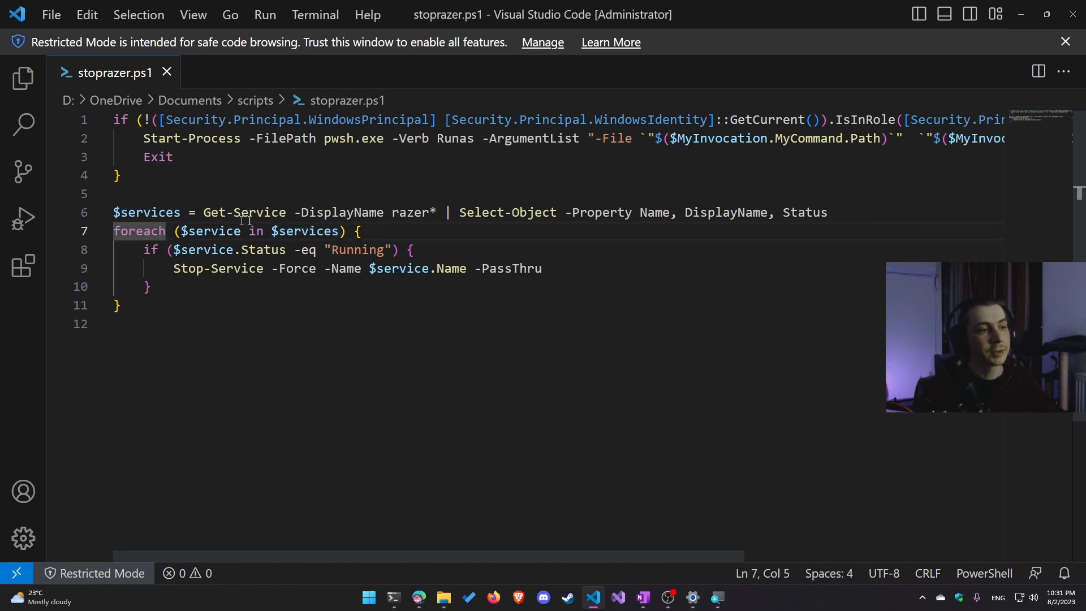
Examine the foreach variables and $service.Status on lines 7–8 of stoprazer.ps1, then inspect the matching Status column in the administrator PowerShell output.
double_click(214, 232)
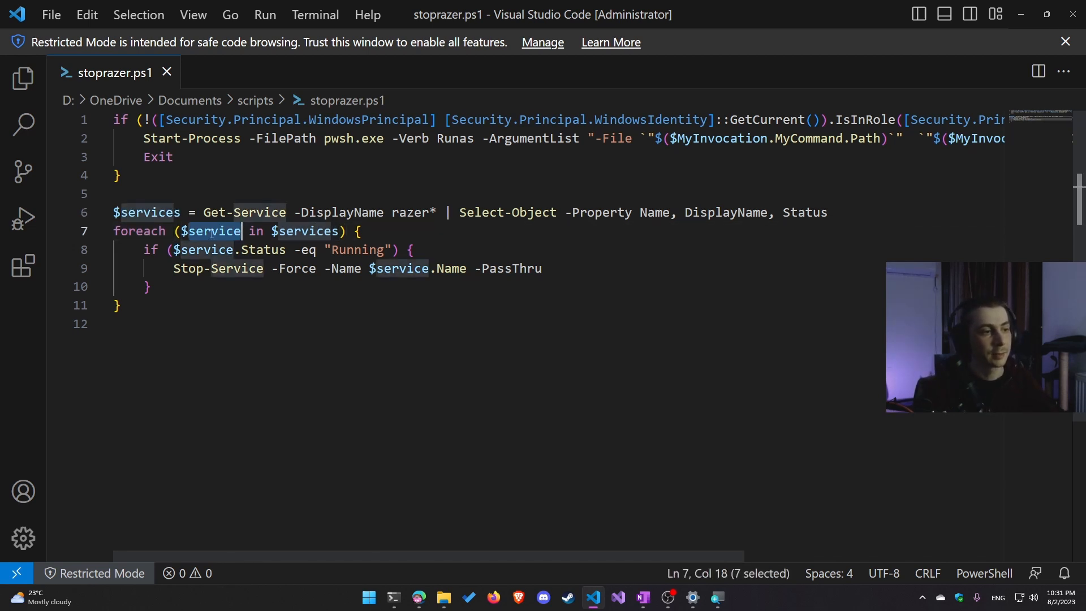
double_click(306, 230)
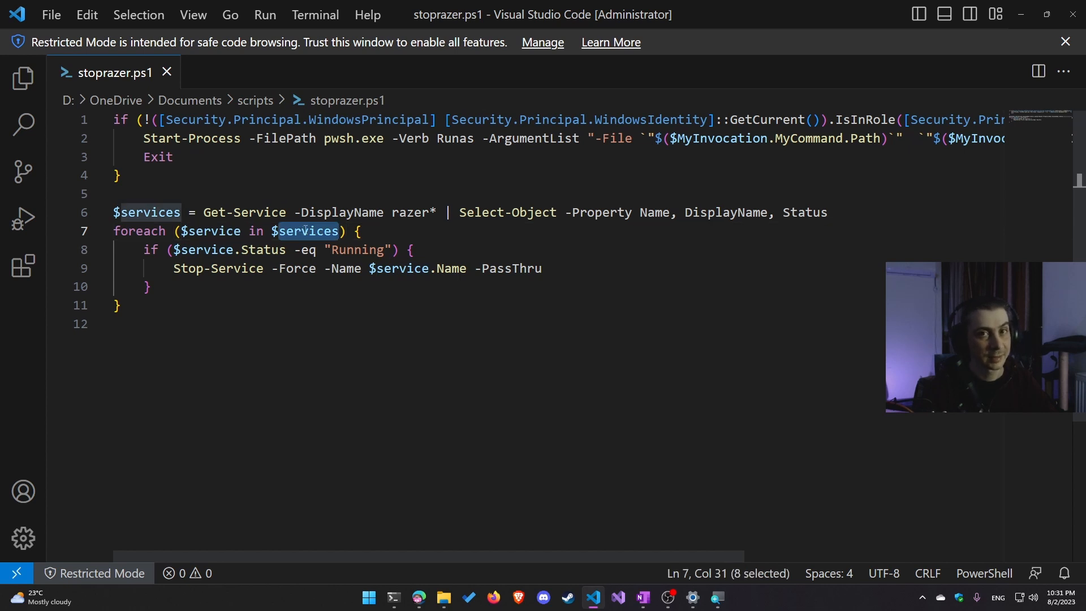
left_click_drag(173, 250, 287, 250)
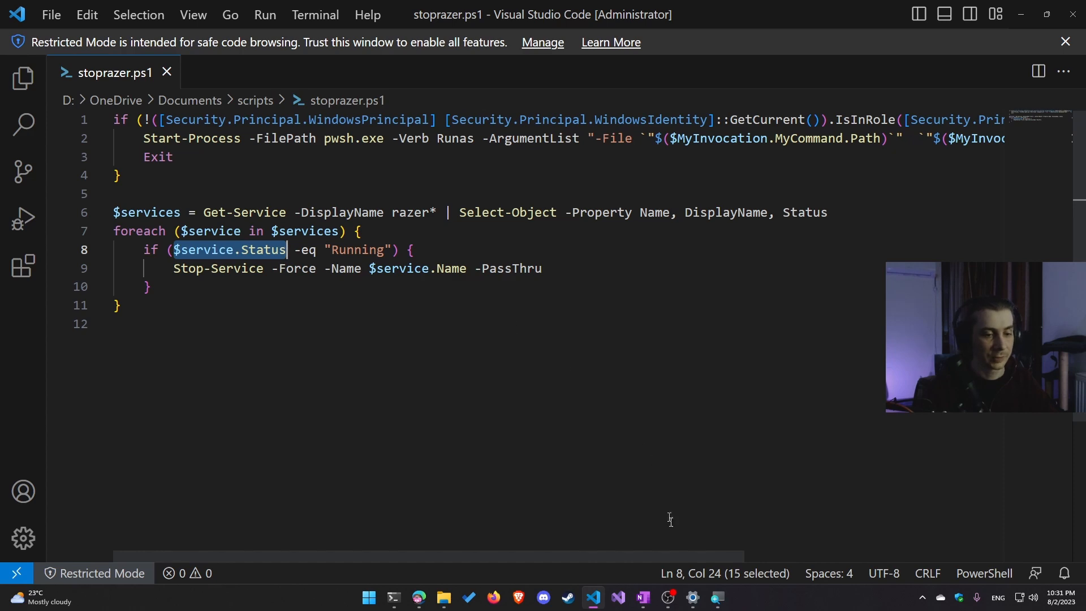
mouse_move(396, 593)
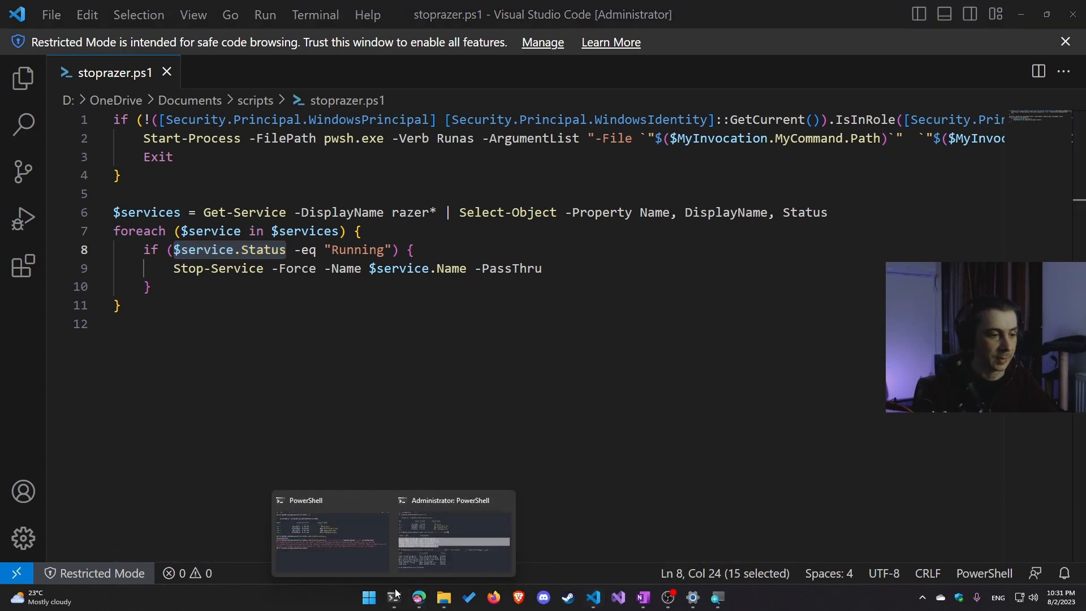
left_click(421, 550)
triple_click(426, 402)
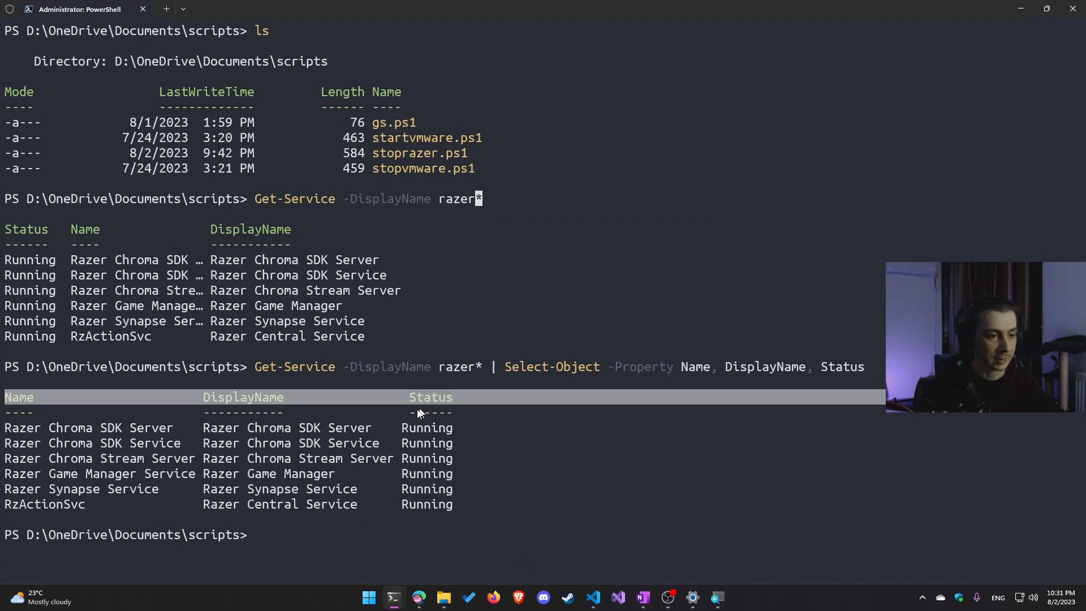
left_click_drag(404, 428, 451, 431)
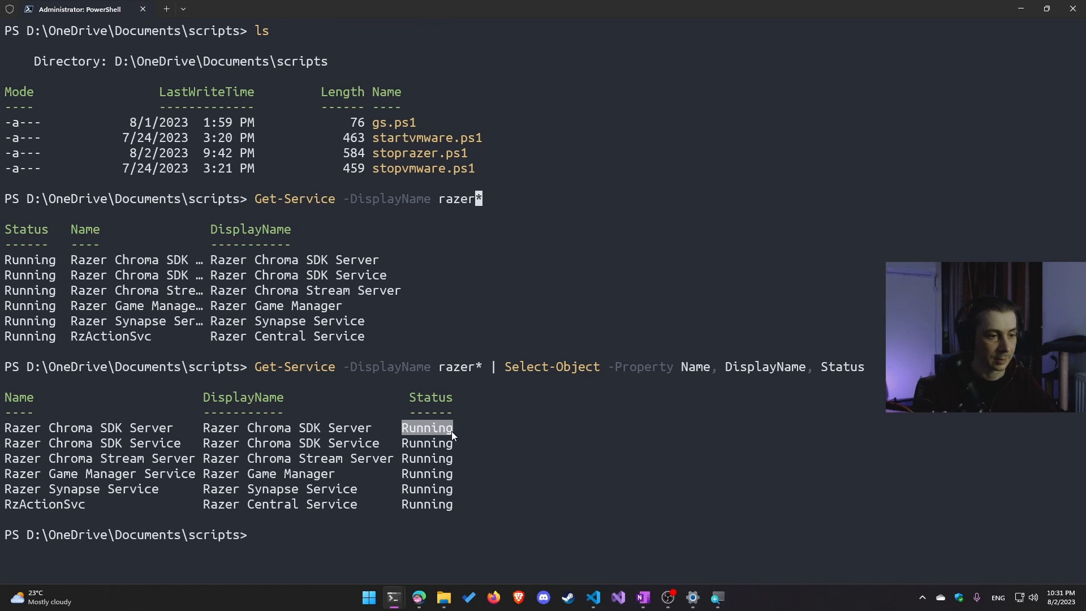
Return to stoprazer.ps1 and examine the "Running" condition on line 8 and the Stop-Service command on line 9.
left_click(1021, 9)
left_click(357, 253)
left_click_drag(128, 253, 415, 253)
left_click(416, 252)
double_click(355, 253)
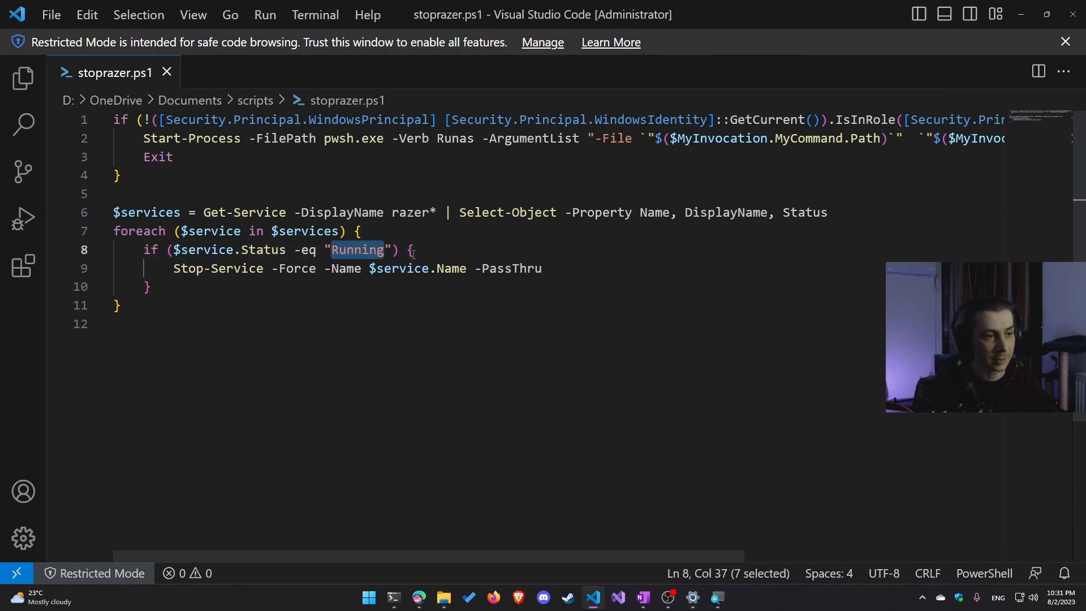
left_click(308, 270)
left_click_drag(166, 270, 456, 286)
left_click(339, 269)
double_click(229, 270)
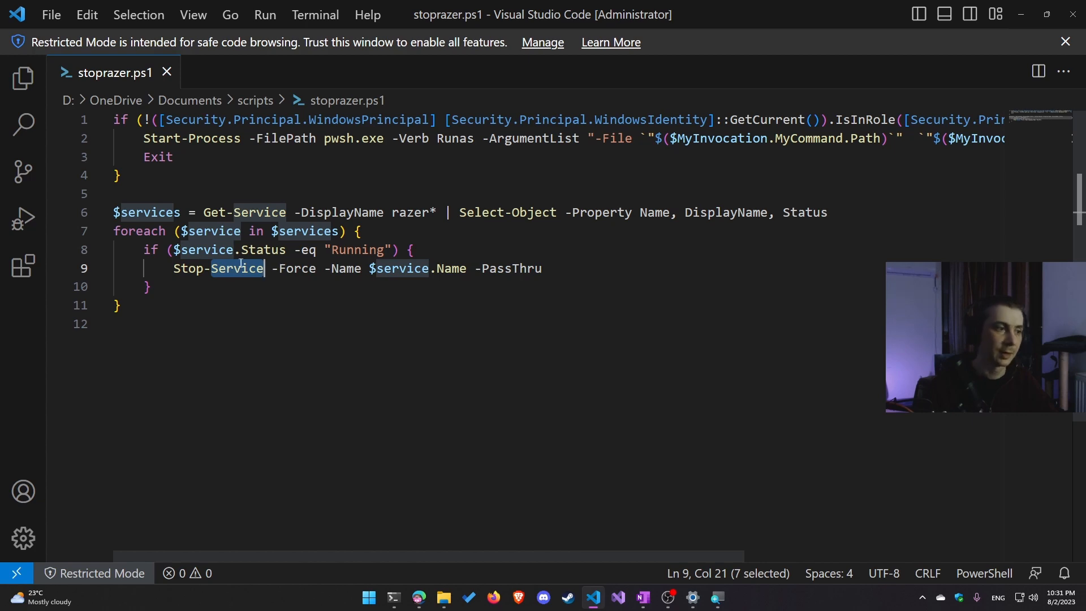
Switch to the administrator PowerShell window and enter Stop-Service RzActionSvc at the prompt without running it.
mouse_move(405, 603)
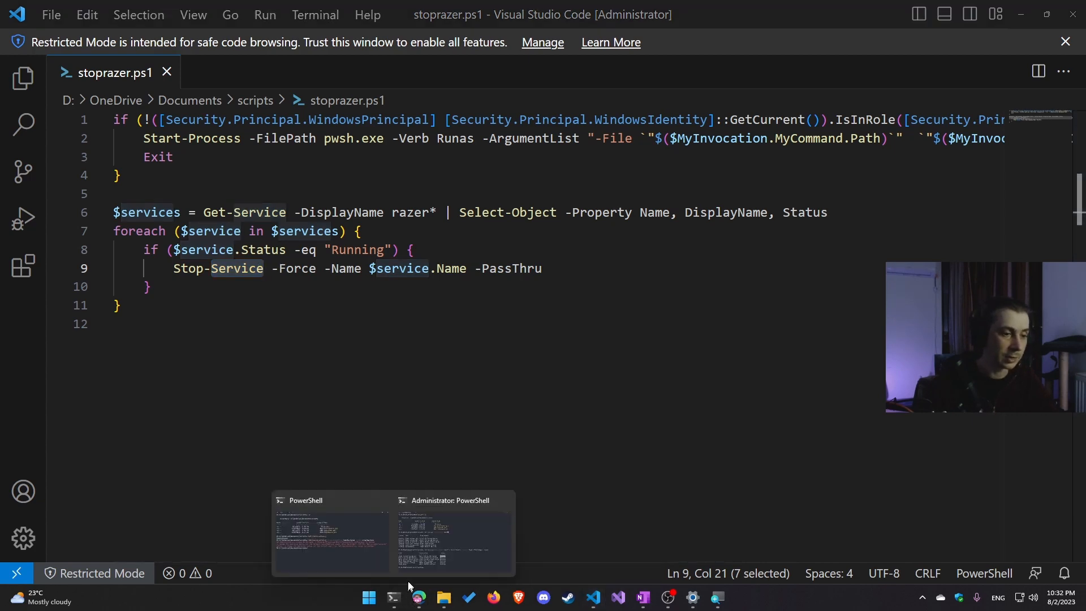
left_click(480, 524)
type("stop-c")
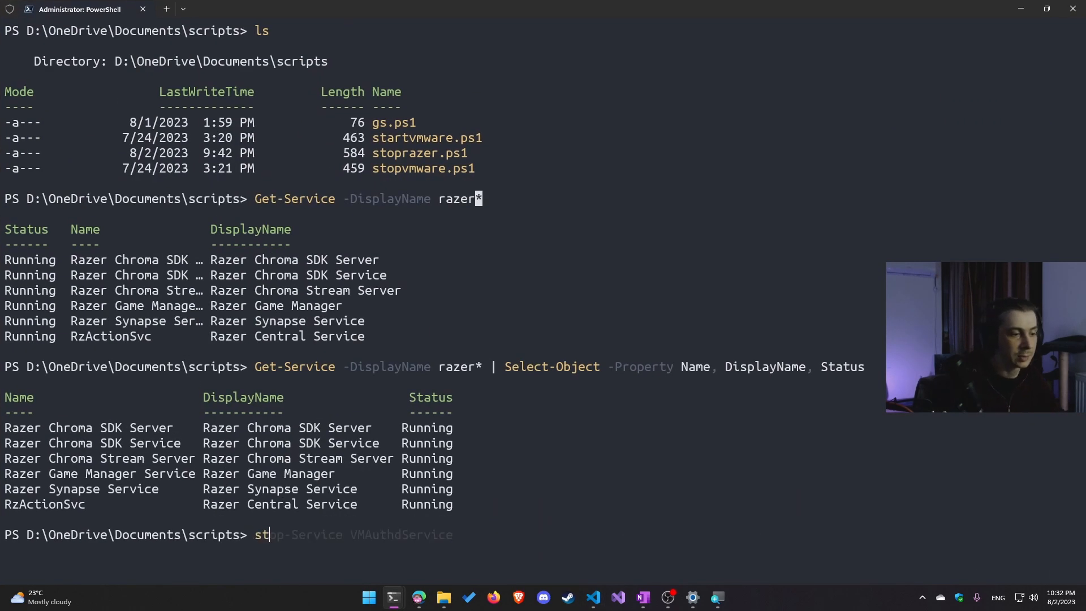
key("Tab")
key("BackSpace")
key("BackSpace")
key("BackSpace")
key("BackSpace")
key("BackSpace")
key("BackSpace")
key("BackSpace")
key("BackSpace")
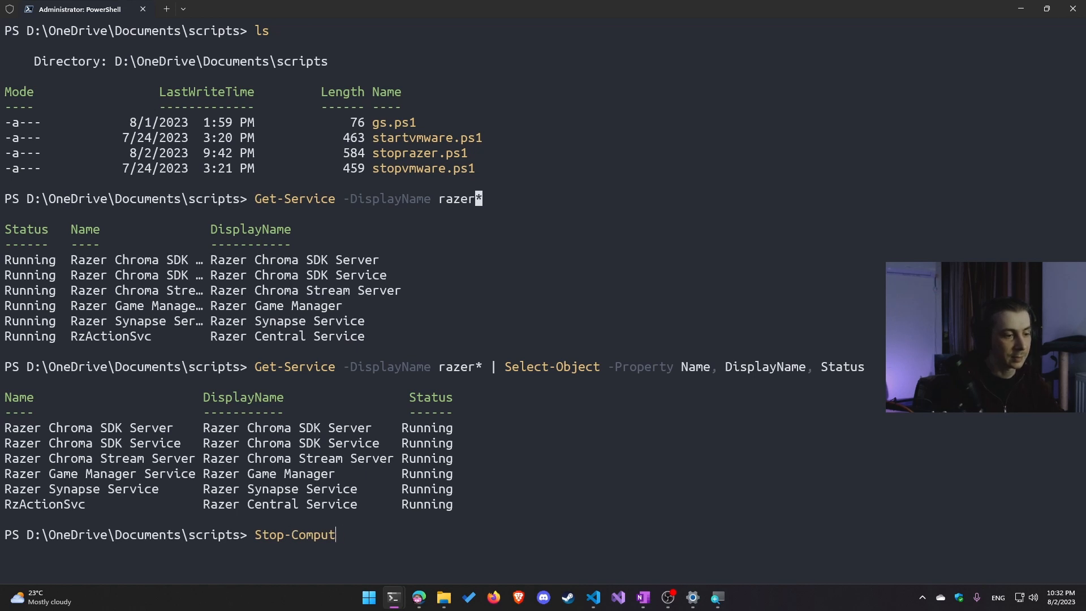
type("Service")
key("Right")
key("ctrl+shift+Left")
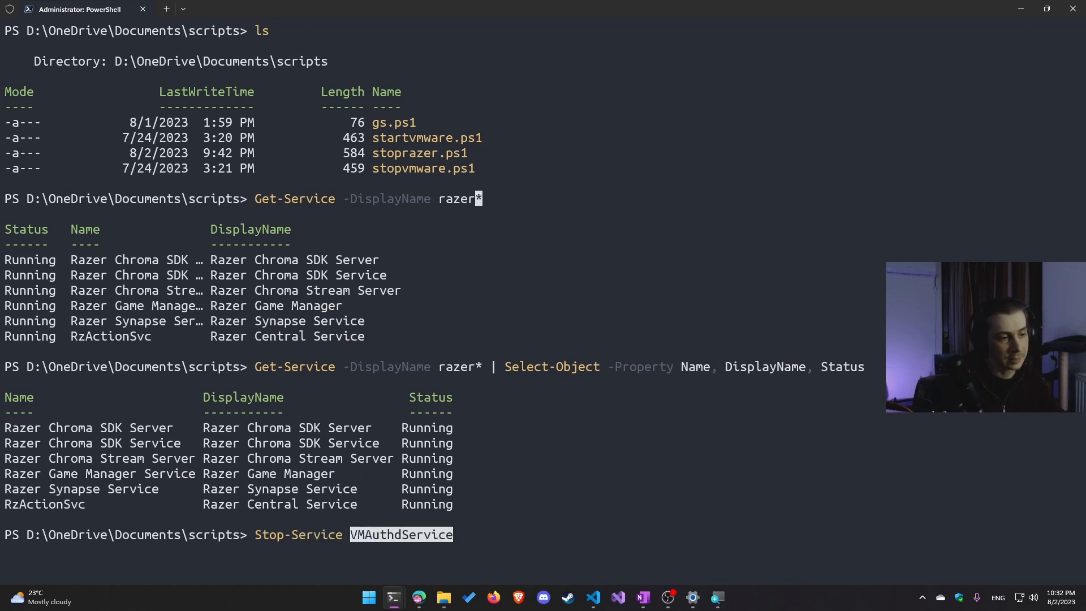
key("BackSpace")
type("RzAction")
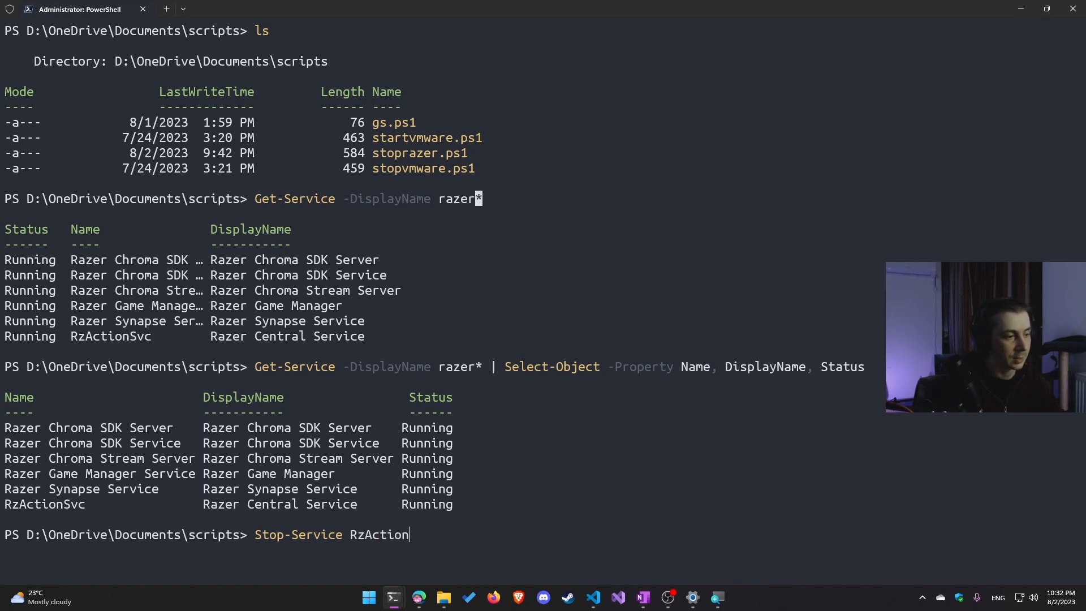
type("Svc")
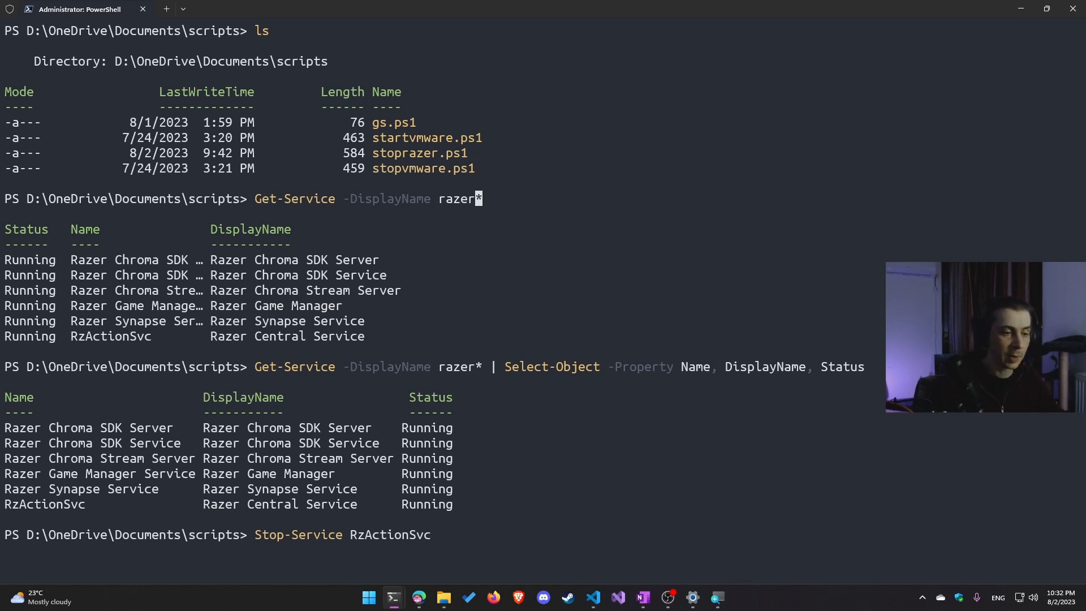
Append the -Force and -PassThru parameters to the unexecuted Stop-Service command.
type(" -Force")
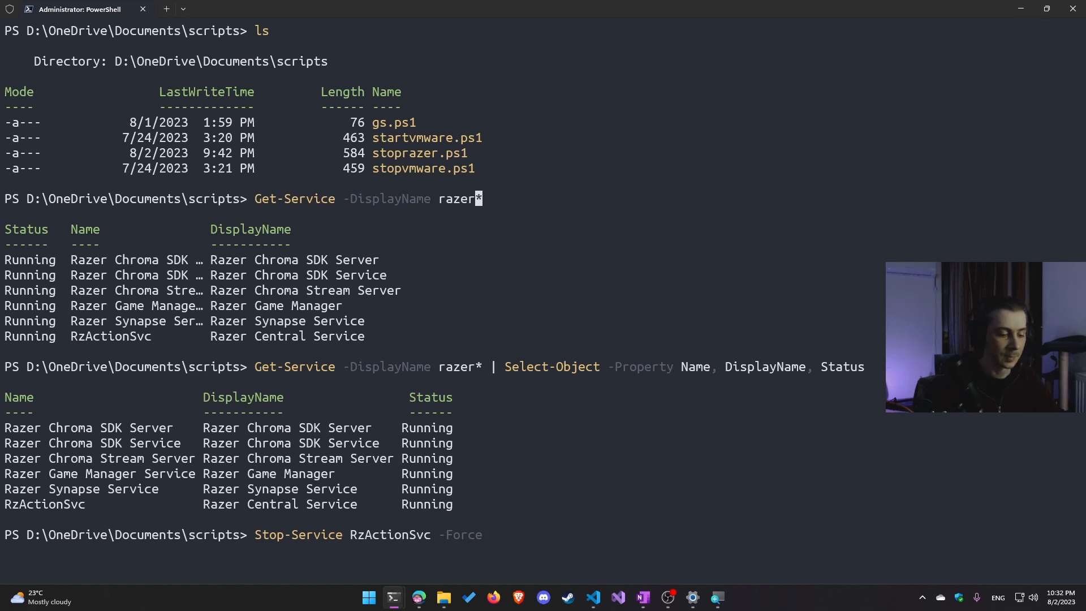
type("-Passth")
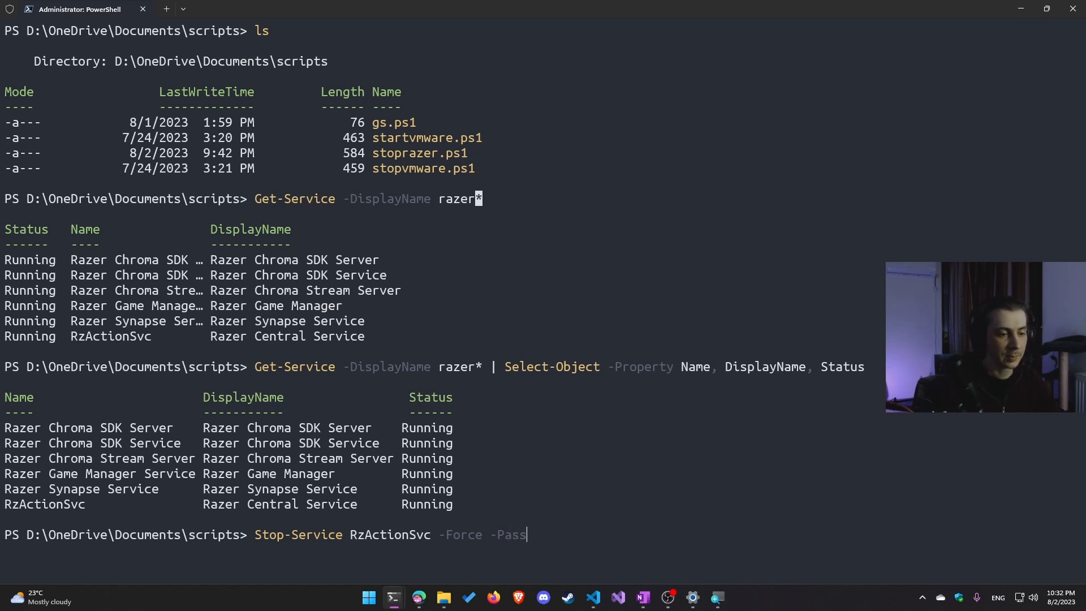
key("BackSpace")
key("BackSpace")
type("Thru")
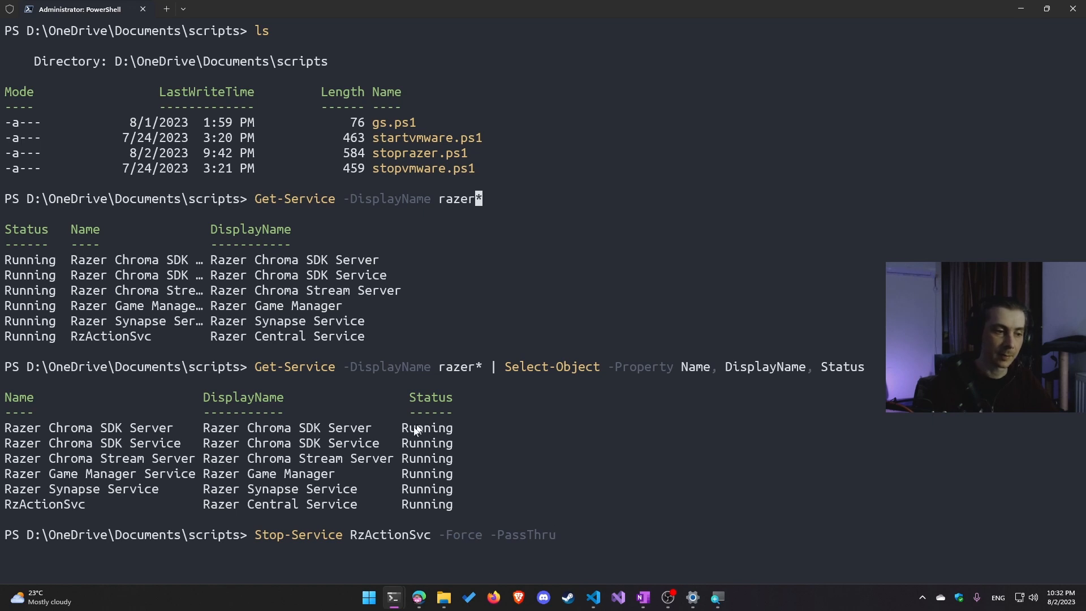
Review the parts of the Stop-Service RzActionSvc -Force -PassThru command at the prompt.
left_click_drag(261, 533, 339, 531)
left_click(373, 516)
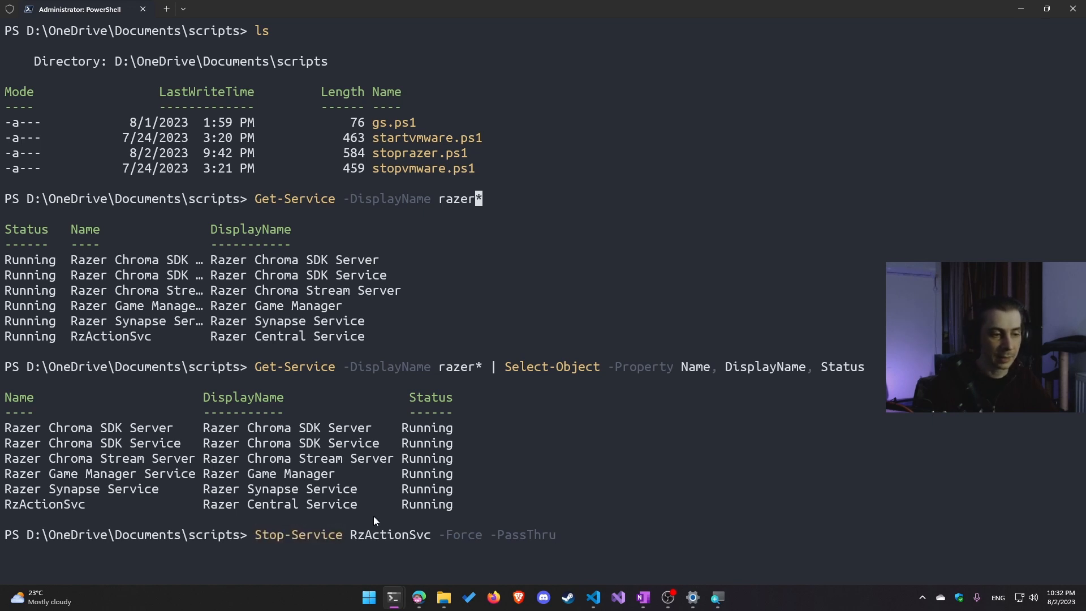
left_click_drag(261, 534, 329, 536)
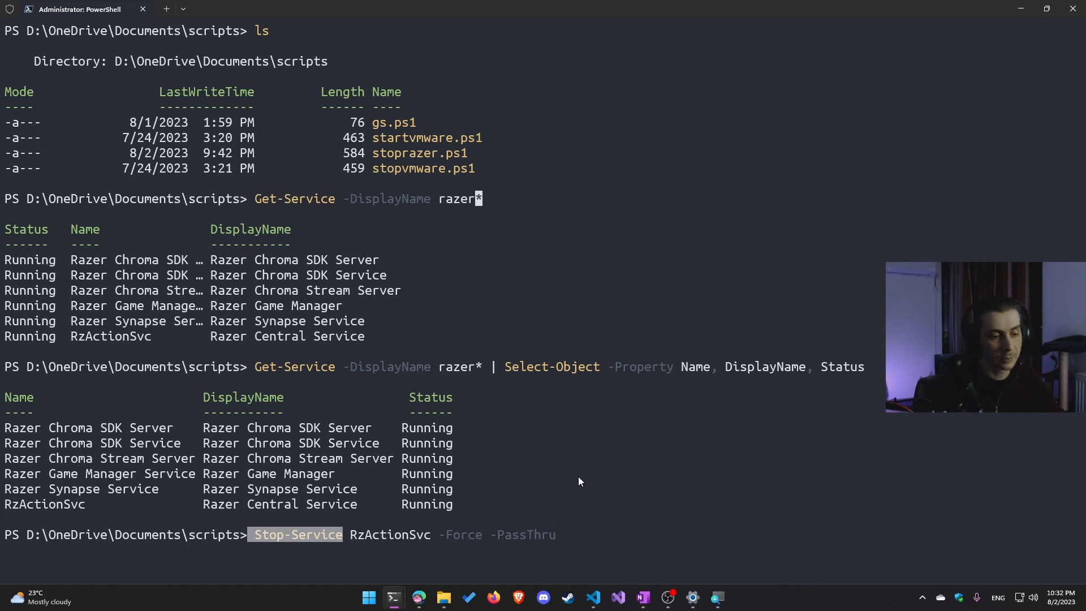
left_click(575, 525)
left_click_drag(256, 535, 519, 531)
left_click(576, 525)
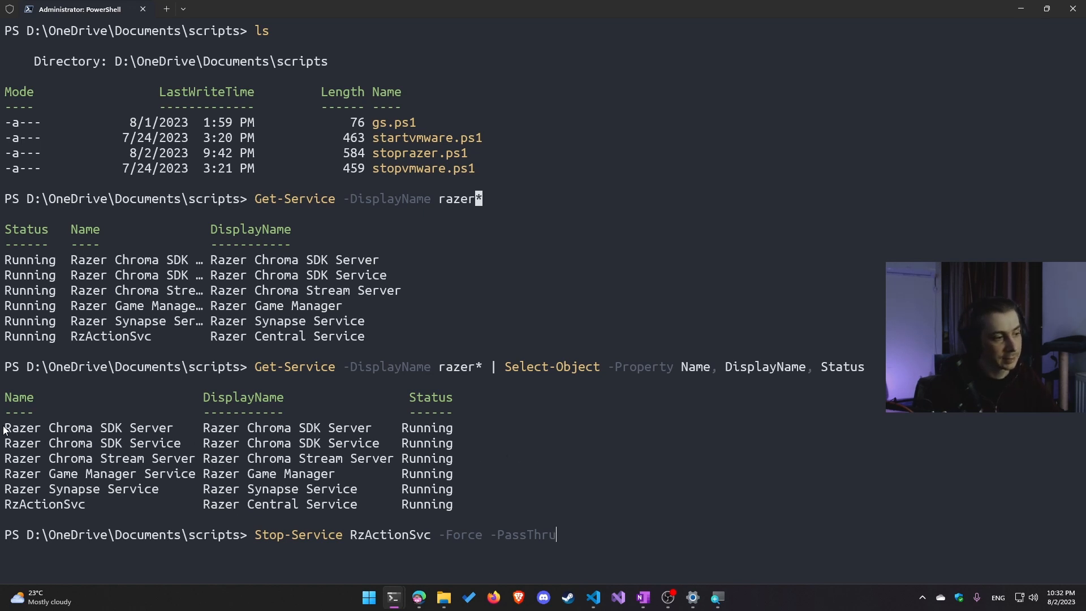
Go through the first Razer service rows one by one, checking each Status value against the Stop-Service command that would apply.
left_click_drag(4, 426, 486, 502)
left_click(486, 502)
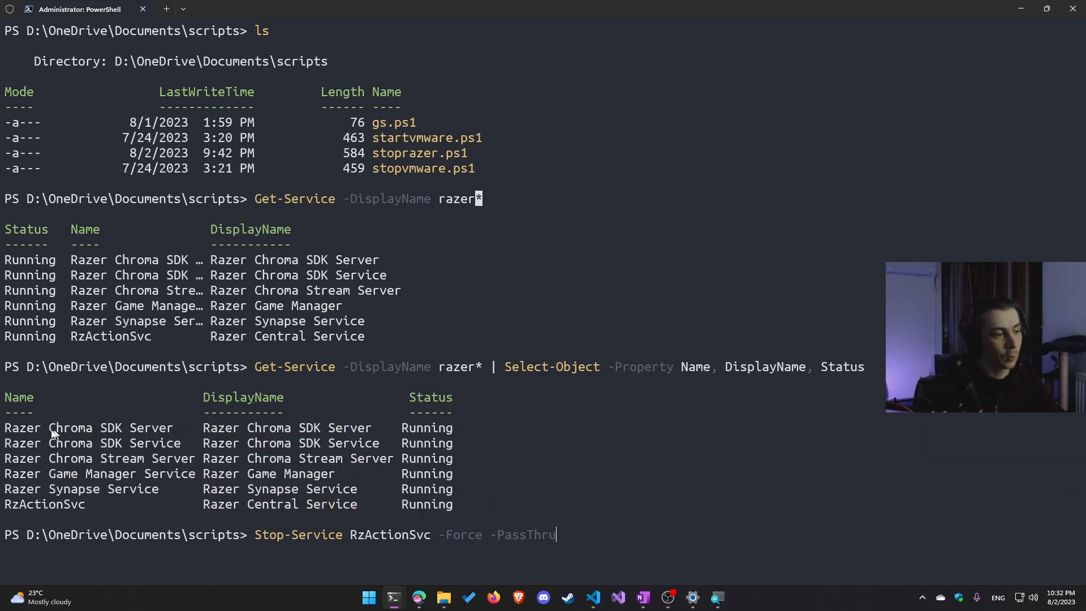
left_click_drag(37, 428, 467, 426)
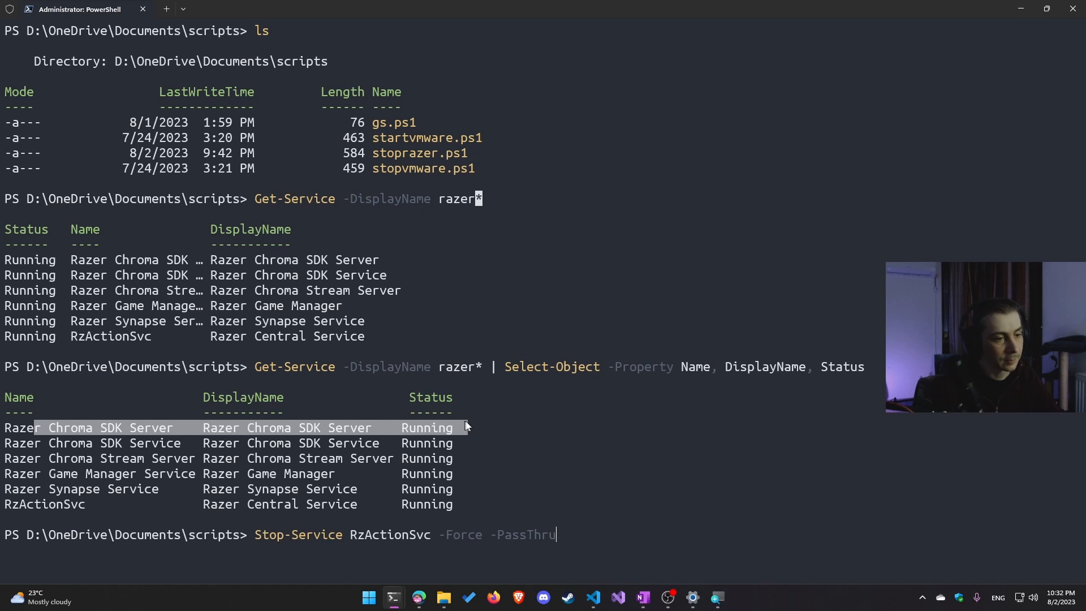
double_click(411, 429)
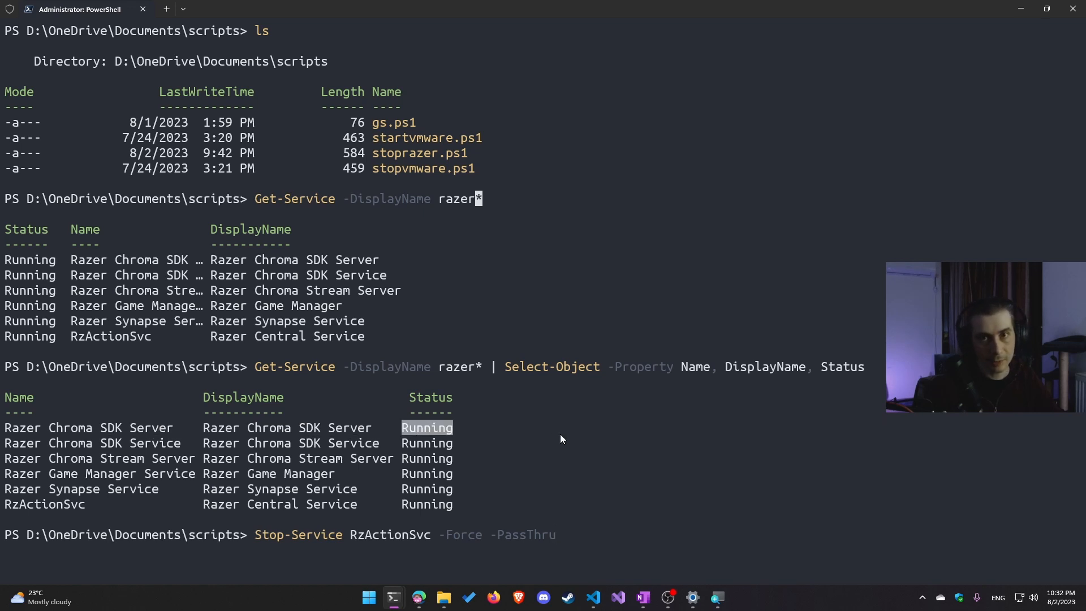
left_click(358, 445)
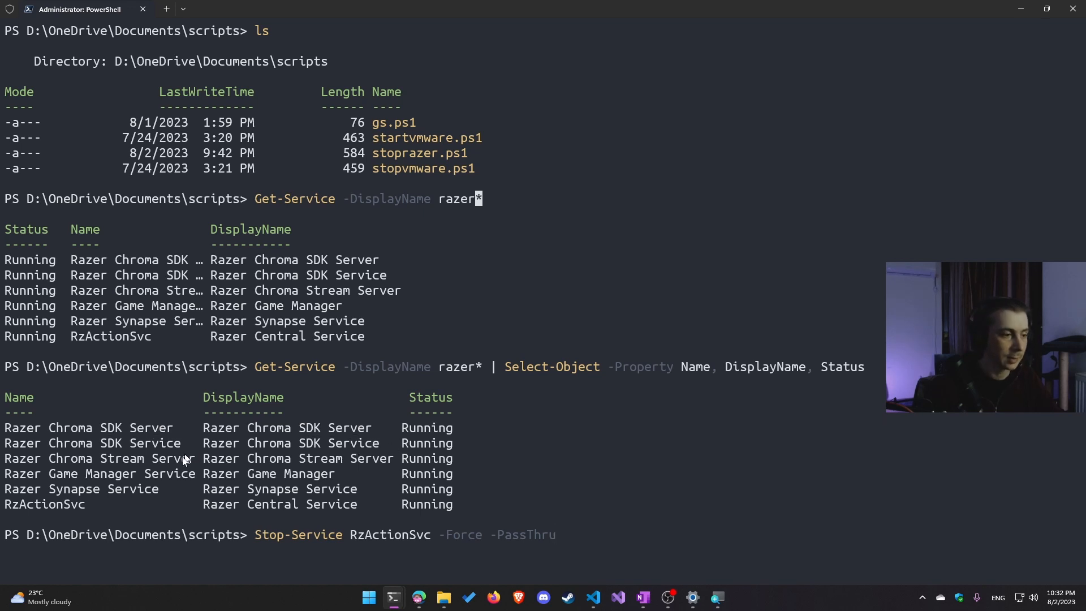
left_click_drag(252, 537, 416, 532)
left_click(237, 458)
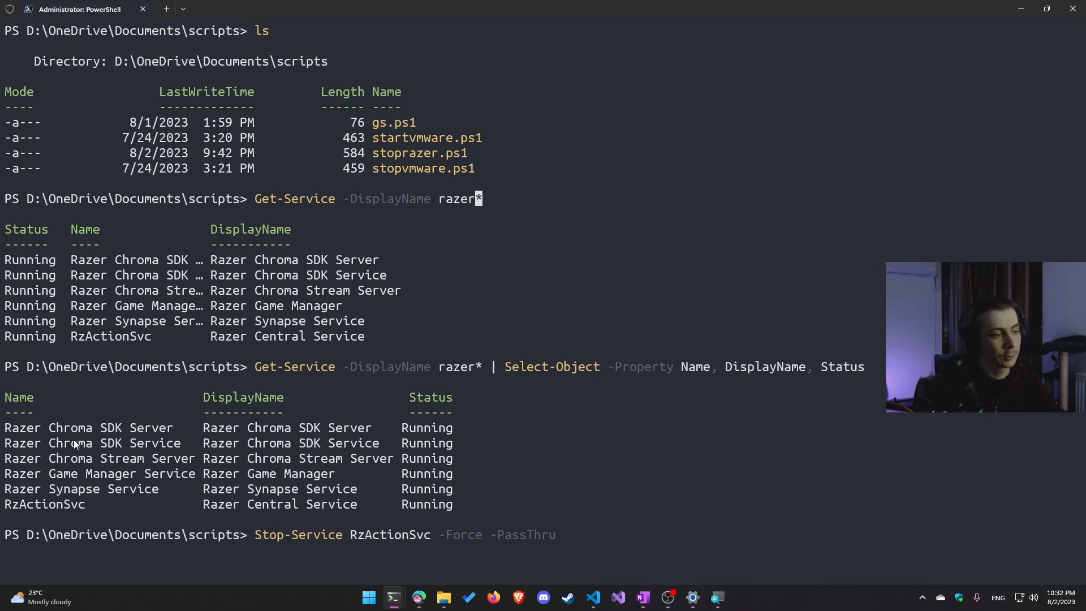
left_click_drag(71, 443, 294, 442)
left_click(427, 443)
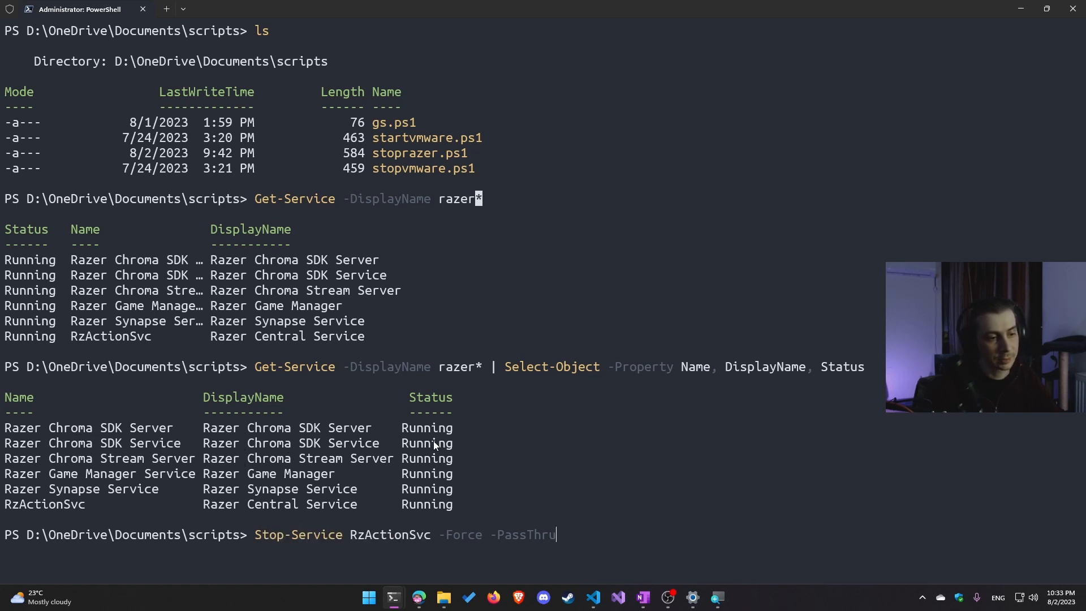
left_click_drag(247, 537, 570, 534)
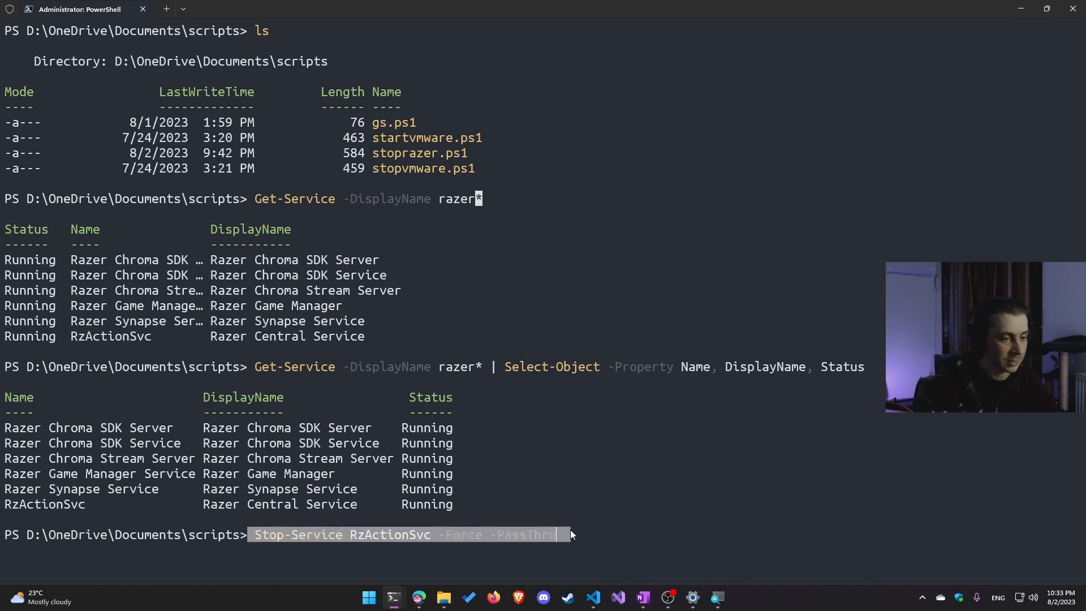
left_click_drag(95, 459, 320, 459)
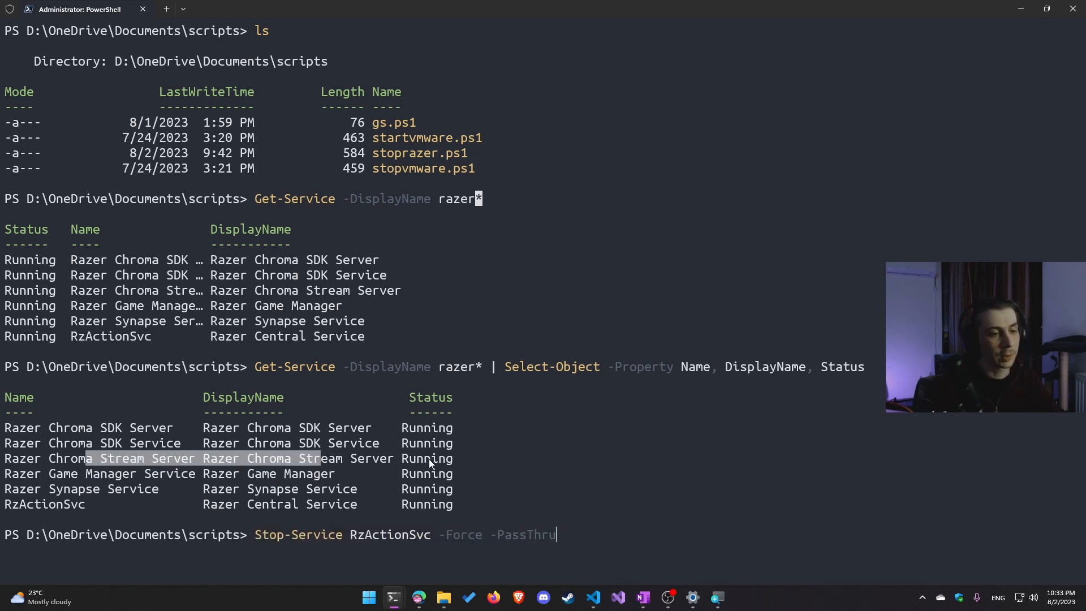
triple_click(428, 459)
left_click(406, 471)
left_click_drag(255, 534, 461, 534)
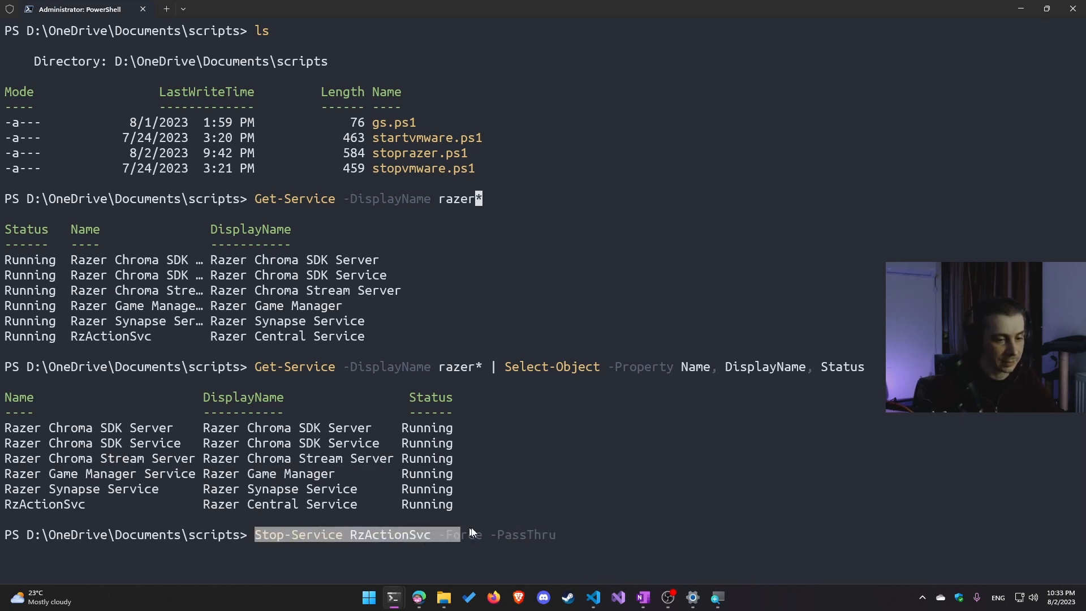
Switch back to Visual Studio Code and trace stoprazer.ps1 from the $services variable through the foreach loop and status condition to Stop-Service.
left_click(593, 597)
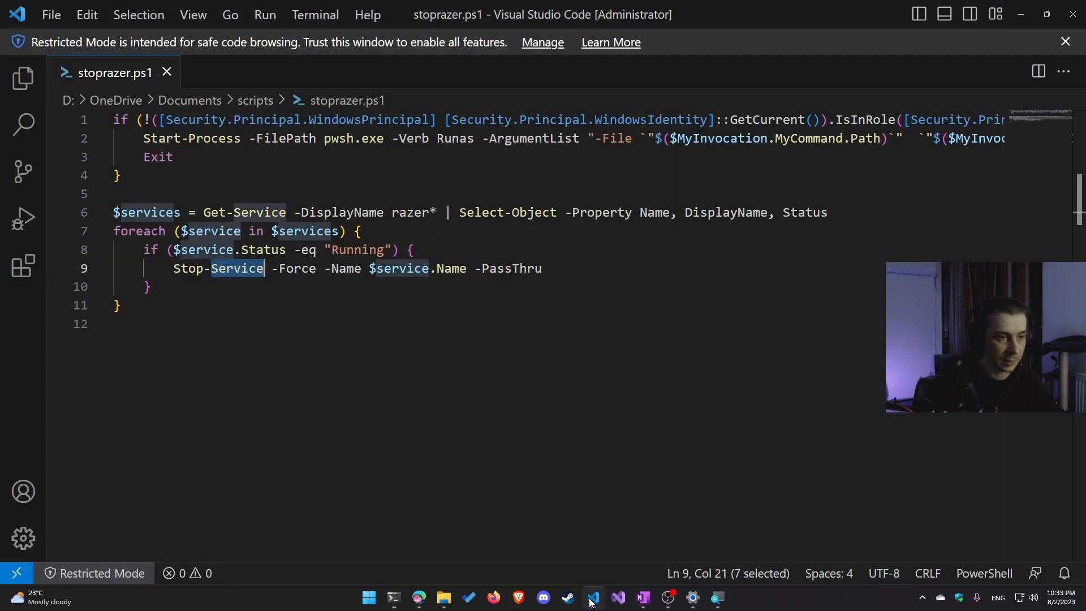
left_click(295, 268)
left_click_drag(181, 212, 113, 212)
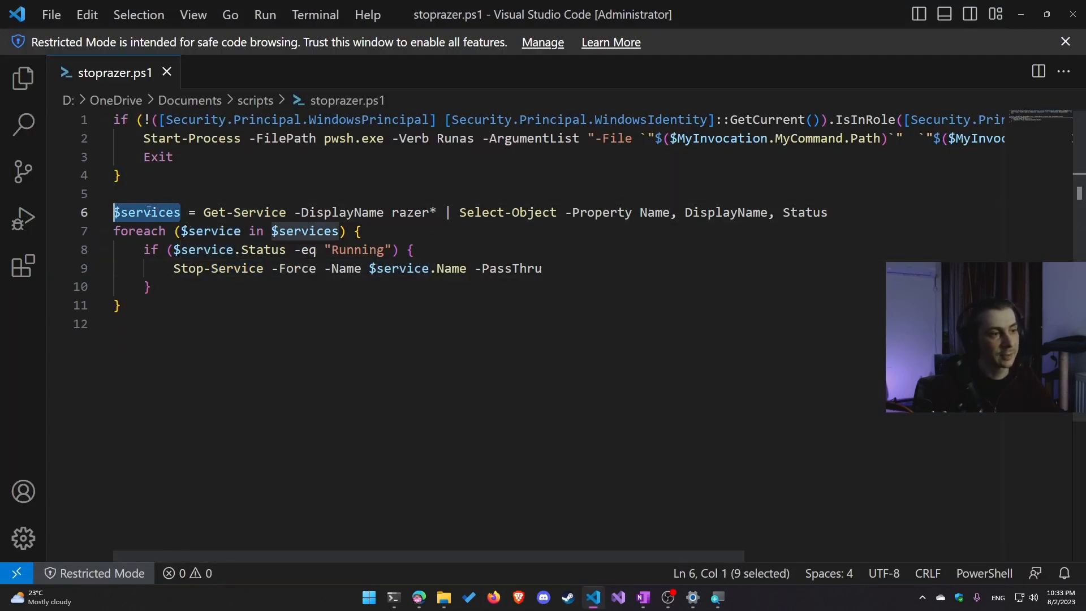
left_click(143, 231)
left_click(219, 231)
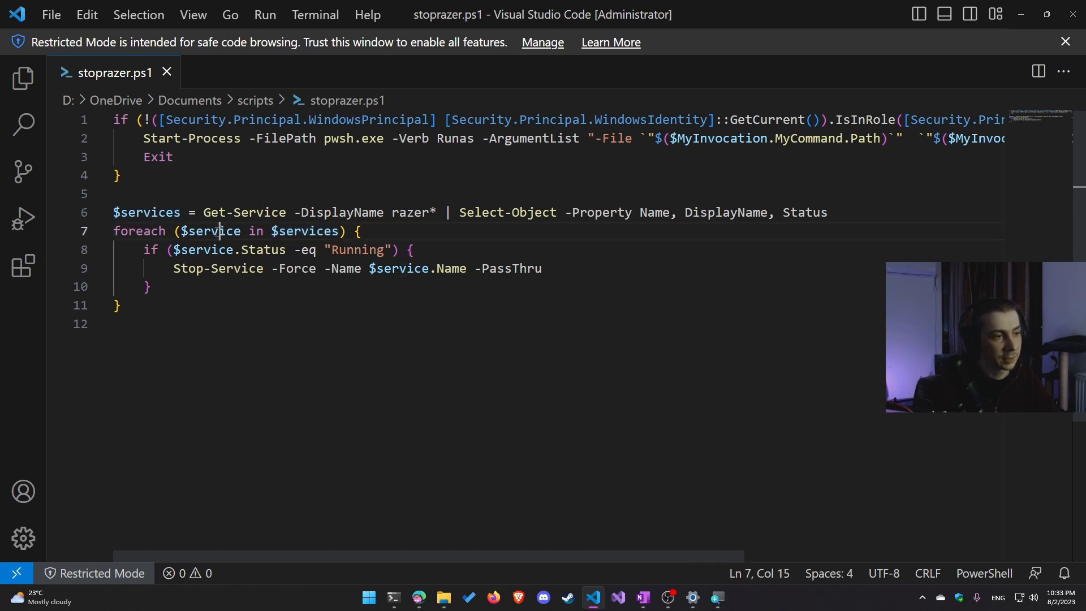
double_click(309, 231)
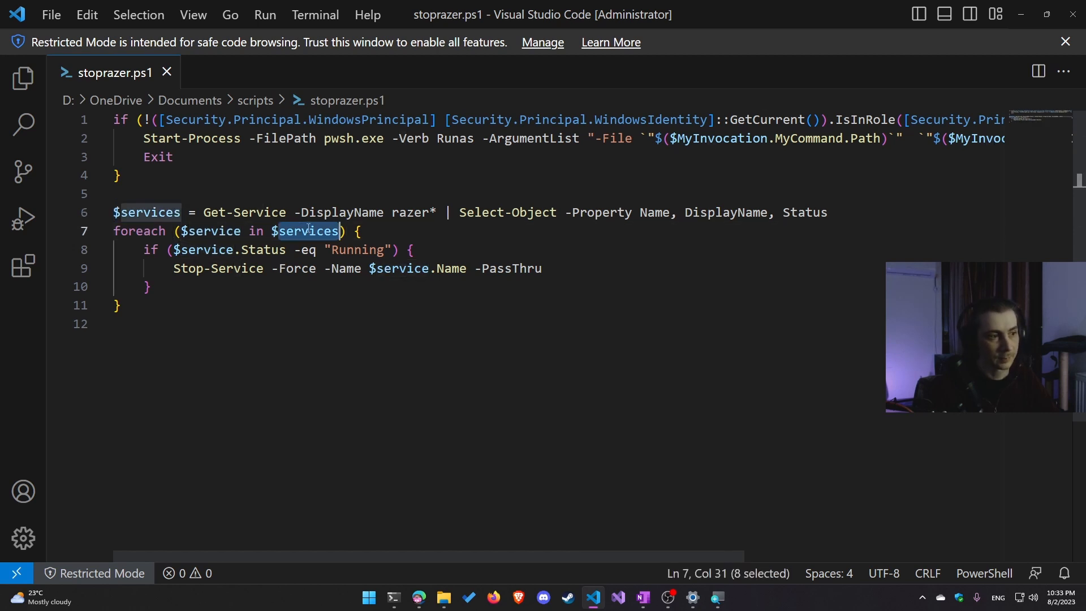
left_click_drag(172, 249, 286, 251)
double_click(306, 250)
double_click(361, 249)
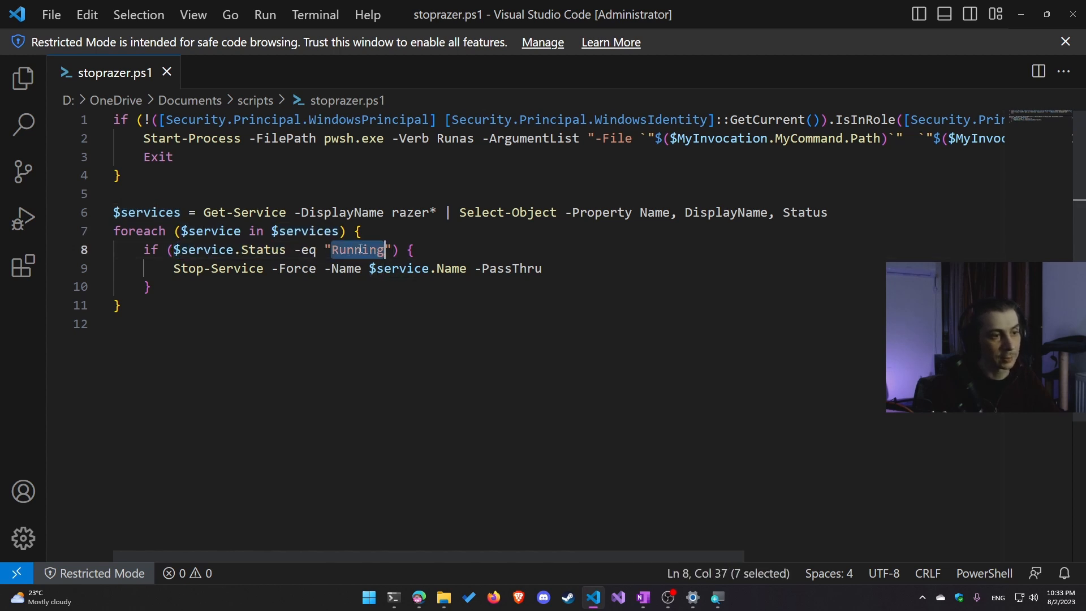
left_click_drag(167, 268, 543, 268)
left_click(543, 251)
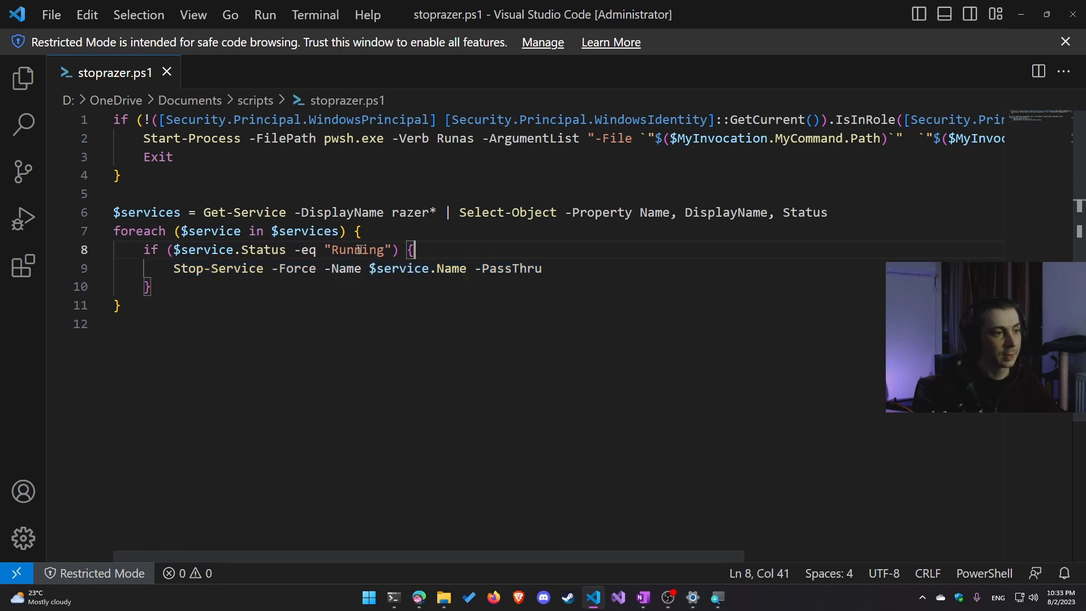
Compare the foreach loop in stoprazer.ps1 with the list of Razer service names in the terminal and return to the script.
double_click(140, 231)
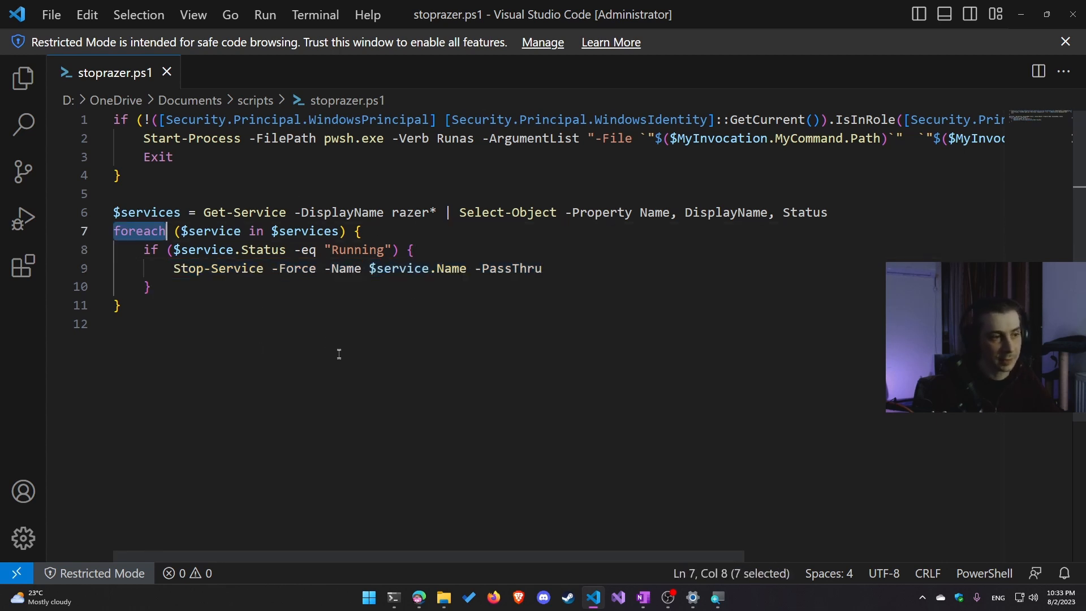
key("alt+Tab")
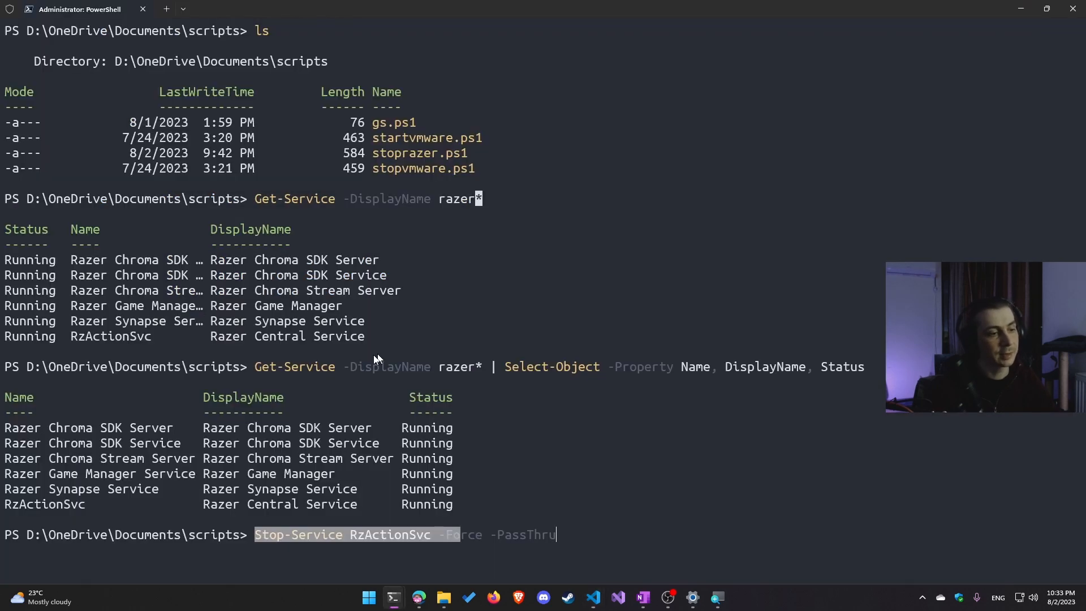
left_click_drag(48, 428, 97, 502)
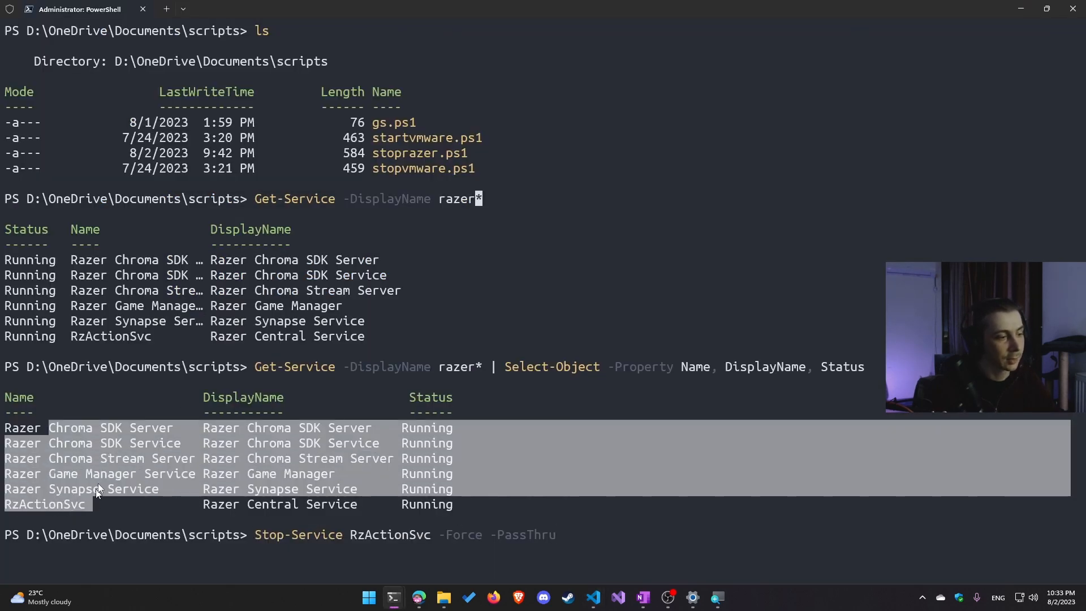
left_click(130, 426)
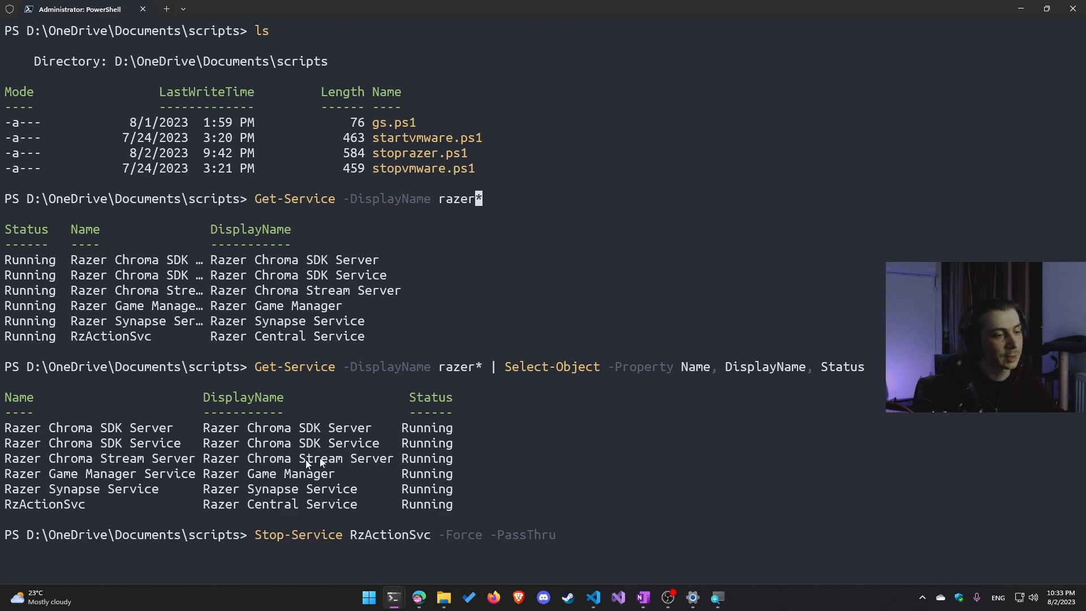
key("alt+Tab")
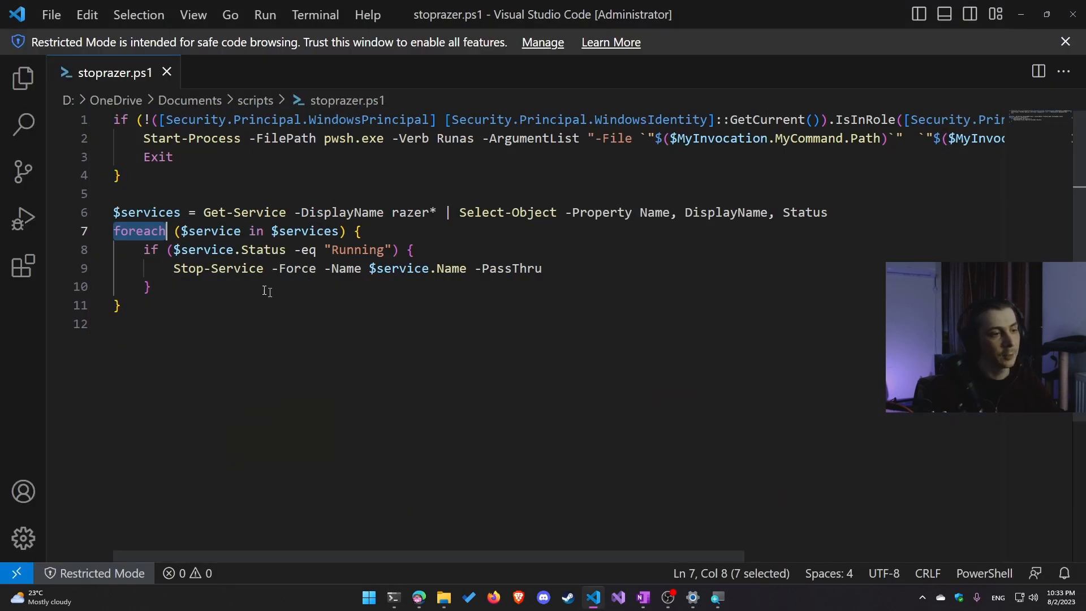
Examine the -Force, -Name $service.Name and -PassThru parameters of the Stop-Service line in stoprazer.ps1.
left_click(209, 269)
left_click_drag(272, 269, 542, 269)
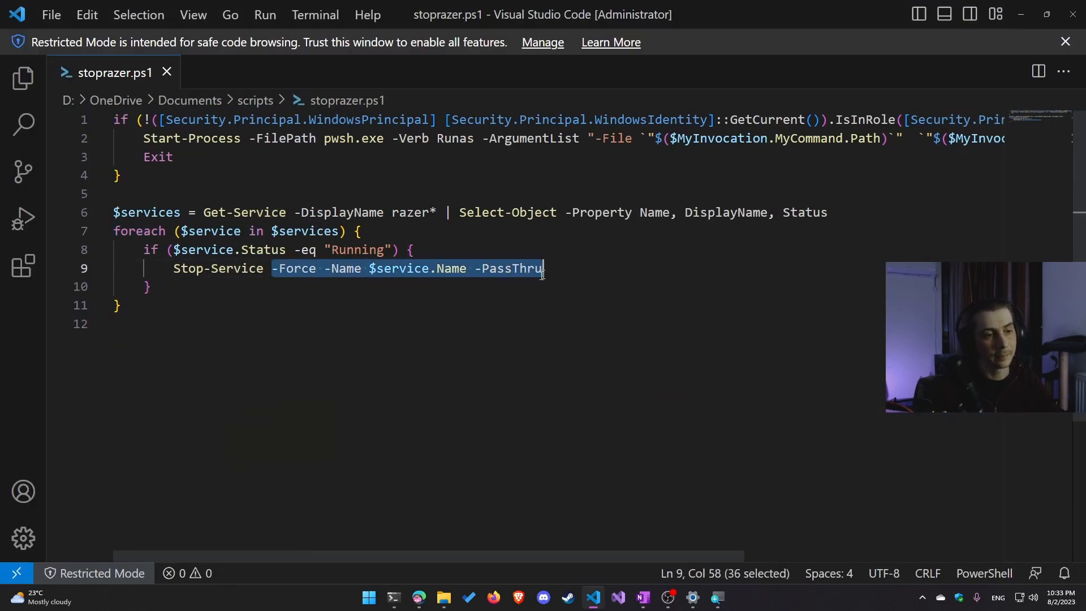
key("alt+Tab")
key("alt+Tab")
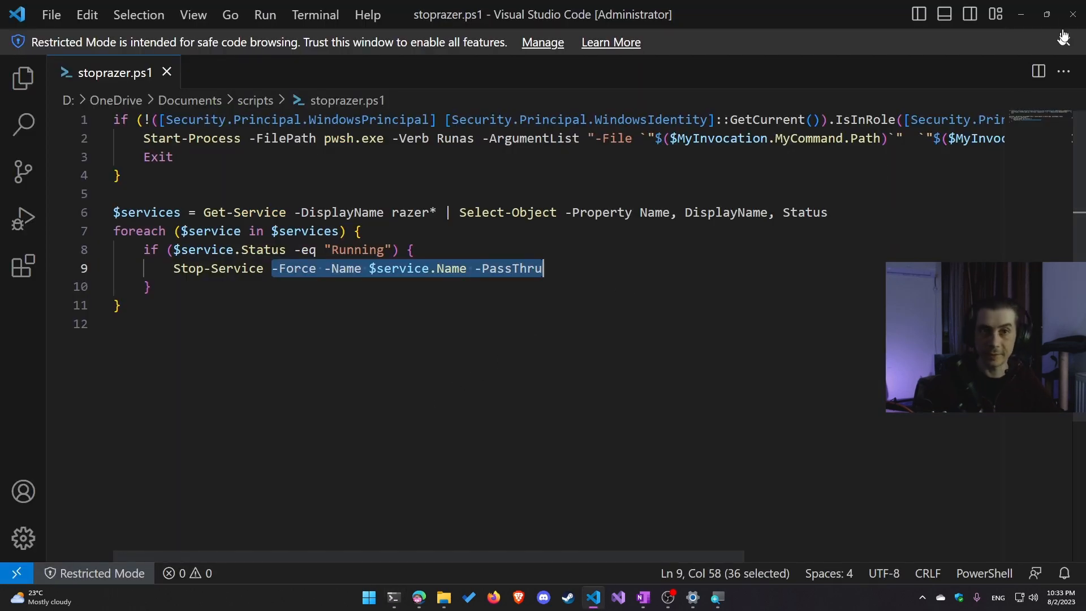
Minimize Visual Studio Code and clear the unexecuted Stop-Service command from the PowerShell prompt.
left_click(1020, 17)
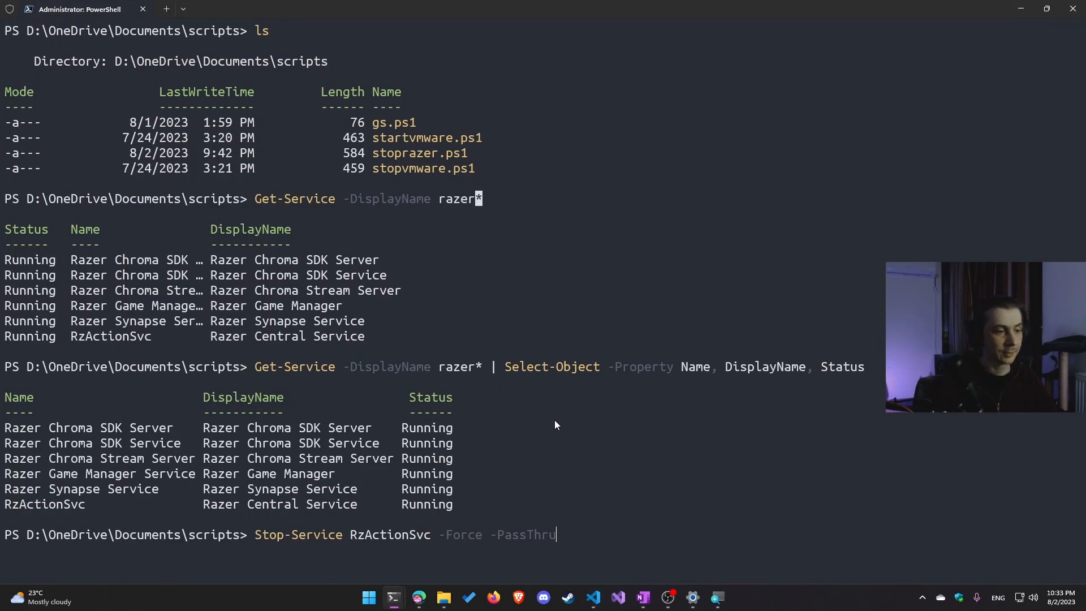
key("BackSpace")
key("BackSpace")
key("BackSpace")
key("BackSpace")
key("BackSpace")
key("BackSpace")
key("BackSpace")
key("BackSpace")
key("BackSpace")
key("BackSpace")
key("BackSpace")
key("BackSpace")
key("BackSpace")
key("BackSpace")
key("BackSpace")
key("BackSpace")
key("BackSpace")
key("BackSpace")
key("BackSpace")
key("BackSpace")
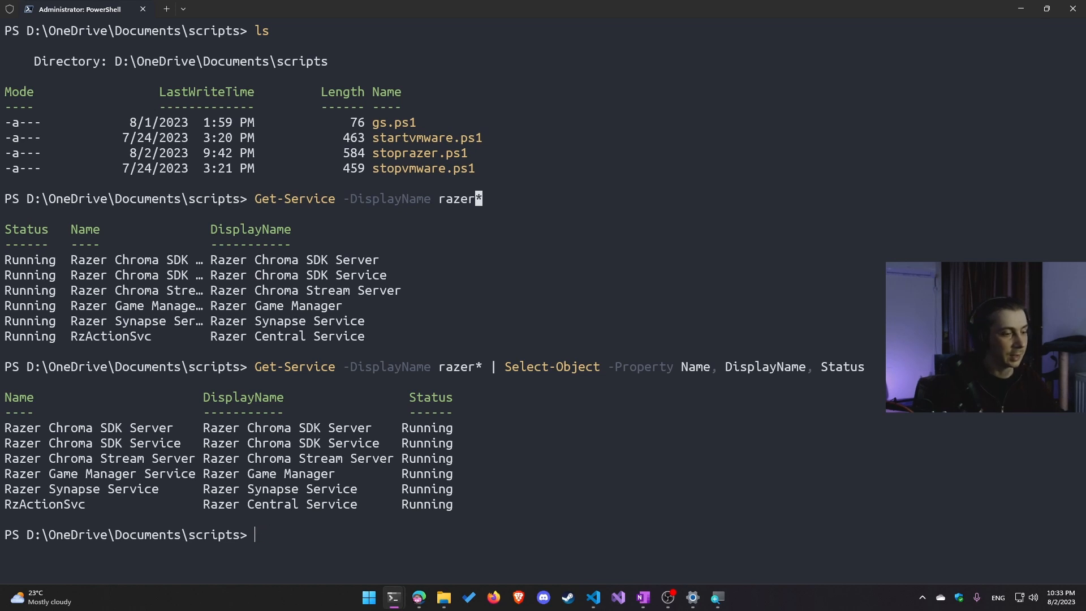
Run the .\stoprazer.ps1 script from the scripts folder.
type(".\\stopr")
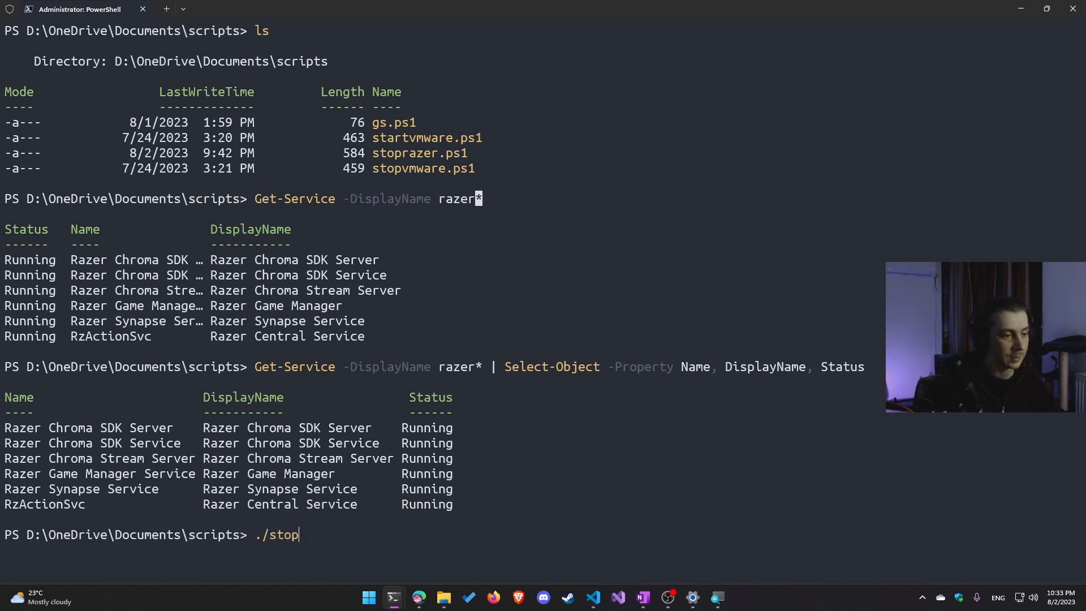
key("Tab")
key("Return")
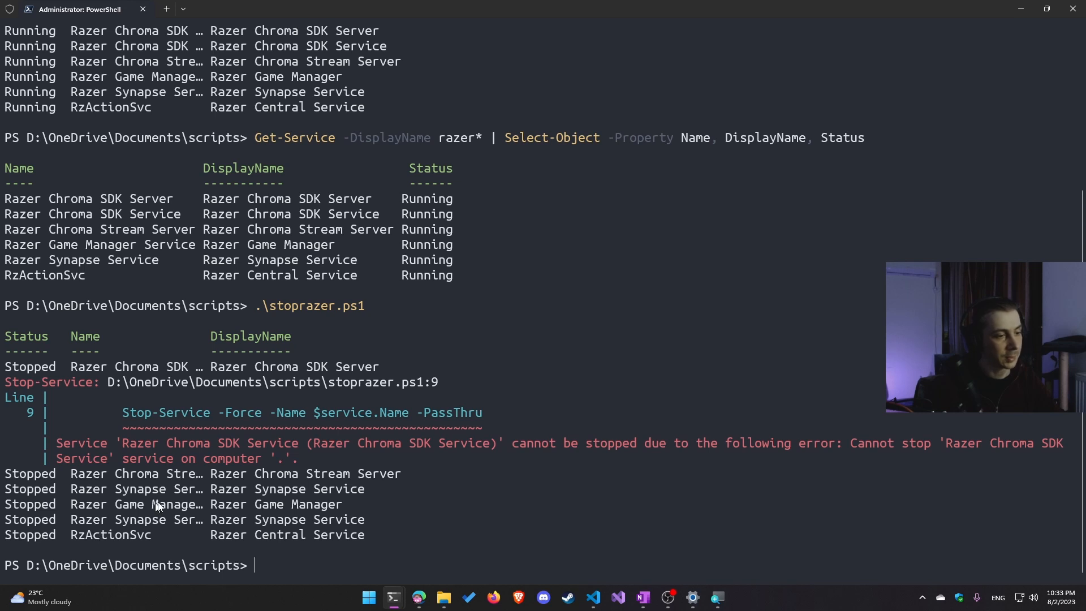
Read the Stop-Service error text about Razer Chroma SDK Service in the script output.
left_click_drag(378, 447, 457, 458)
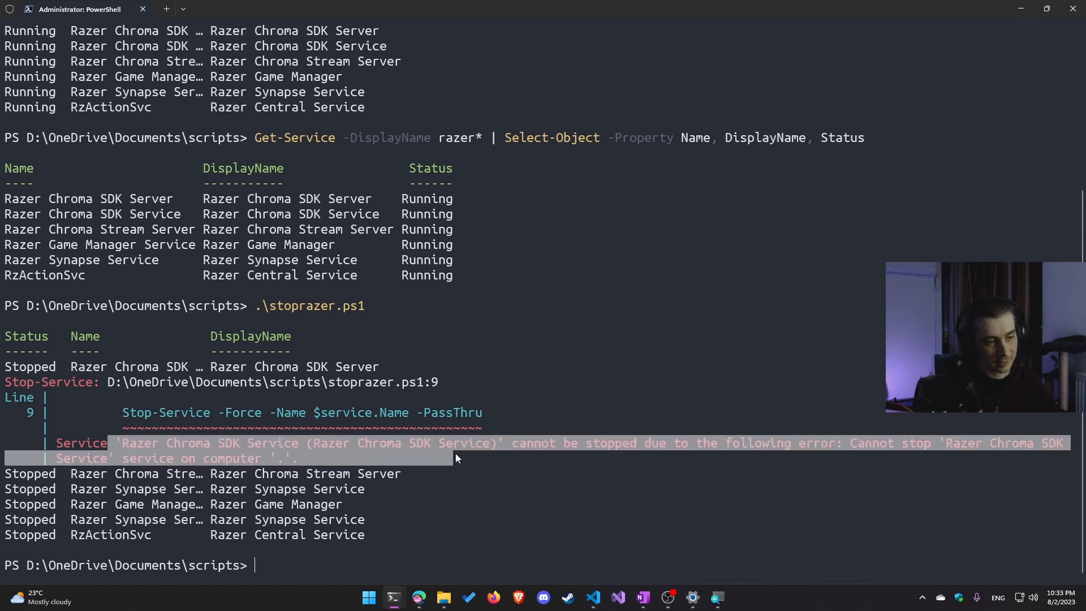
left_click(461, 456)
left_click_drag(304, 461, 118, 462)
left_click(338, 461)
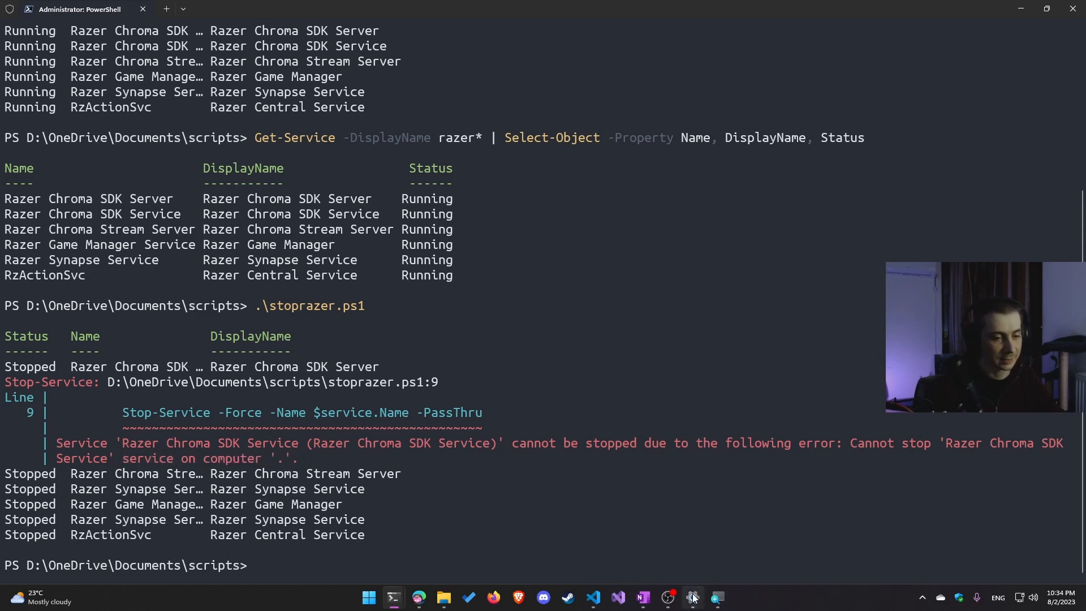
Review the Status and Startup Type of the Razer and Xbox entries in the Services window and close it.
left_click(559, 168)
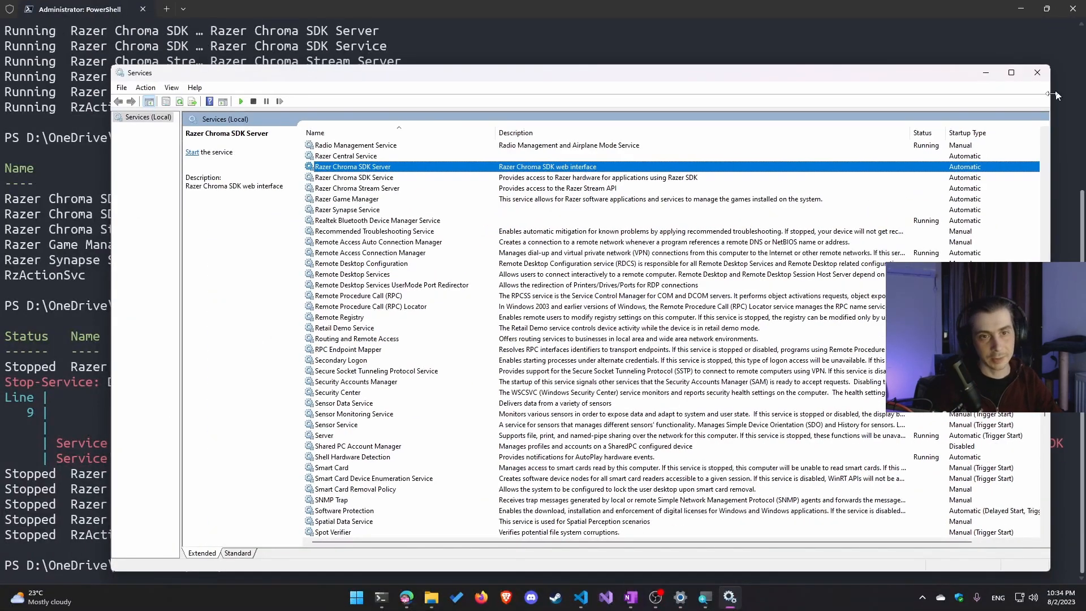
left_click(914, 335)
left_click(980, 200)
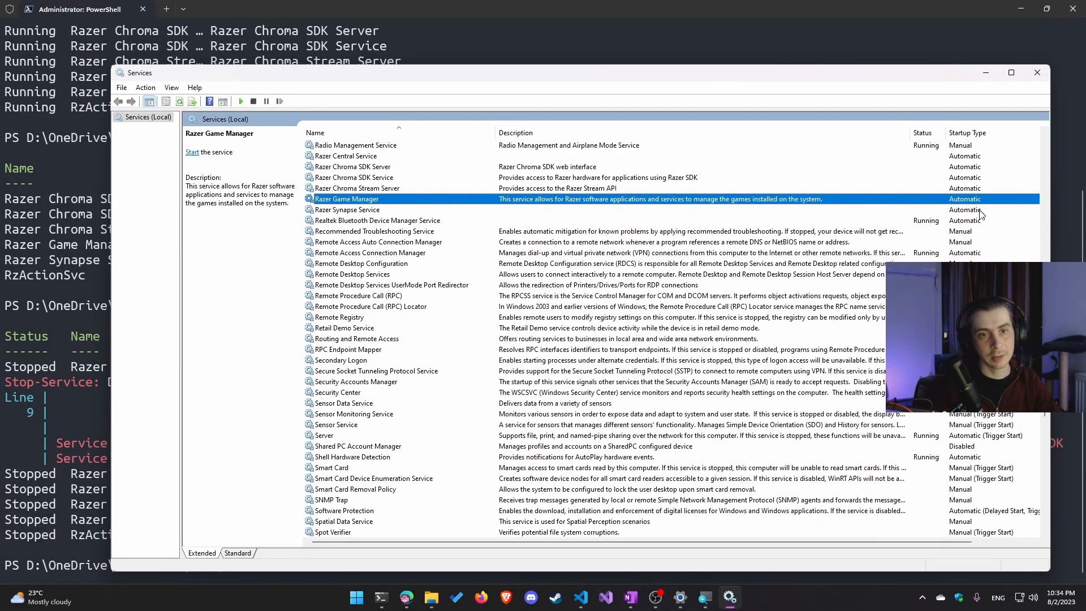
left_click(975, 210)
left_click(978, 198)
left_click(978, 179)
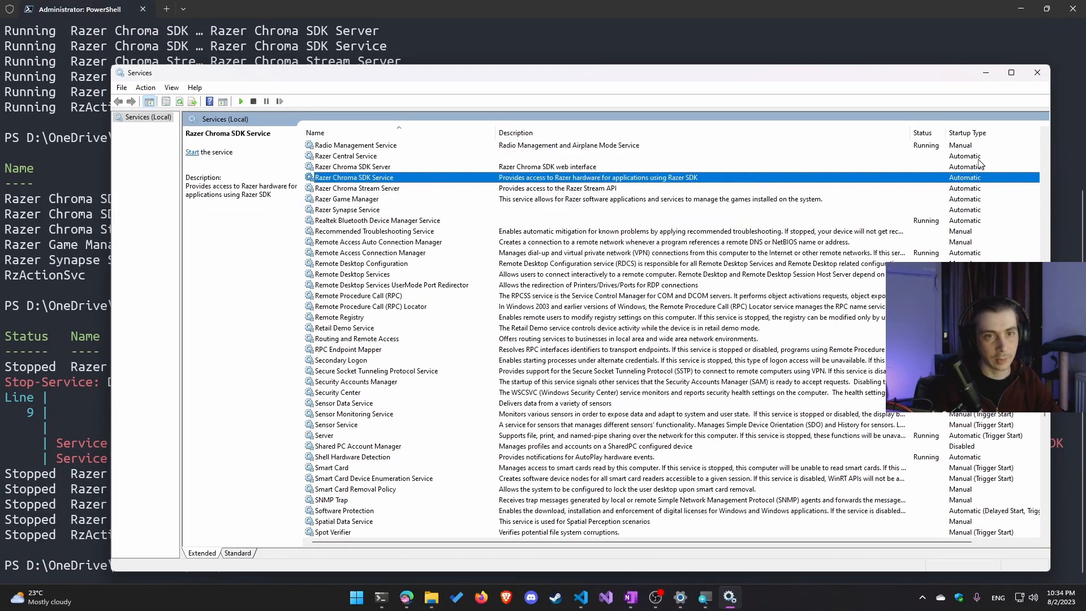
left_click(978, 158)
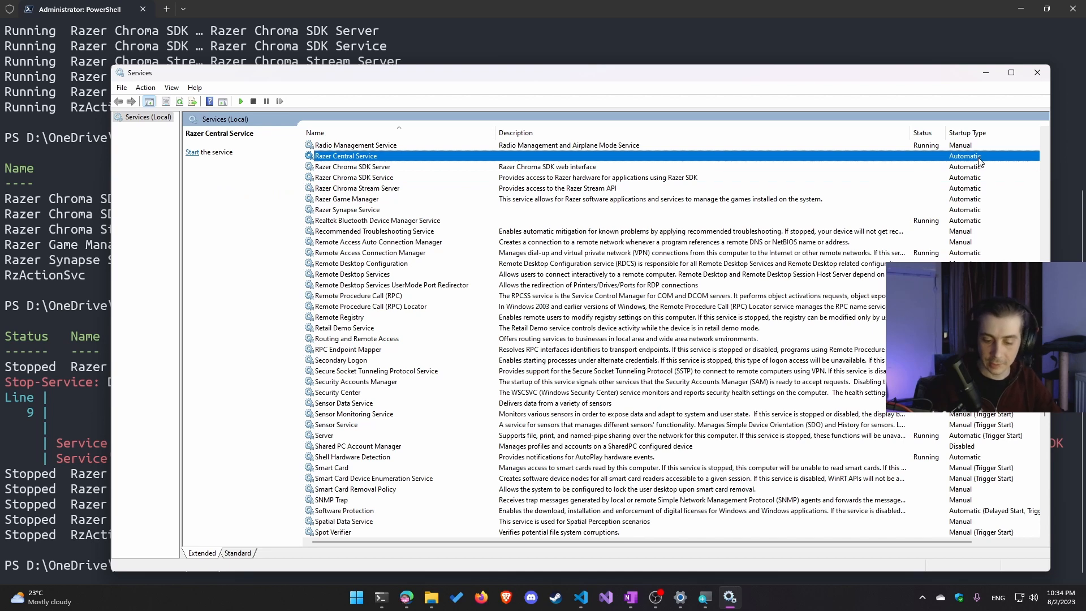
key("x")
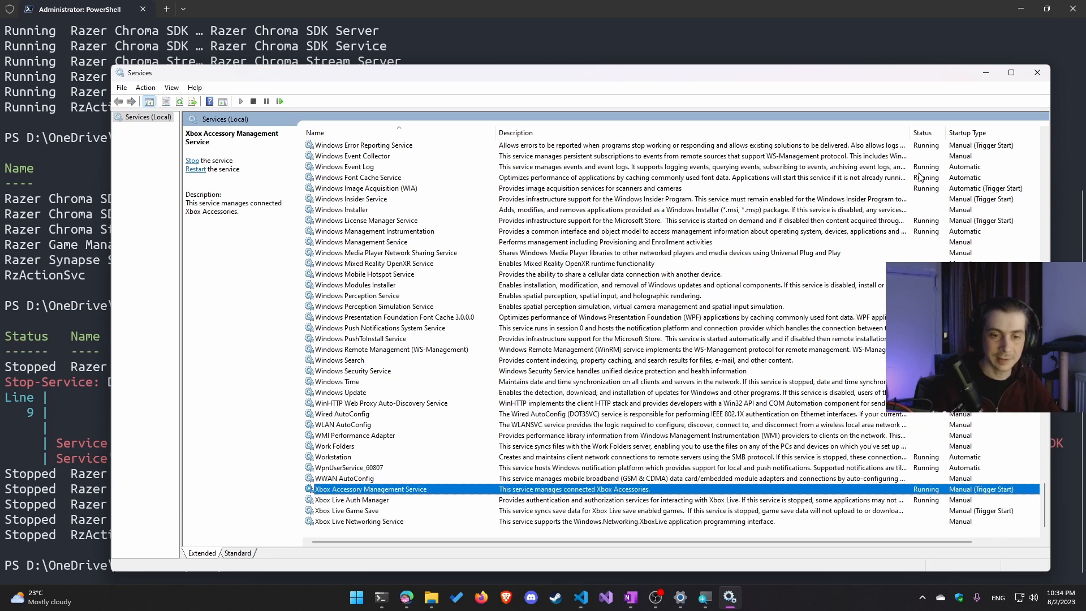
left_click(1036, 72)
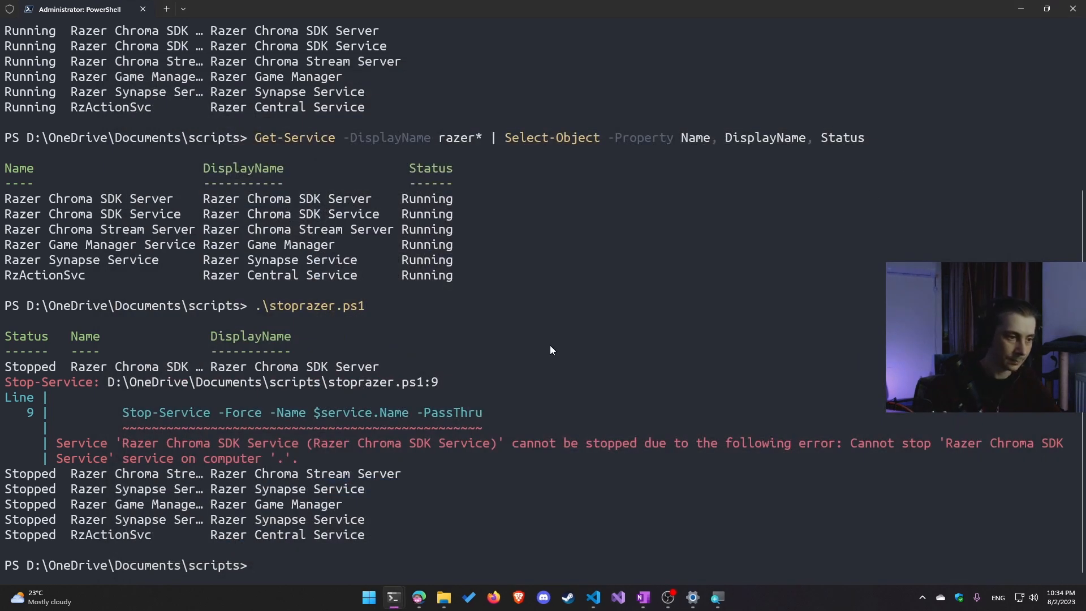
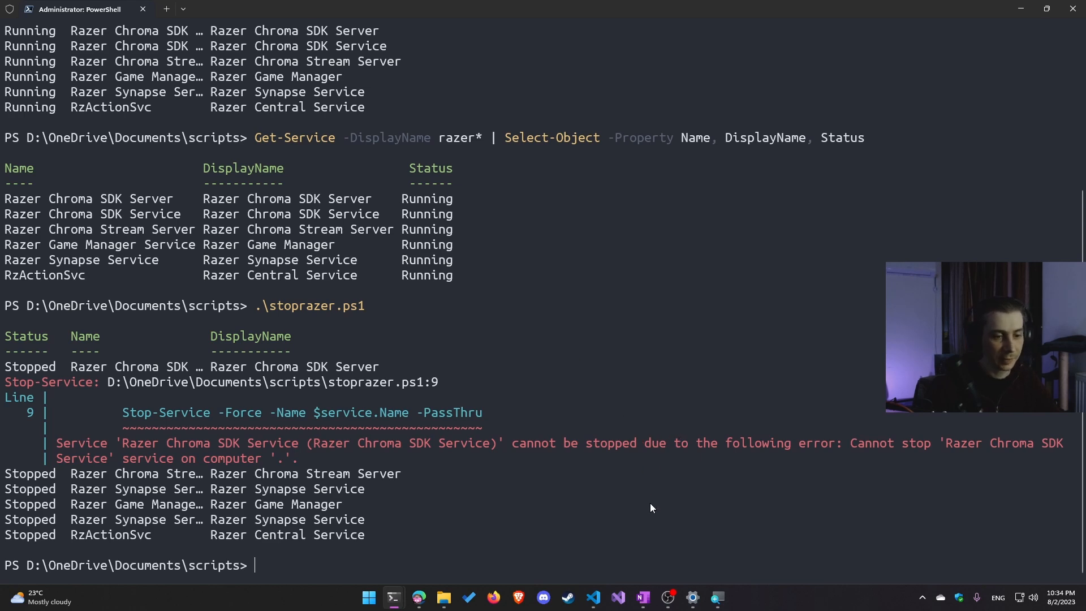
Switch to Visual Studio Code and highlight the stoprazer.ps1 block from the $services line through the end of the foreach loop.
left_click(593, 597)
left_click_drag(174, 306, 101, 212)
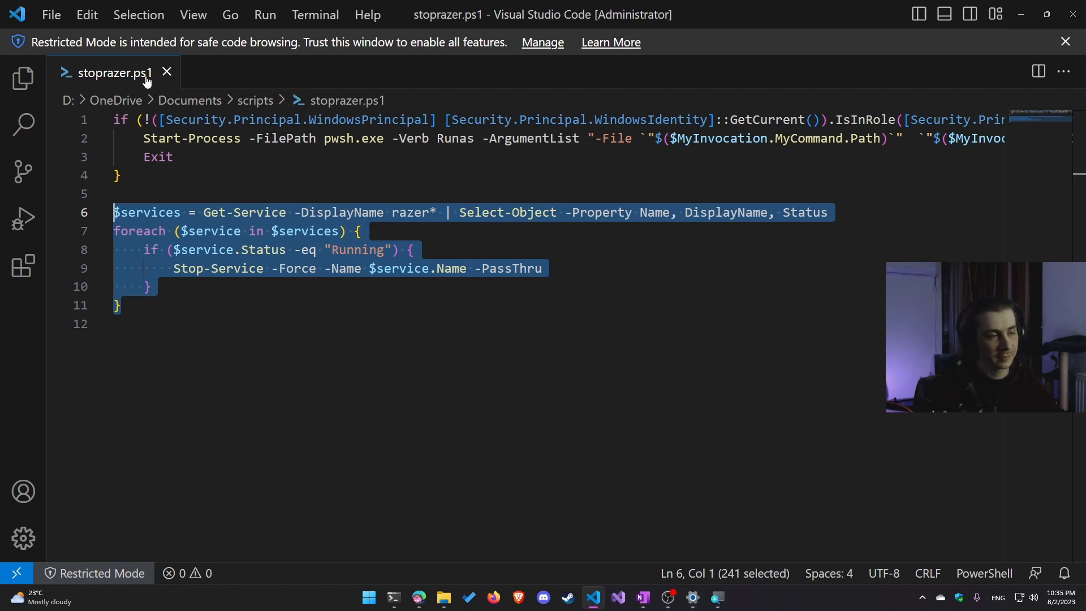
left_click(514, 341)
Switch back to the terminal and enter .\stoprazer.ps1 at the prompt without running it.
key("alt+Tab")
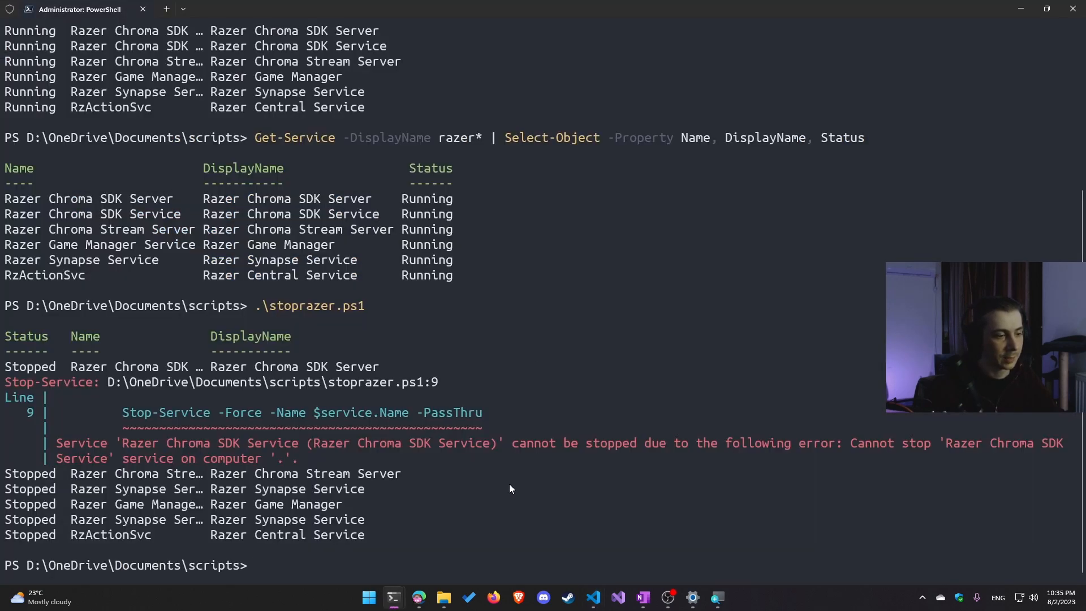
type("./a")
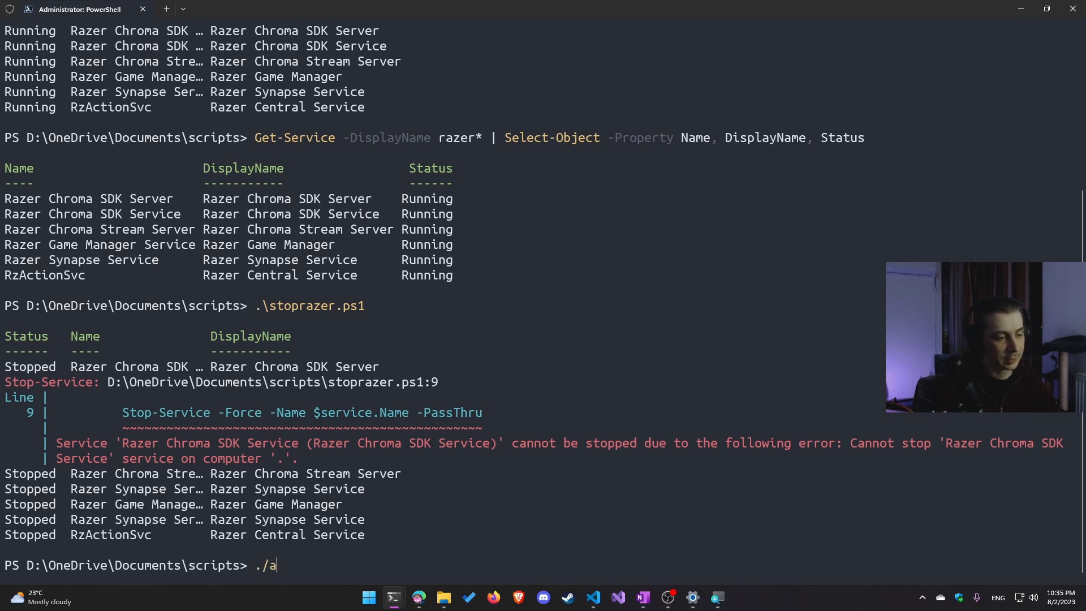
key("BackSpace")
type("st")
key("Tab")
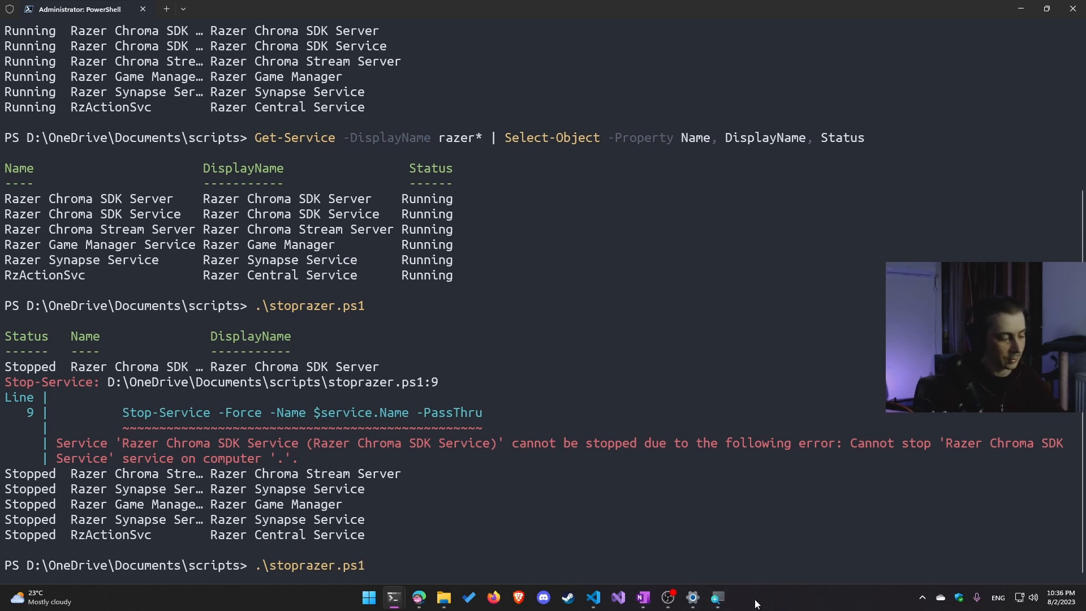
Open the Services console with the Run command services.msc and view the details of AVCTP service.
key("super+r")
type("service")
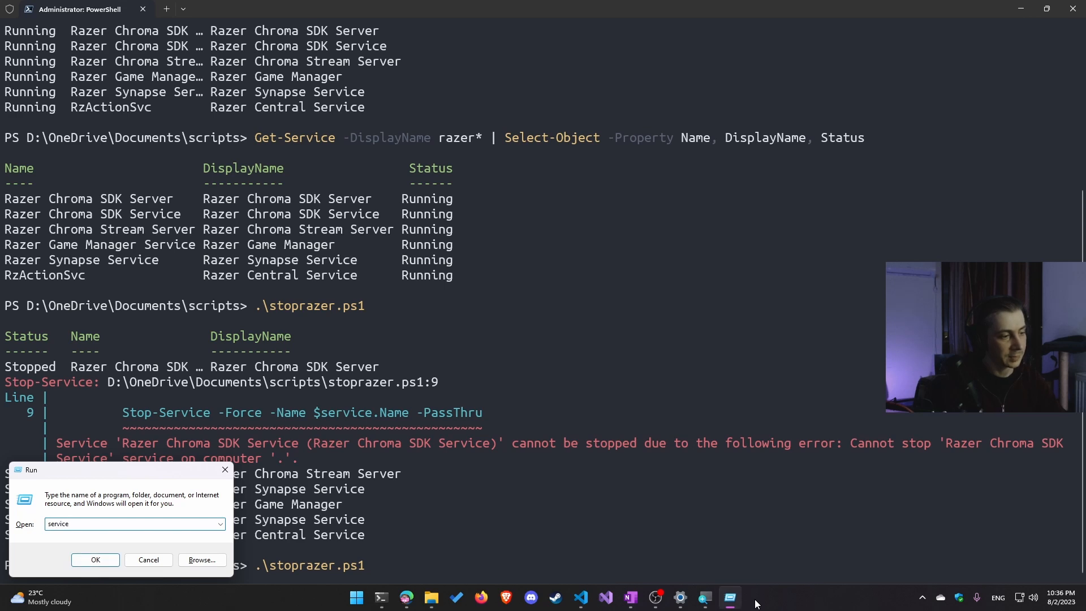
type("s.msc")
key("Return")
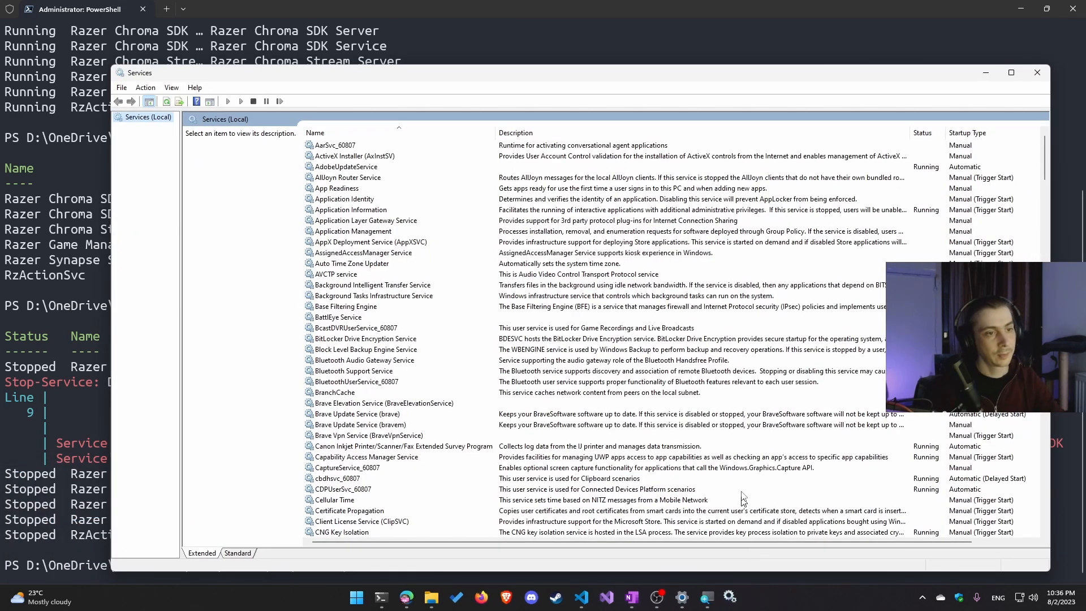
left_click(588, 277)
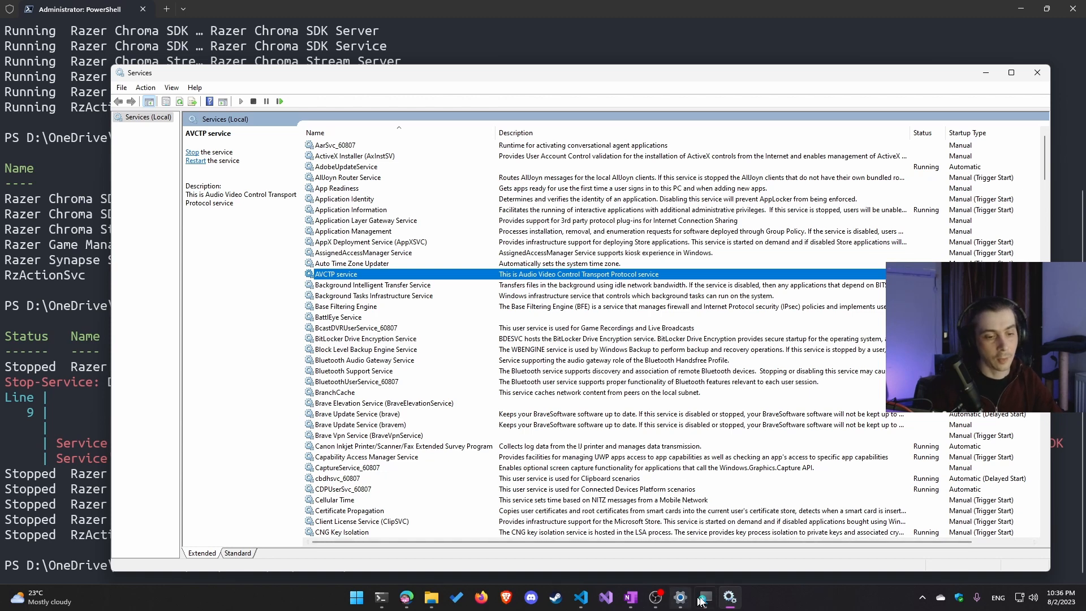
View the available actions for the WSearch service in Task Manager's services list, and close both Task Manager and the Services console.
right_click(760, 600)
left_click(797, 554)
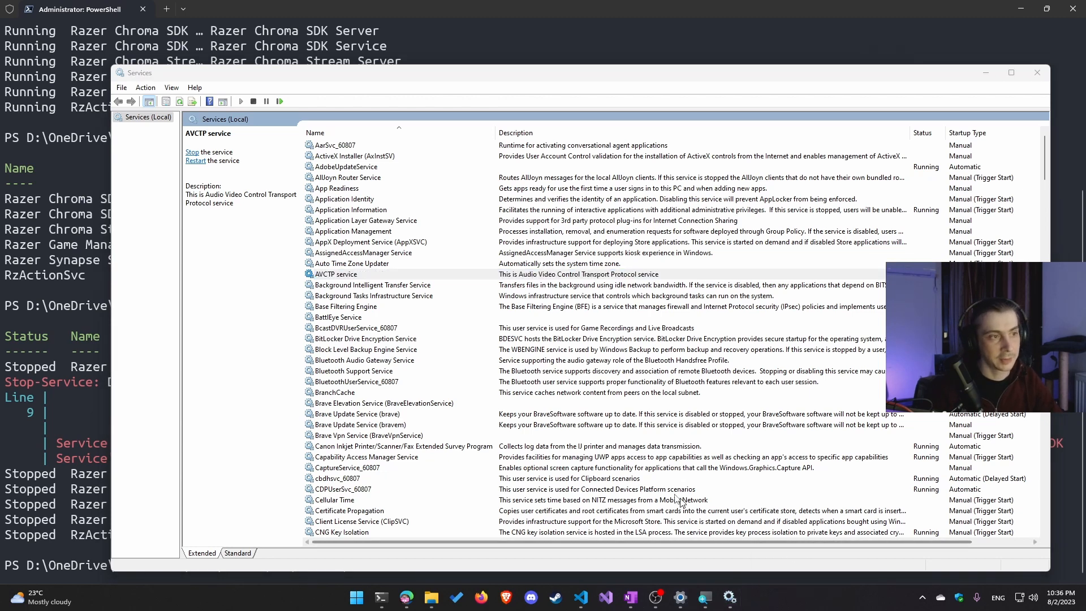
left_click(260, 191)
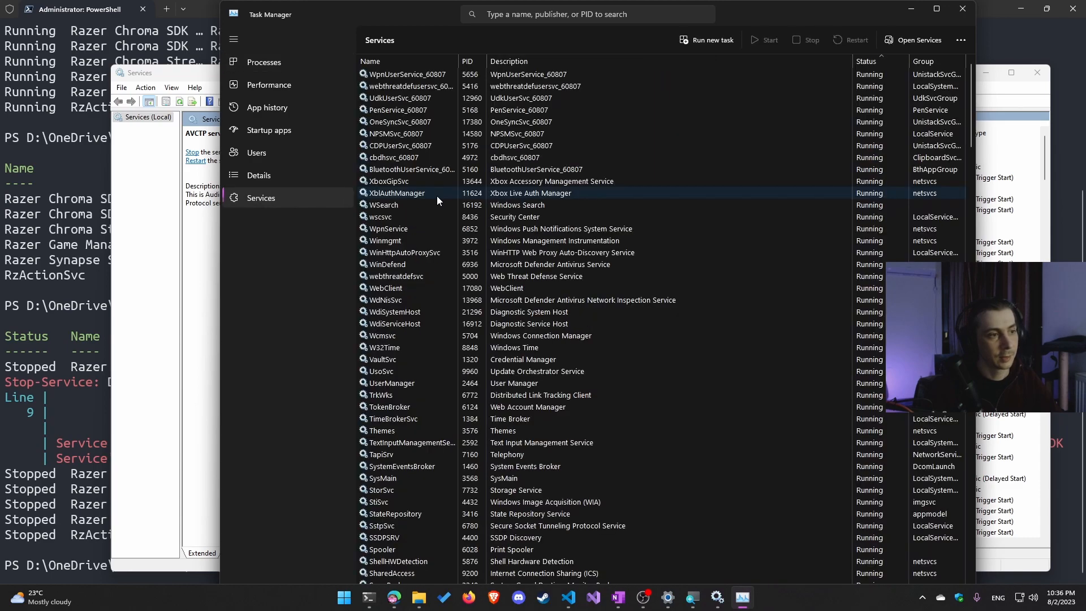
right_click(531, 206)
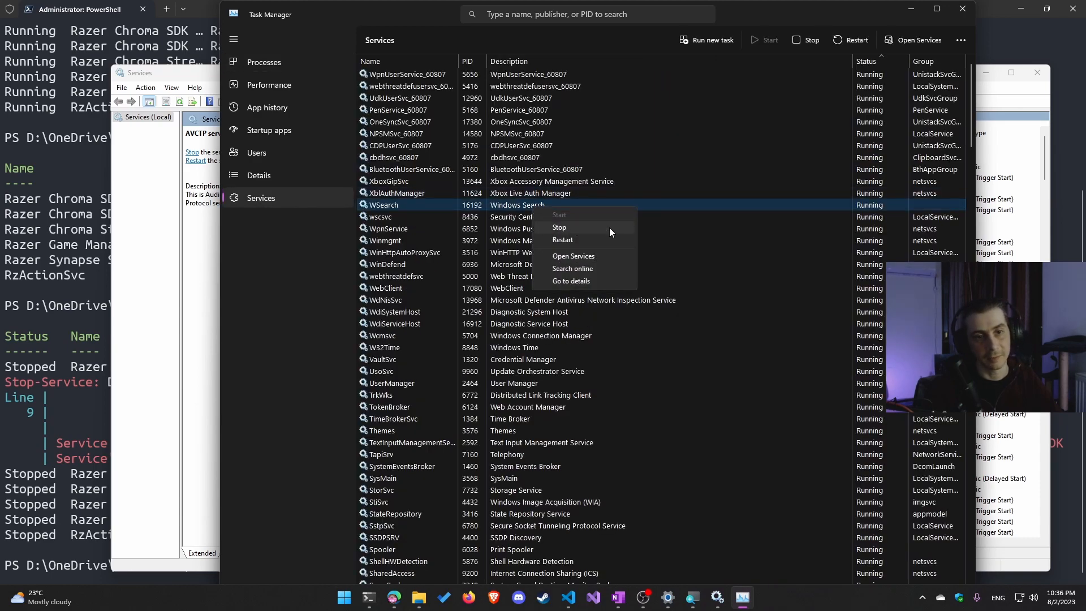
left_click(962, 9)
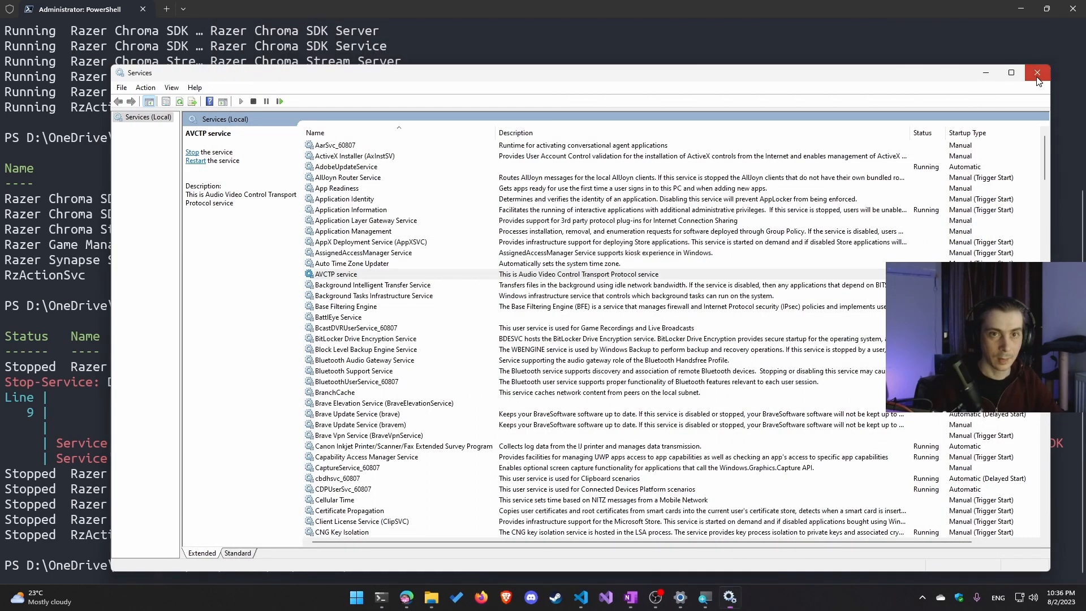
left_click(1038, 72)
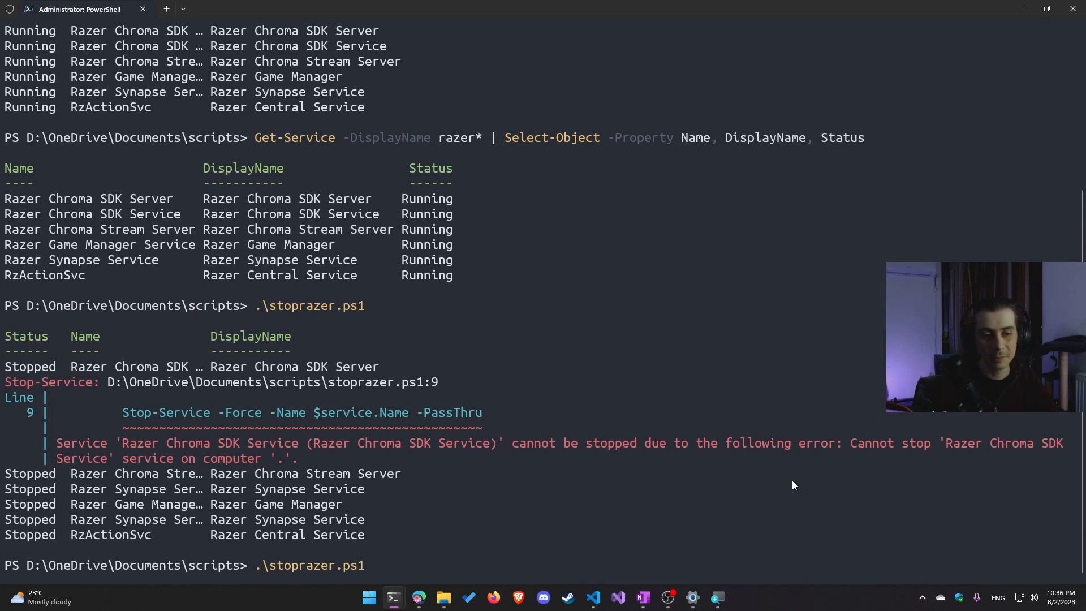
Open Task Manager, look over the startup apps list with its Status and Startup impact values, and close it.
right_click(786, 597)
left_click(803, 553)
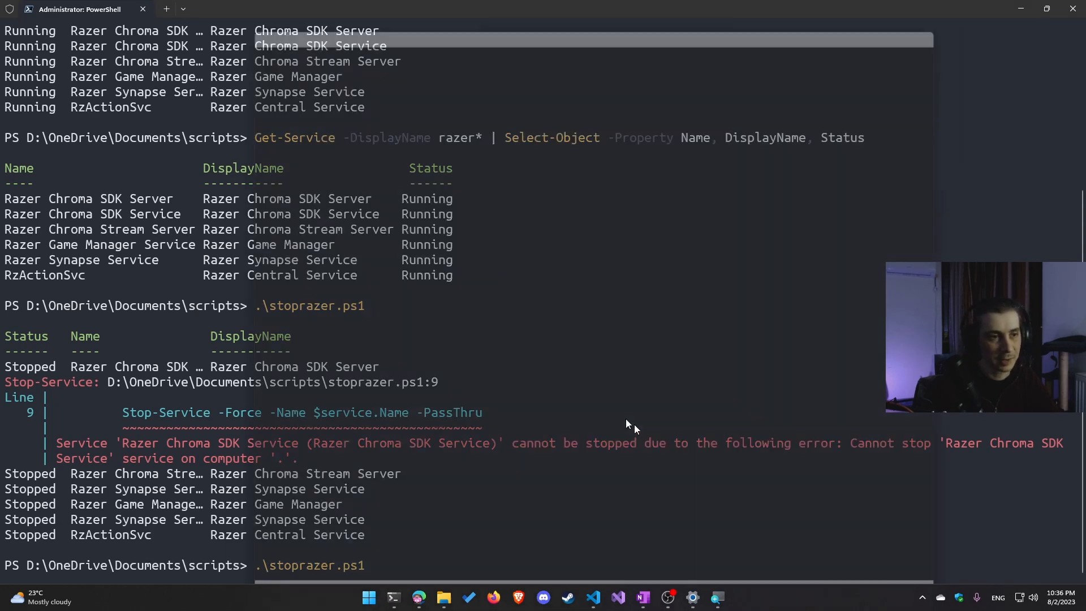
left_click(270, 131)
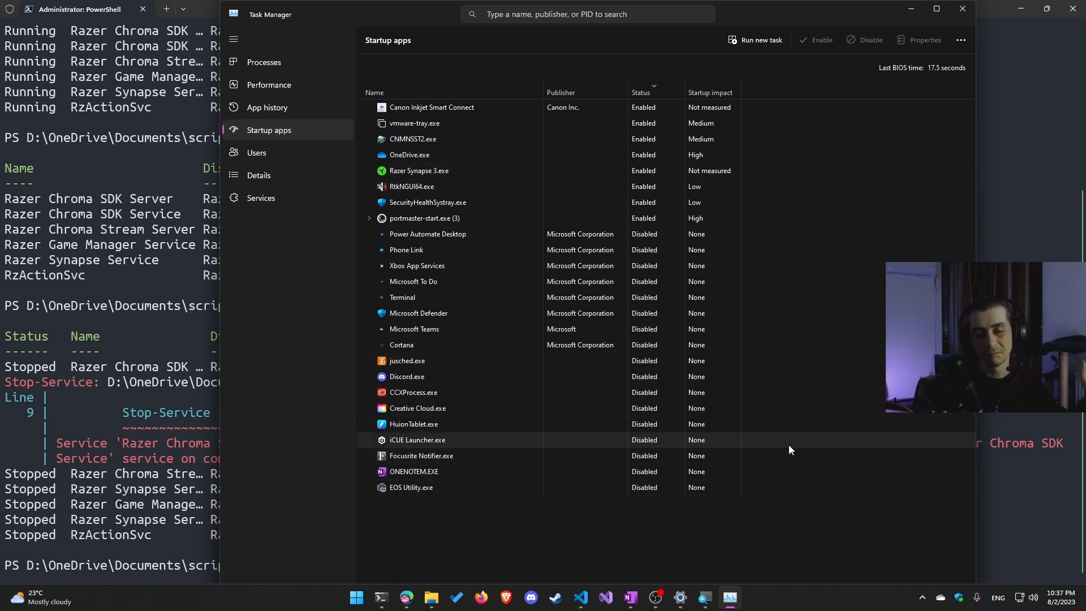
left_click(961, 9)
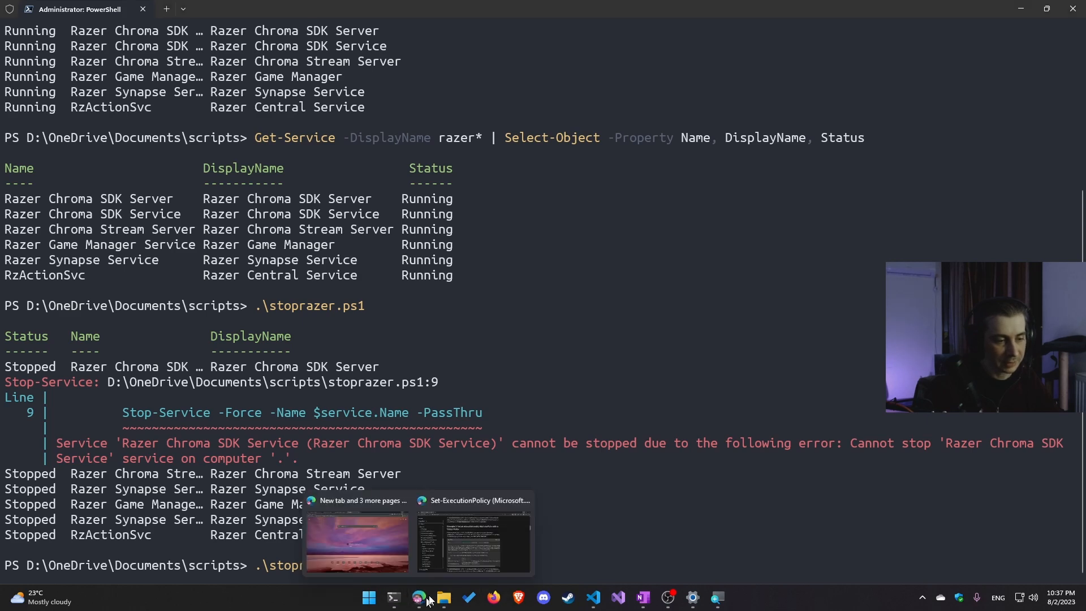
Switch to Visual Studio Code and change Stop-Service to Set-Service on line 9 of stoprazer.ps1.
left_click(594, 598)
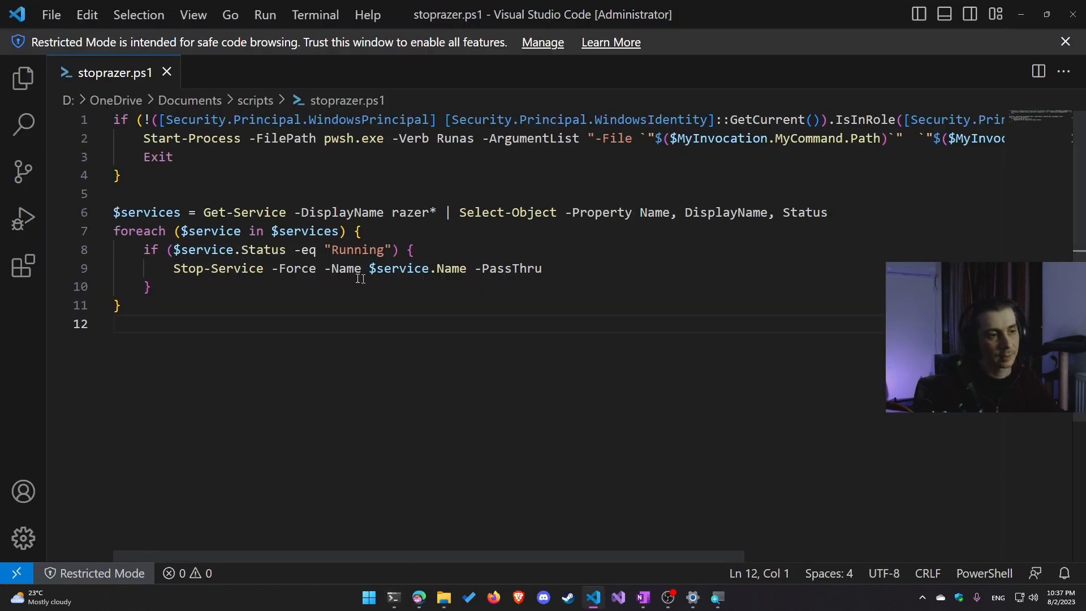
double_click(236, 268)
left_click(188, 268)
double_click(188, 268)
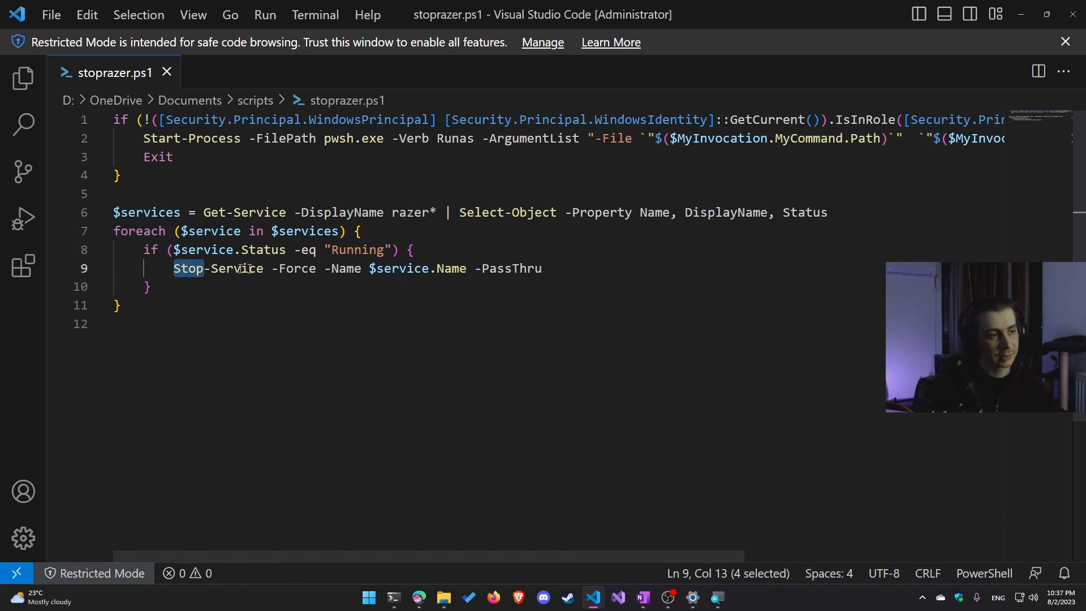
type("D")
key("BackSpace")
type("SEt")
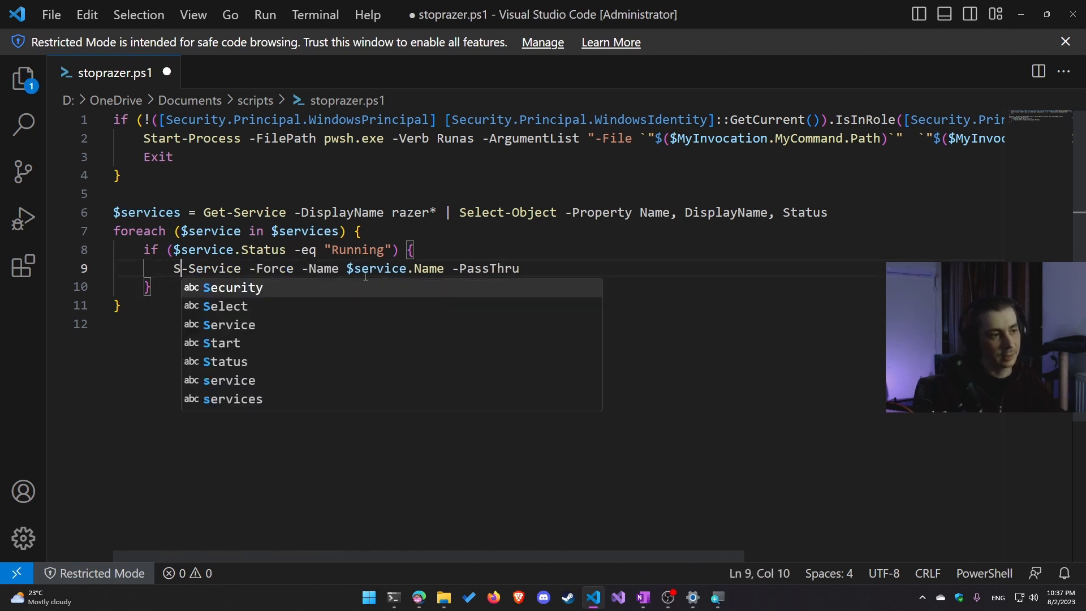
key("BackSpace")
key("BackSpace")
type("et")
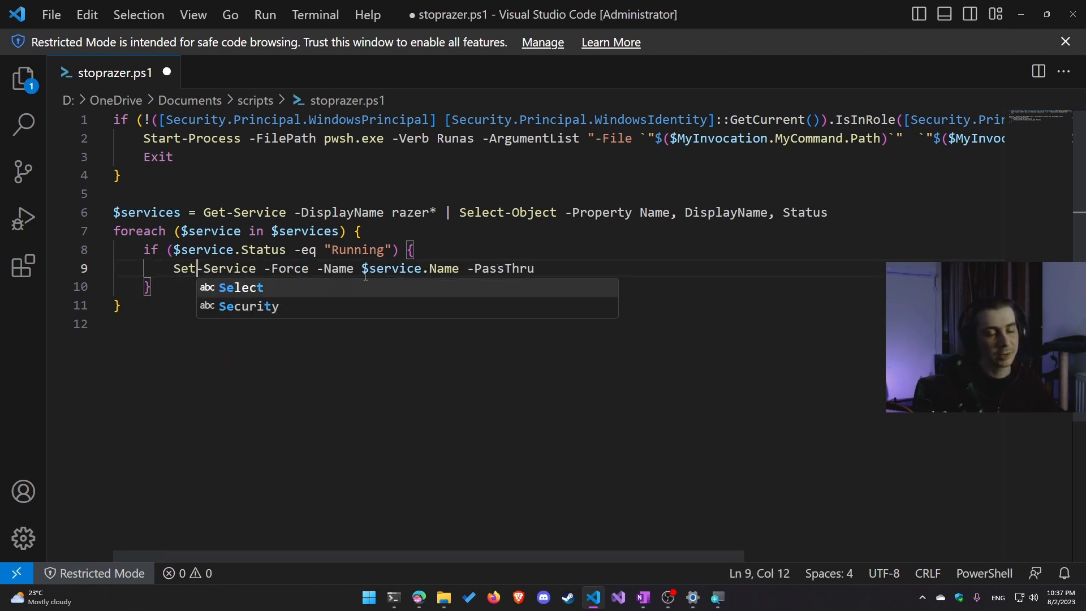
left_click(698, 199)
Check the script output in the terminal, restore Stop-Service on line 9 of stoprazer.ps1, and save the file.
key("alt+Tab")
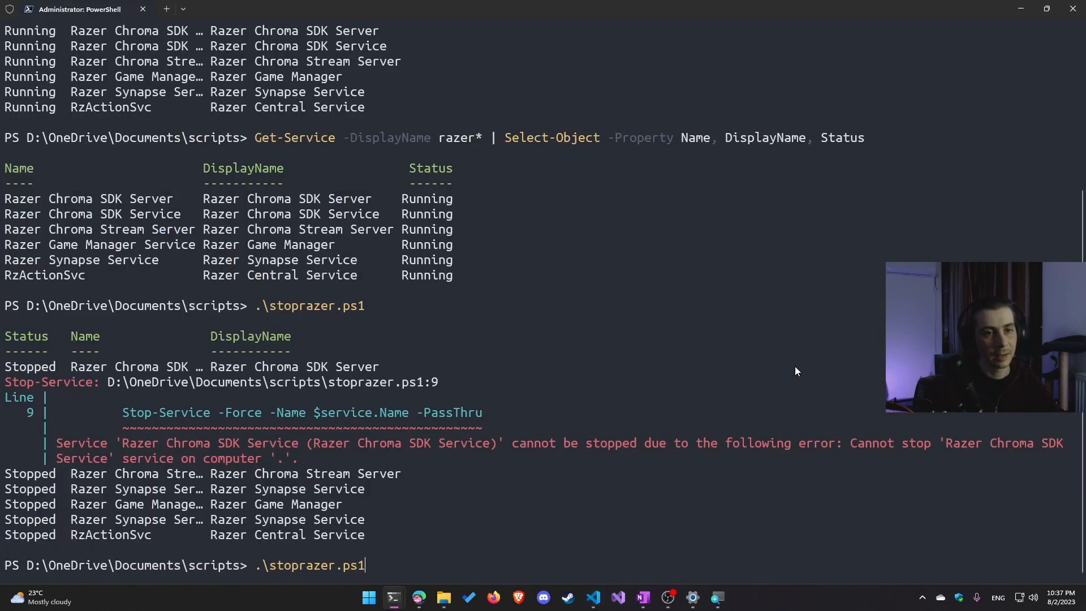
key("alt+Tab")
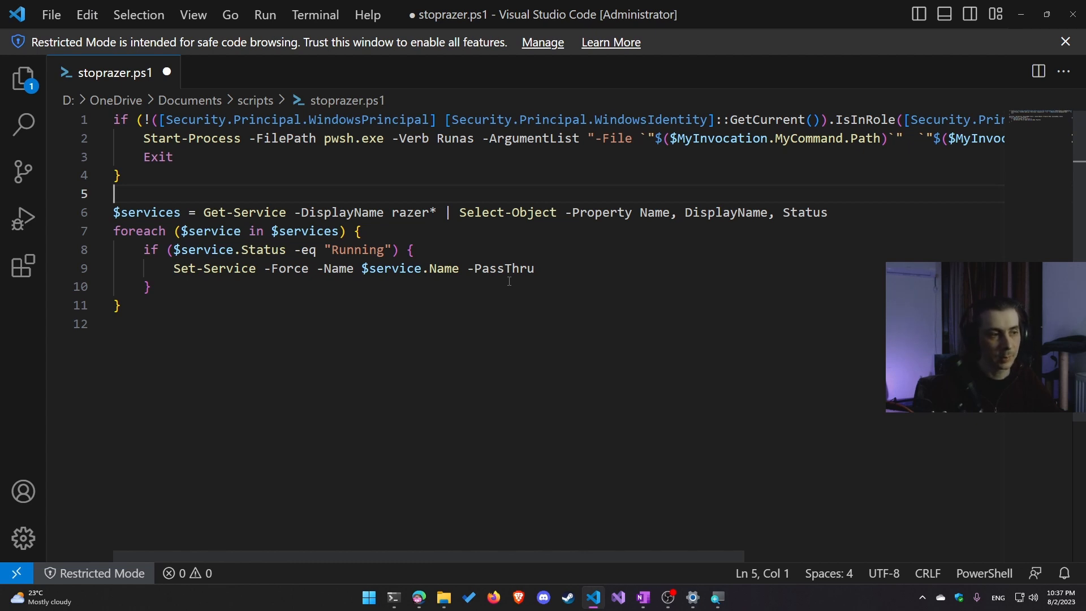
key("ctrl+z")
key("ctrl+z")
type("S")
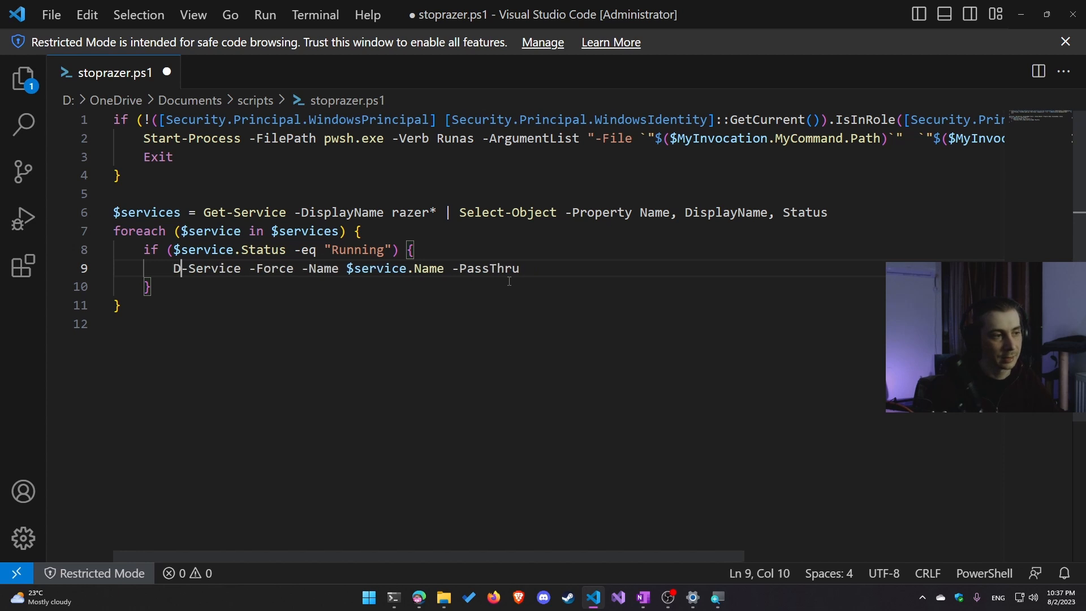
type("top")
key("ctrl+s")
key("ctrl+d")
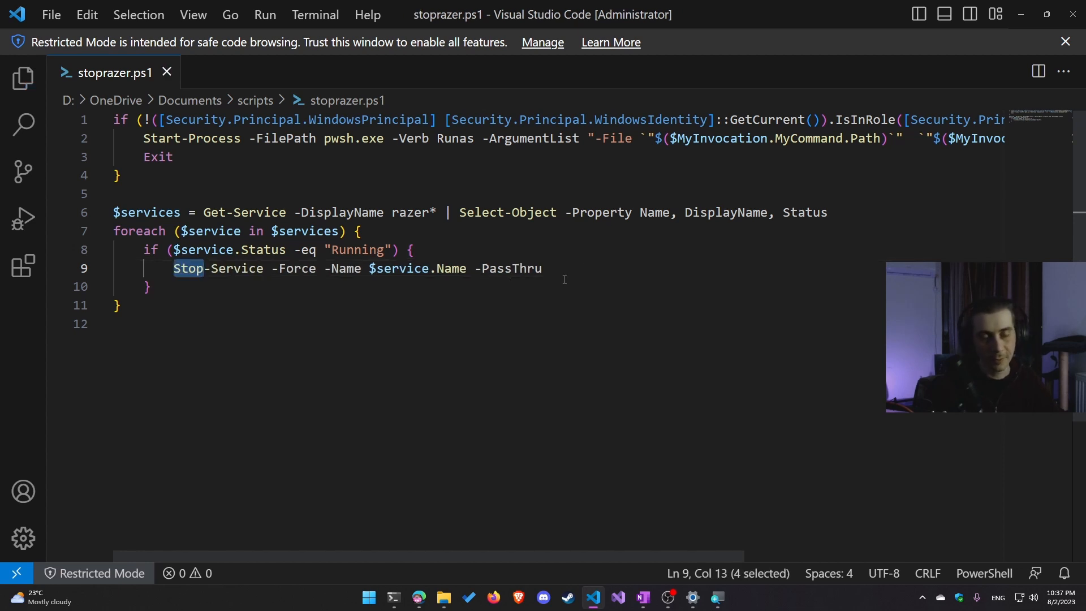
double_click(219, 268)
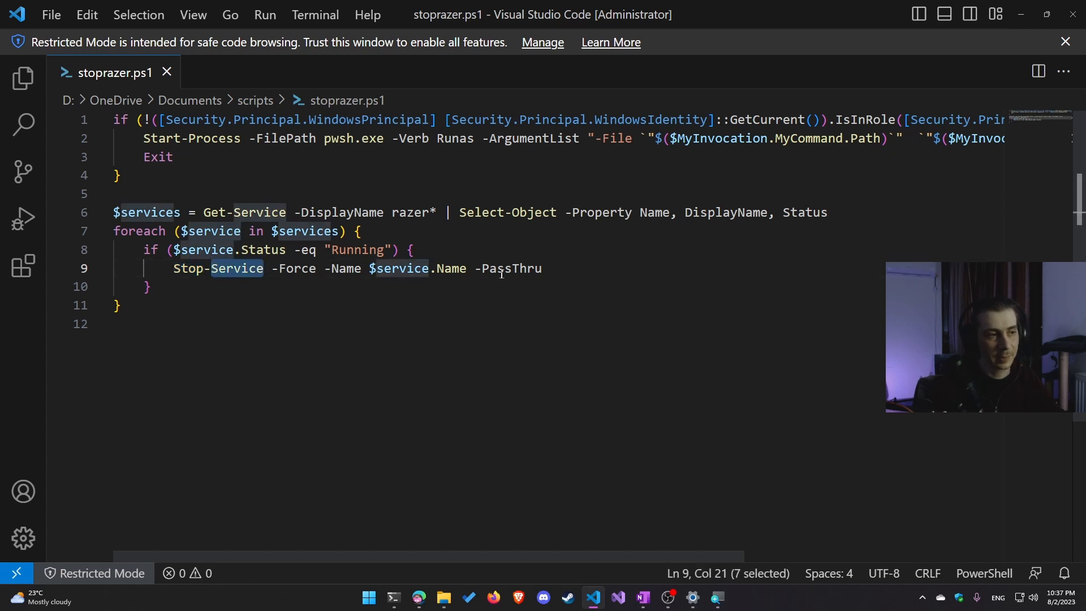
left_click(577, 269)
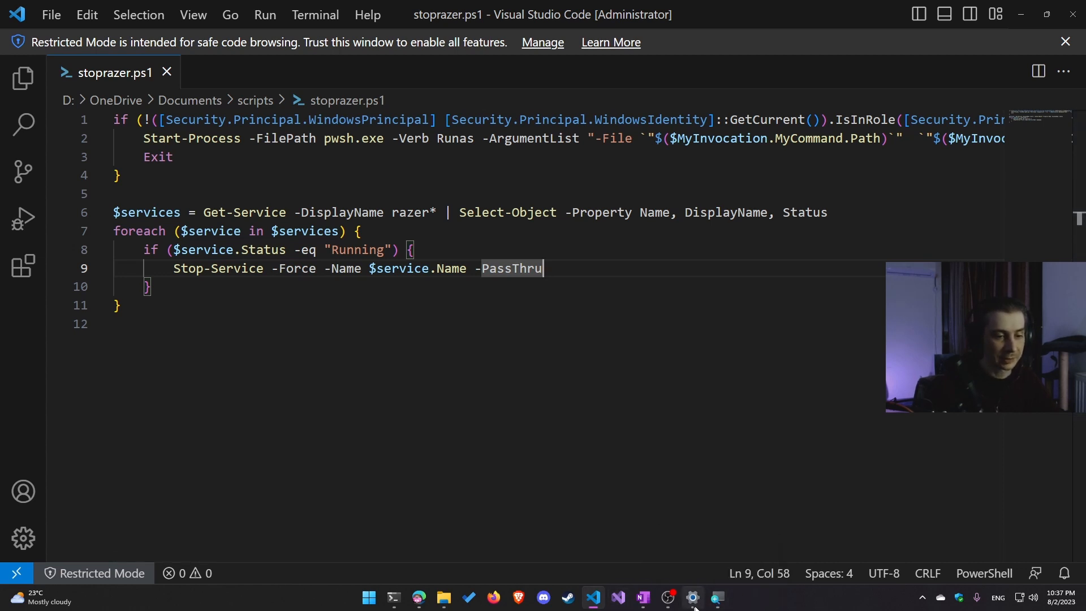
View the available actions for the WSearch service in Task Manager's services list, minimize Task Manager, and return to the script.
key("ctrl+shift+Escape")
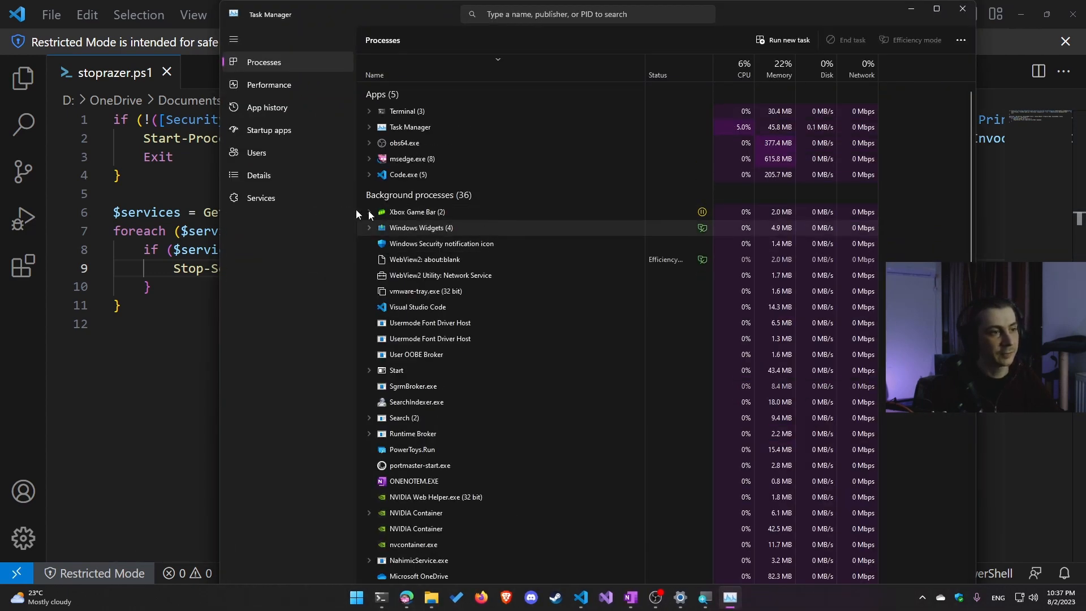
left_click(260, 199)
right_click(482, 209)
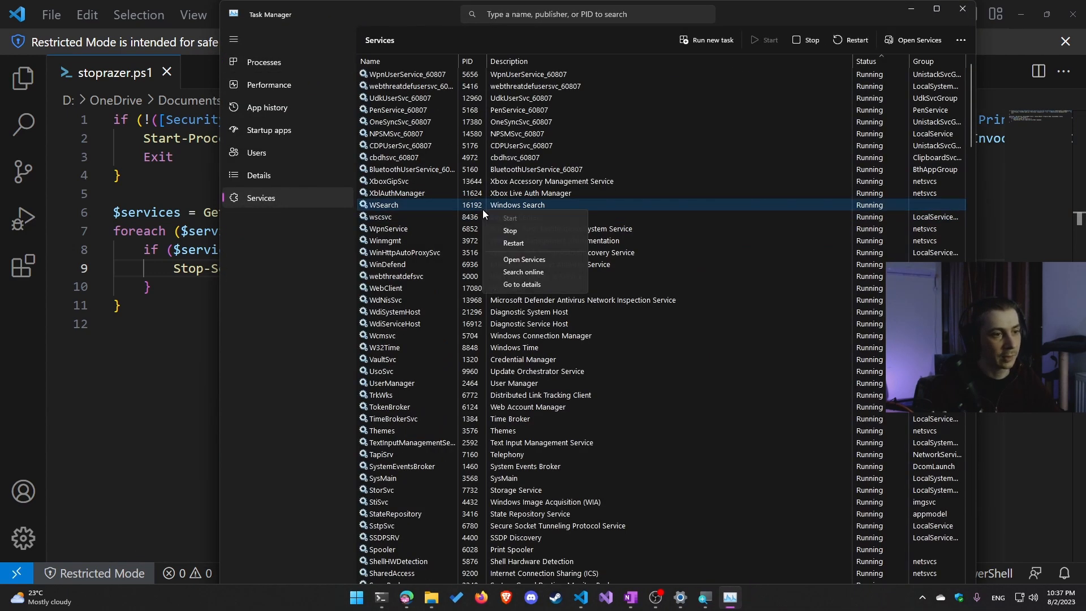
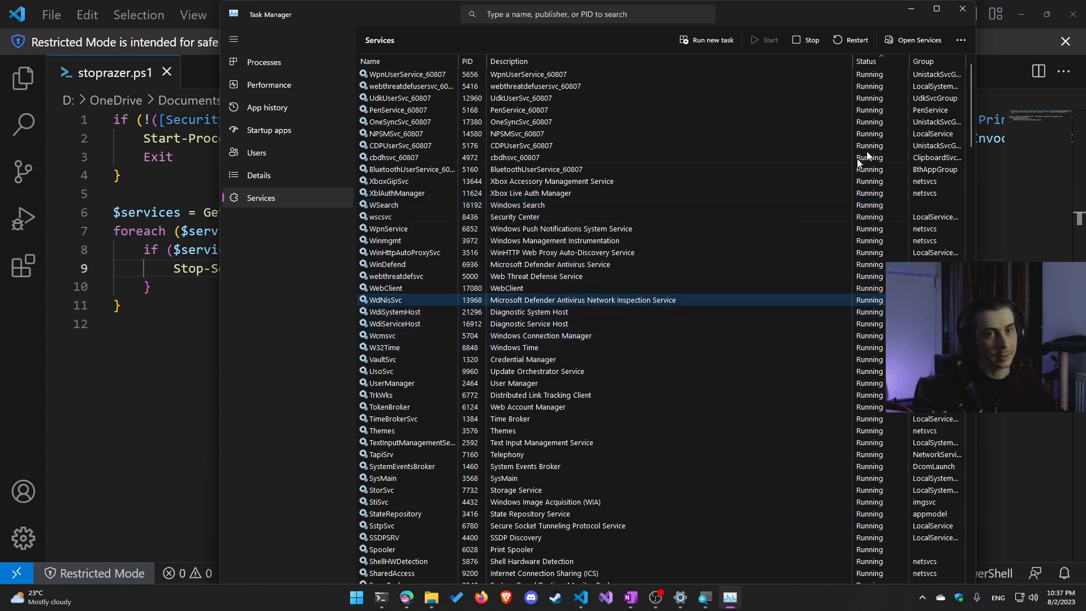
left_click(909, 10)
left_click(652, 286)
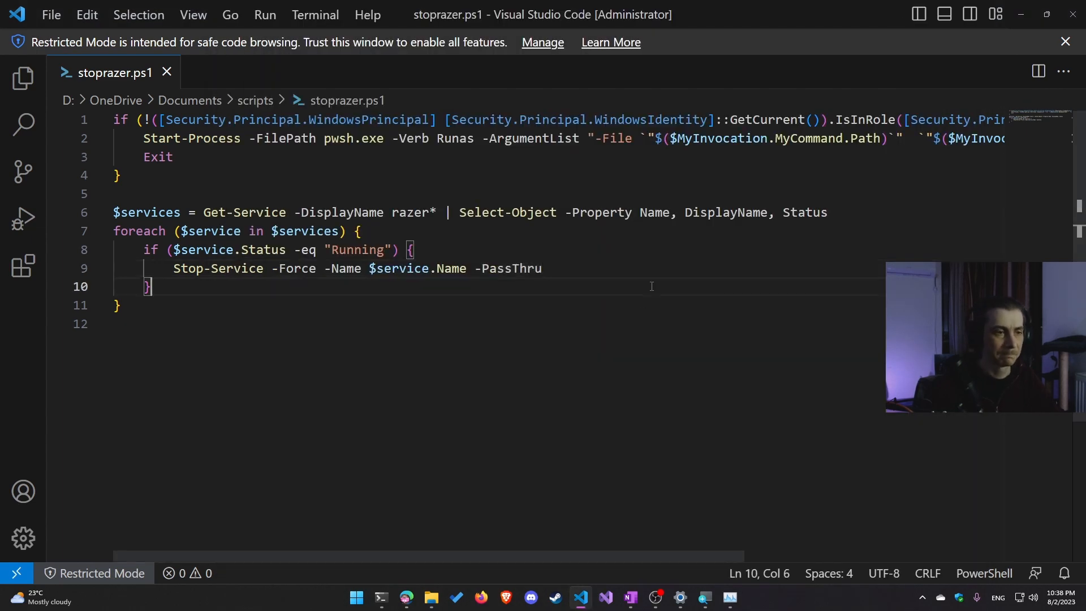